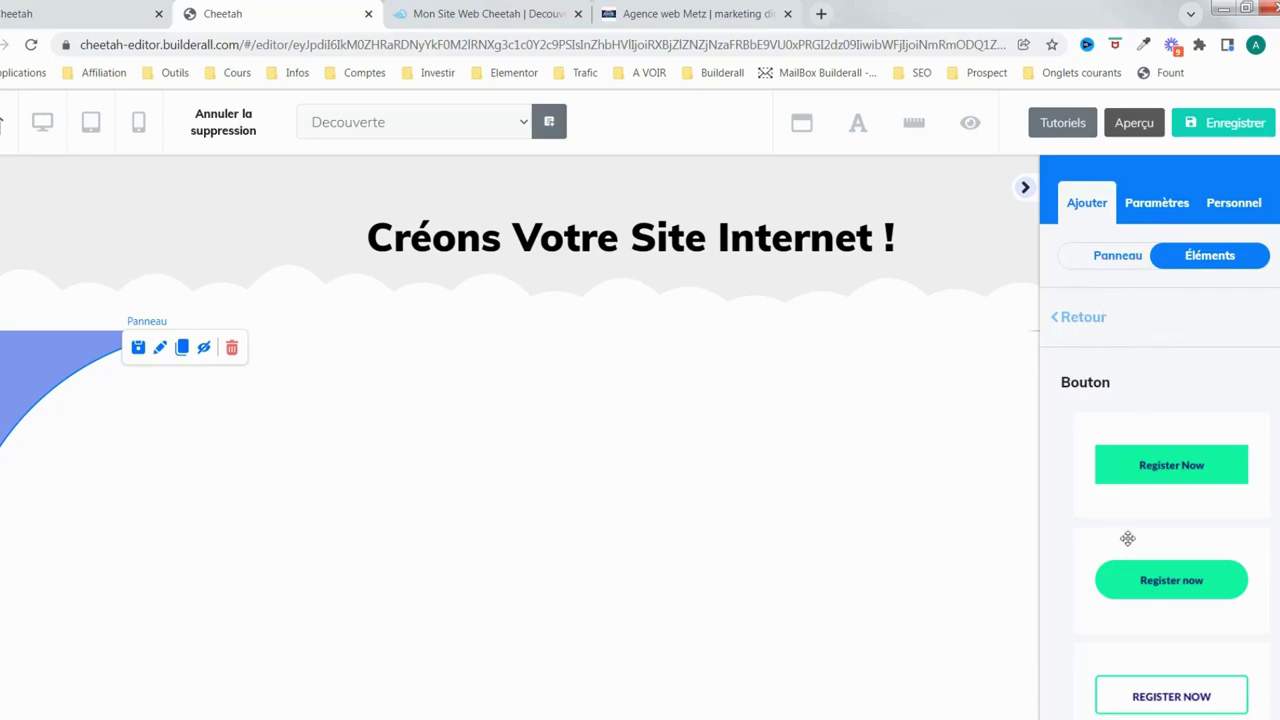
Return to the full element list and open the Formulaire de contact templates
{"action": "left_click", "coordinate": [1093, 318]}
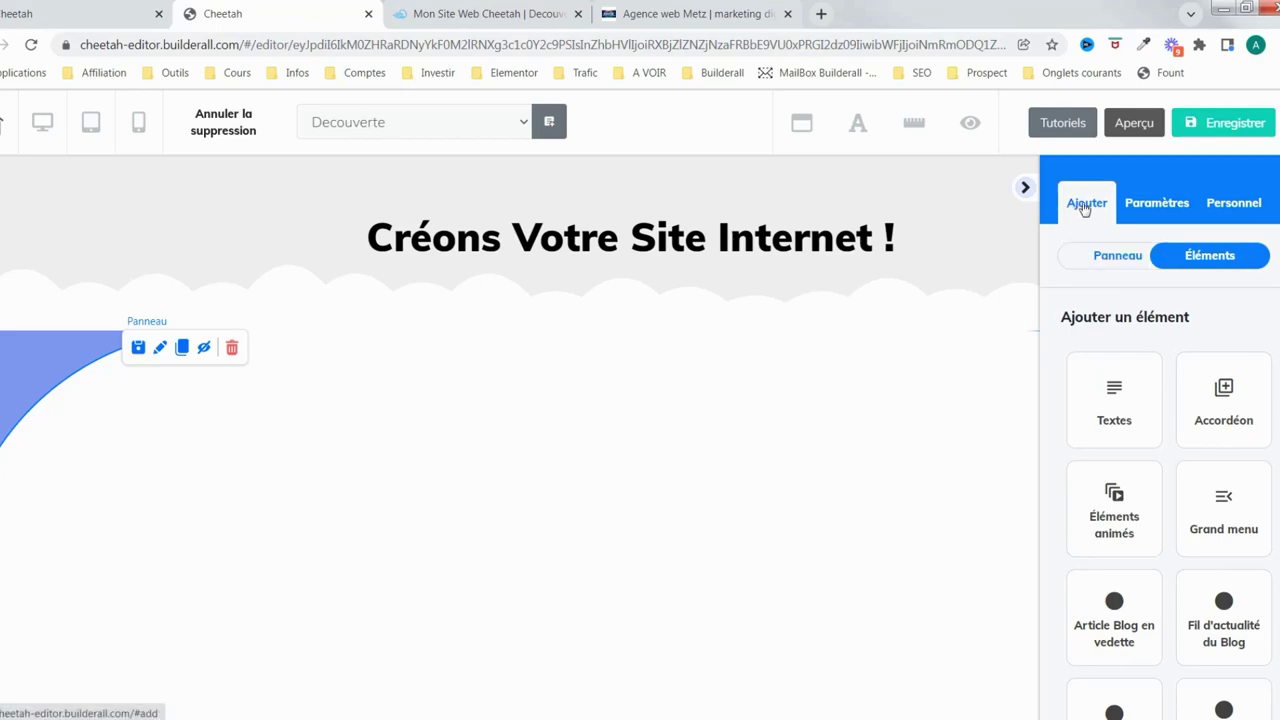
{"action": "scroll", "coordinate": [1170, 464], "scroll_direction": "down", "scroll_amount": 1}
{"action": "scroll", "coordinate": [1170, 464], "scroll_direction": "down", "scroll_amount": 2}
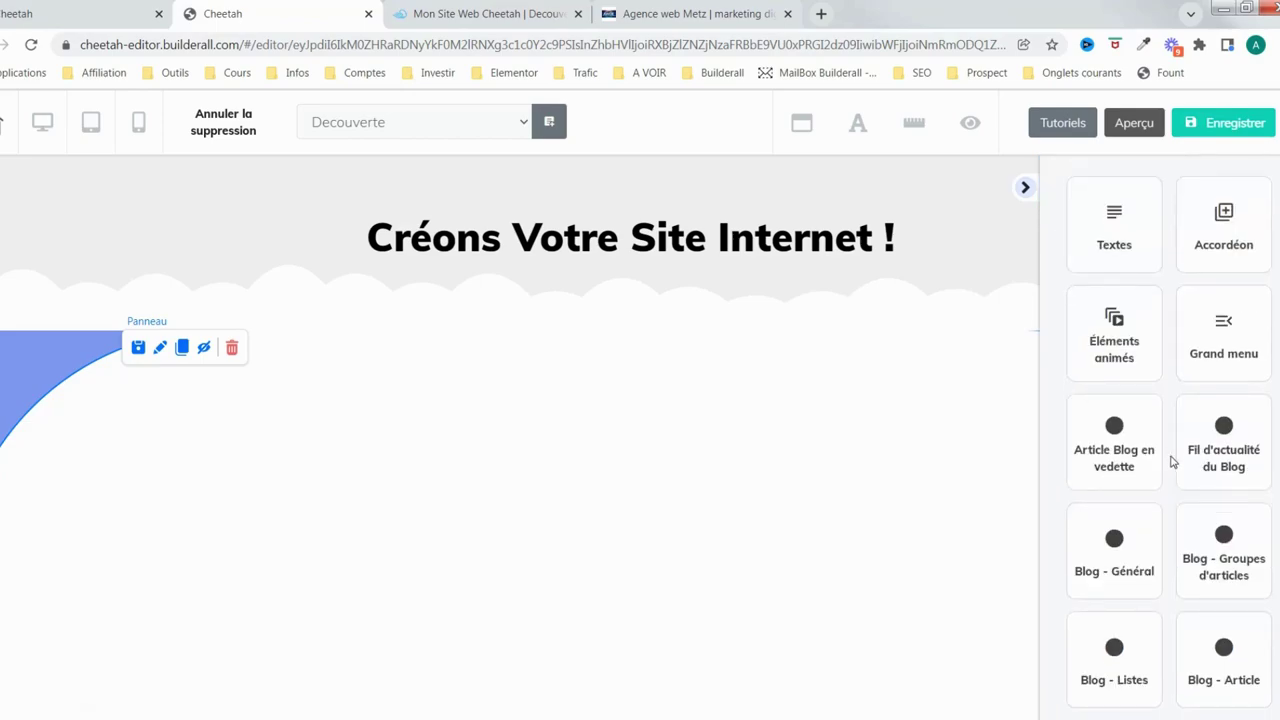
{"action": "scroll", "coordinate": [1172, 458], "scroll_direction": "down", "scroll_amount": 5}
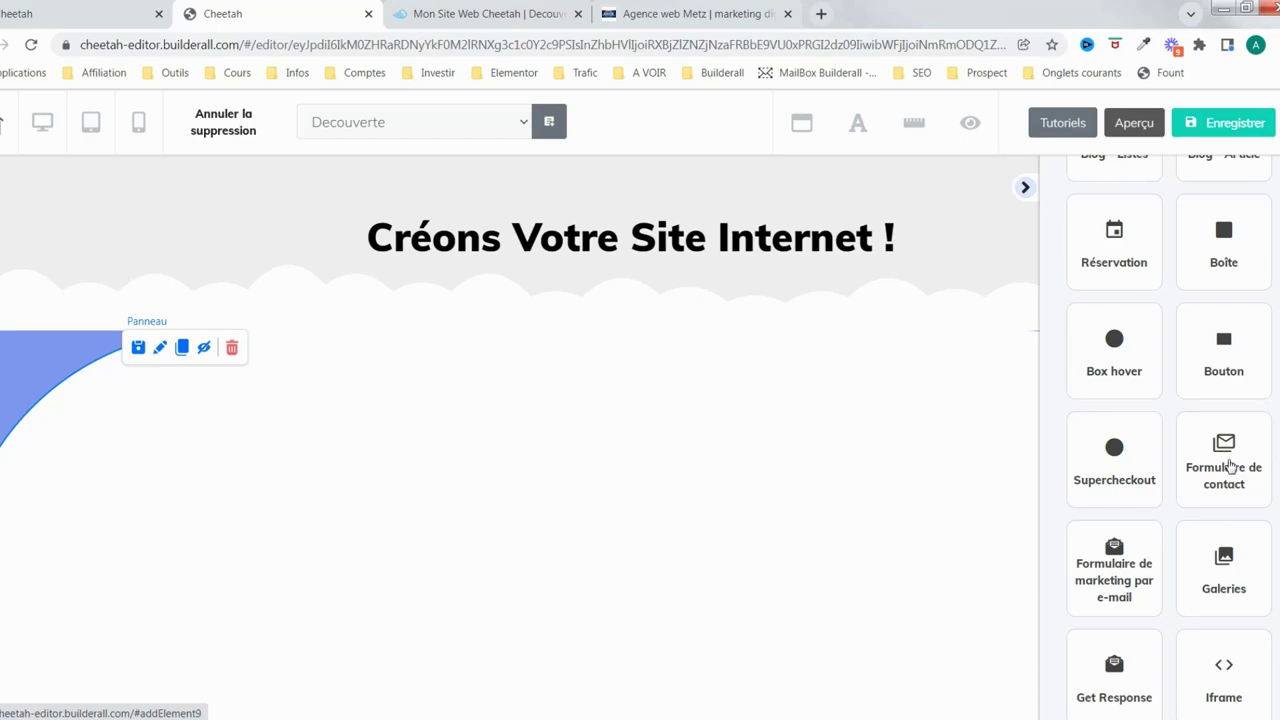
{"action": "left_click", "coordinate": [1230, 465]}
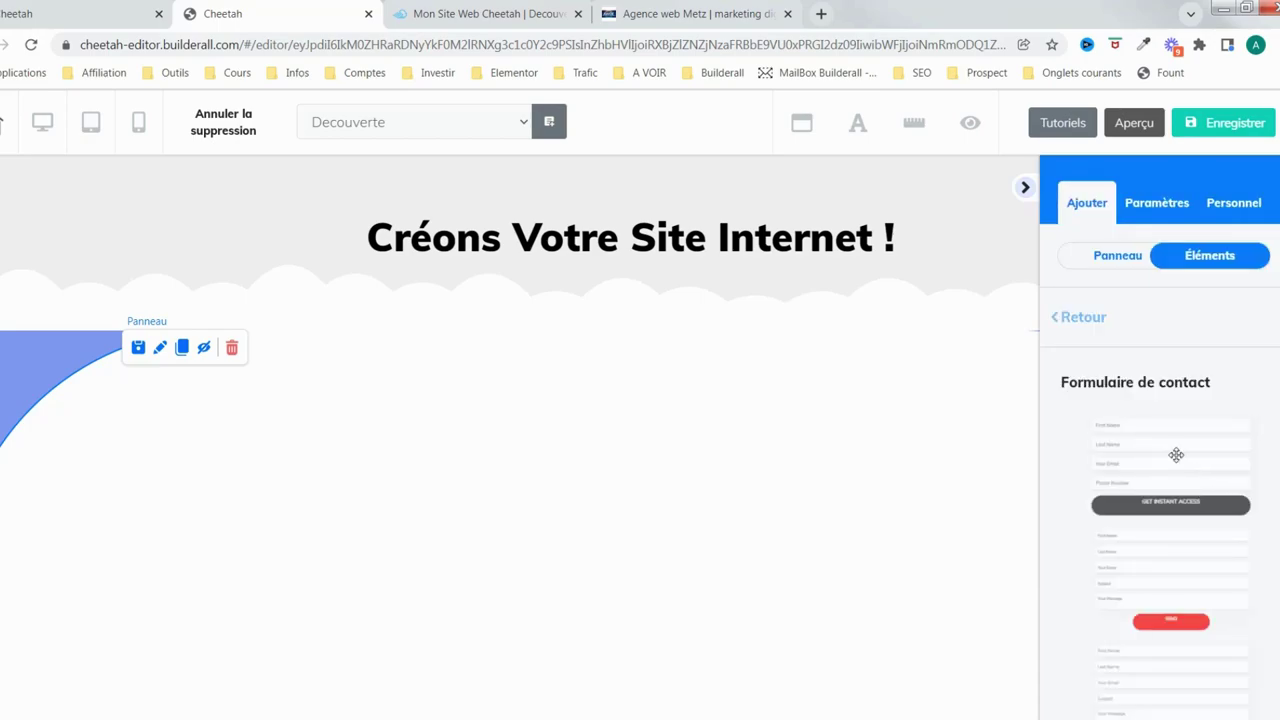
Place the first contact form template below the page heading and reposition it in the section
{"action": "scroll", "coordinate": [1184, 460], "scroll_direction": "down", "scroll_amount": 1}
{"action": "scroll", "coordinate": [1184, 465], "scroll_direction": "down", "scroll_amount": 1}
{"action": "scroll", "coordinate": [1184, 470], "scroll_direction": "up", "scroll_amount": 2}
{"action": "left_click_drag", "start_coordinate": [1182, 470], "coordinate": [559, 527]}
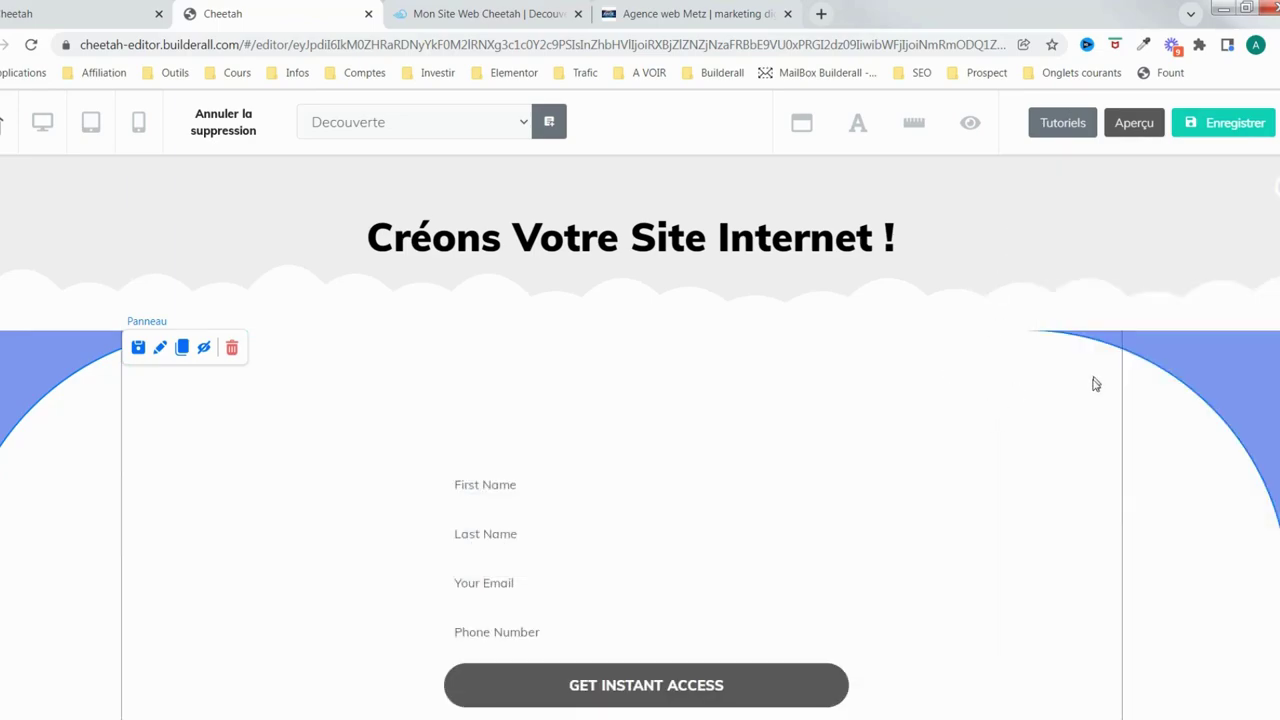
{"action": "scroll", "coordinate": [1000, 390], "scroll_direction": "down", "scroll_amount": 3}
{"action": "scroll", "coordinate": [960, 392], "scroll_direction": "up", "scroll_amount": 2}
{"action": "scroll", "coordinate": [955, 393], "scroll_direction": "up", "scroll_amount": 1}
{"action": "left_click_drag", "start_coordinate": [686, 560], "coordinate": [570, 480]}
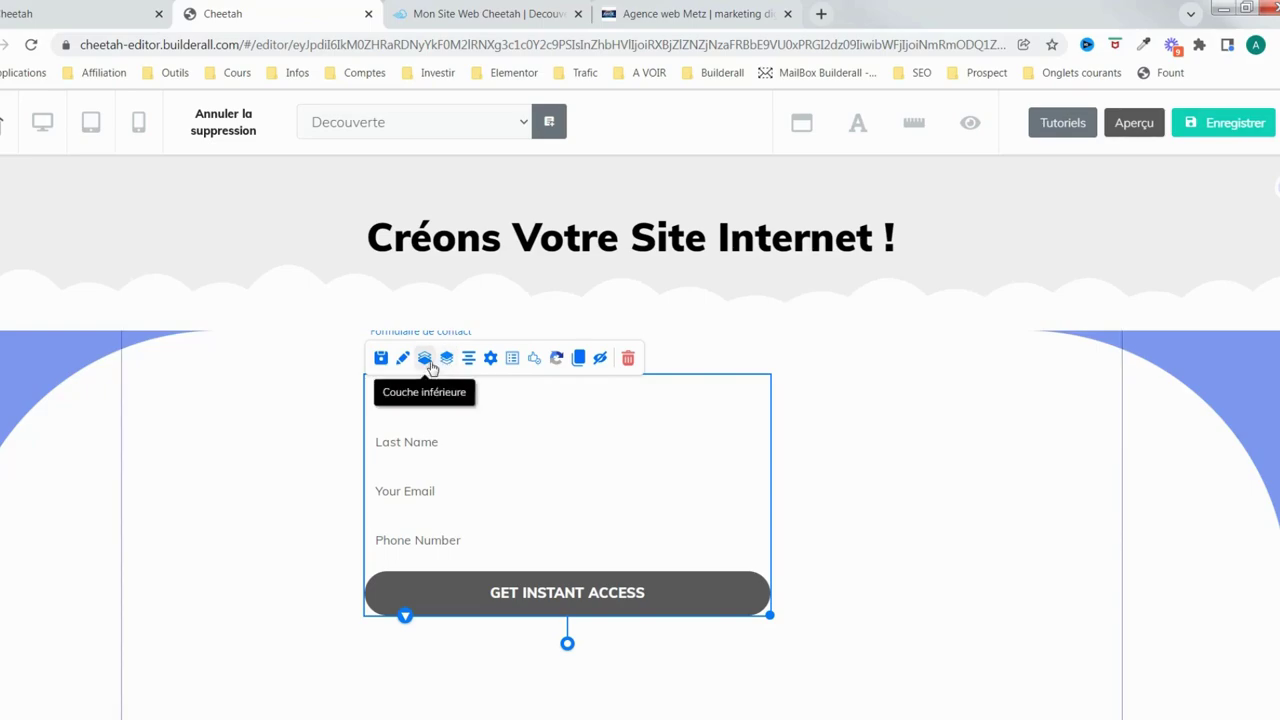
Centre the form with 'Élément central', trying two and three columns before returning to one
{"action": "left_click", "coordinate": [468, 358]}
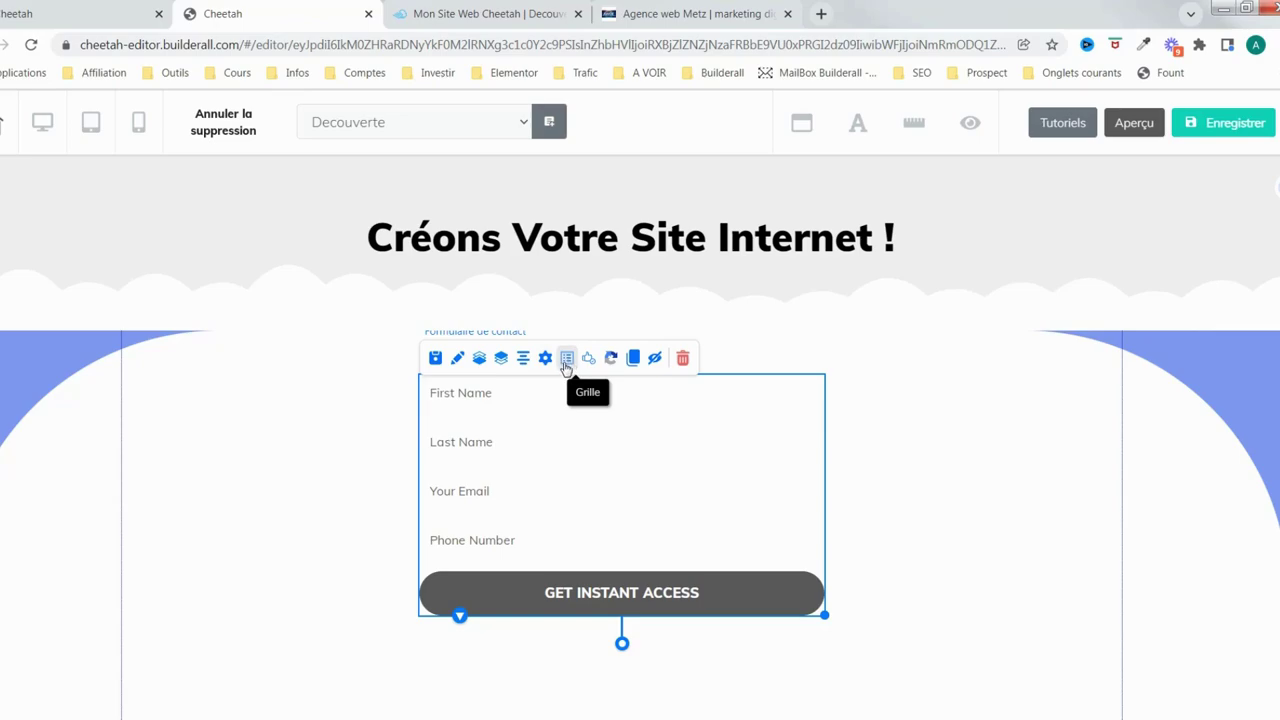
{"action": "left_click", "coordinate": [566, 362]}
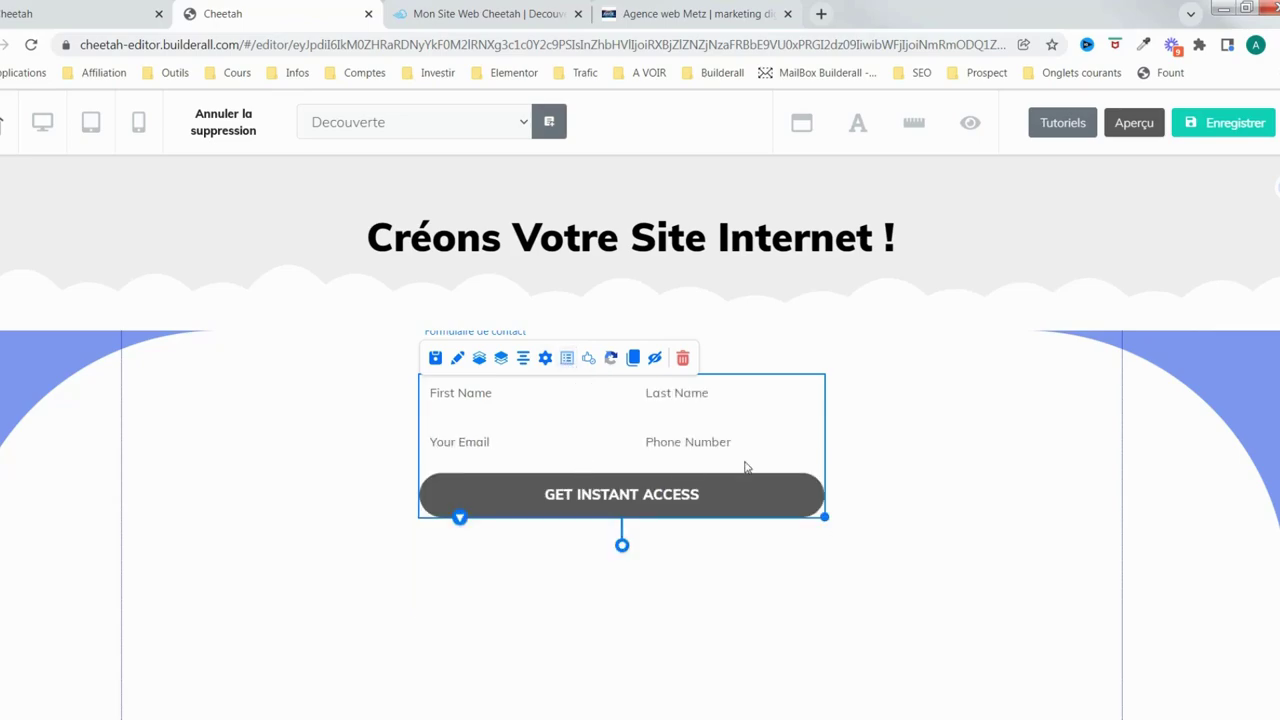
{"action": "left_click", "coordinate": [566, 362]}
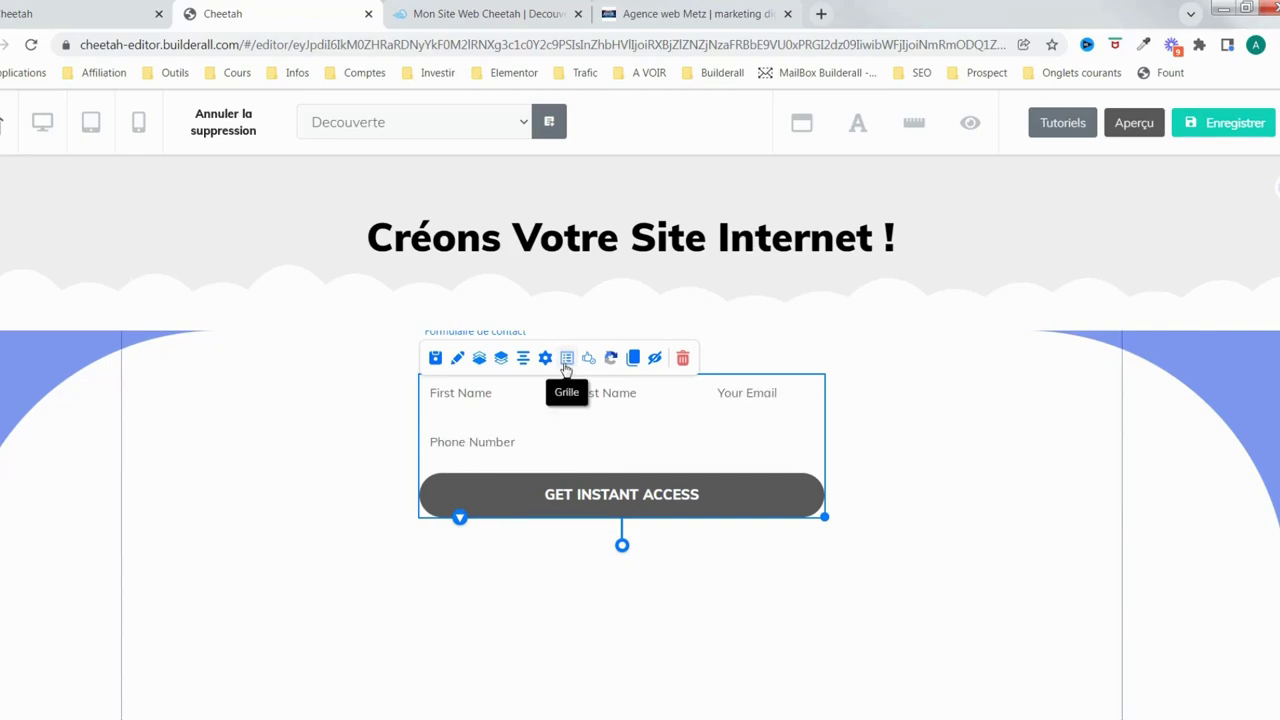
{"action": "left_click", "coordinate": [567, 362]}
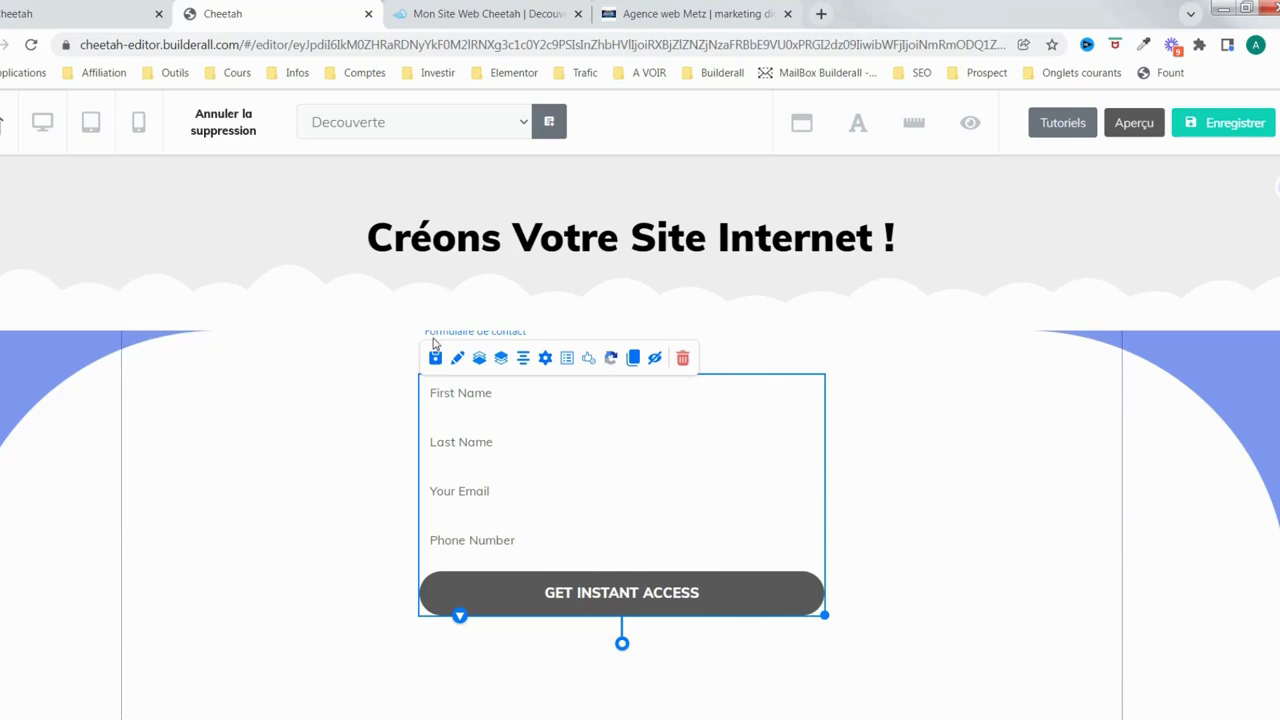
Bring up the contact form's Paramètres and expand Réglages généraux
{"action": "double_click", "coordinate": [818, 477]}
{"action": "left_click_drag", "start_coordinate": [938, 435], "coordinate": [1106, 265]}
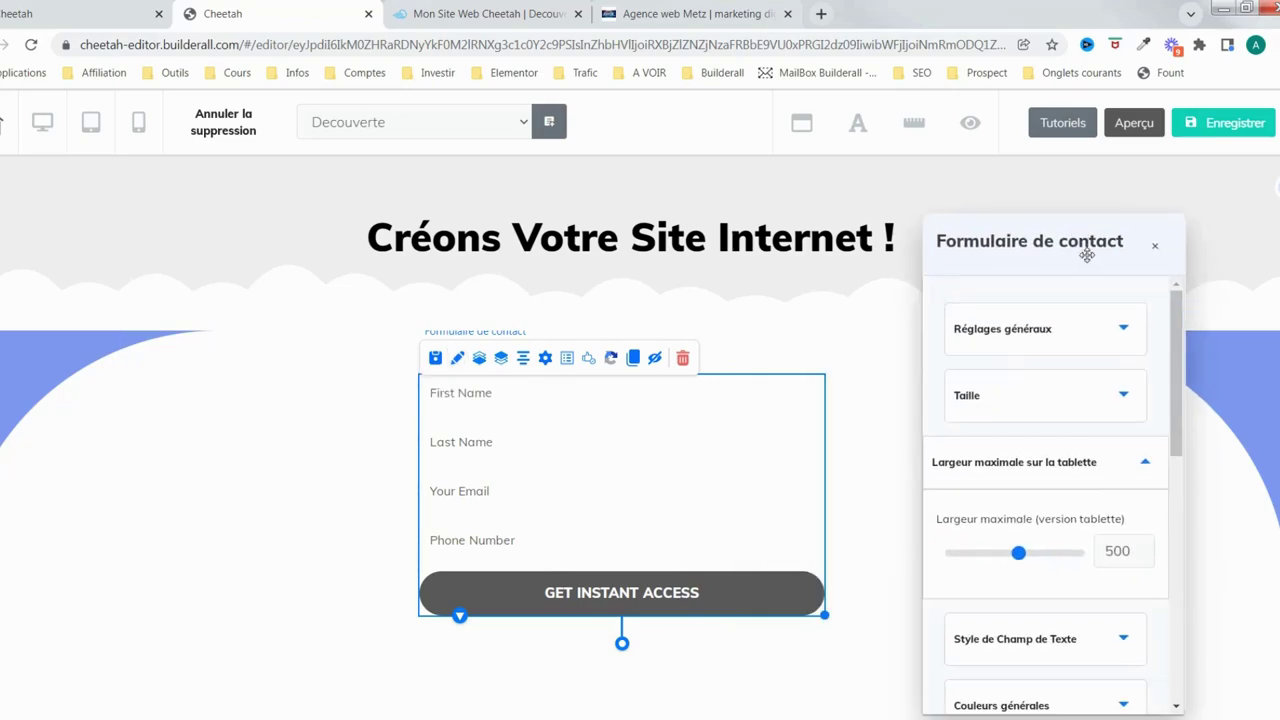
{"action": "left_click", "coordinate": [1158, 250]}
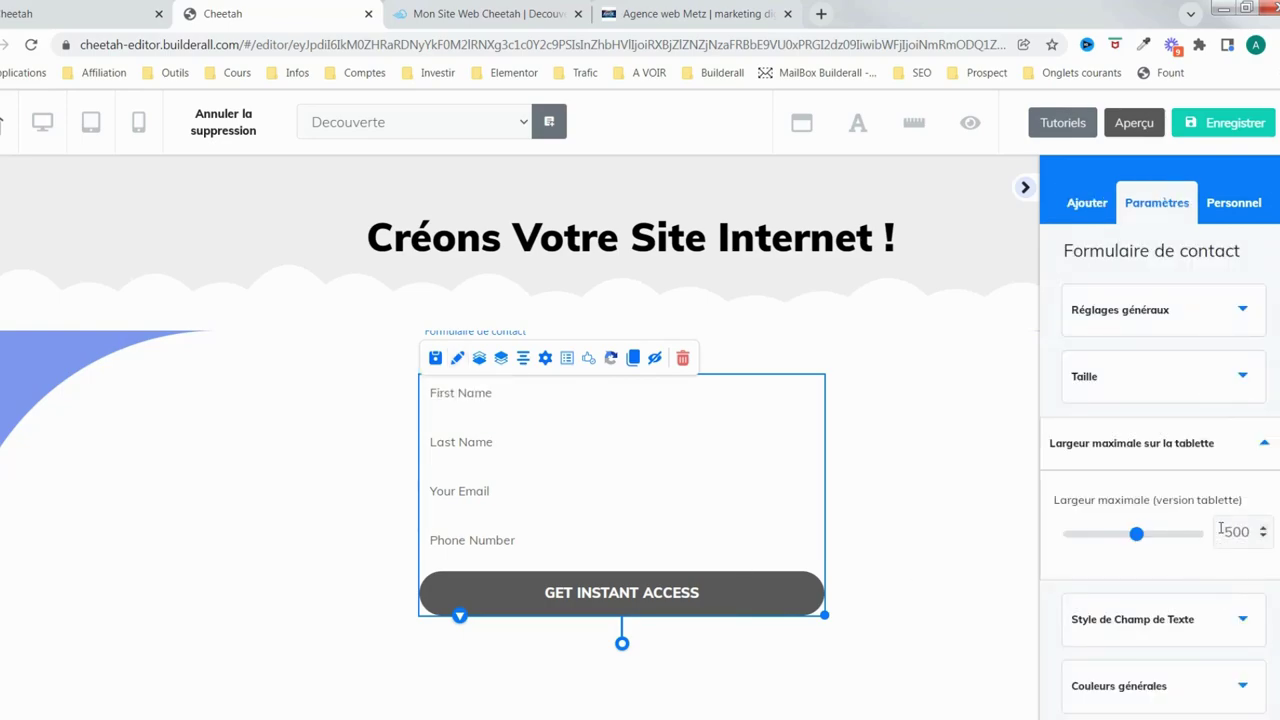
{"action": "scroll", "coordinate": [1174, 506], "scroll_direction": "down", "scroll_amount": 1}
{"action": "scroll", "coordinate": [1191, 494], "scroll_direction": "up", "scroll_amount": 1}
{"action": "left_click", "coordinate": [1256, 315]}
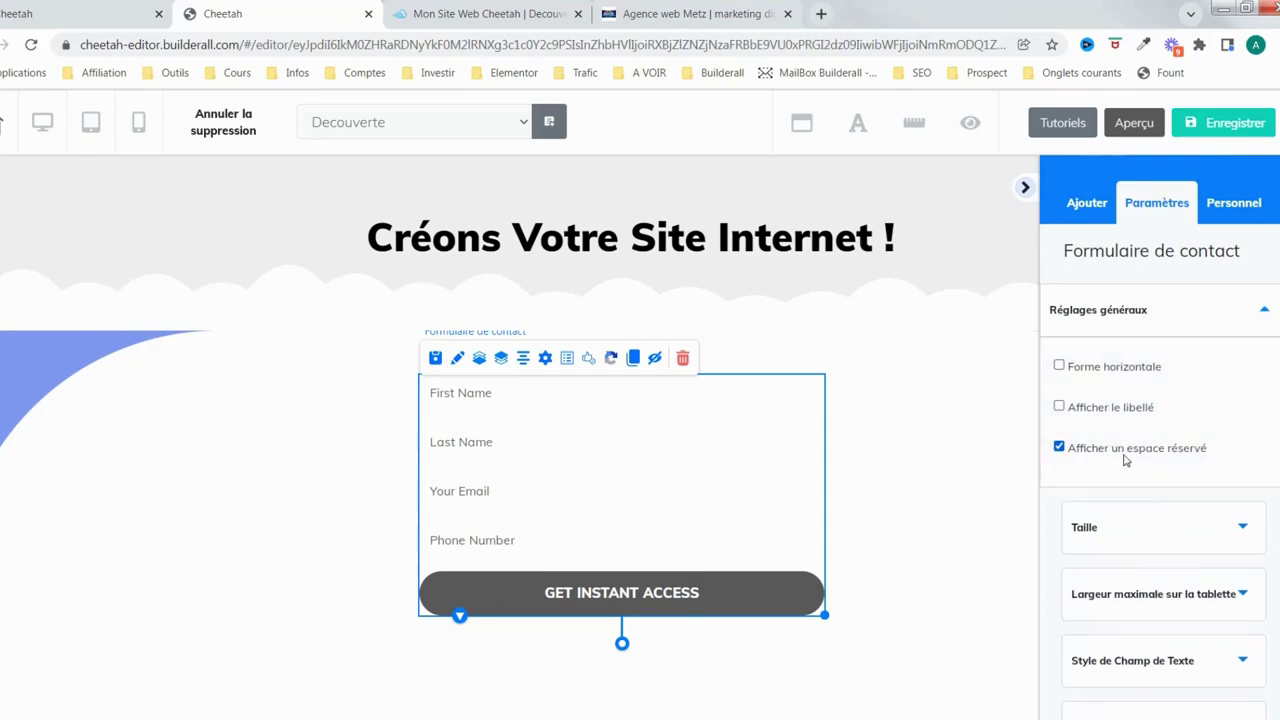
Keep 'Afficher un espace réservé' on and turn 'Afficher le libellé' off
{"action": "left_click", "coordinate": [1059, 447]}
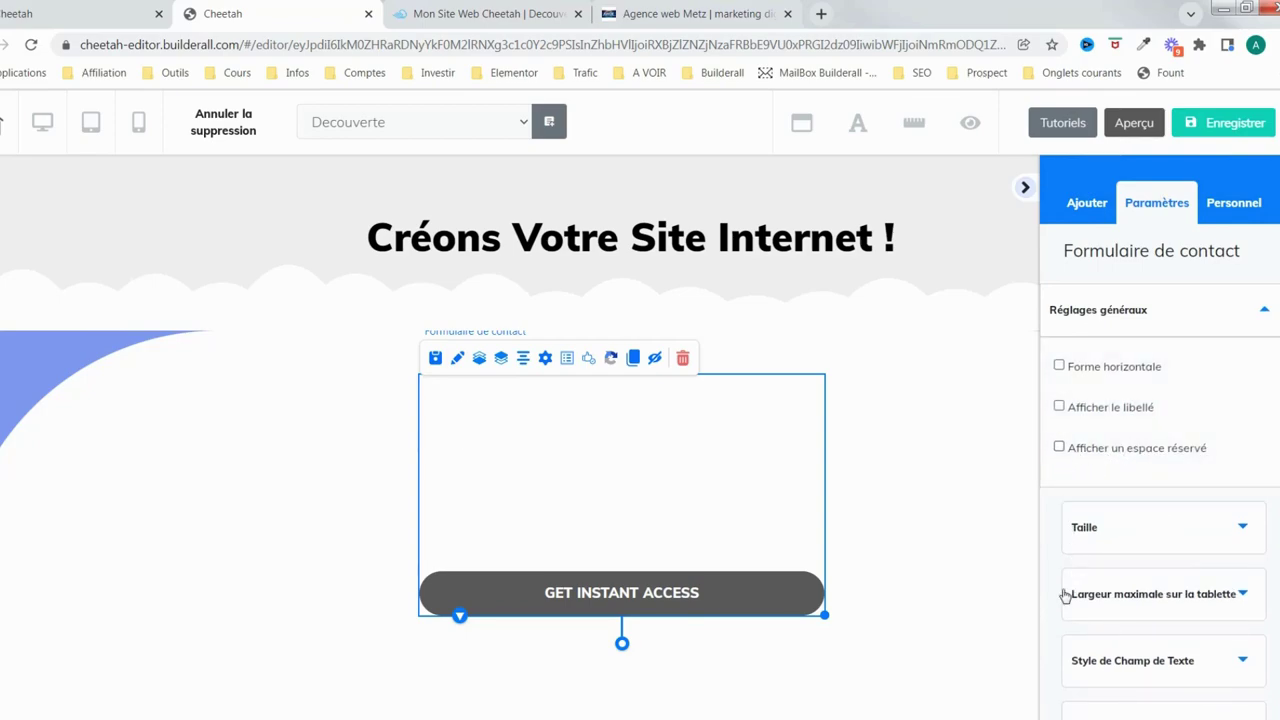
{"action": "left_click", "coordinate": [1059, 447]}
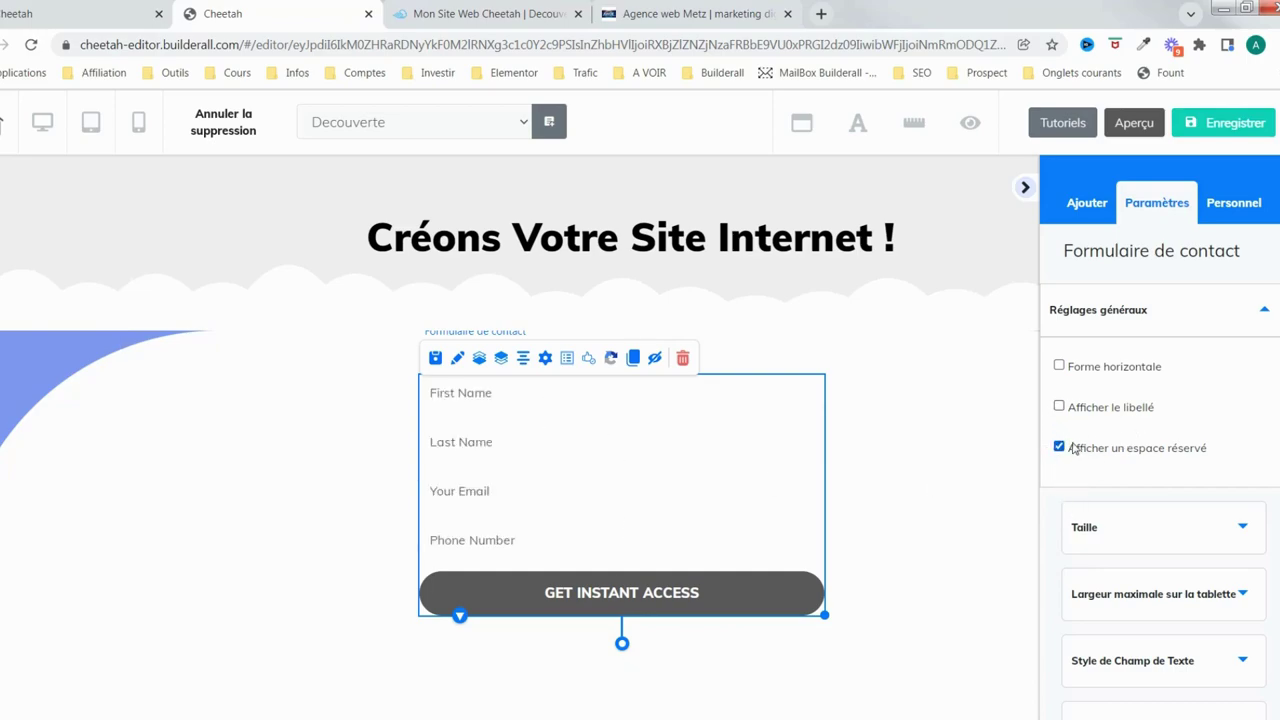
{"action": "left_click", "coordinate": [1059, 407]}
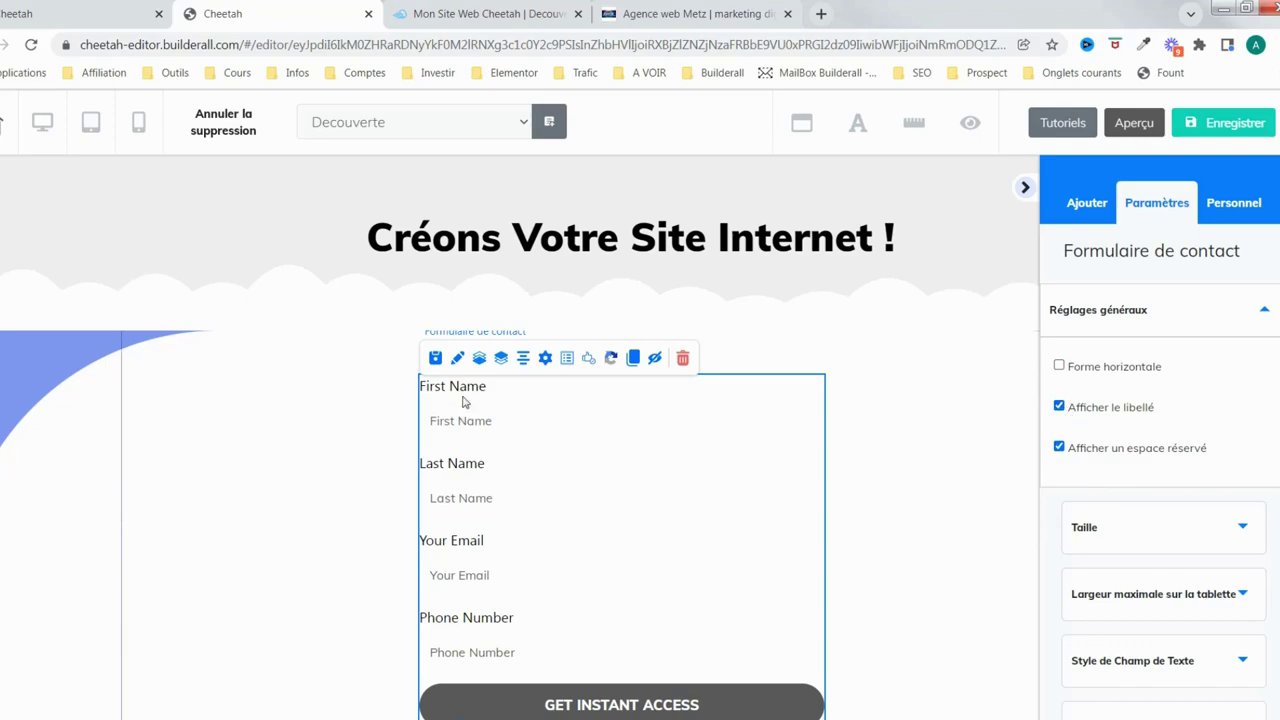
{"action": "left_click", "coordinate": [1059, 407]}
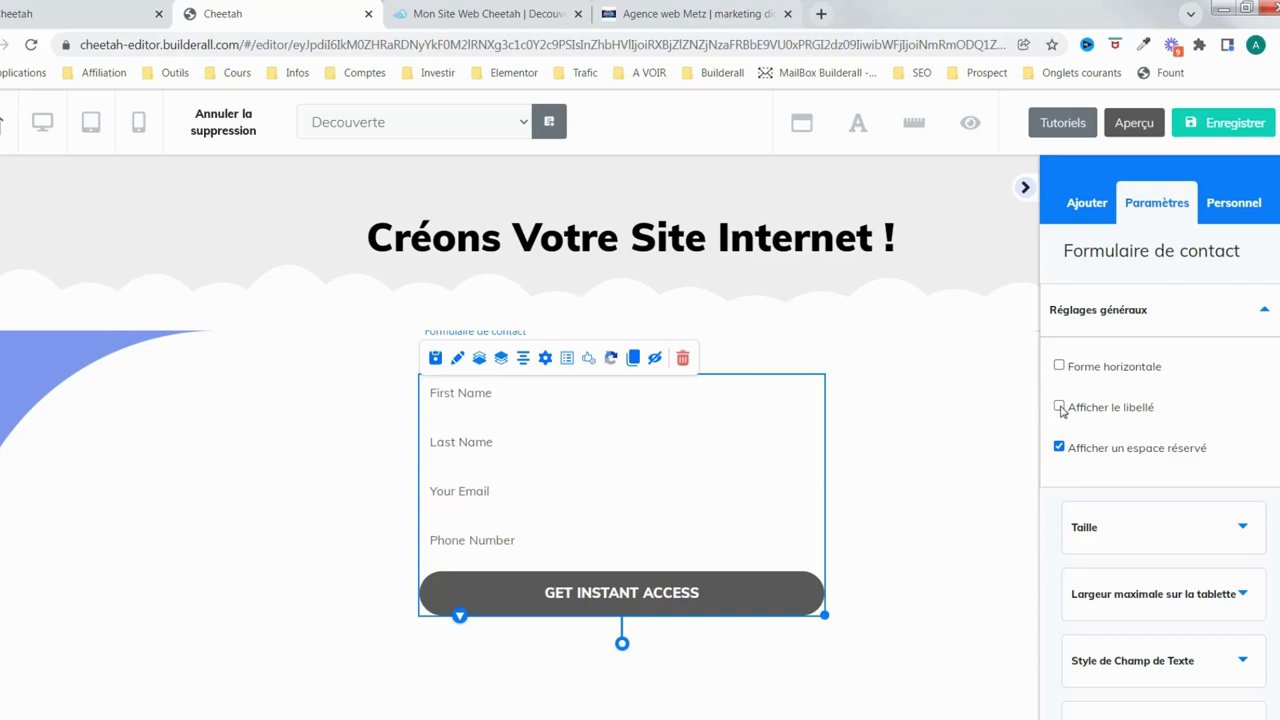
{"action": "left_click", "coordinate": [1059, 407]}
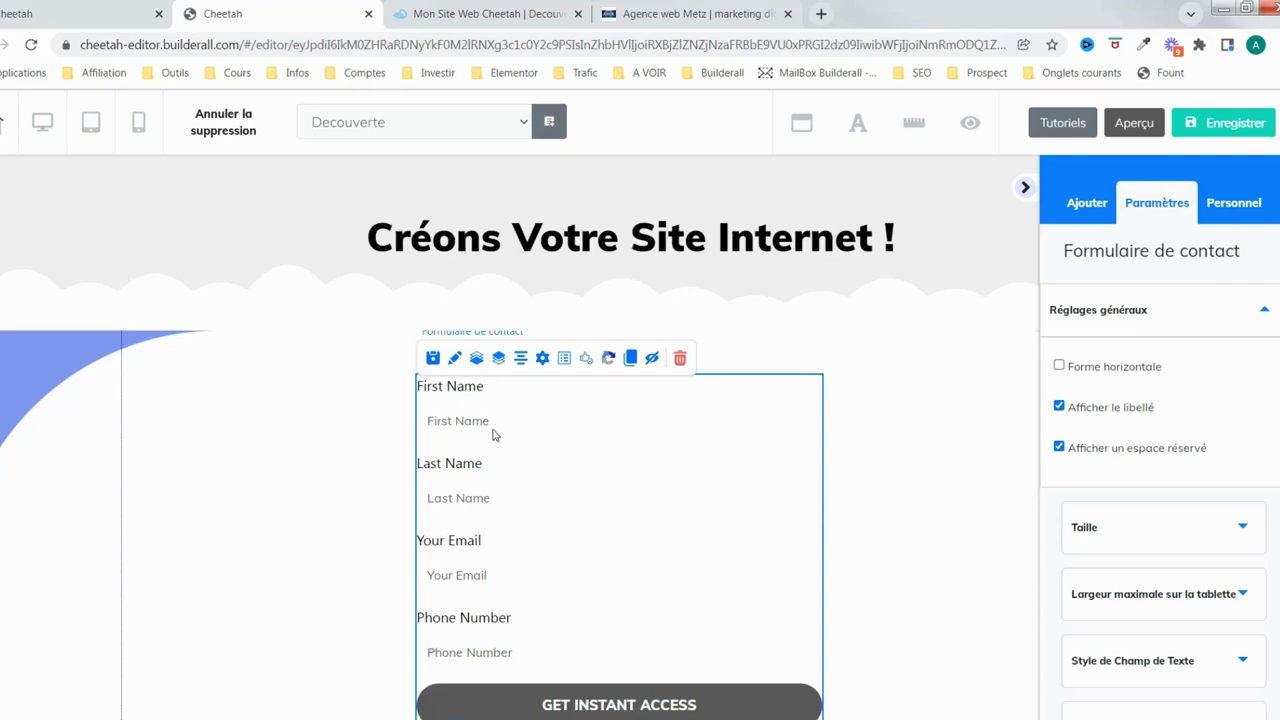
{"action": "left_click", "coordinate": [1059, 406]}
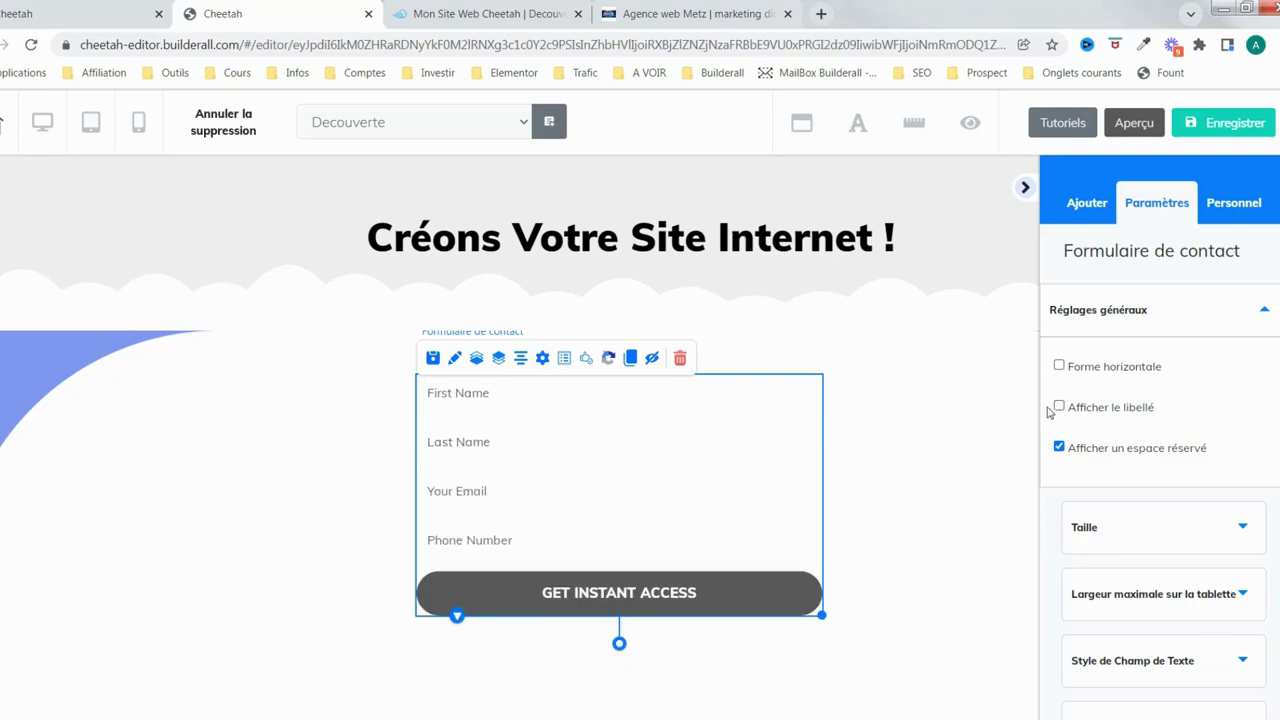
{"action": "left_click", "coordinate": [1059, 406]}
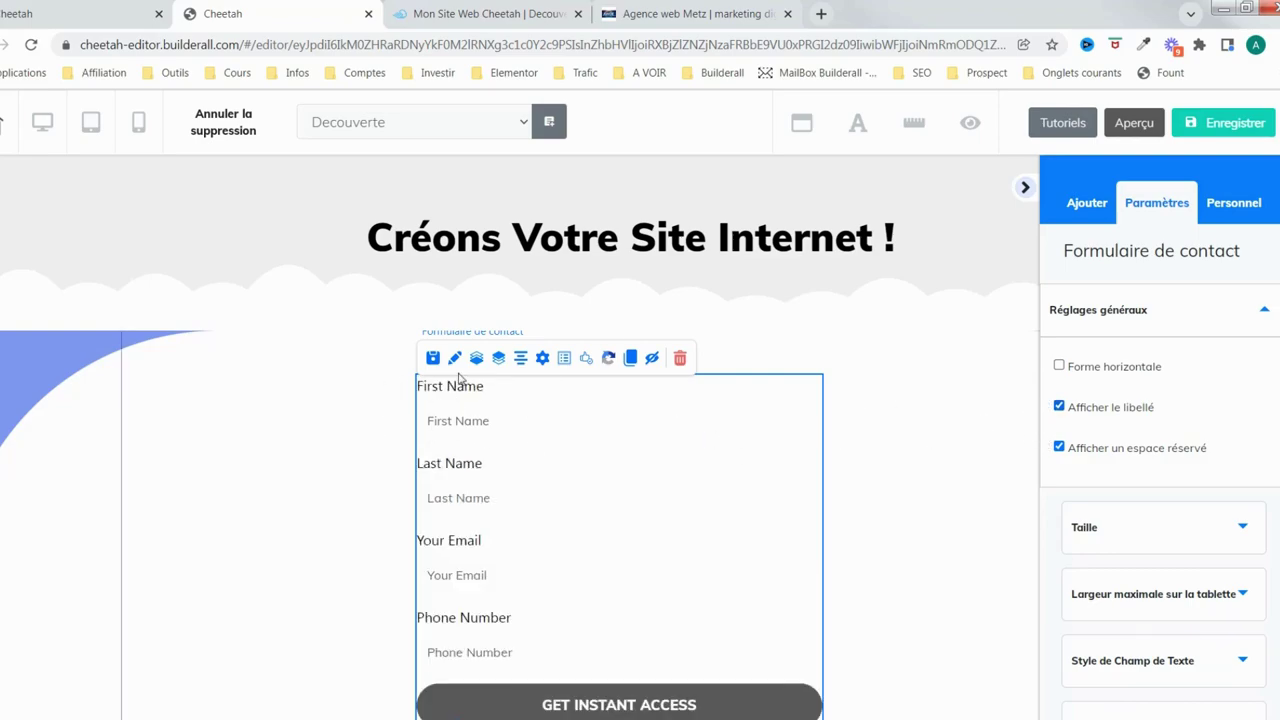
{"action": "left_click", "coordinate": [1060, 407]}
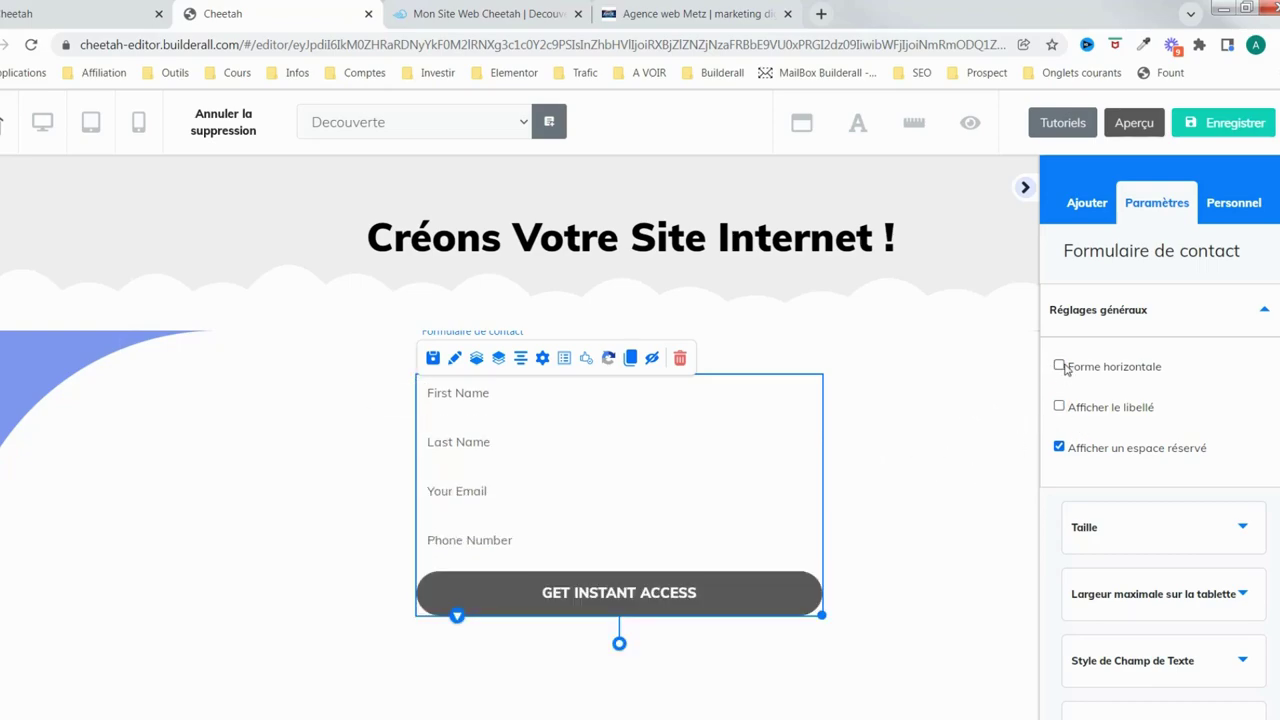
Try horizontal and multi-column layouts, then settle on a vertical one-column form with Taille expanded
{"action": "left_click", "coordinate": [1060, 366]}
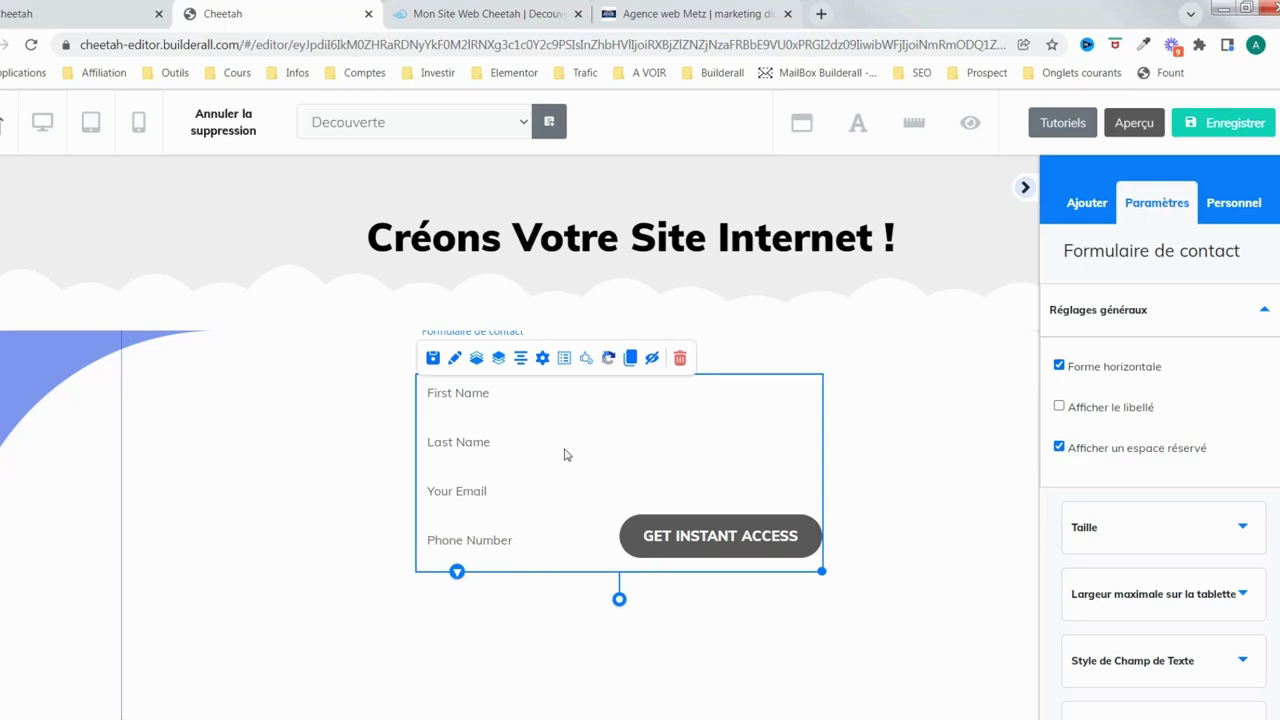
{"action": "left_click", "coordinate": [564, 362]}
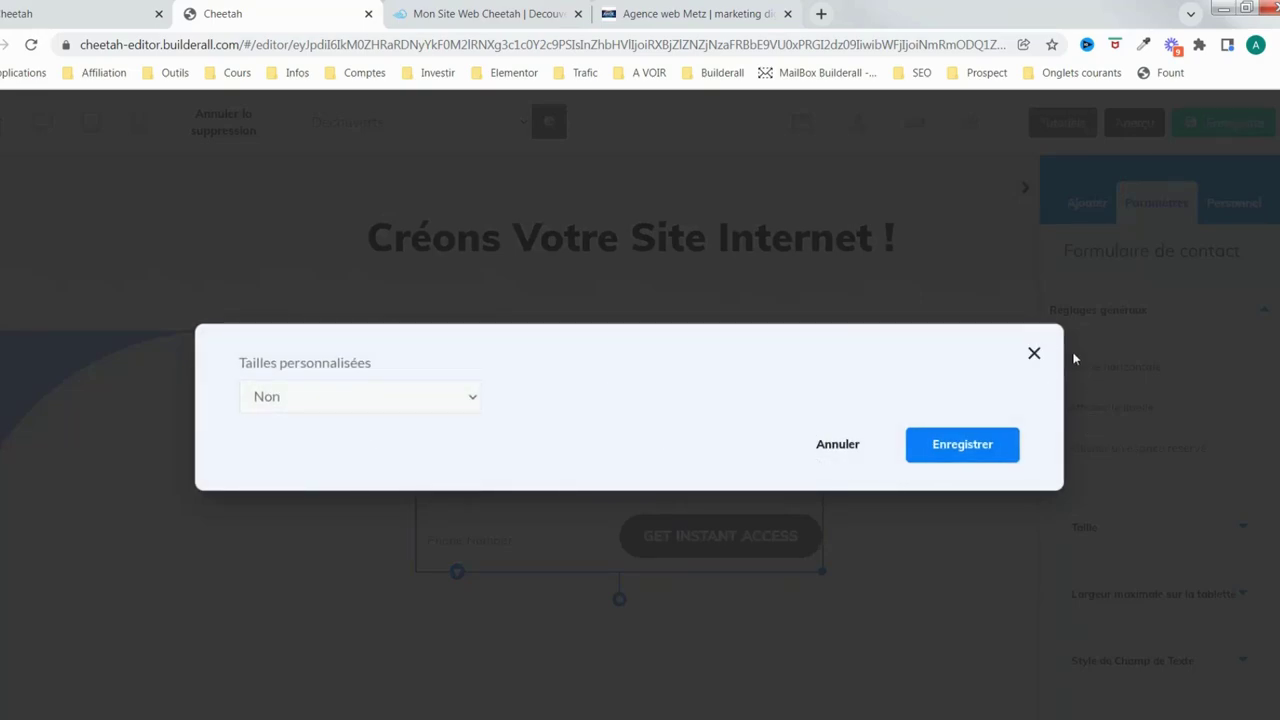
{"action": "left_click", "coordinate": [1034, 353]}
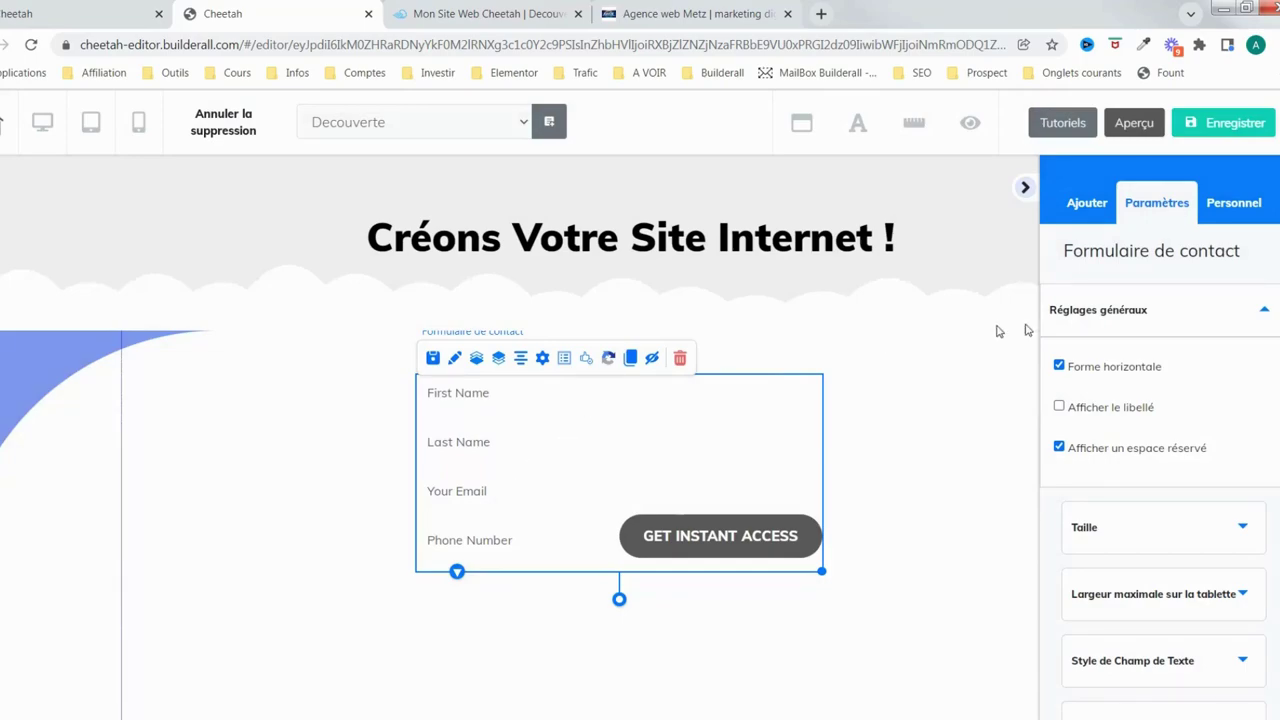
{"action": "left_click", "coordinate": [1059, 366]}
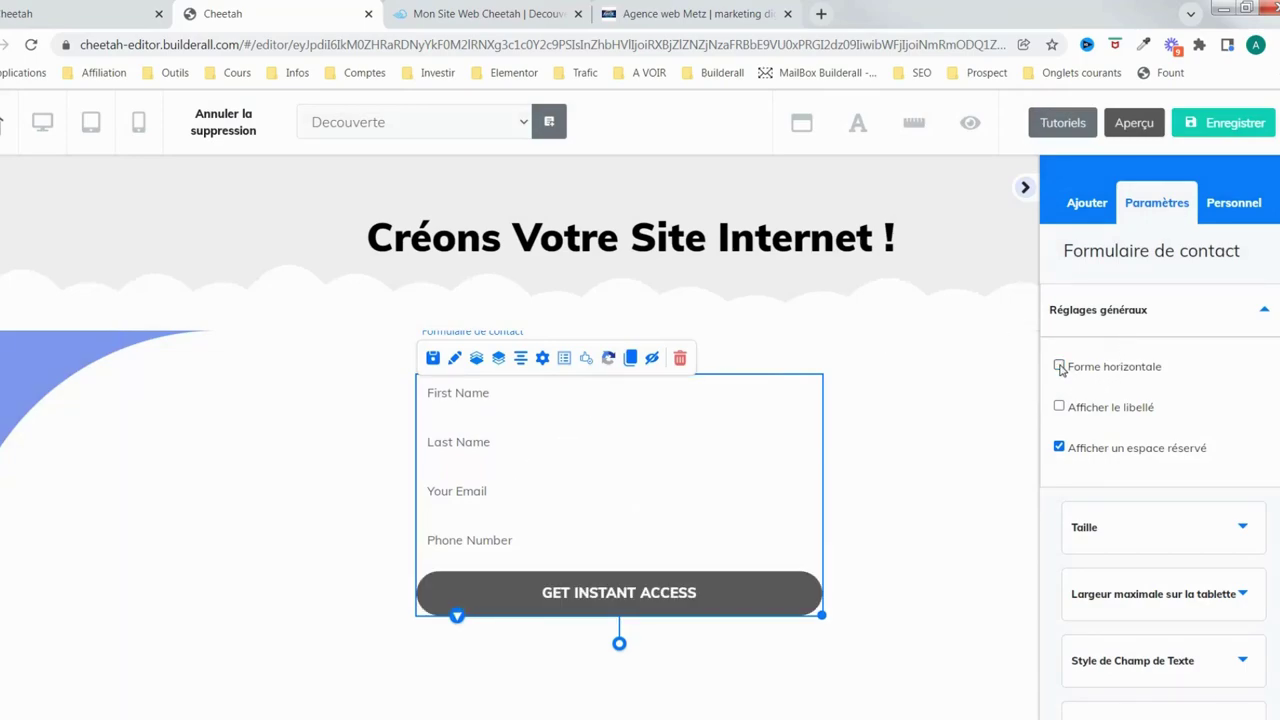
{"action": "left_click", "coordinate": [564, 360]}
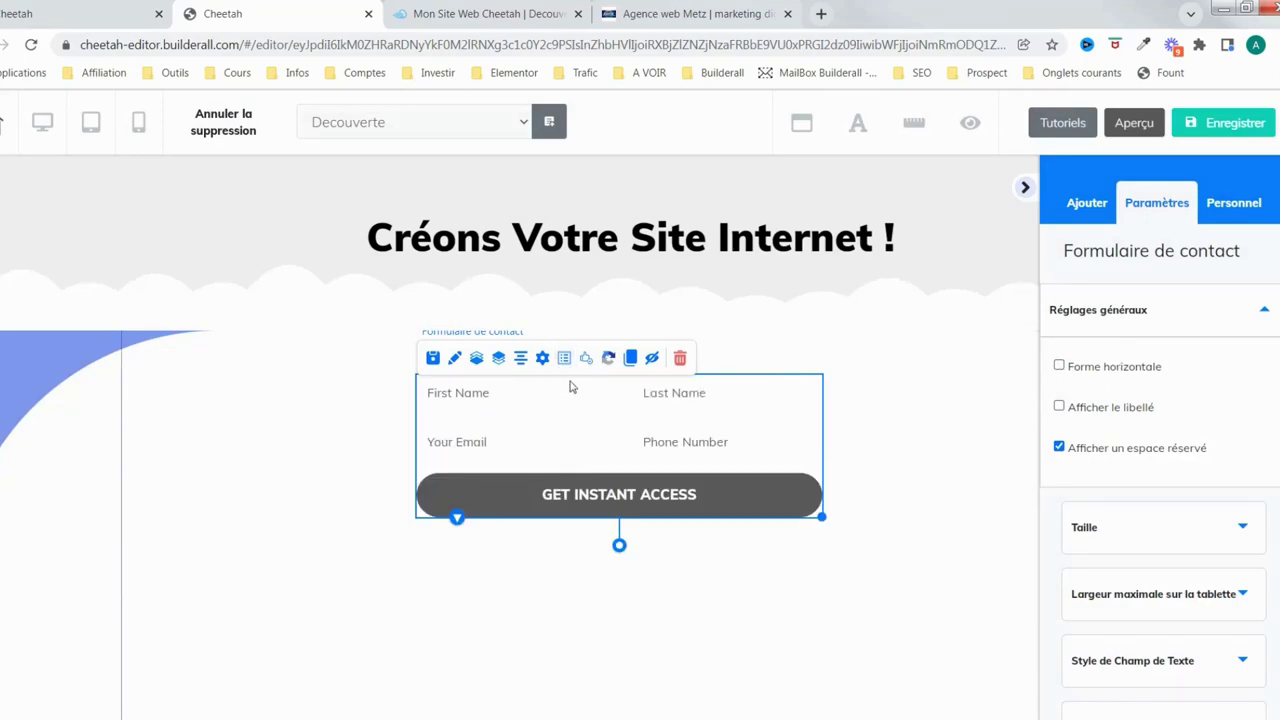
{"action": "left_click", "coordinate": [564, 358]}
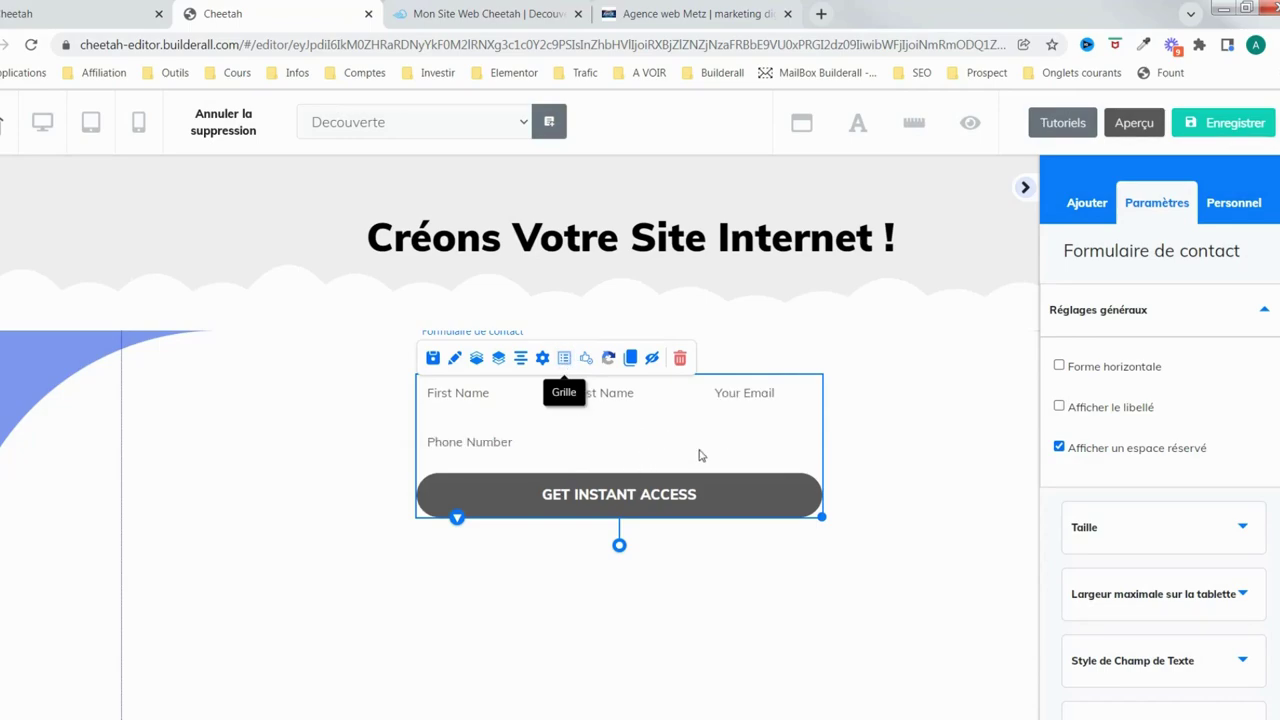
{"action": "left_click", "coordinate": [1059, 367]}
{"action": "left_click", "coordinate": [1059, 366]}
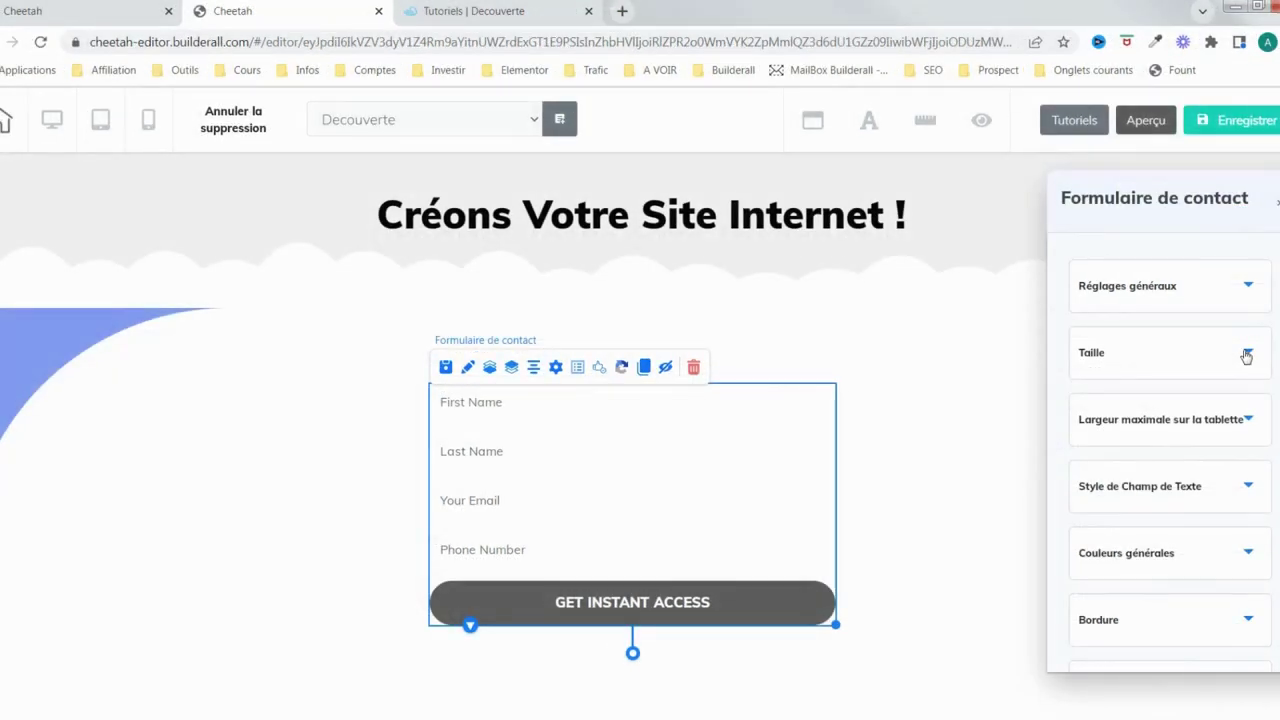
{"action": "left_click", "coordinate": [1243, 354]}
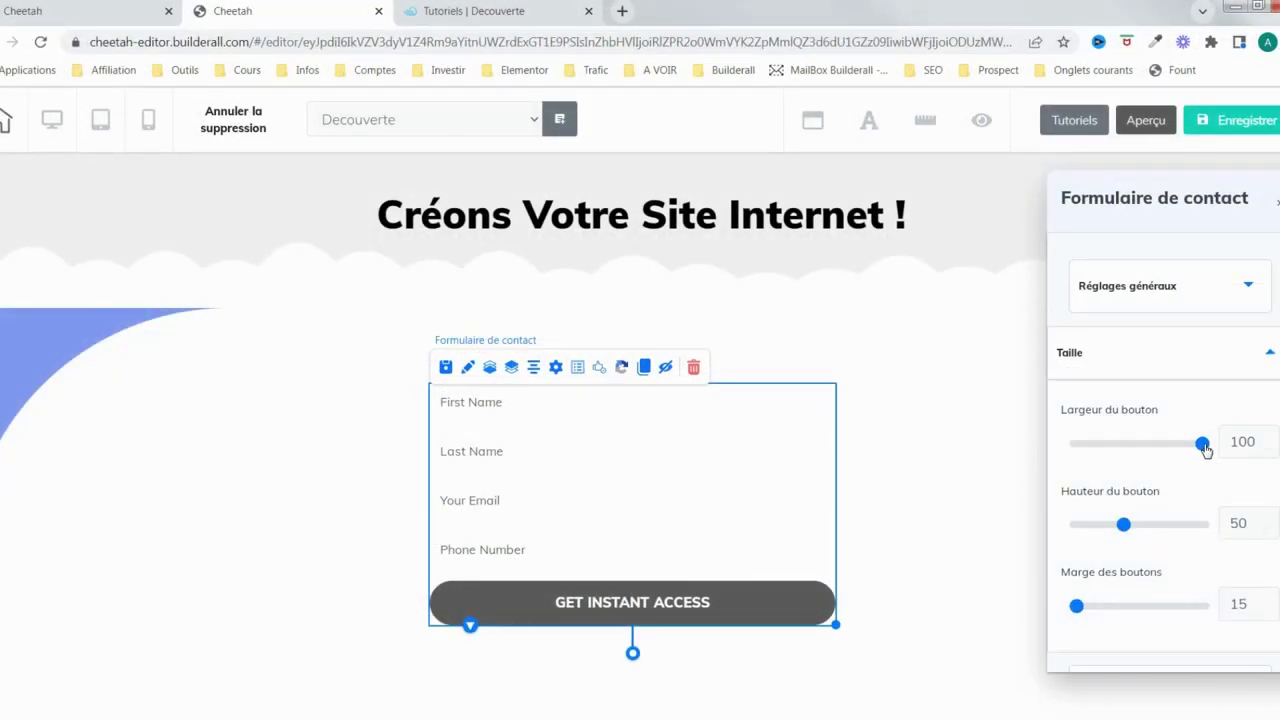
Test the button width and height sliders, leaving the button height at 50
{"action": "left_click_drag", "start_coordinate": [1205, 447], "coordinate": [1205, 445]}
{"action": "left_click_drag", "start_coordinate": [1125, 528], "coordinate": [1125, 527]}
{"action": "double_click", "coordinate": [1269, 528]}
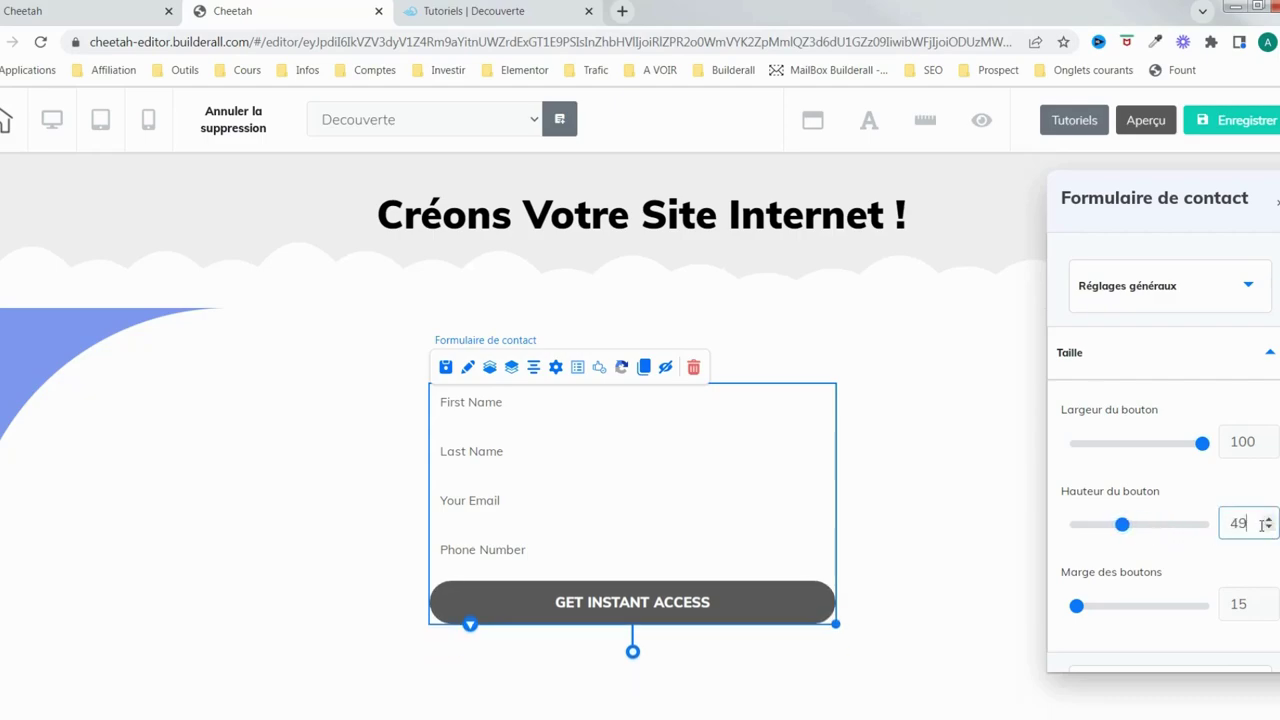
{"action": "left_click", "coordinate": [1269, 519]}
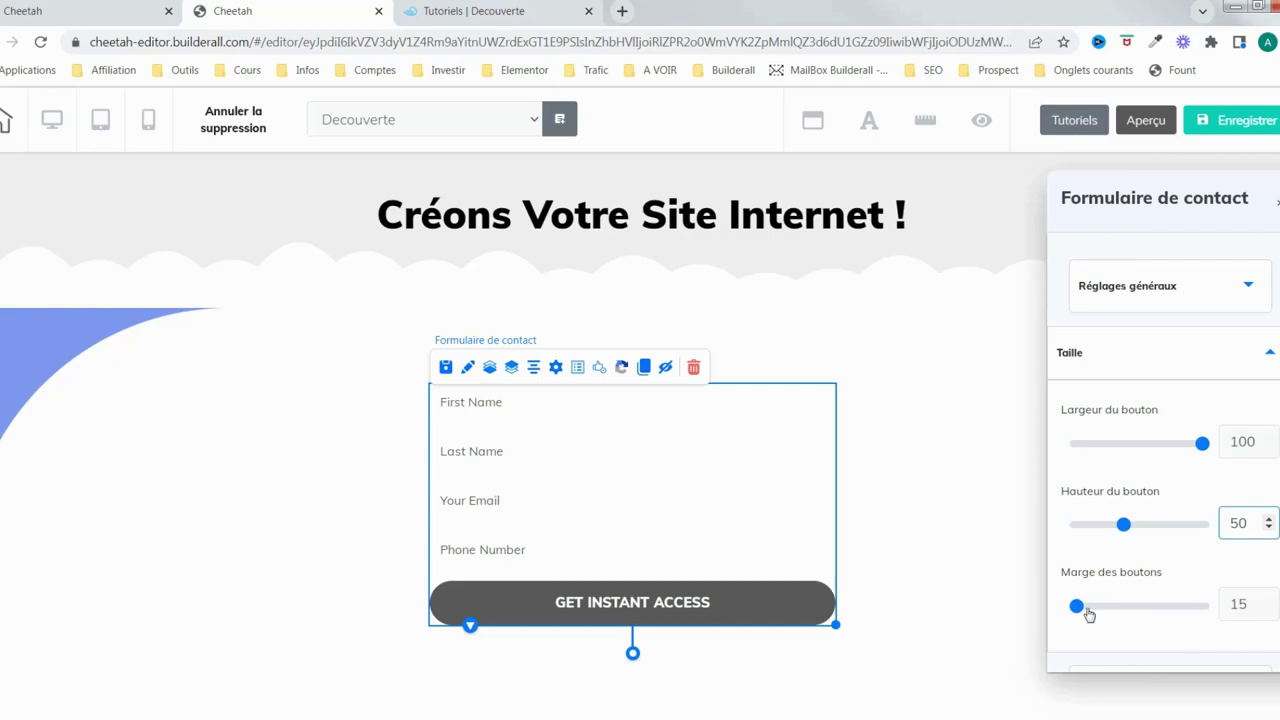
Set the Marge des boutons spacing above the submit button to 20
{"action": "left_click_drag", "start_coordinate": [1078, 607], "coordinate": [1095, 606]}
{"action": "left_click", "coordinate": [1268, 610]}
{"action": "left_click", "coordinate": [1268, 610]}
{"action": "left_click", "coordinate": [1268, 610]}
{"action": "left_click", "coordinate": [1268, 610]}
{"action": "left_click", "coordinate": [1268, 610]}
{"action": "left_click", "coordinate": [1268, 610]}
{"action": "left_click", "coordinate": [1268, 610]}
{"action": "scroll", "coordinate": [1173, 610], "scroll_direction": "down", "scroll_amount": 3}
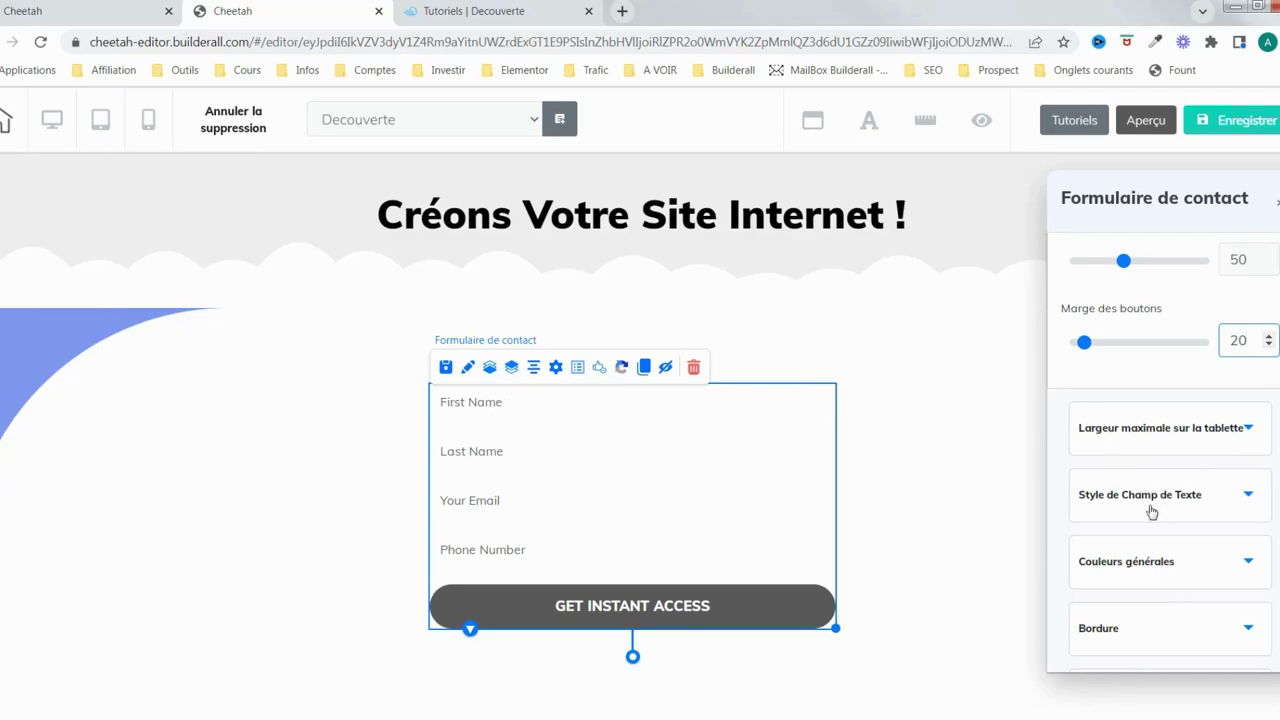
In Style de Champ de Texte, make the field text colour pure red FF0000
{"action": "left_click", "coordinate": [1208, 495]}
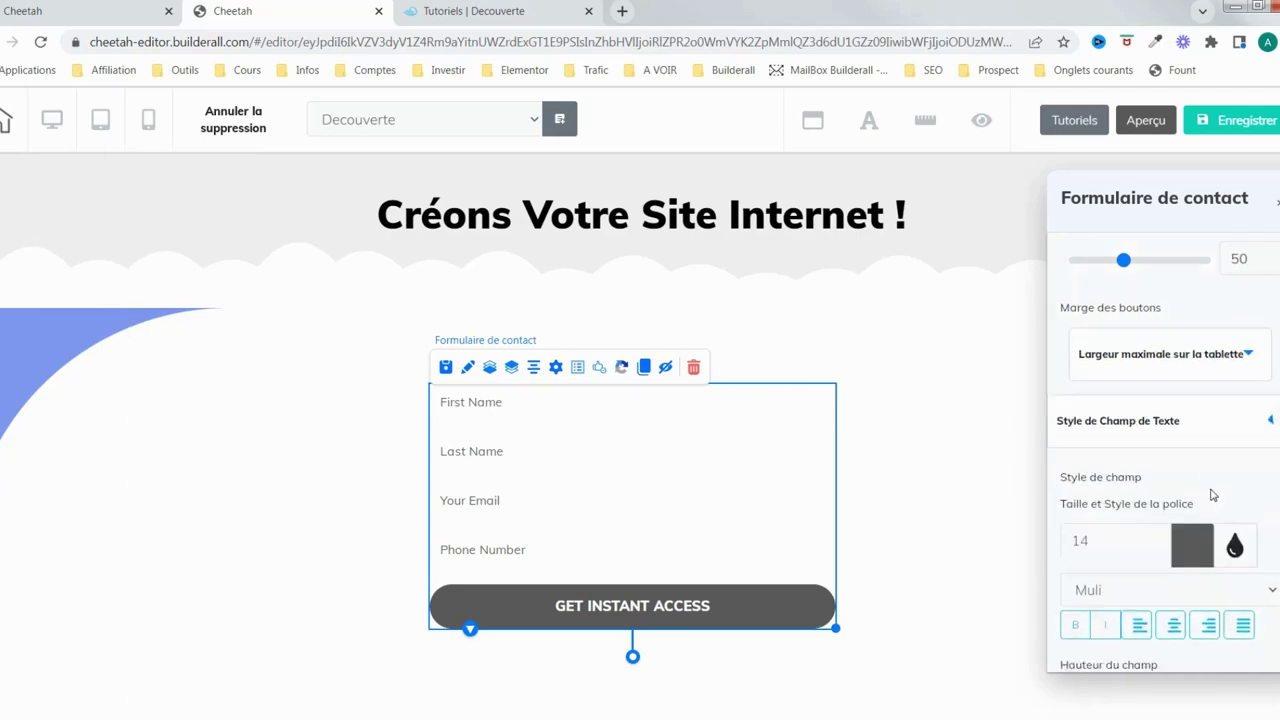
{"action": "scroll", "coordinate": [1203, 497], "scroll_direction": "up", "scroll_amount": 2}
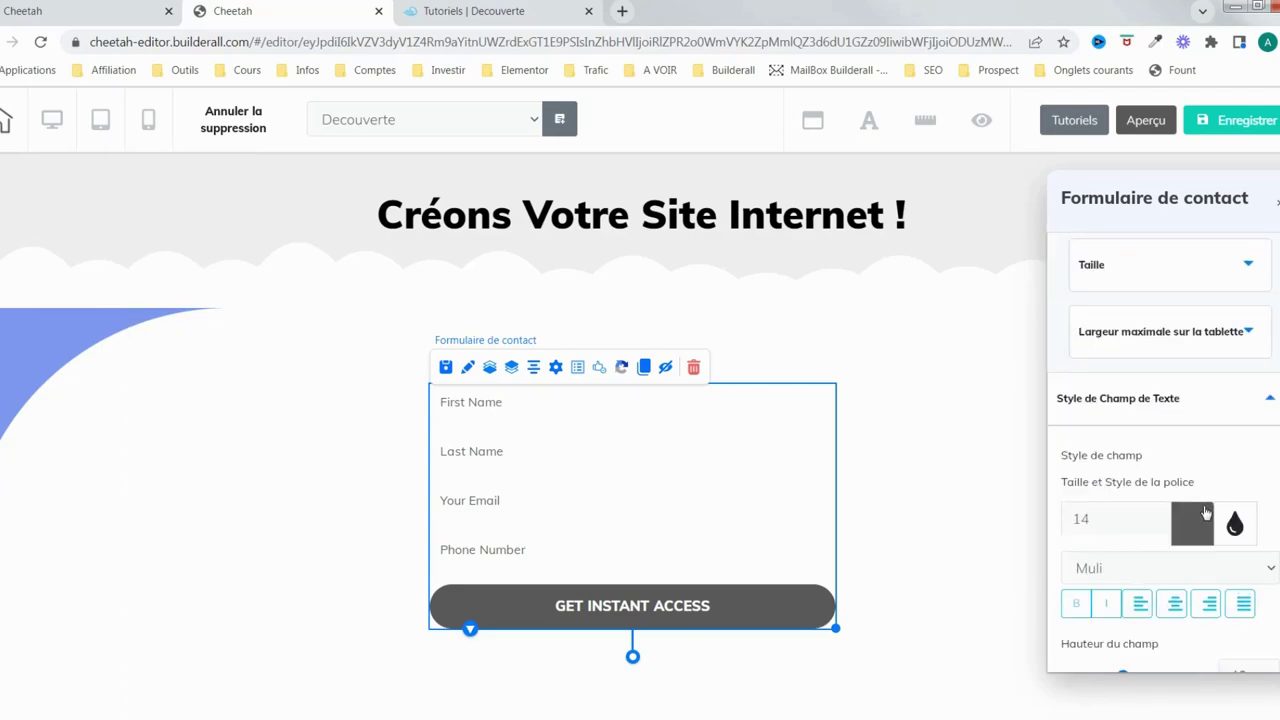
{"action": "scroll", "coordinate": [1205, 512], "scroll_direction": "down", "scroll_amount": 1}
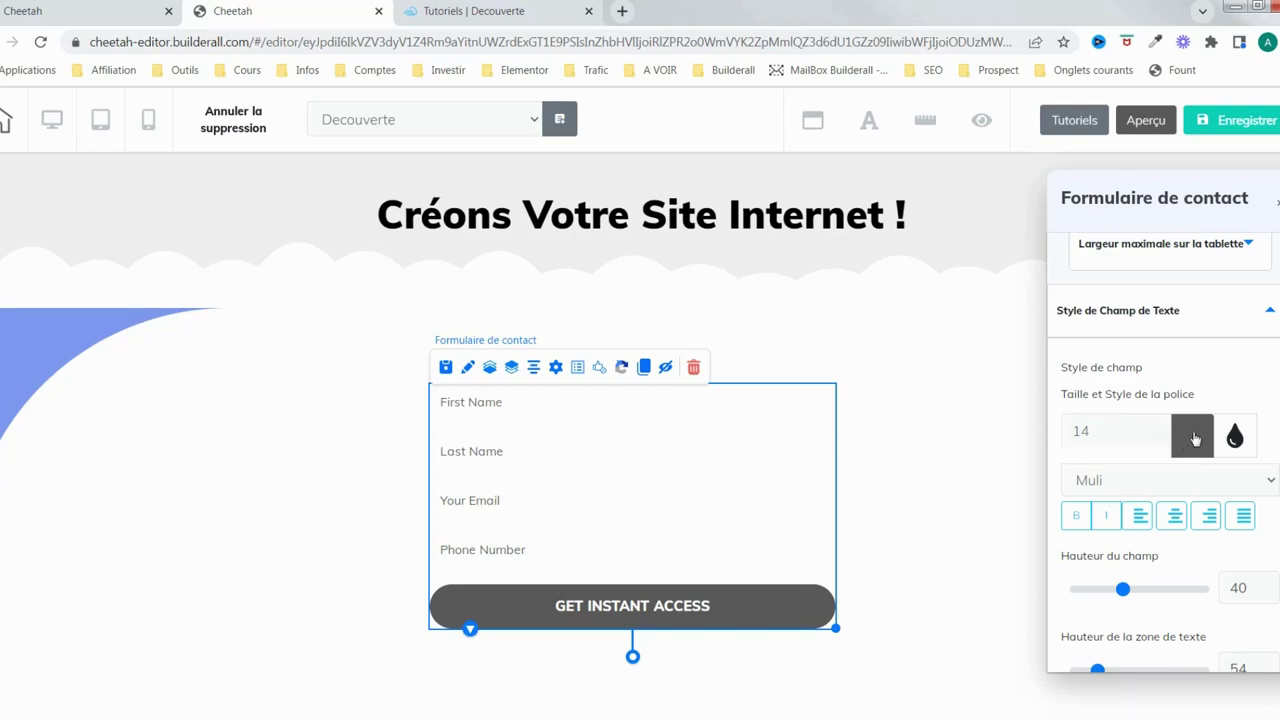
{"action": "left_click", "coordinate": [1194, 438]}
{"action": "left_click", "coordinate": [1186, 517]}
{"action": "left_click", "coordinate": [1232, 474]}
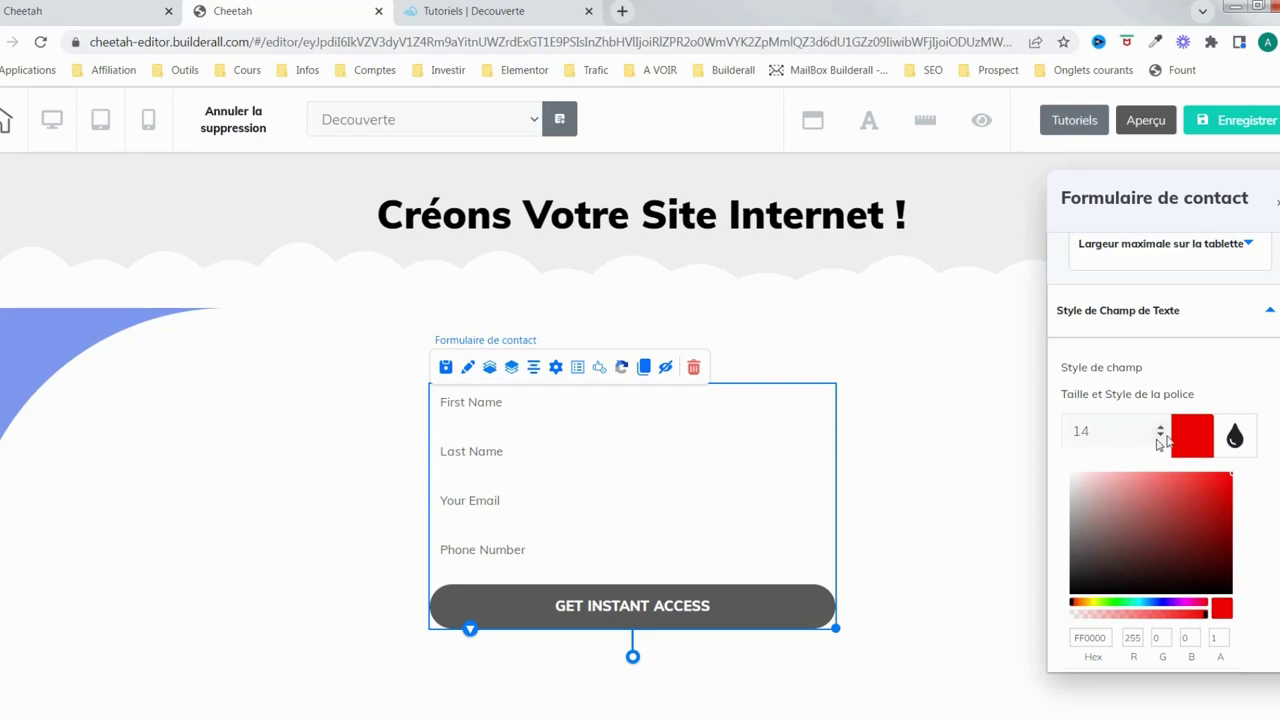
{"action": "left_click", "coordinate": [1194, 438]}
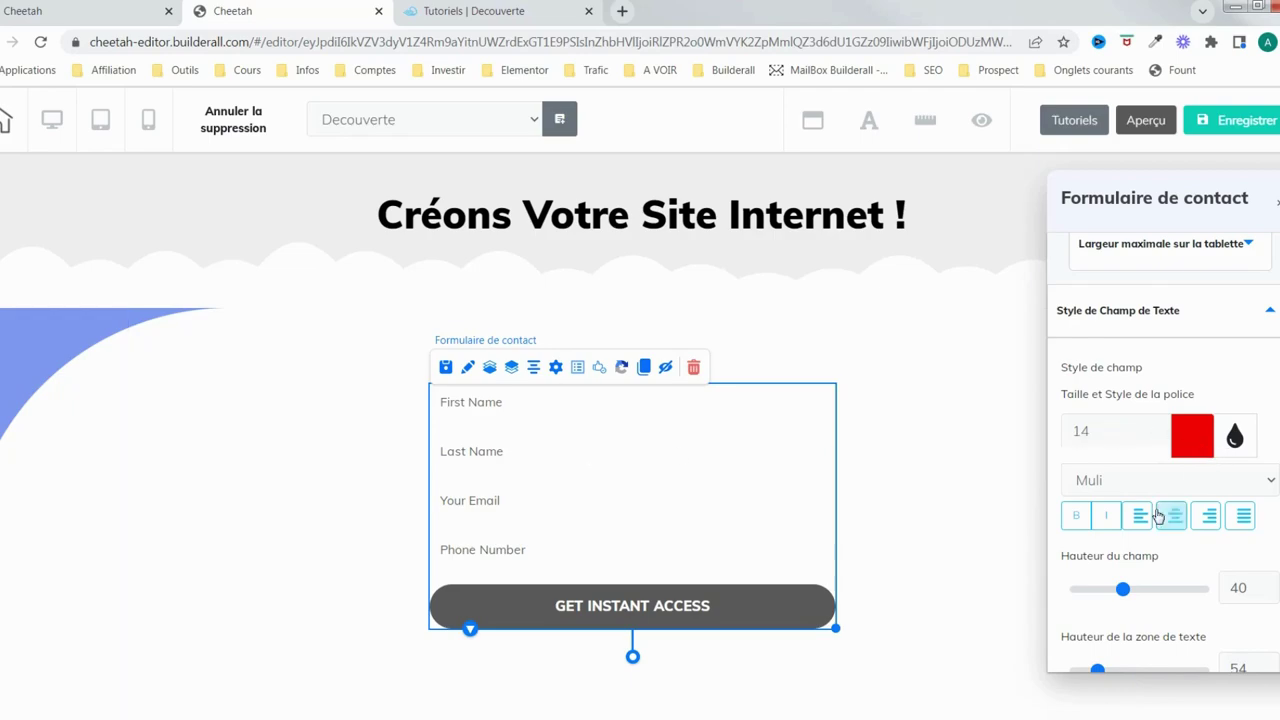
Keep the form field height at 39
{"action": "scroll", "coordinate": [1227, 413], "scroll_direction": "down", "scroll_amount": 1}
{"action": "scroll", "coordinate": [1160, 570], "scroll_direction": "down", "scroll_amount": 1}
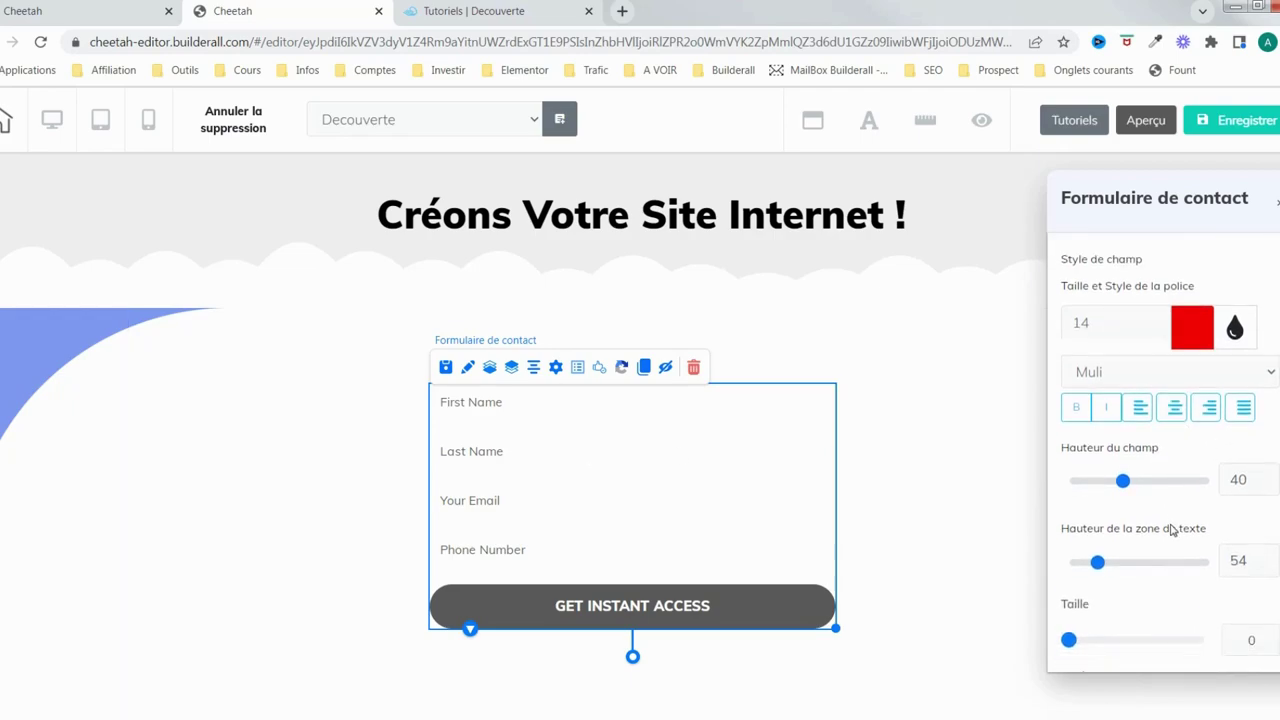
{"action": "left_click_drag", "start_coordinate": [1124, 416], "coordinate": [1123, 423]}
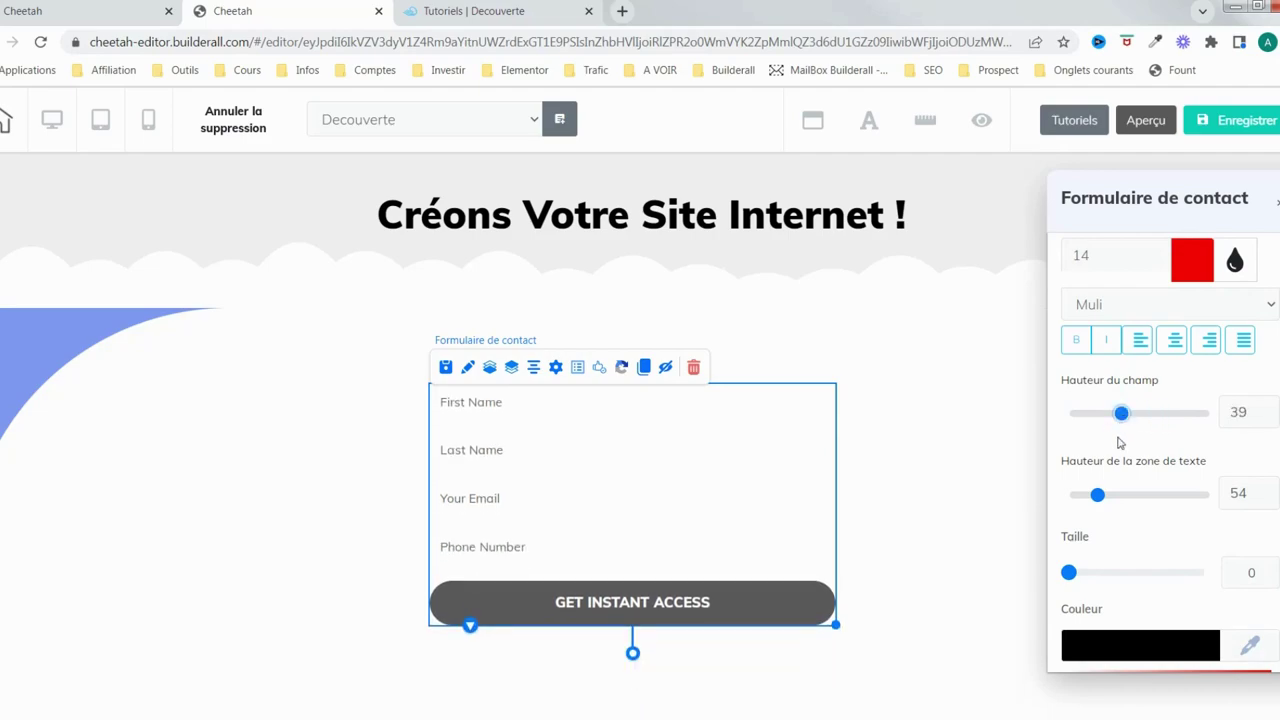
{"action": "left_click", "coordinate": [1140, 645]}
Give the fields a 1 px border in a light pinkish grey
{"action": "scroll", "coordinate": [1137, 463], "scroll_direction": "down", "scroll_amount": 3}
{"action": "scroll", "coordinate": [1153, 483], "scroll_direction": "down", "scroll_amount": 3}
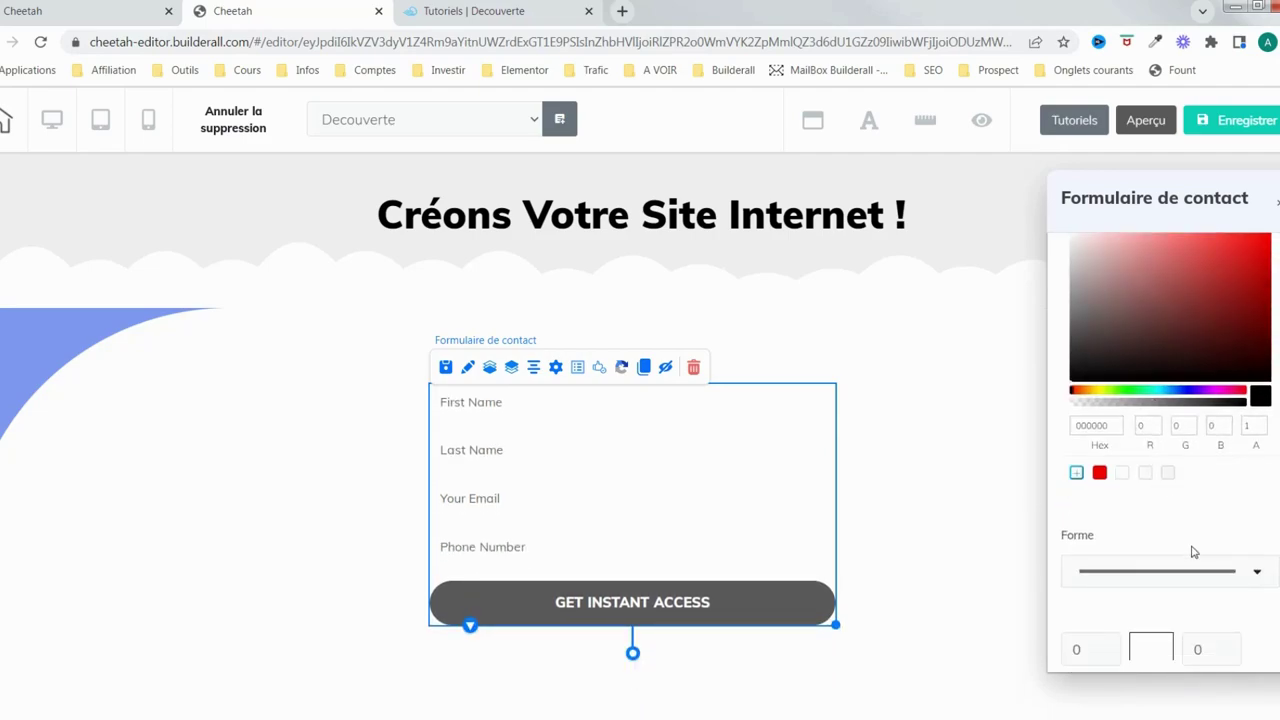
{"action": "scroll", "coordinate": [1210, 495], "scroll_direction": "down", "scroll_amount": 1}
{"action": "scroll", "coordinate": [1208, 491], "scroll_direction": "up", "scroll_amount": 3}
{"action": "scroll", "coordinate": [1234, 517], "scroll_direction": "down", "scroll_amount": 1}
{"action": "scroll", "coordinate": [1234, 517], "scroll_direction": "up", "scroll_amount": 2}
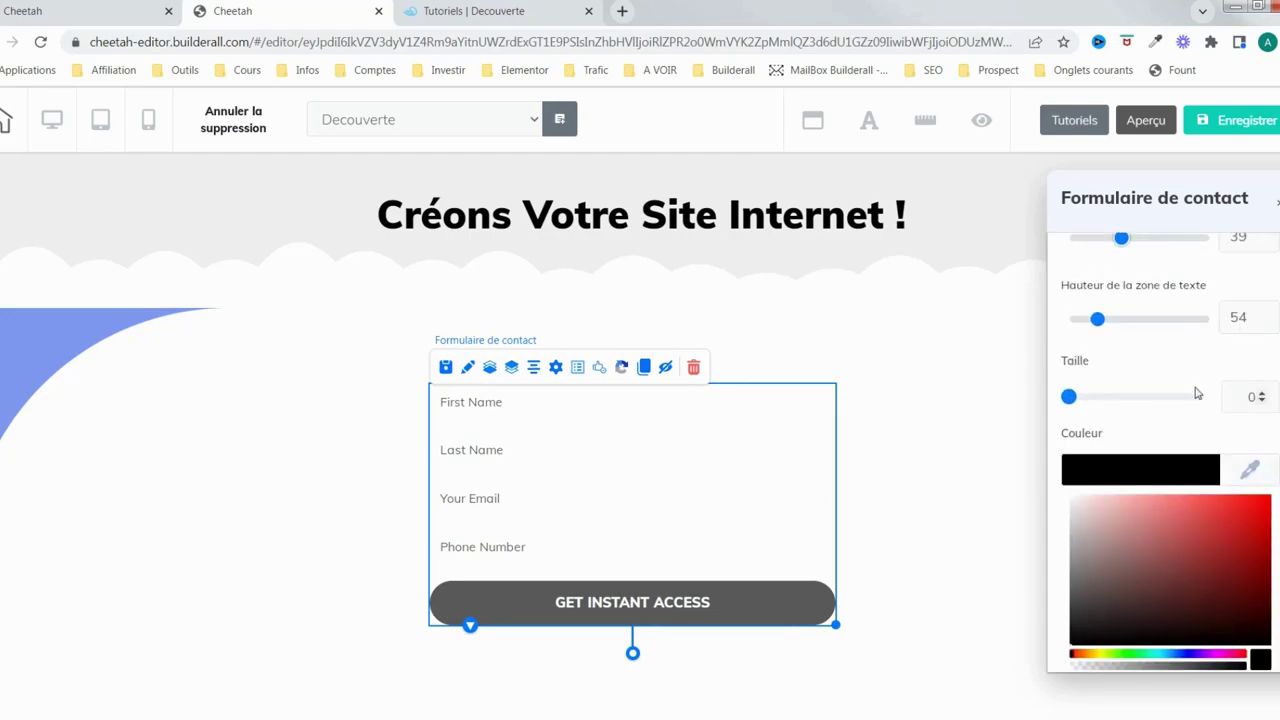
{"action": "left_click", "coordinate": [1261, 393]}
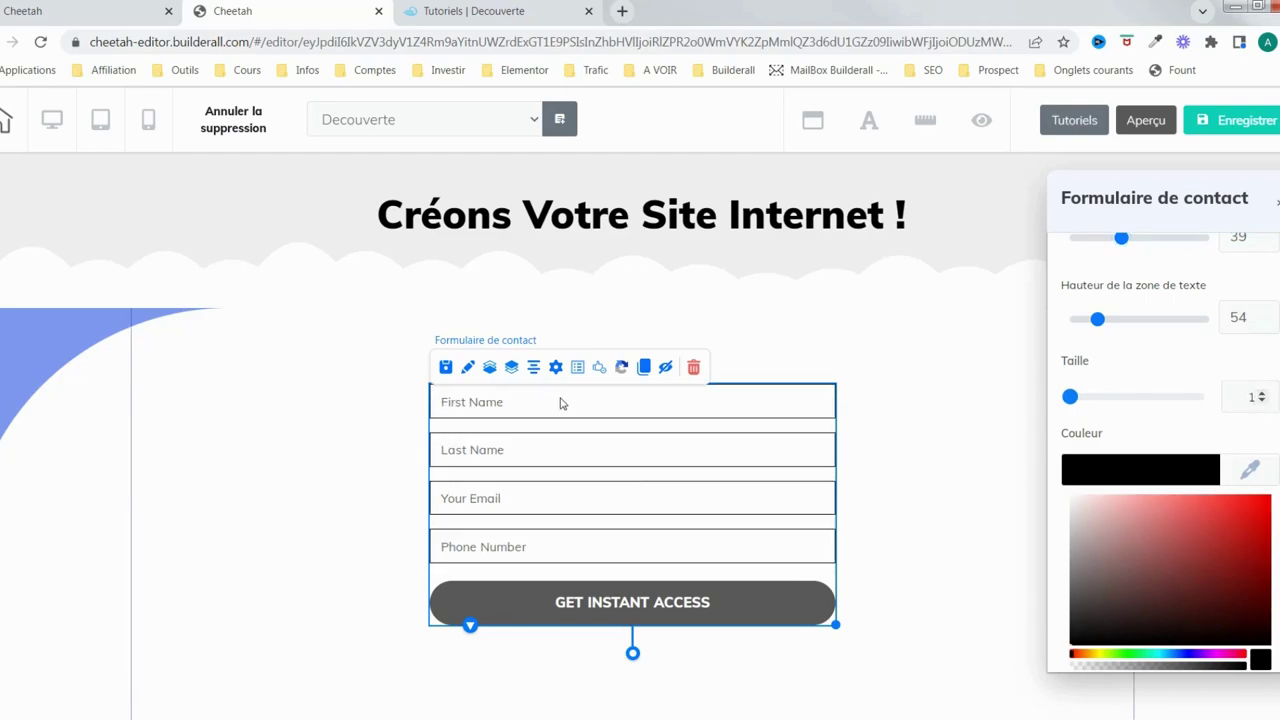
{"action": "left_click_drag", "start_coordinate": [1125, 568], "coordinate": [1087, 541]}
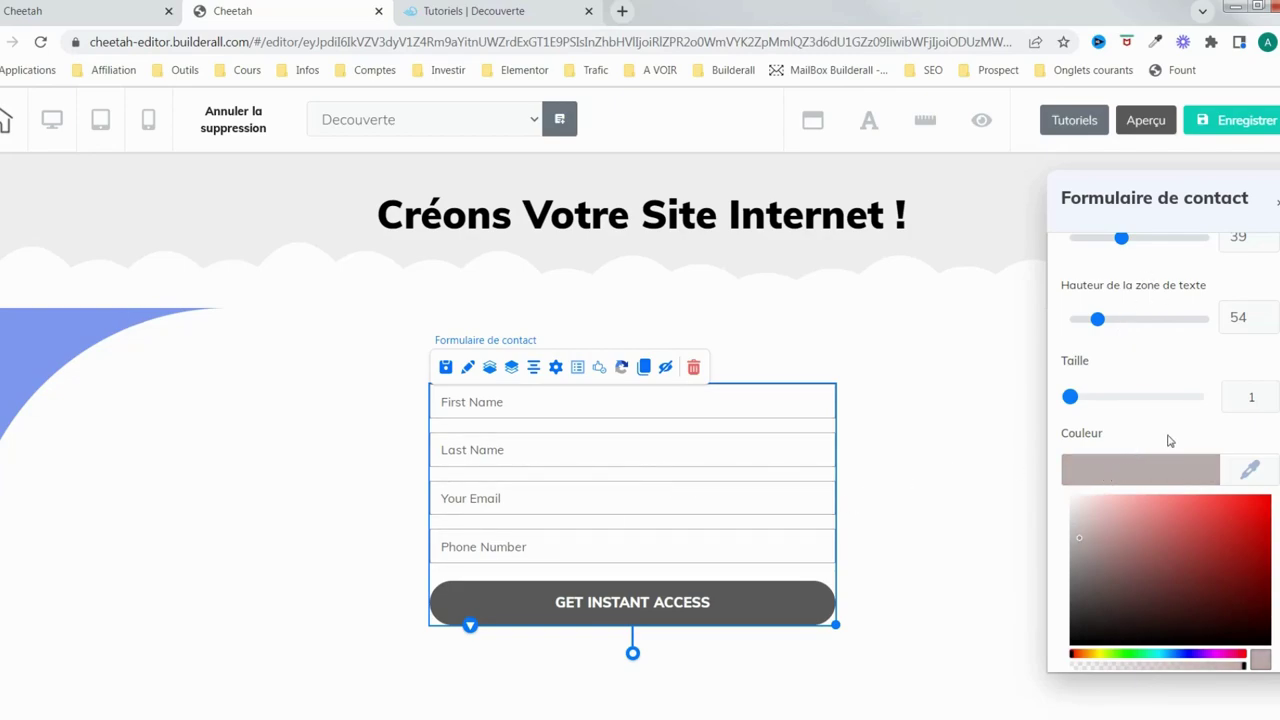
Raise the Hauteur de la zone de texte to 156
{"action": "scroll", "coordinate": [1170, 441], "scroll_direction": "up", "scroll_amount": 1}
{"action": "left_click_drag", "start_coordinate": [1125, 328], "coordinate": [1121, 328]}
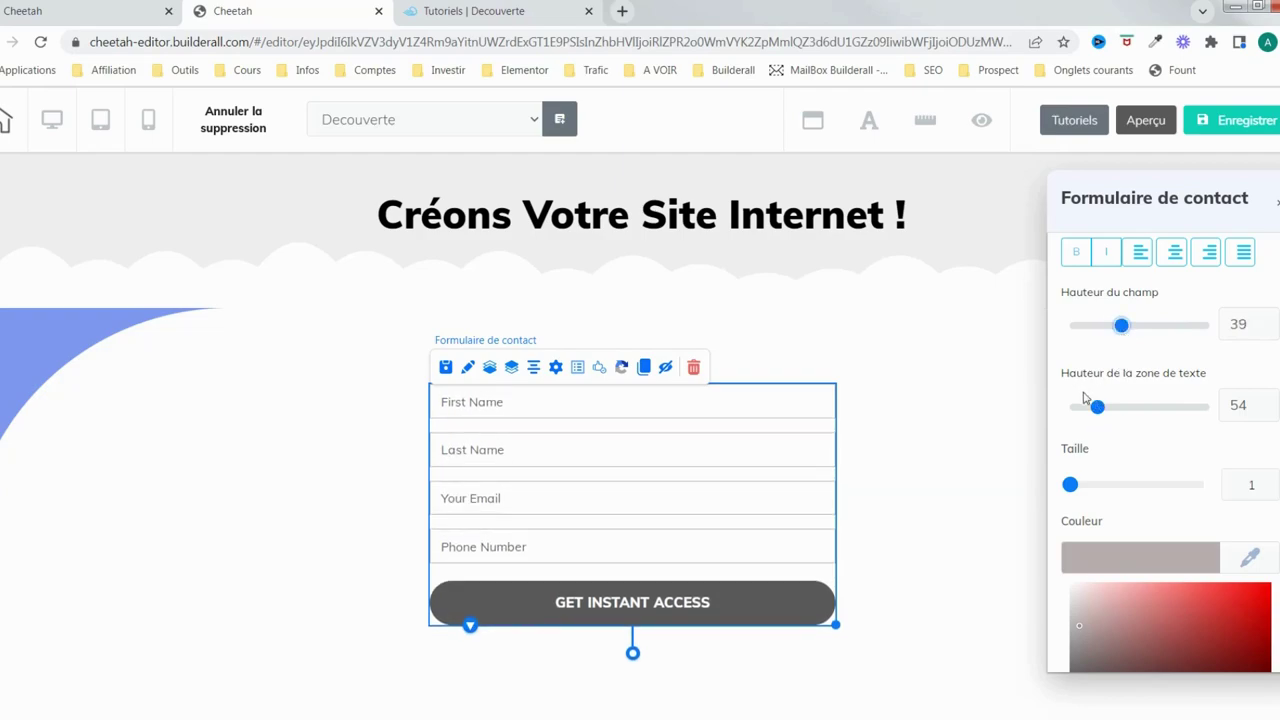
{"action": "left_click_drag", "start_coordinate": [1099, 407], "coordinate": [1141, 407]}
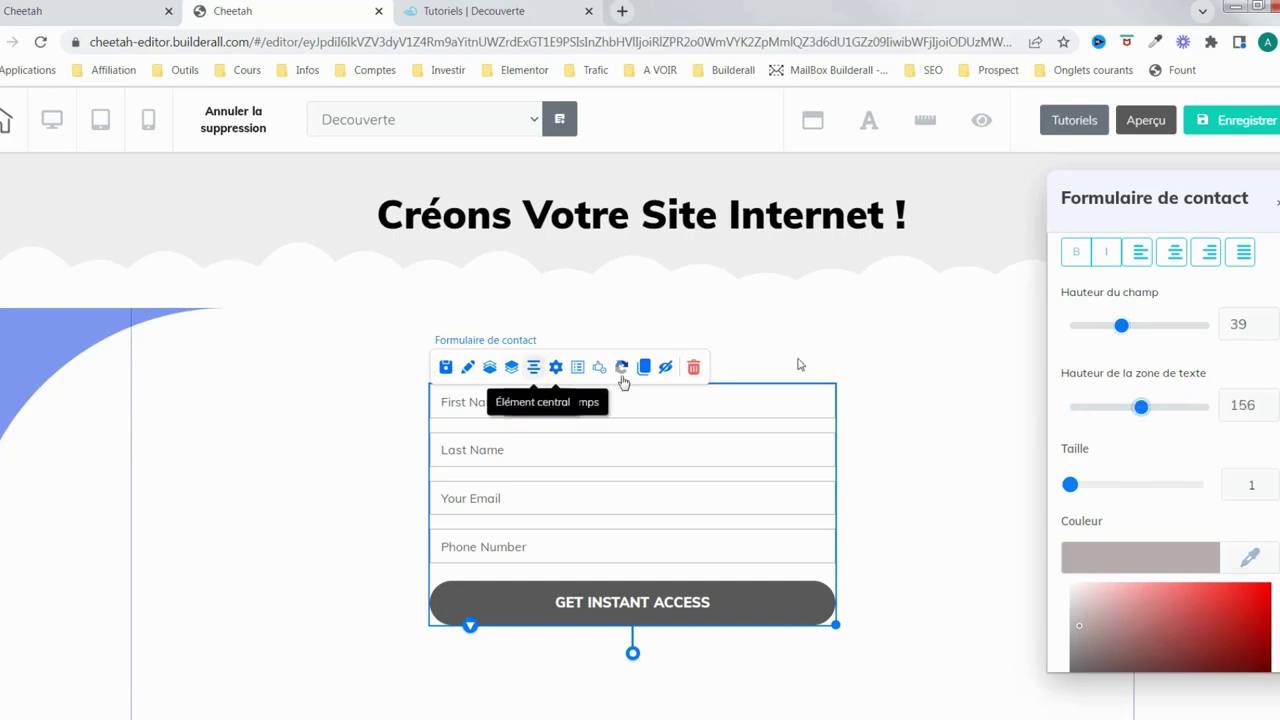
Add an optional Espace de texte field labelled 'Texte' under Des champs
{"action": "left_click", "coordinate": [557, 371]}
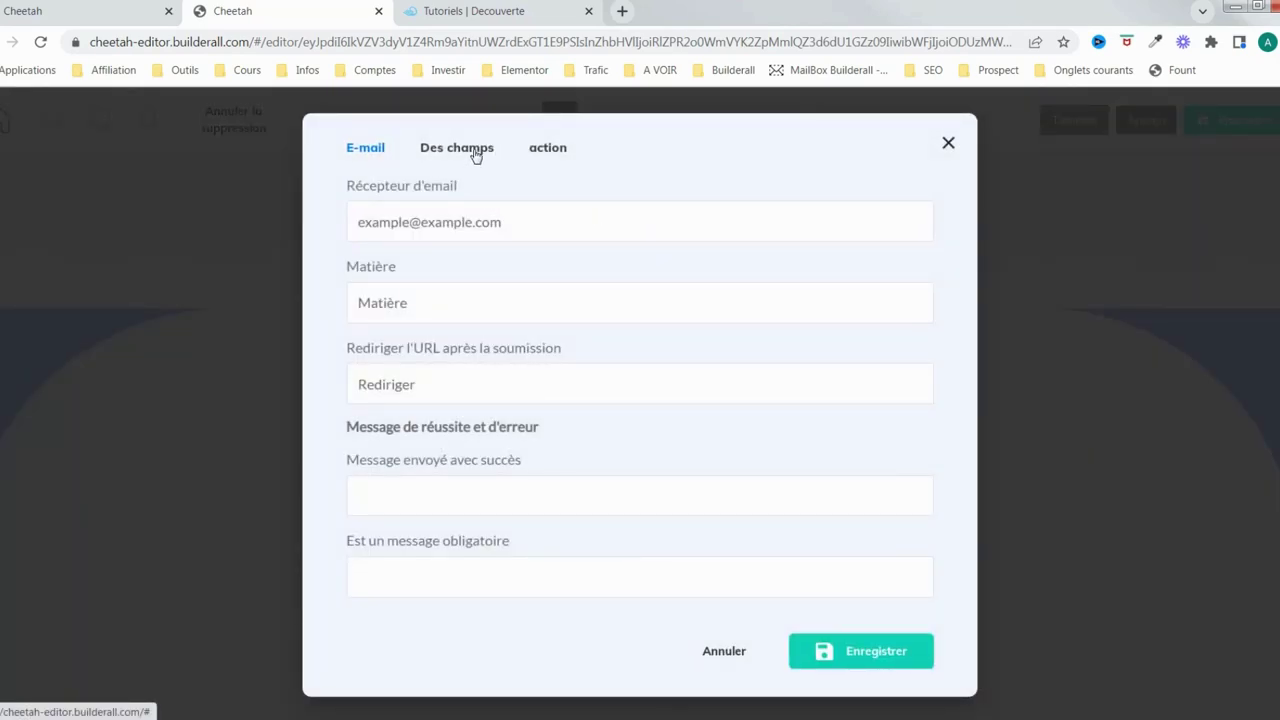
{"action": "left_click", "coordinate": [476, 152]}
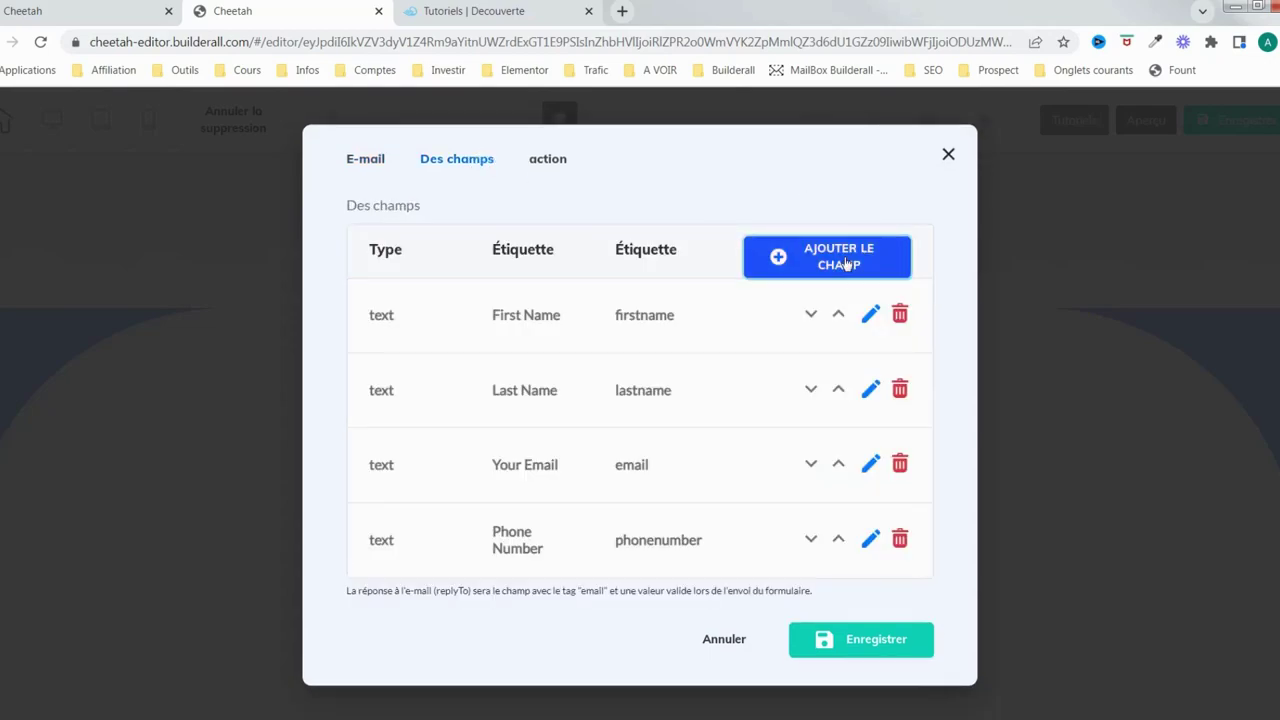
{"action": "left_click", "coordinate": [846, 263]}
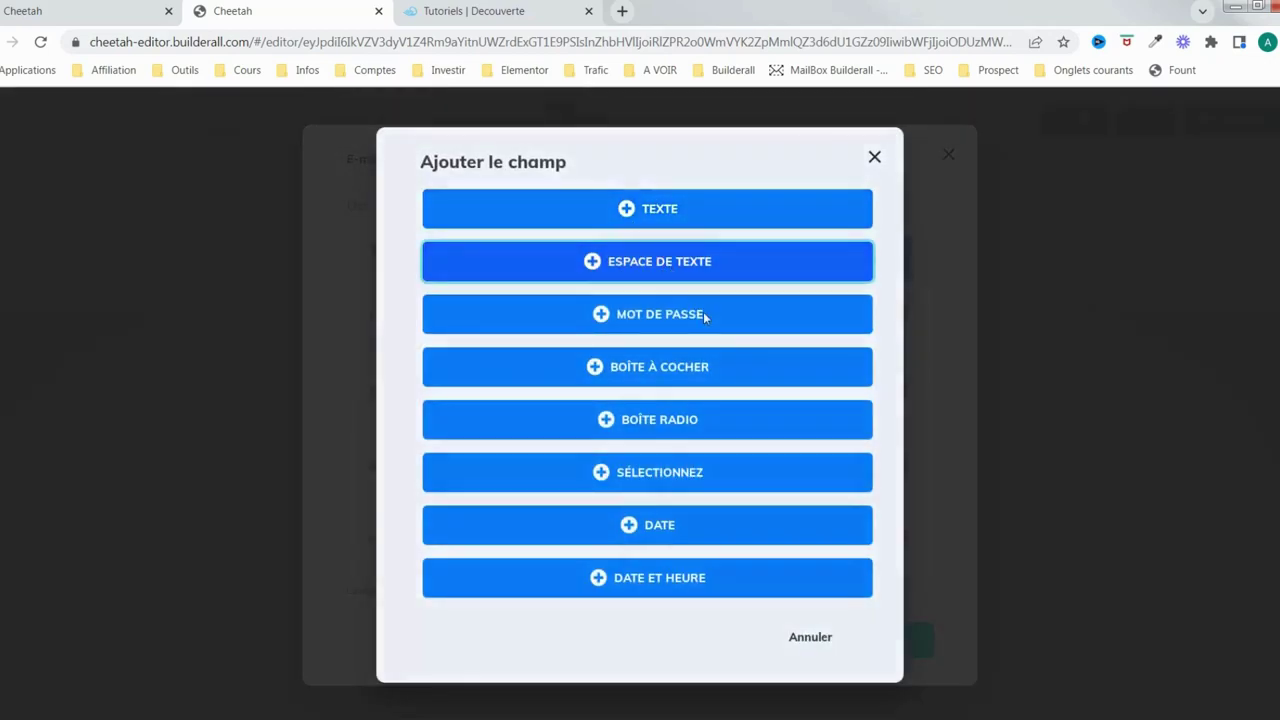
{"action": "left_click", "coordinate": [704, 316]}
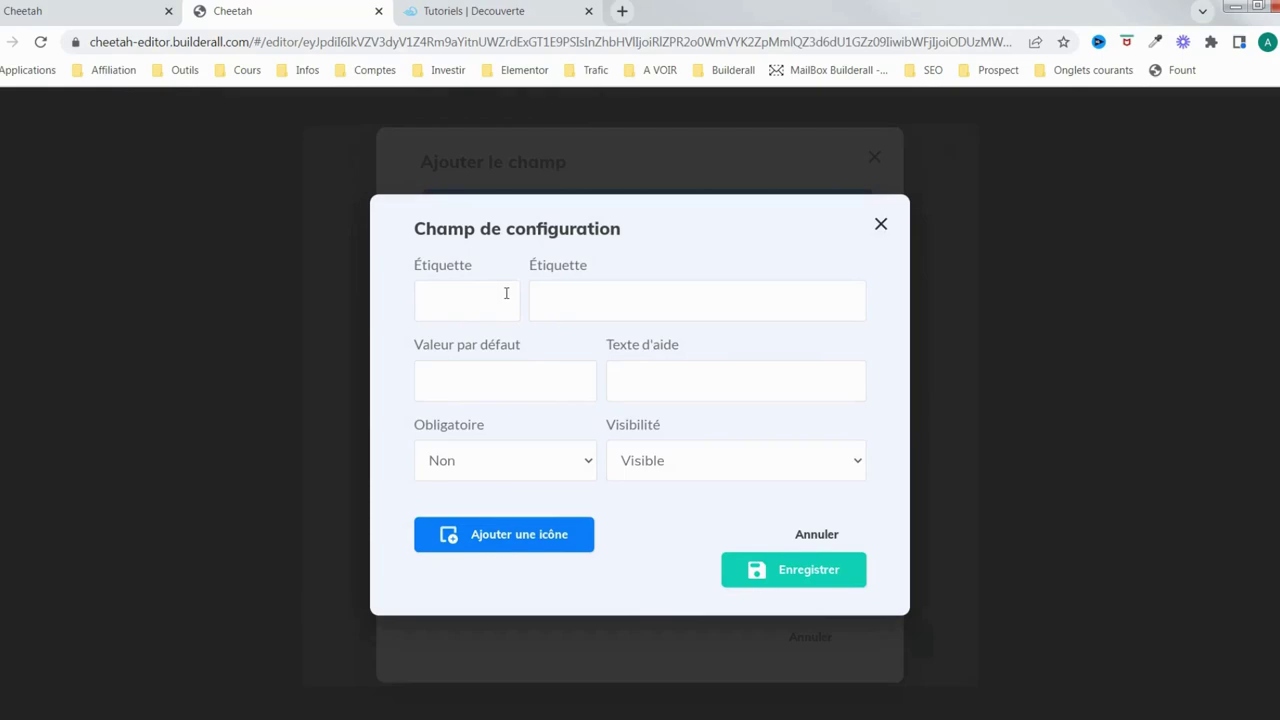
{"action": "left_click", "coordinate": [576, 299]}
{"action": "type", "text": "Texte"}
{"action": "left_click", "coordinate": [576, 463]}
{"action": "left_click", "coordinate": [670, 515]}
{"action": "left_click", "coordinate": [818, 572]}
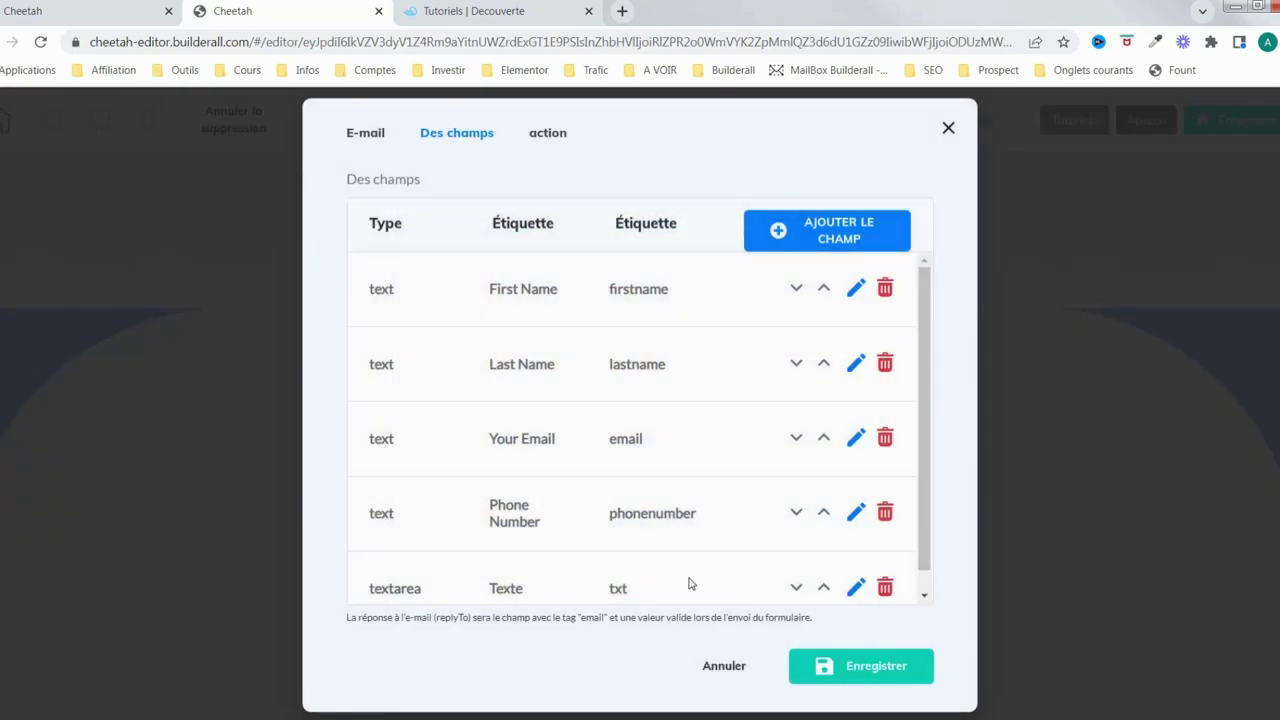
{"action": "left_click", "coordinate": [870, 670]}
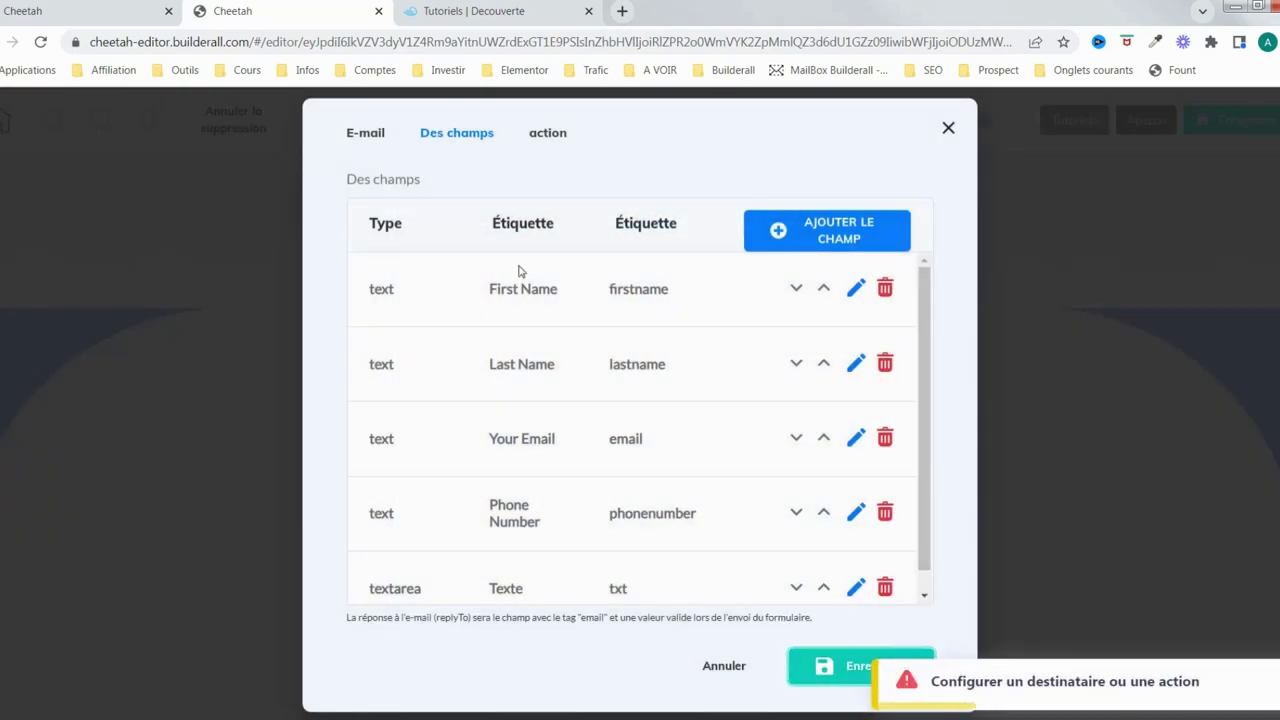
Enter the recipient e-mail address on the E-mail tab and Enregistrer
{"action": "left_click", "coordinate": [380, 136]}
{"action": "left_click", "coordinate": [486, 222]}
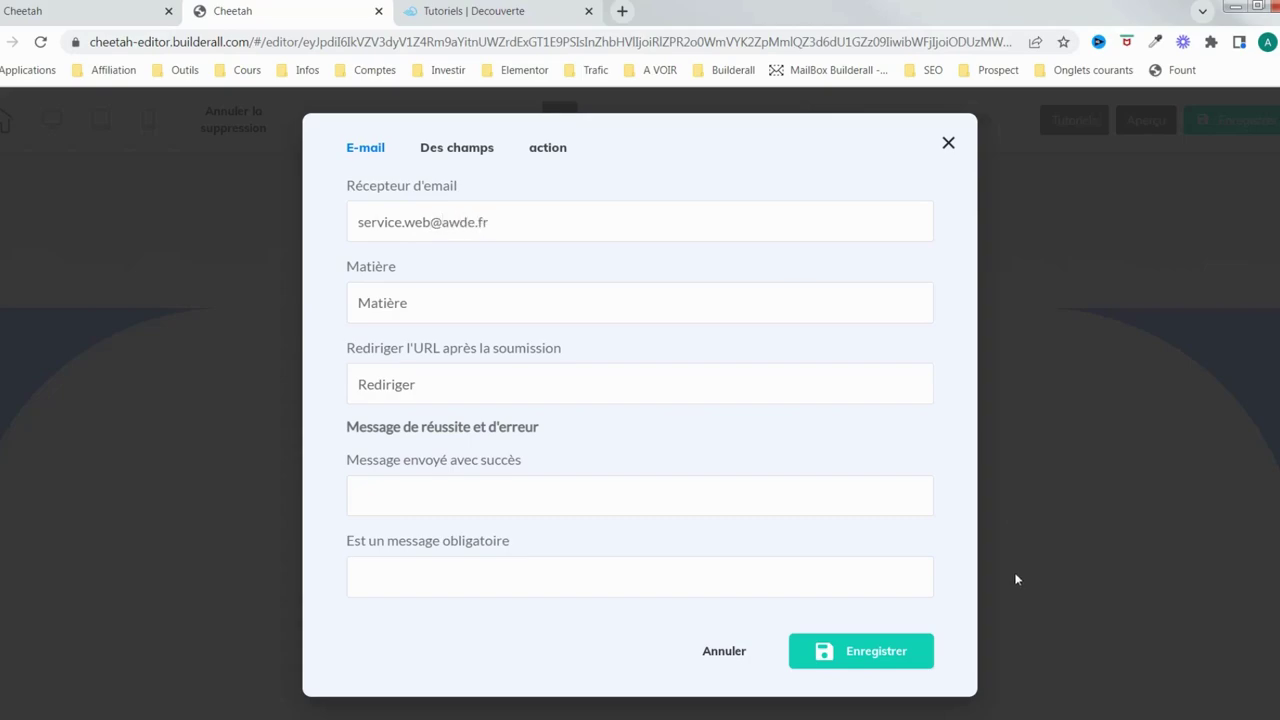
{"action": "left_click", "coordinate": [868, 652]}
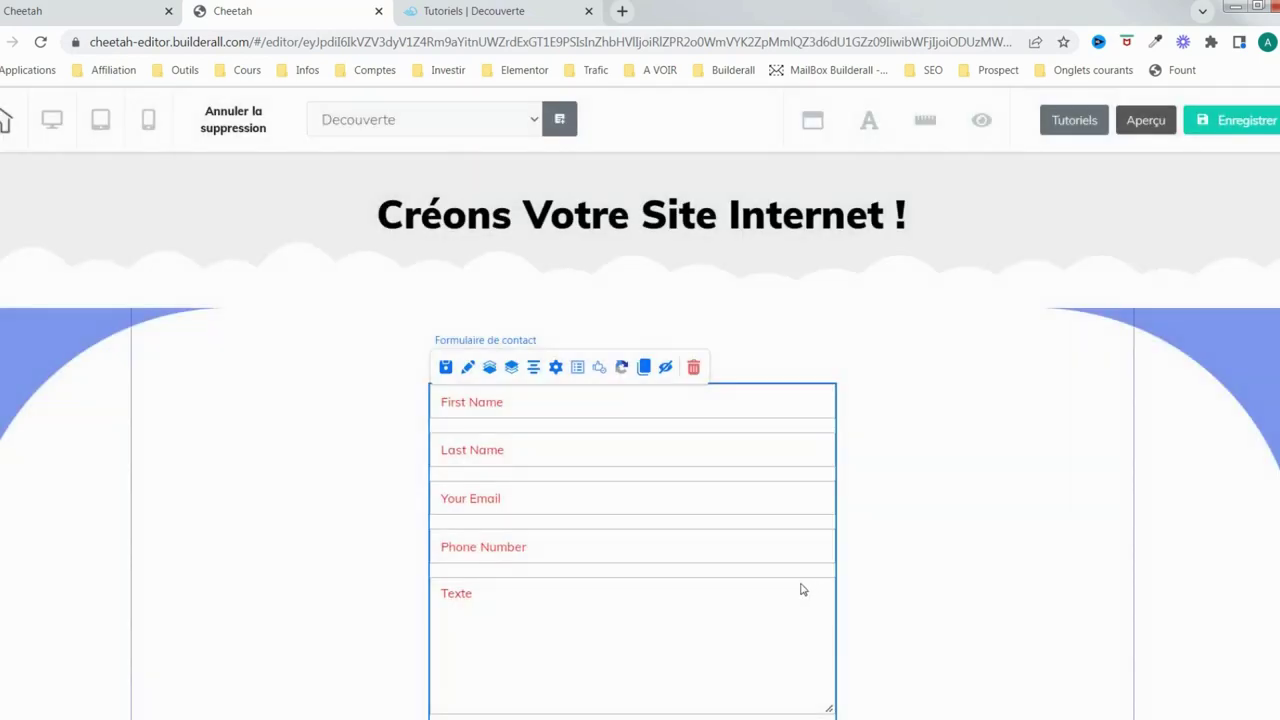
Move the settings panel aside and drag the Texte area height slider to 239
{"action": "scroll", "coordinate": [801, 590], "scroll_direction": "down", "scroll_amount": 2}
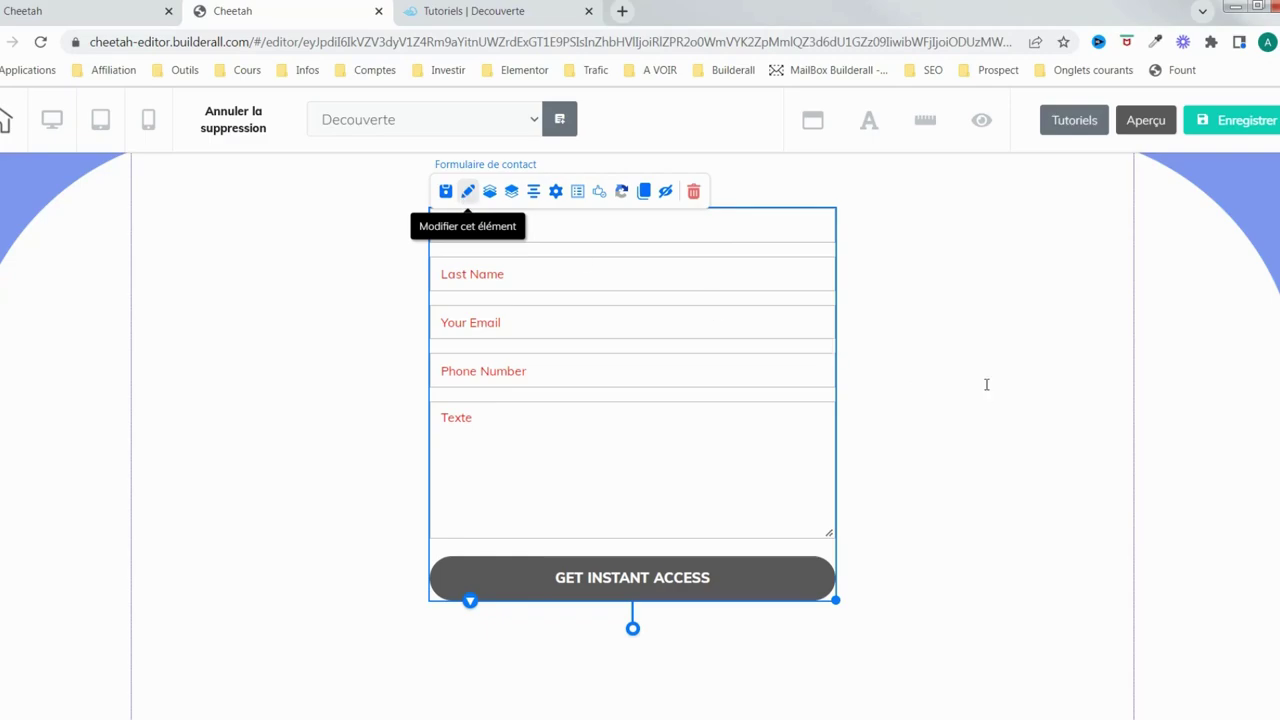
{"action": "left_click_drag", "start_coordinate": [922, 251], "coordinate": [1146, 226]}
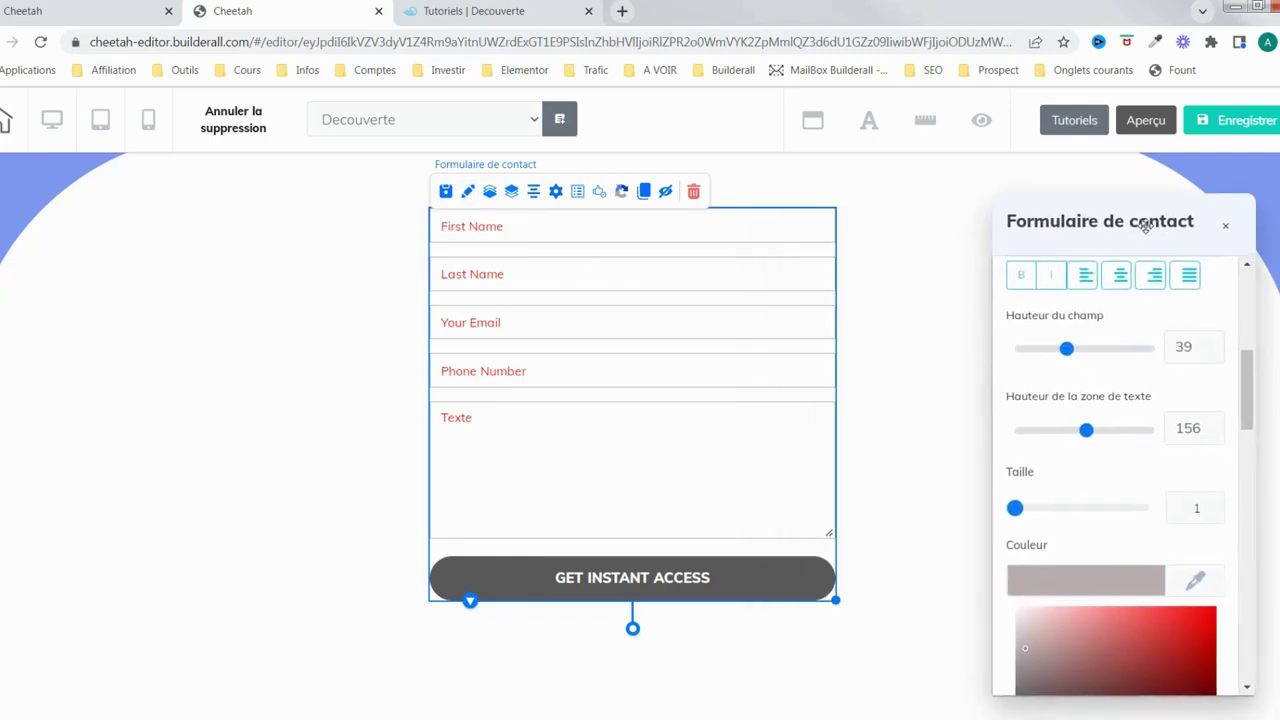
{"action": "left_click_drag", "start_coordinate": [1098, 411], "coordinate": [1054, 414]}
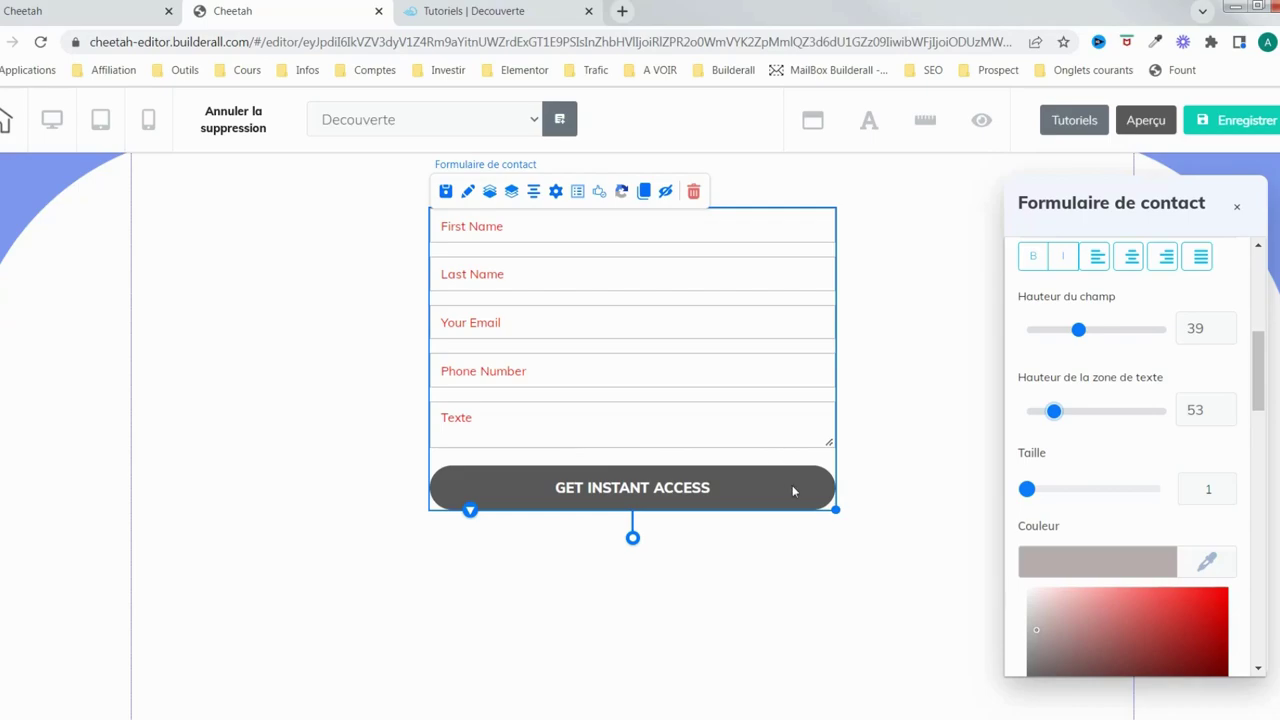
{"action": "left_click_drag", "start_coordinate": [1055, 414], "coordinate": [1135, 412]}
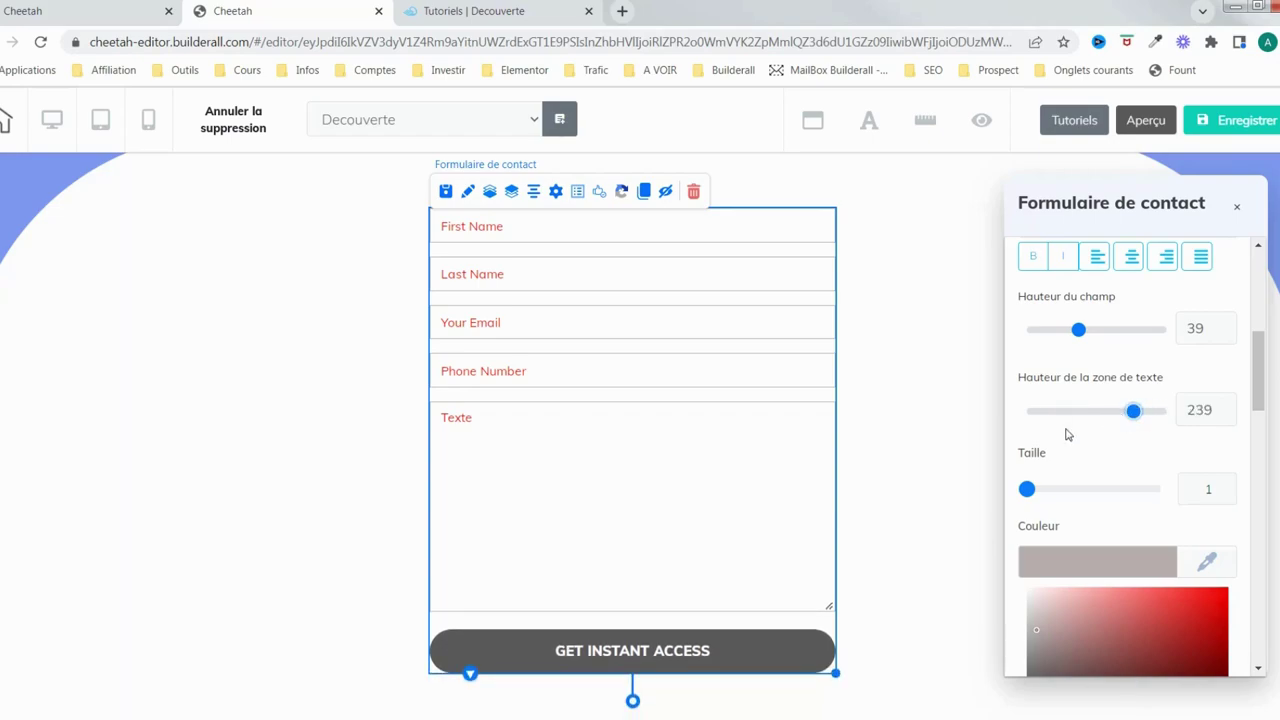
{"action": "scroll", "coordinate": [1090, 475], "scroll_direction": "down", "scroll_amount": 1}
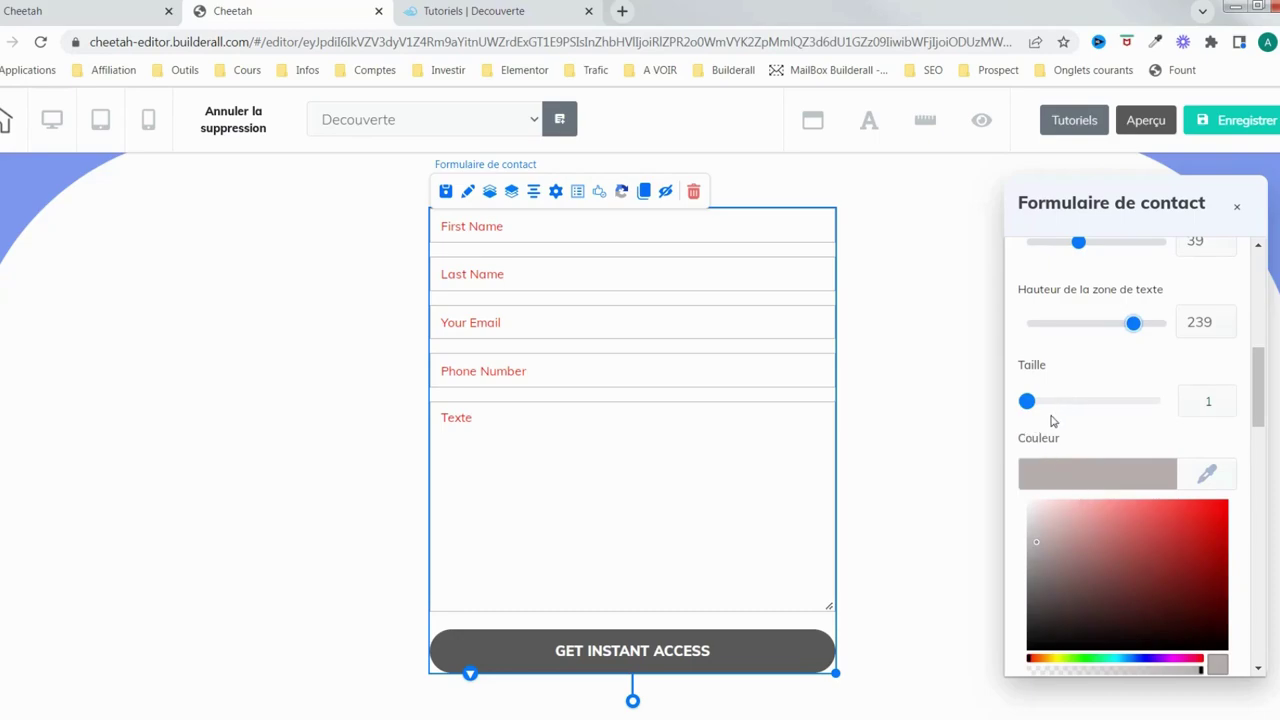
Try a 2 px field border, then return the border thickness to 1
{"action": "left_click_drag", "start_coordinate": [1030, 407], "coordinate": [1033, 407]}
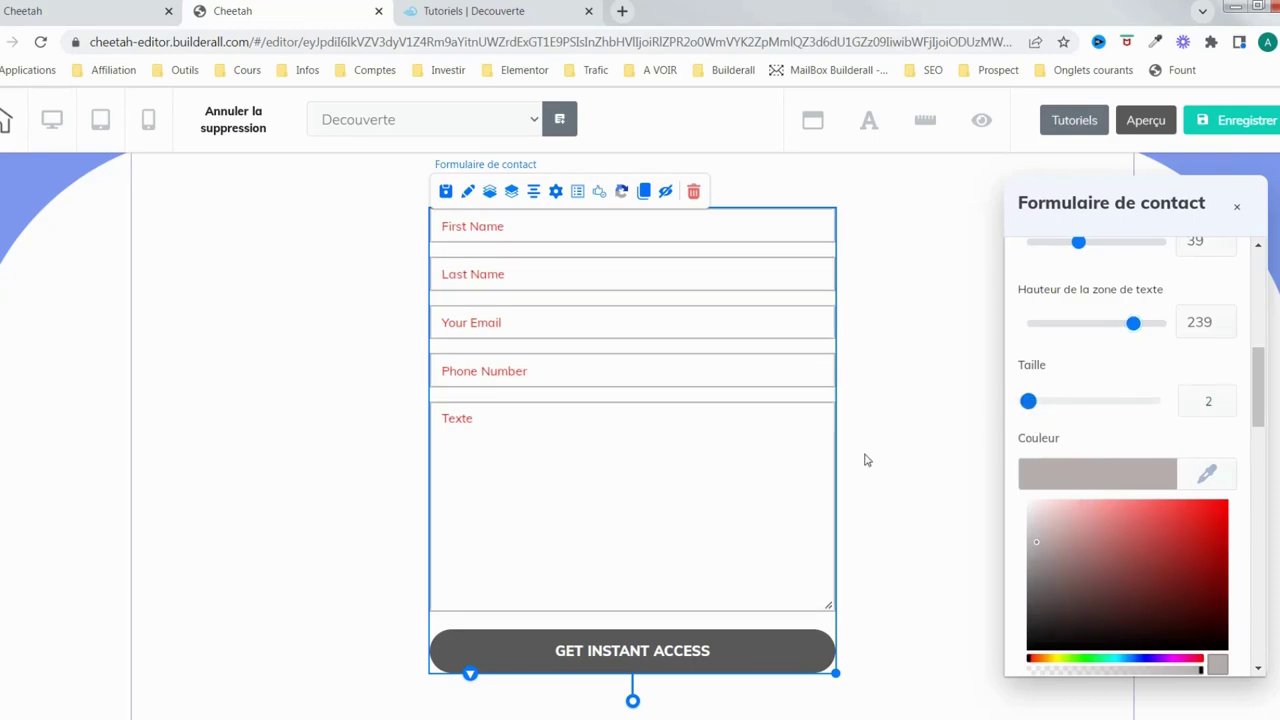
{"action": "left_click", "coordinate": [1219, 405]}
{"action": "scroll", "coordinate": [1085, 475], "scroll_direction": "down", "scroll_amount": 4}
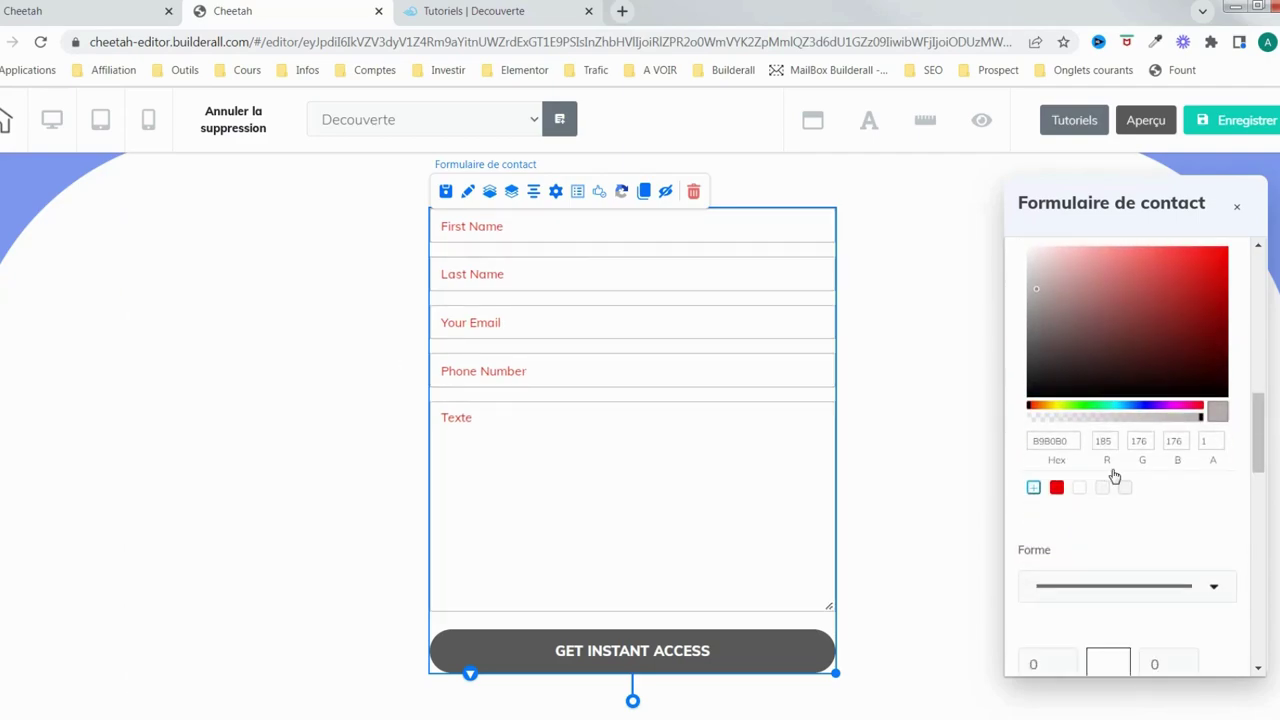
{"action": "scroll", "coordinate": [1113, 470], "scroll_direction": "down", "scroll_amount": 2}
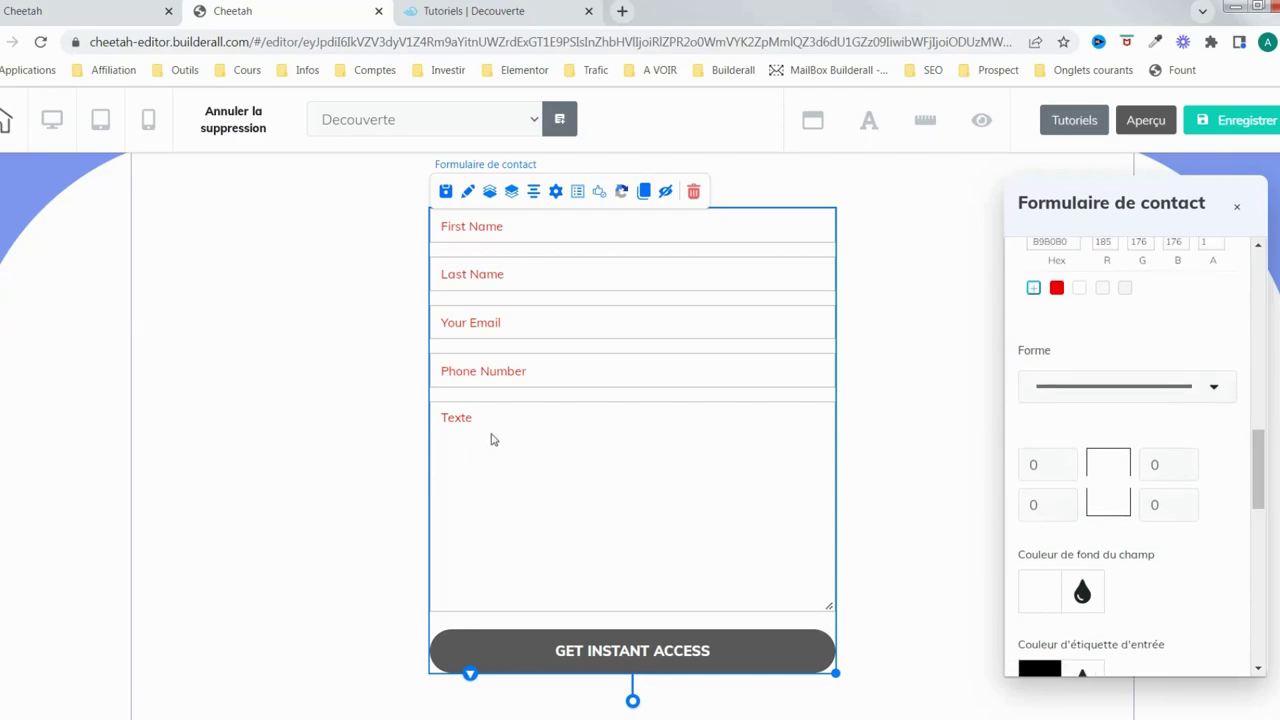
Set the field border Forme to a dashed line after trying dotted
{"action": "left_click", "coordinate": [1217, 394]}
{"action": "left_click", "coordinate": [1125, 492]}
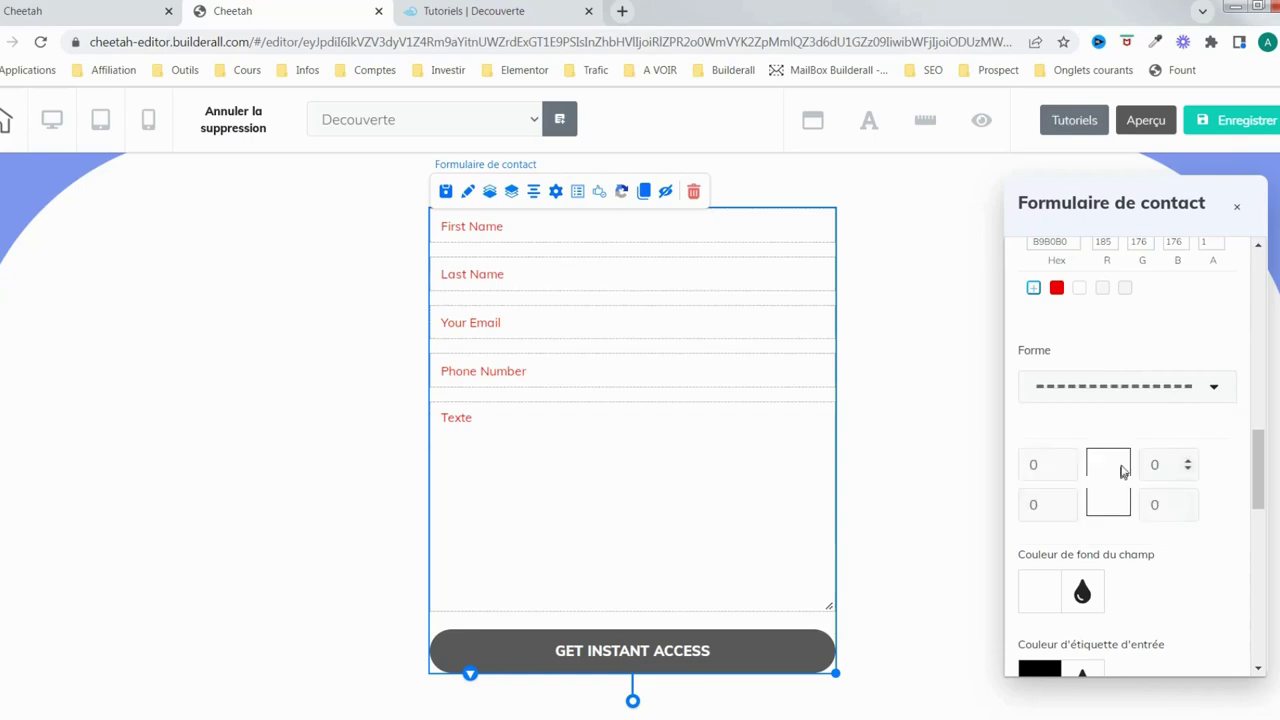
{"action": "left_click", "coordinate": [1180, 398]}
{"action": "left_click", "coordinate": [1140, 454]}
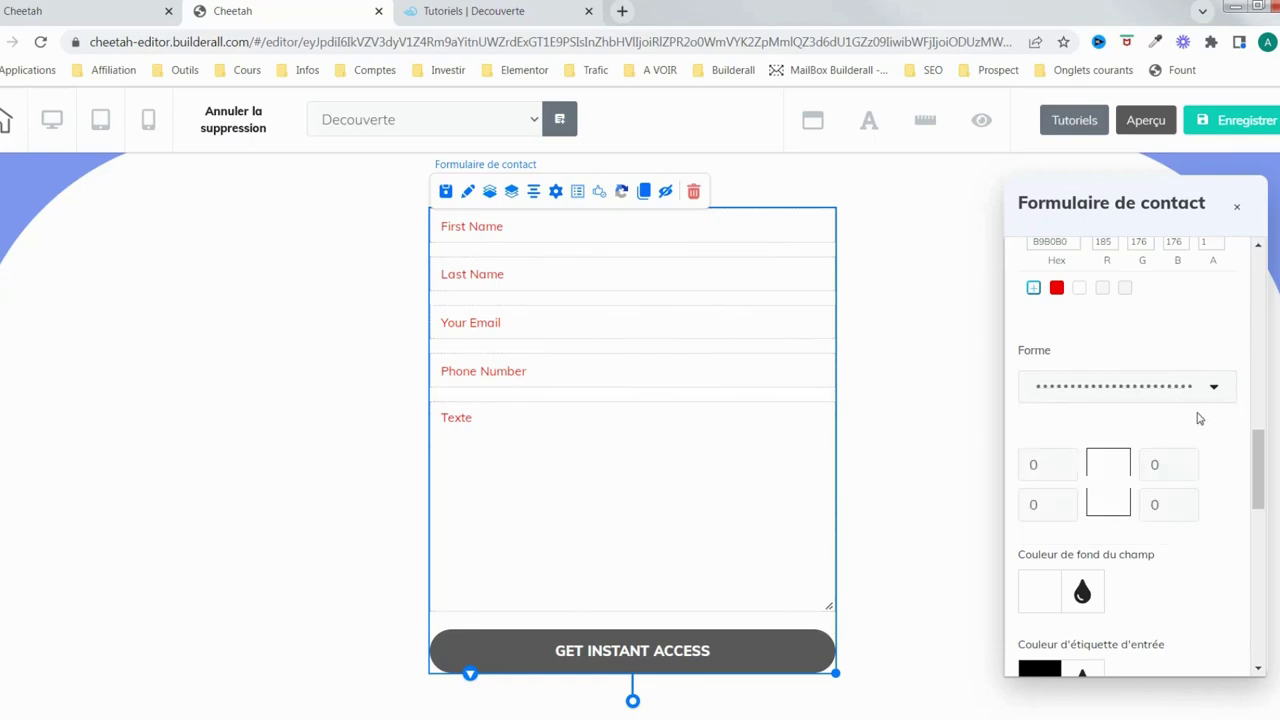
{"action": "left_click", "coordinate": [1210, 386]}
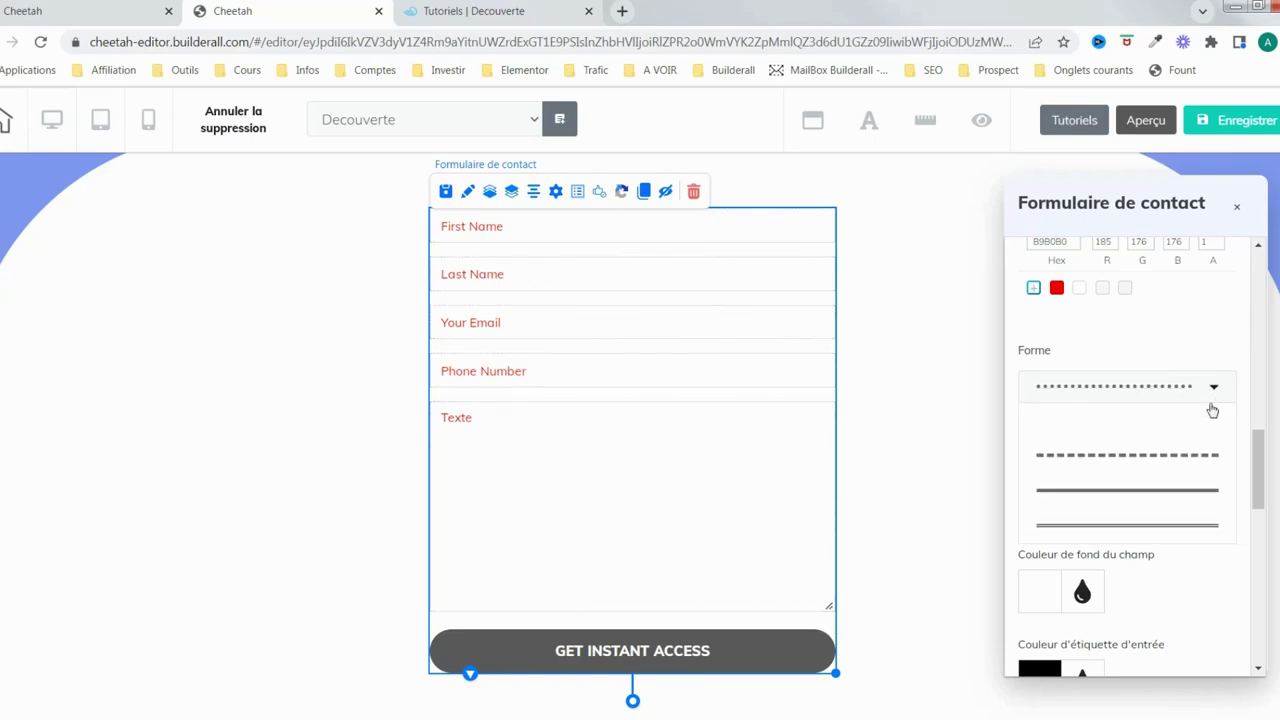
{"action": "left_click", "coordinate": [1150, 458]}
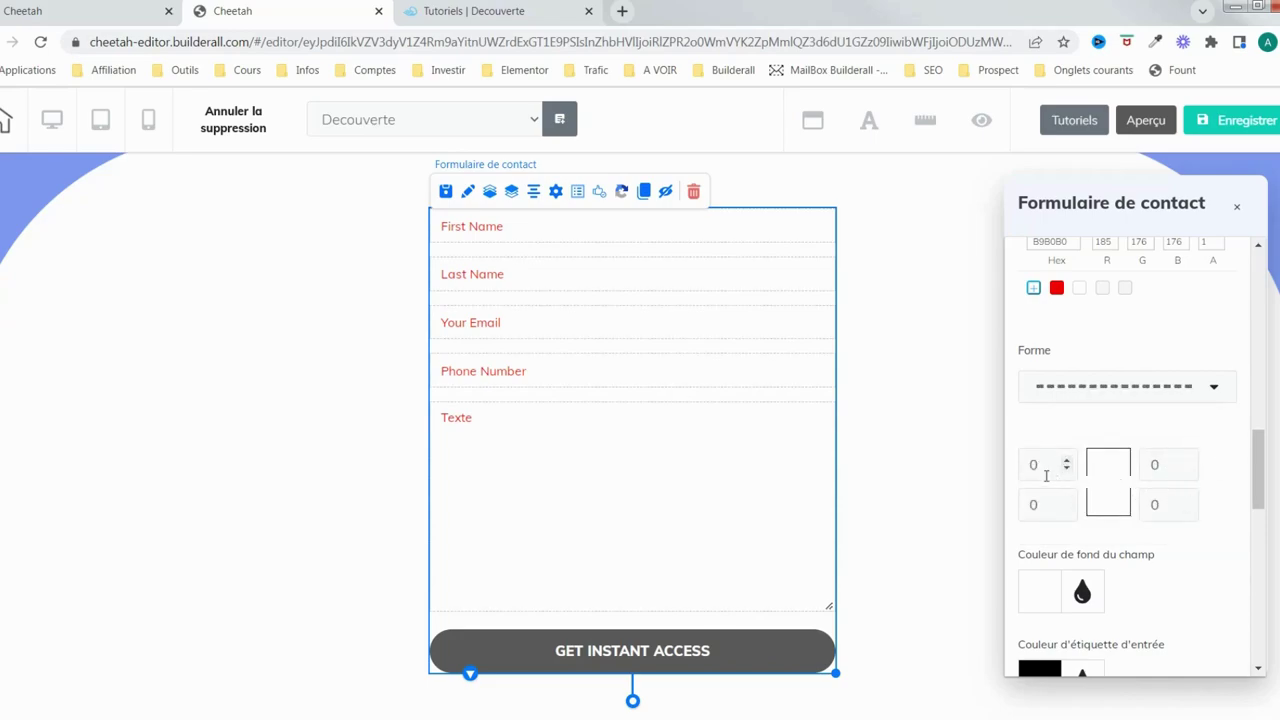
{"action": "scroll", "coordinate": [1165, 505], "scroll_direction": "down", "scroll_amount": 3}
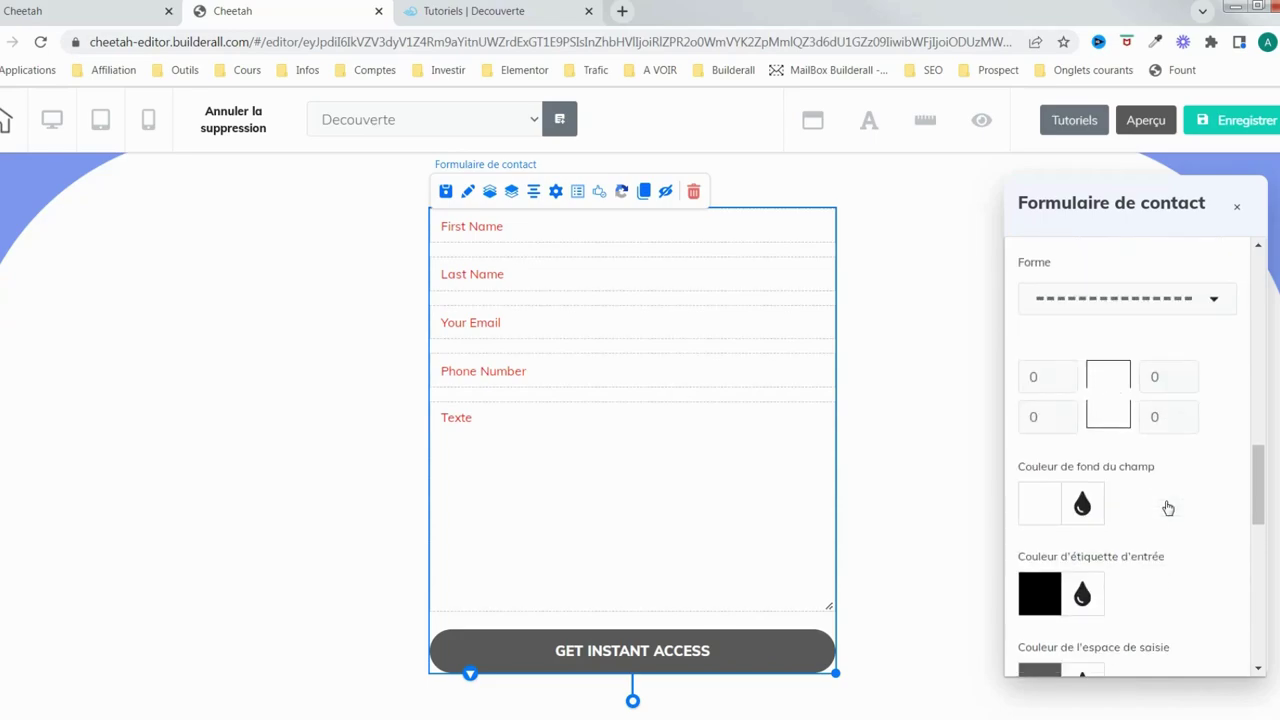
Set the Couleur de fond du champ to light neutral grey F4F4F4
{"action": "scroll", "coordinate": [1178, 496], "scroll_direction": "down", "scroll_amount": 1}
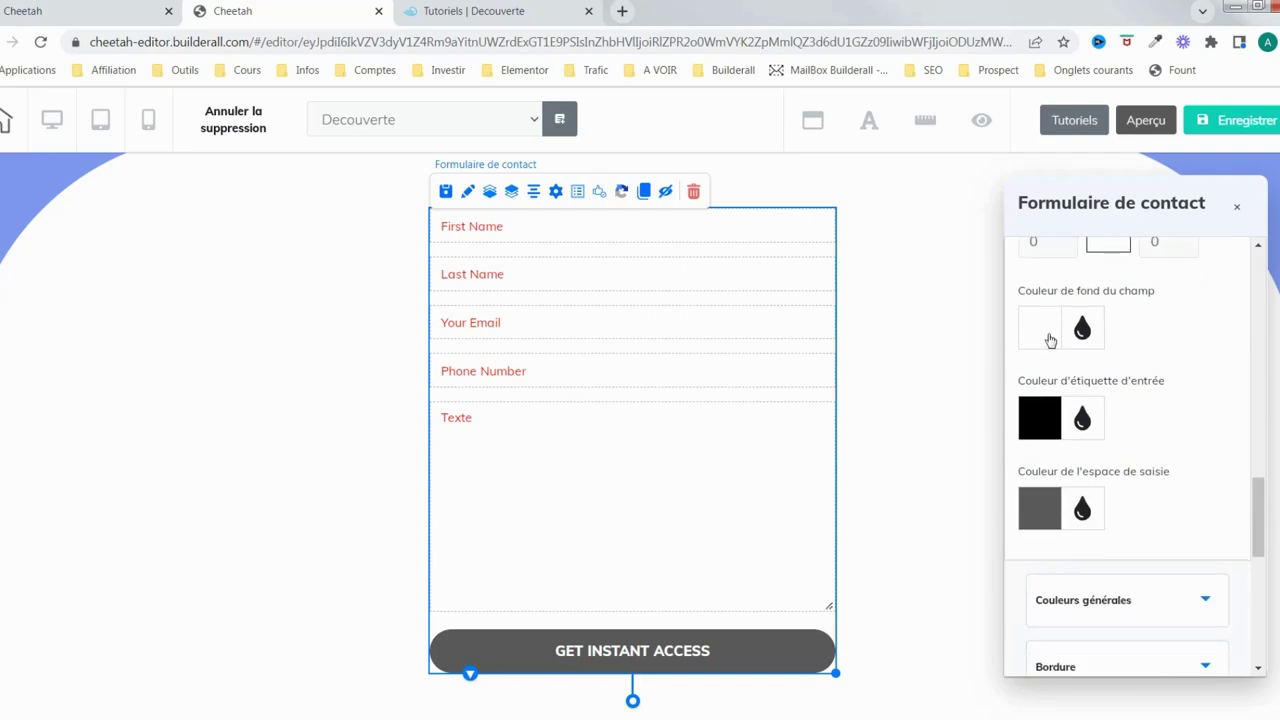
{"action": "left_click", "coordinate": [1039, 341]}
{"action": "left_click_drag", "start_coordinate": [1075, 437], "coordinate": [1037, 378]}
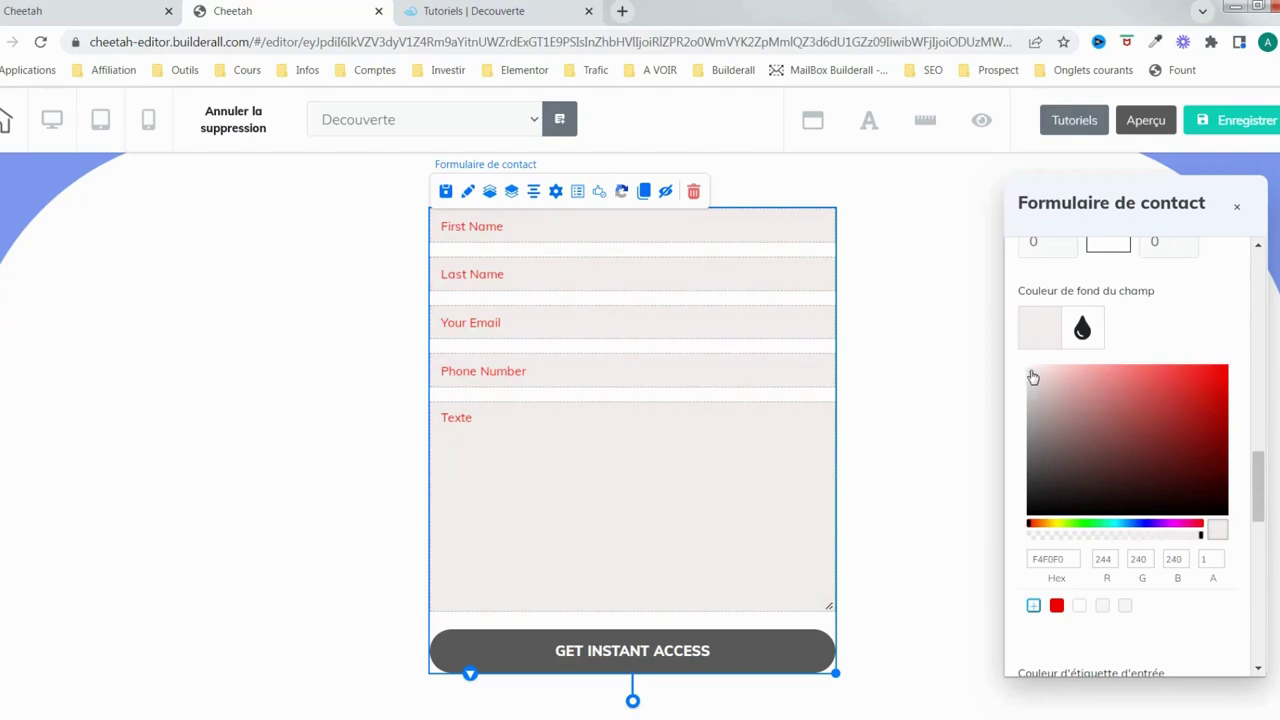
{"action": "left_click", "coordinate": [1128, 523]}
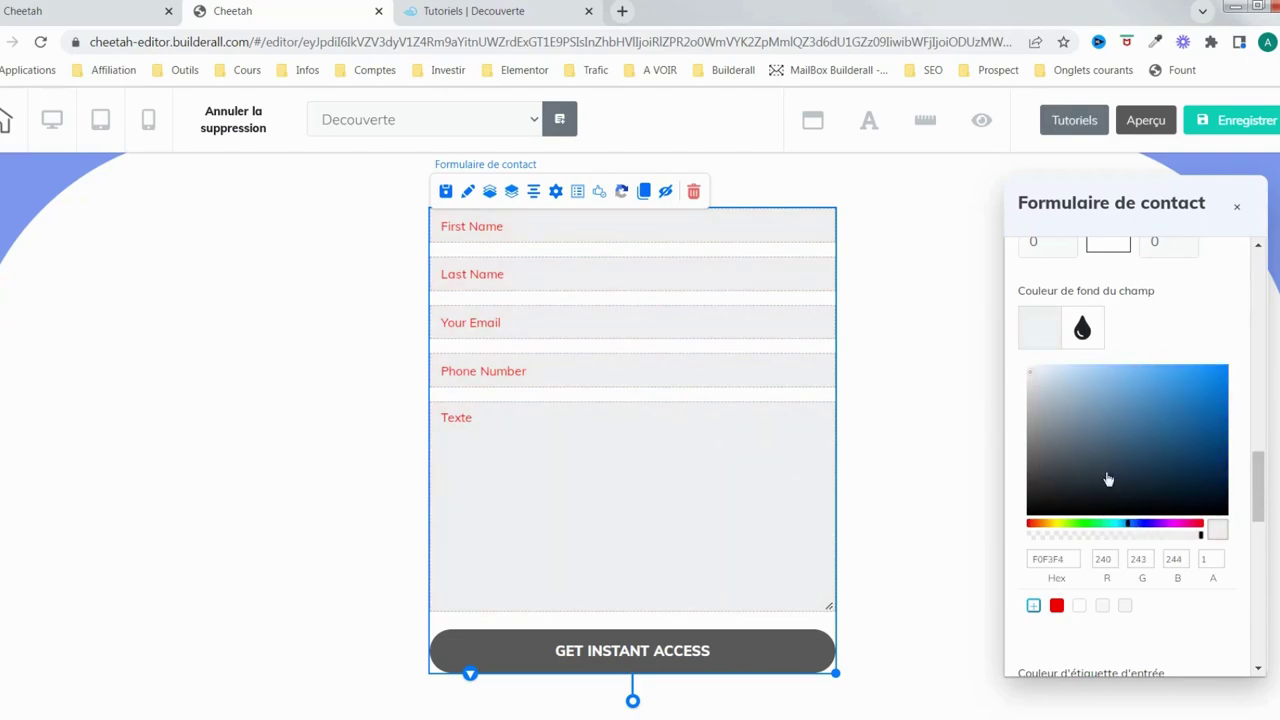
{"action": "left_click_drag", "start_coordinate": [1037, 381], "coordinate": [1025, 377]}
{"action": "left_click", "coordinate": [1042, 340]}
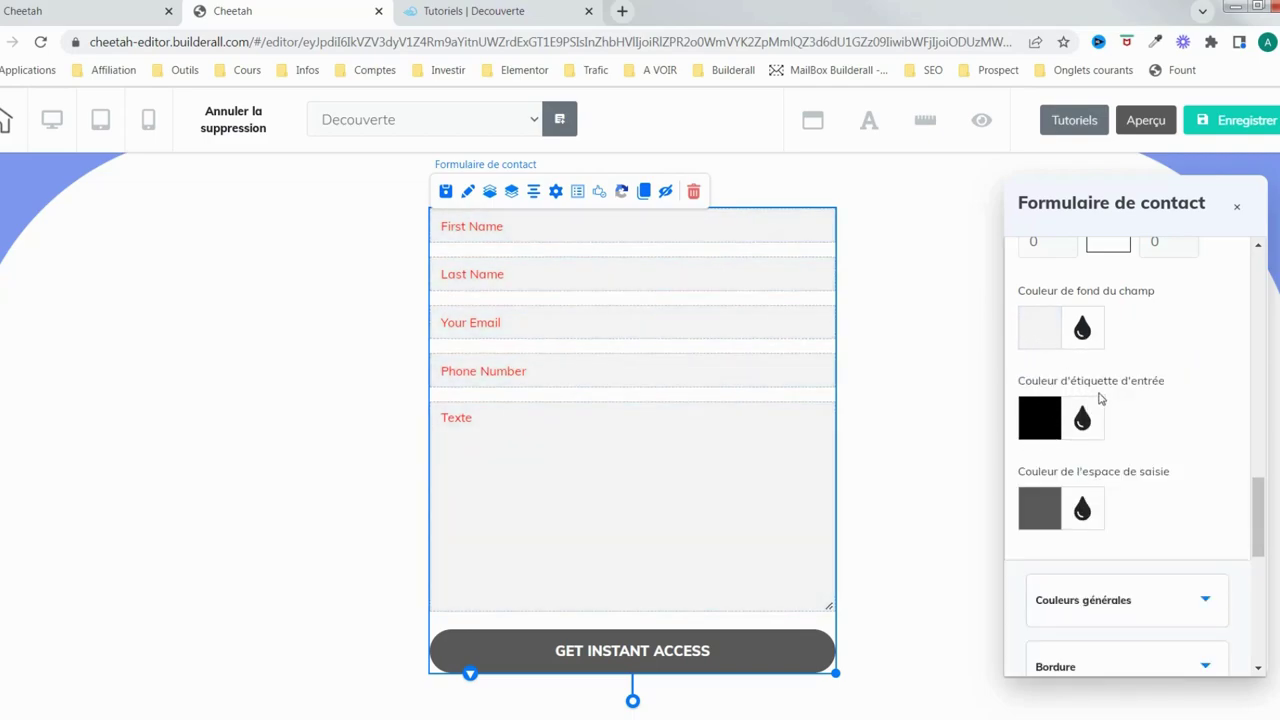
{"action": "scroll", "coordinate": [1154, 434], "scroll_direction": "up", "scroll_amount": 2}
{"action": "scroll", "coordinate": [1155, 436], "scroll_direction": "down", "scroll_amount": 2}
{"action": "scroll", "coordinate": [1154, 436], "scroll_direction": "up", "scroll_amount": 10}
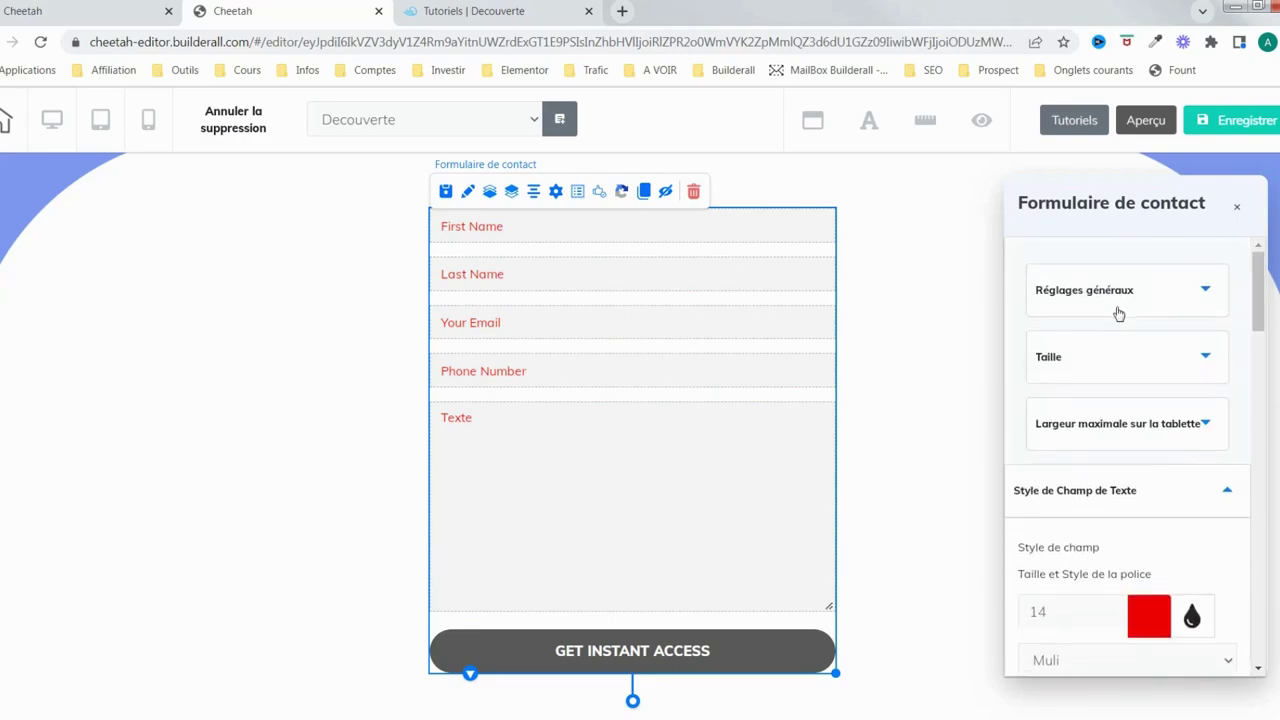
Show the field labels and set their colour to grey-brown 6C6161
{"action": "left_click", "coordinate": [1120, 296]}
{"action": "left_click", "coordinate": [1023, 388]}
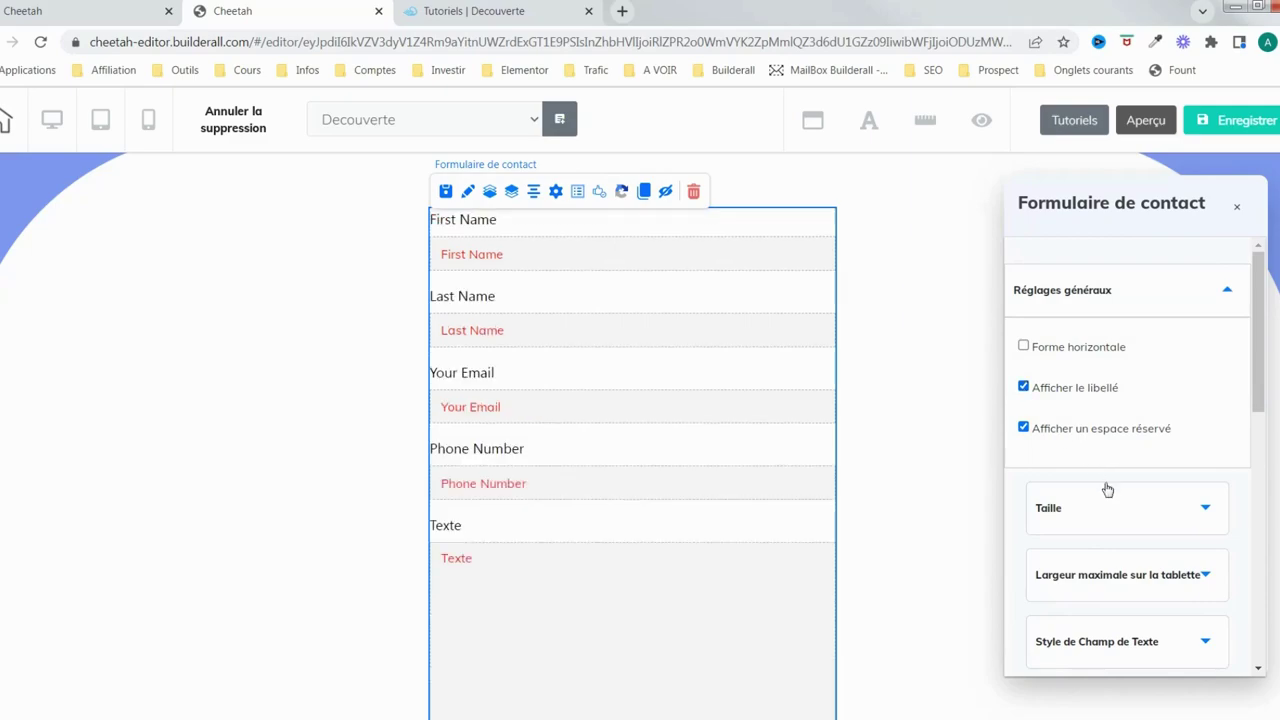
{"action": "scroll", "coordinate": [1110, 488], "scroll_direction": "down", "scroll_amount": 6}
{"action": "scroll", "coordinate": [1114, 485], "scroll_direction": "up", "scroll_amount": 3}
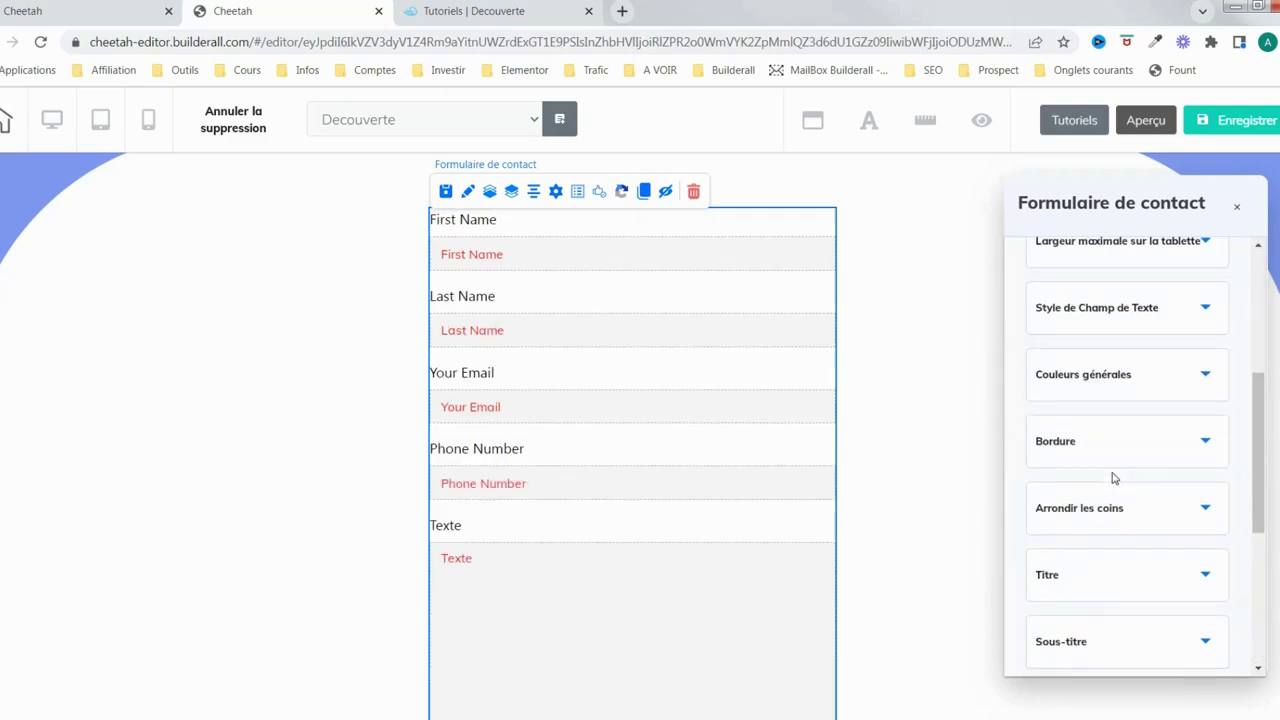
{"action": "left_click", "coordinate": [1103, 312]}
{"action": "scroll", "coordinate": [1097, 534], "scroll_direction": "down", "scroll_amount": 8}
{"action": "scroll", "coordinate": [1096, 534], "scroll_direction": "down", "scroll_amount": 3}
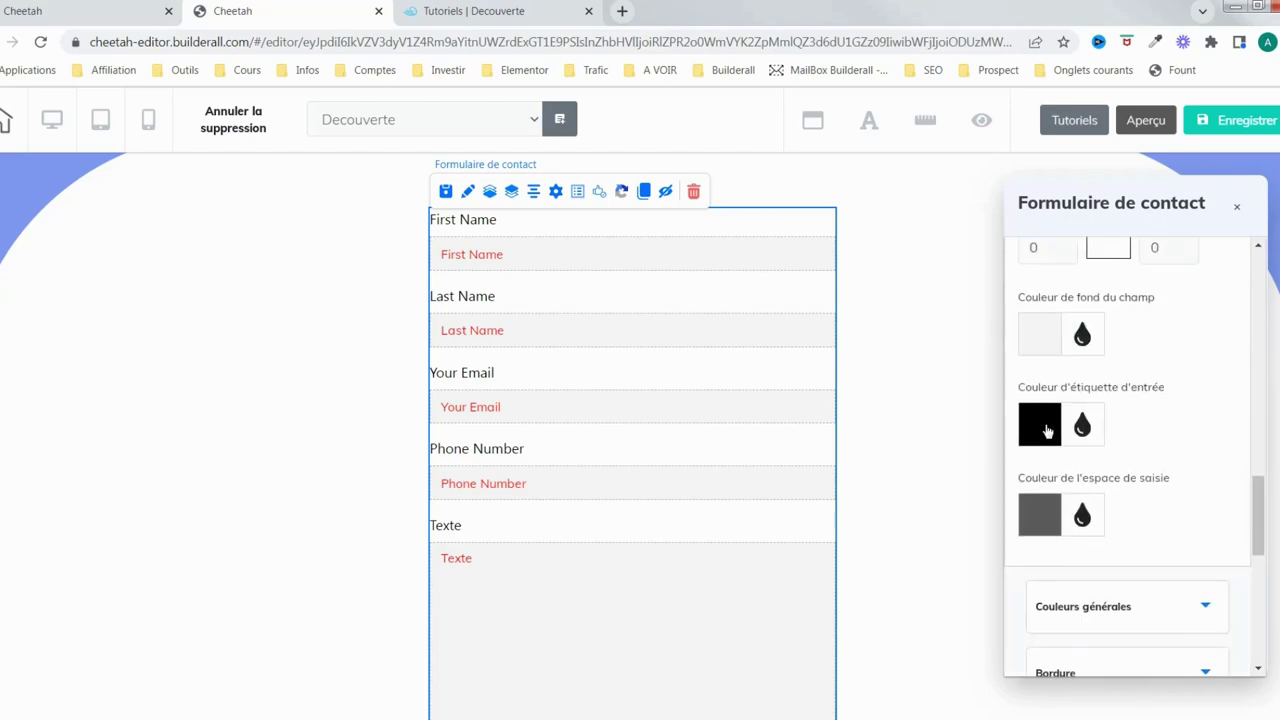
{"action": "left_click", "coordinate": [1047, 431]}
{"action": "left_click", "coordinate": [1135, 477]}
{"action": "mouse_move", "coordinate": [1136, 479]}
{"action": "left_mouse_down"}
{"action": "mouse_move", "coordinate": [1134, 509]}
{"action": "mouse_move", "coordinate": [1186, 468]}
{"action": "mouse_move", "coordinate": [1090, 545]}
{"action": "mouse_move", "coordinate": [1050, 552]}
{"action": "left_mouse_up"}
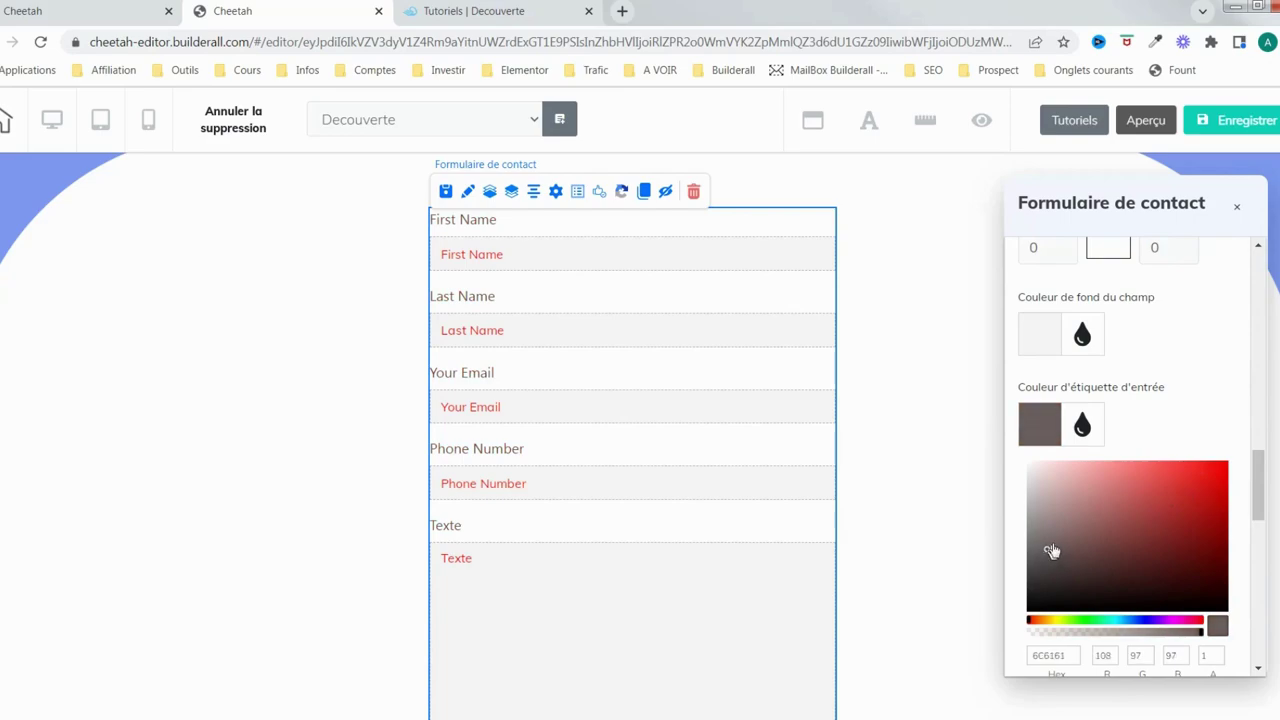
{"action": "scroll", "coordinate": [1099, 453], "scroll_direction": "up", "scroll_amount": 6}
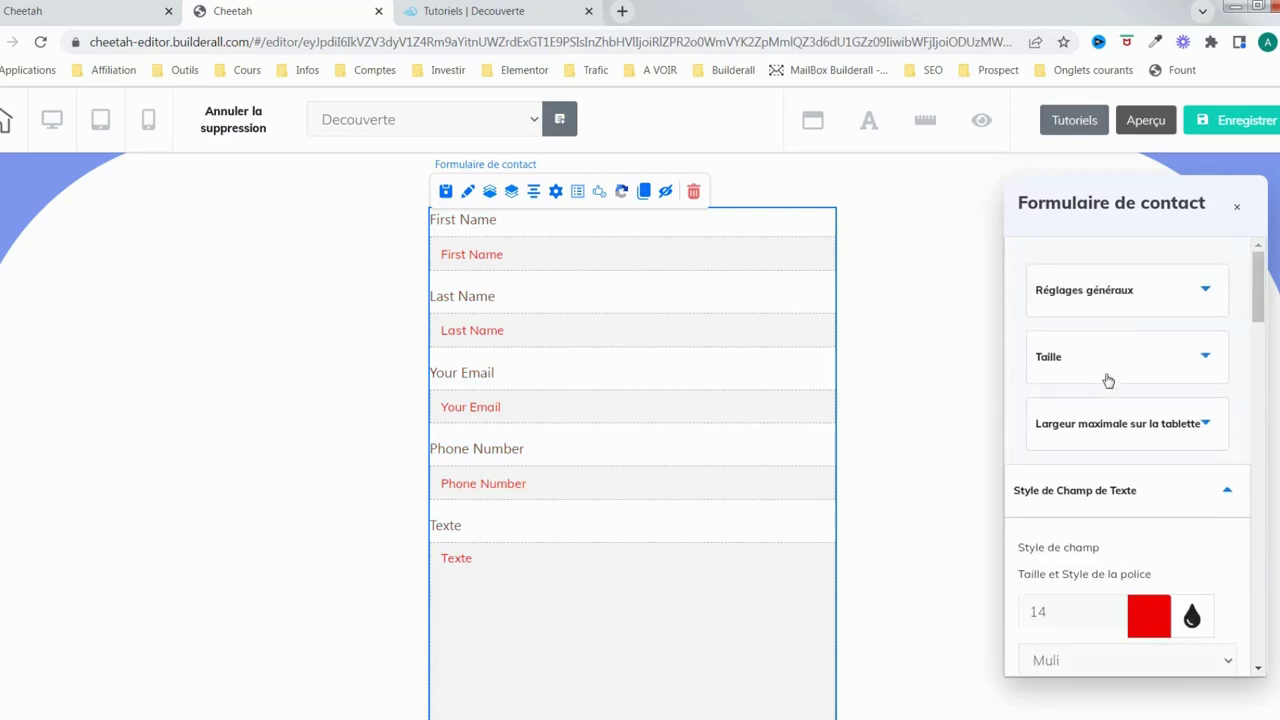
Hide the labels above the form fields again
{"action": "left_click", "coordinate": [1126, 315]}
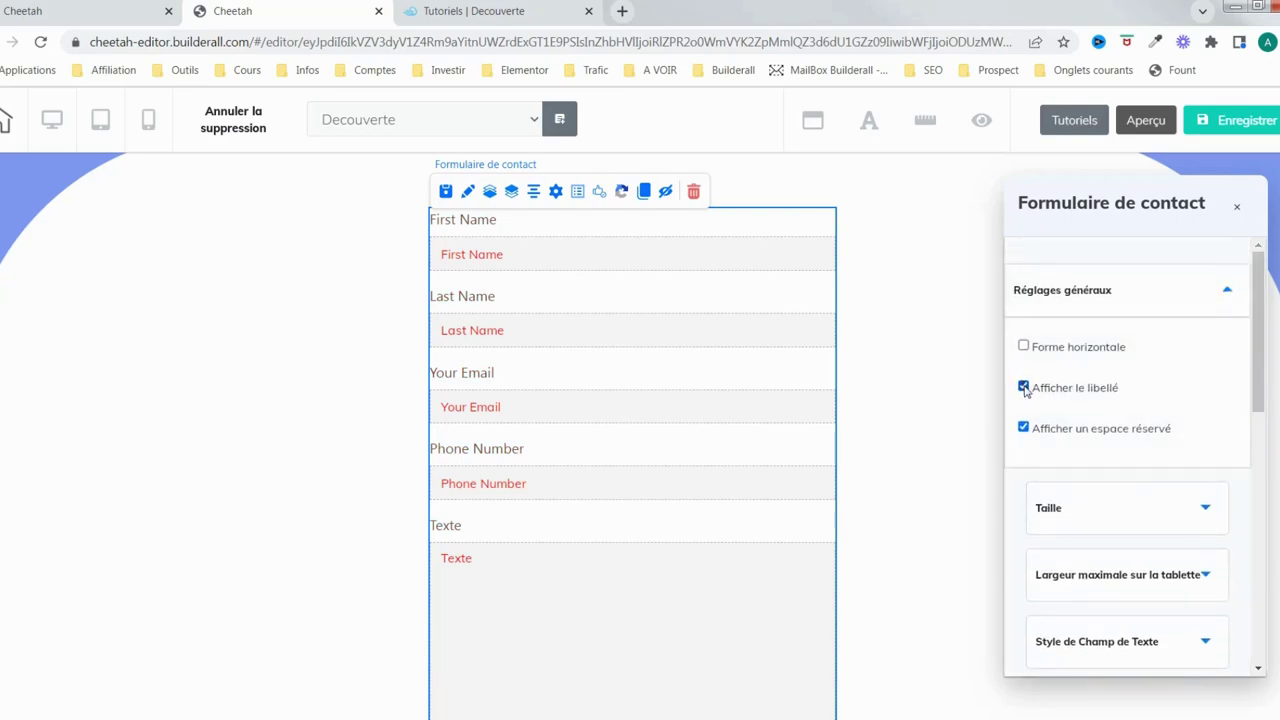
{"action": "left_click", "coordinate": [1023, 387]}
{"action": "scroll", "coordinate": [1108, 450], "scroll_direction": "down", "scroll_amount": 7}
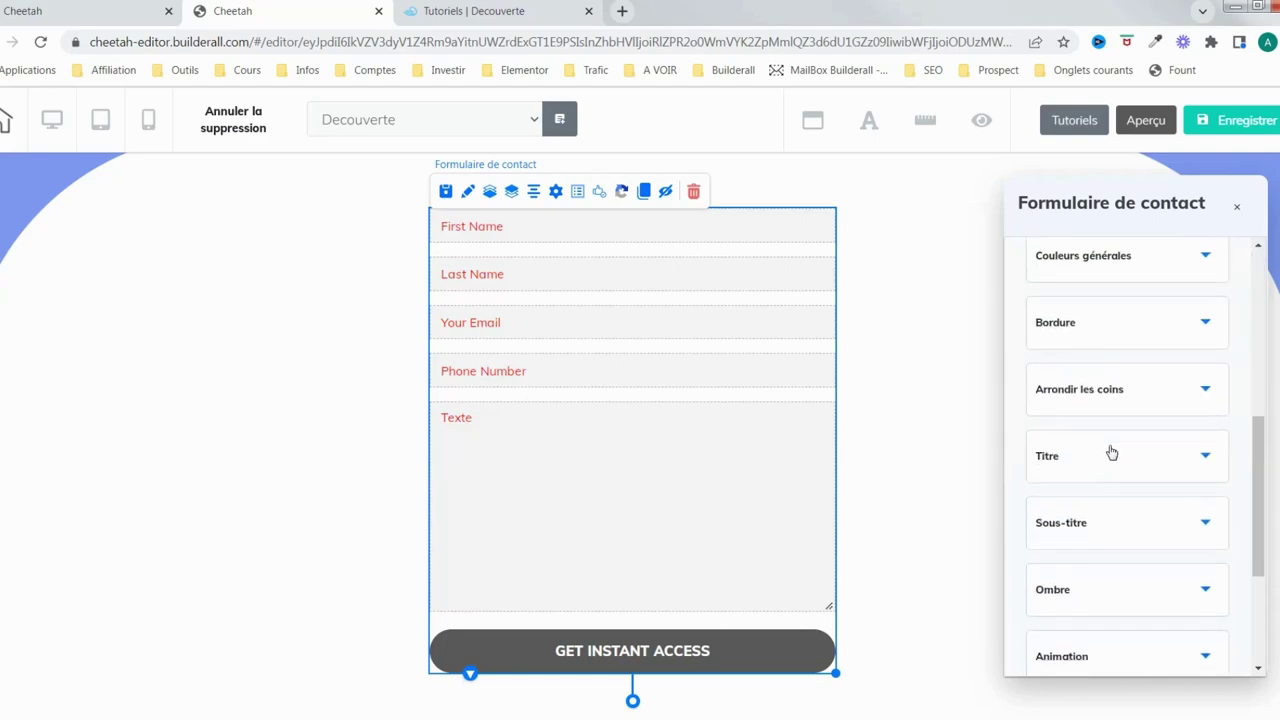
{"action": "scroll", "coordinate": [1108, 420], "scroll_direction": "up", "scroll_amount": 4}
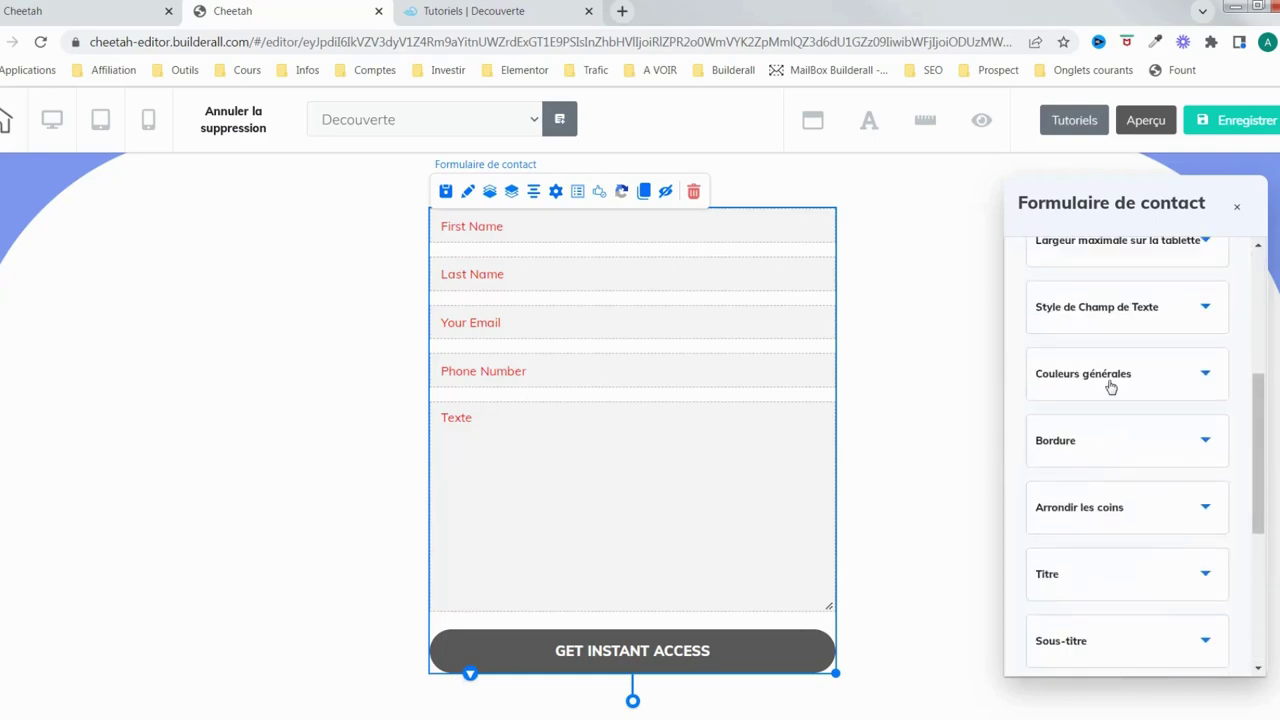
Change the text inside the form fields from red to a medium grey
{"action": "left_click", "coordinate": [1127, 315]}
{"action": "scroll", "coordinate": [1157, 471], "scroll_direction": "down", "scroll_amount": 3}
{"action": "scroll", "coordinate": [1160, 472], "scroll_direction": "down", "scroll_amount": 6}
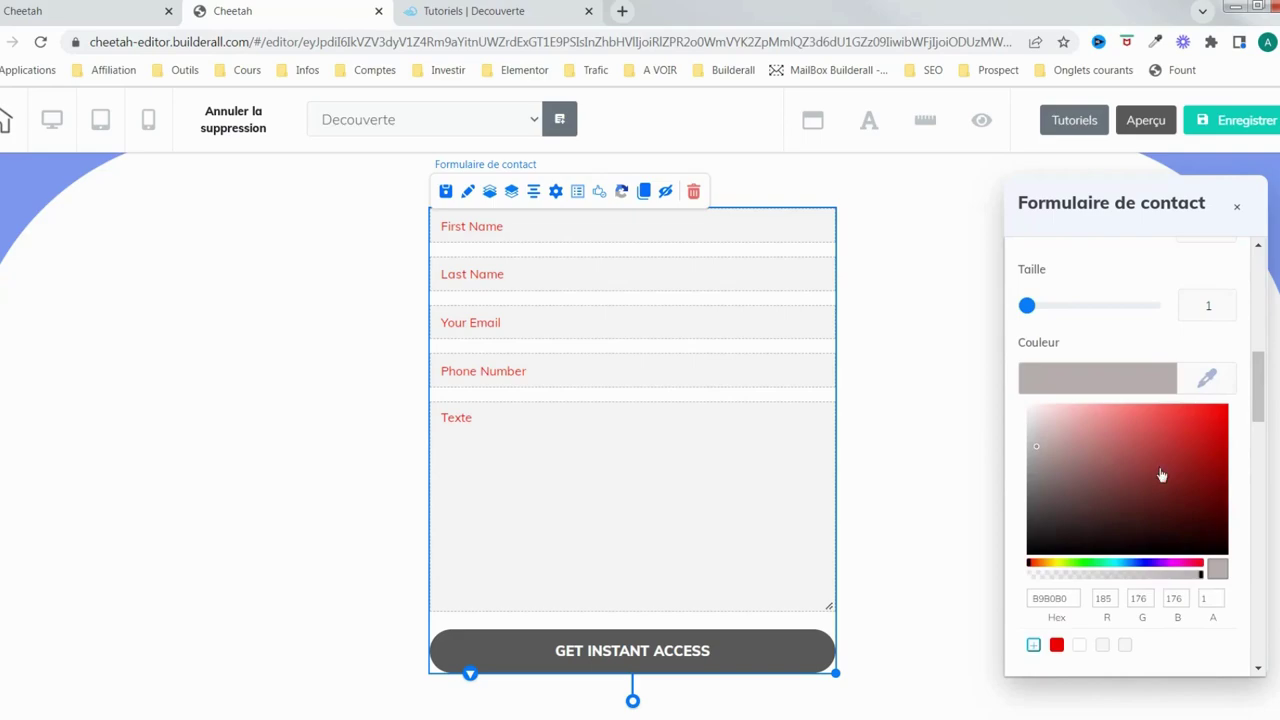
{"action": "scroll", "coordinate": [1160, 480], "scroll_direction": "down", "scroll_amount": 2}
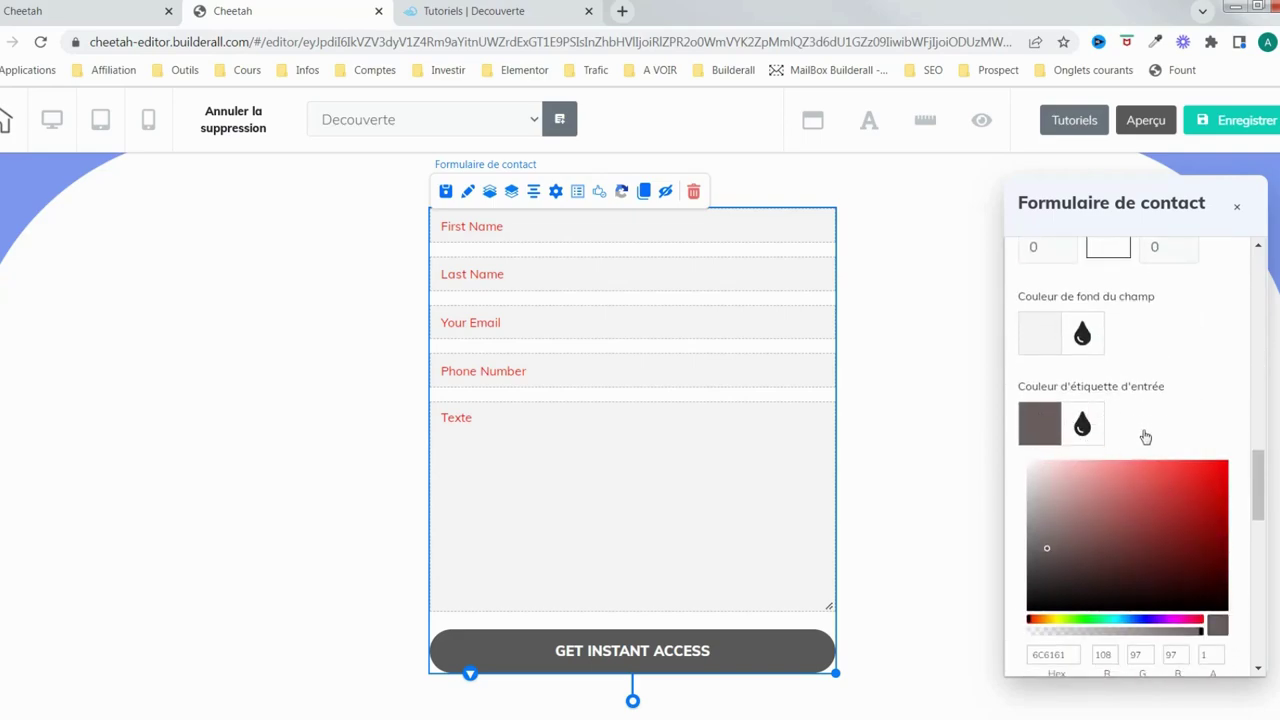
{"action": "scroll", "coordinate": [1160, 445], "scroll_direction": "down", "scroll_amount": 4}
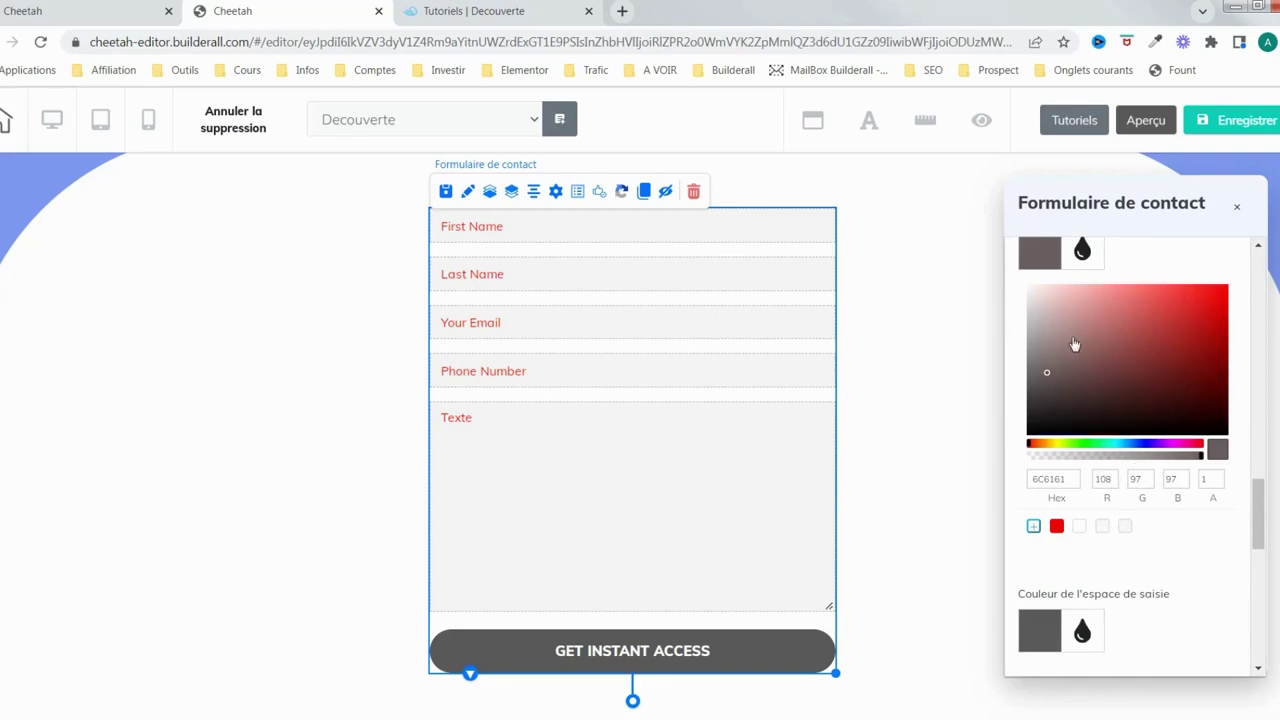
{"action": "scroll", "coordinate": [1090, 510], "scroll_direction": "down", "scroll_amount": 2}
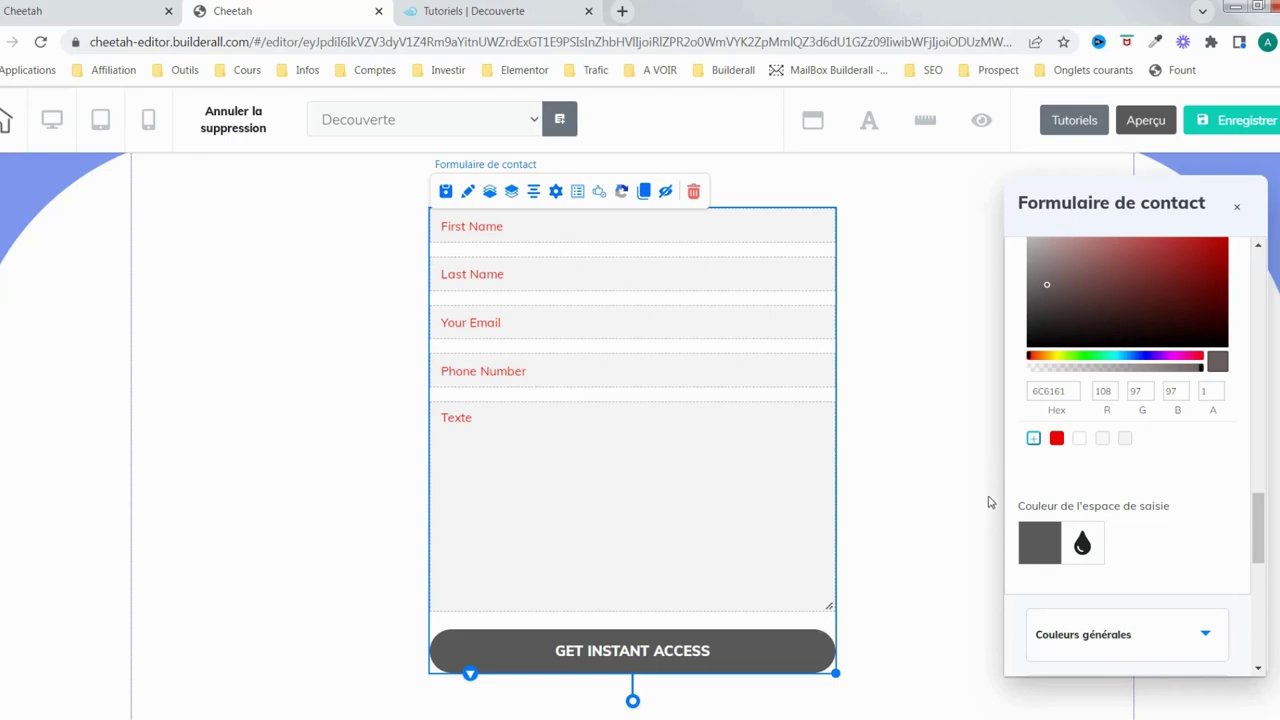
{"action": "left_click", "coordinate": [1049, 553]}
{"action": "mouse_move", "coordinate": [1080, 531]}
{"action": "left_mouse_down"}
{"action": "mouse_move", "coordinate": [1074, 506]}
{"action": "mouse_move", "coordinate": [1048, 518]}
{"action": "left_mouse_up"}
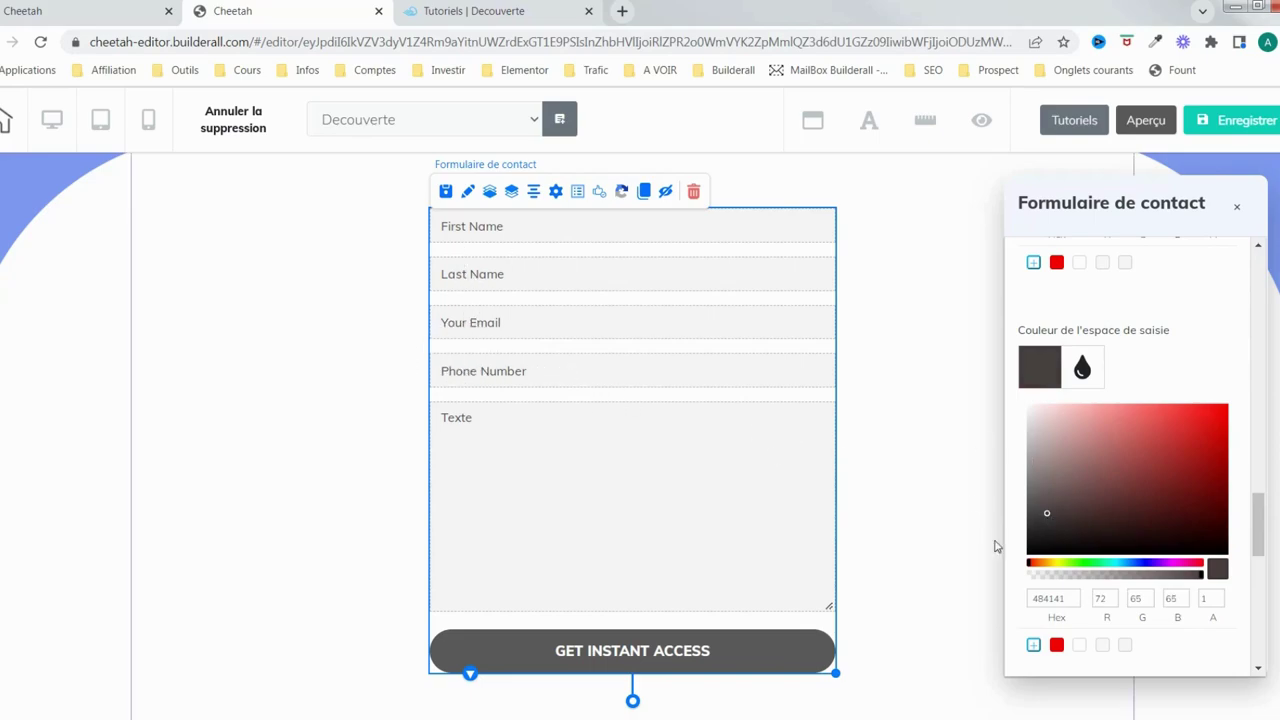
{"action": "mouse_move", "coordinate": [1055, 497]}
{"action": "left_mouse_down"}
{"action": "mouse_move", "coordinate": [1048, 517]}
{"action": "mouse_move", "coordinate": [1042, 499]}
{"action": "left_mouse_up"}
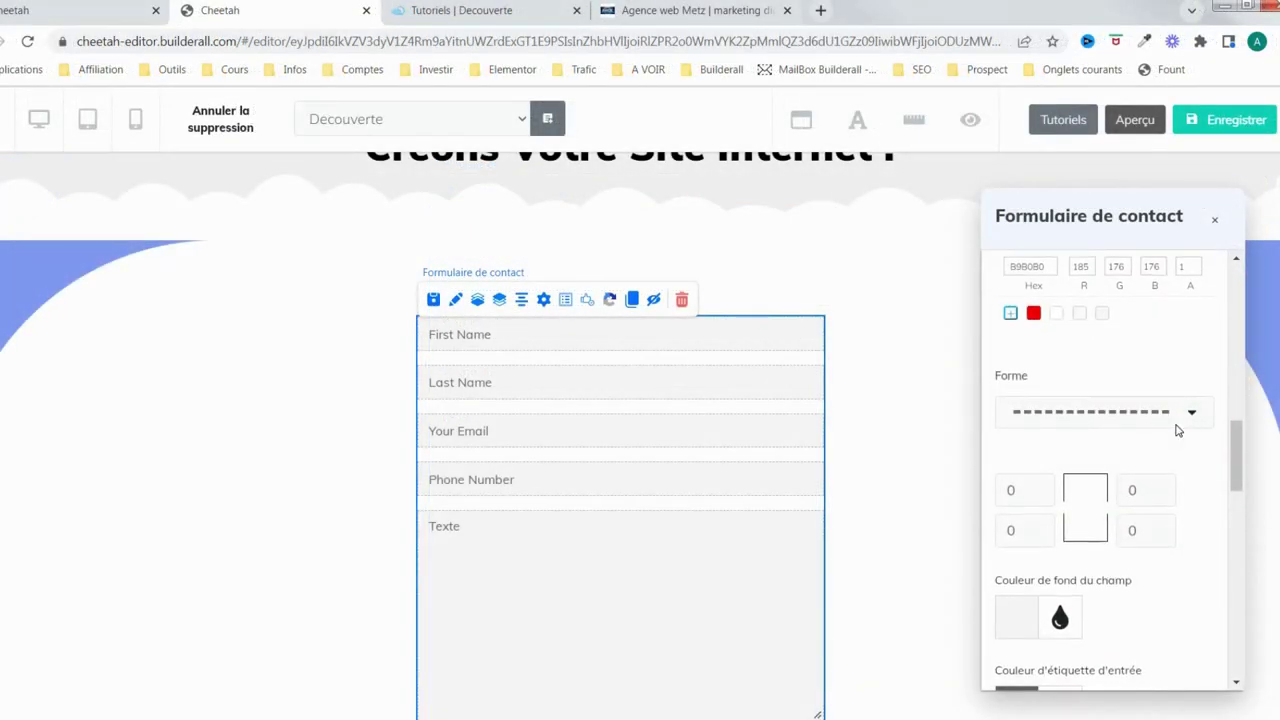
{"action": "scroll", "coordinate": [1176, 430], "scroll_direction": "down", "scroll_amount": 8}
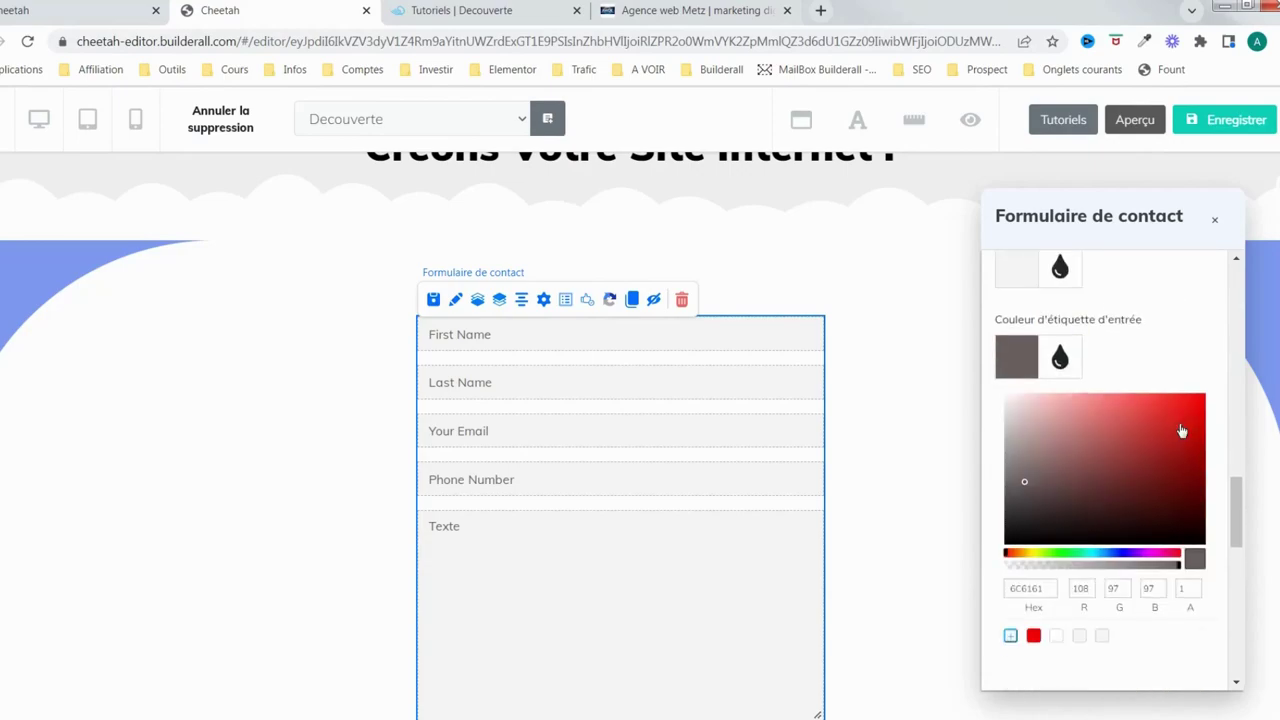
{"action": "scroll", "coordinate": [1175, 432], "scroll_direction": "up", "scroll_amount": 2}
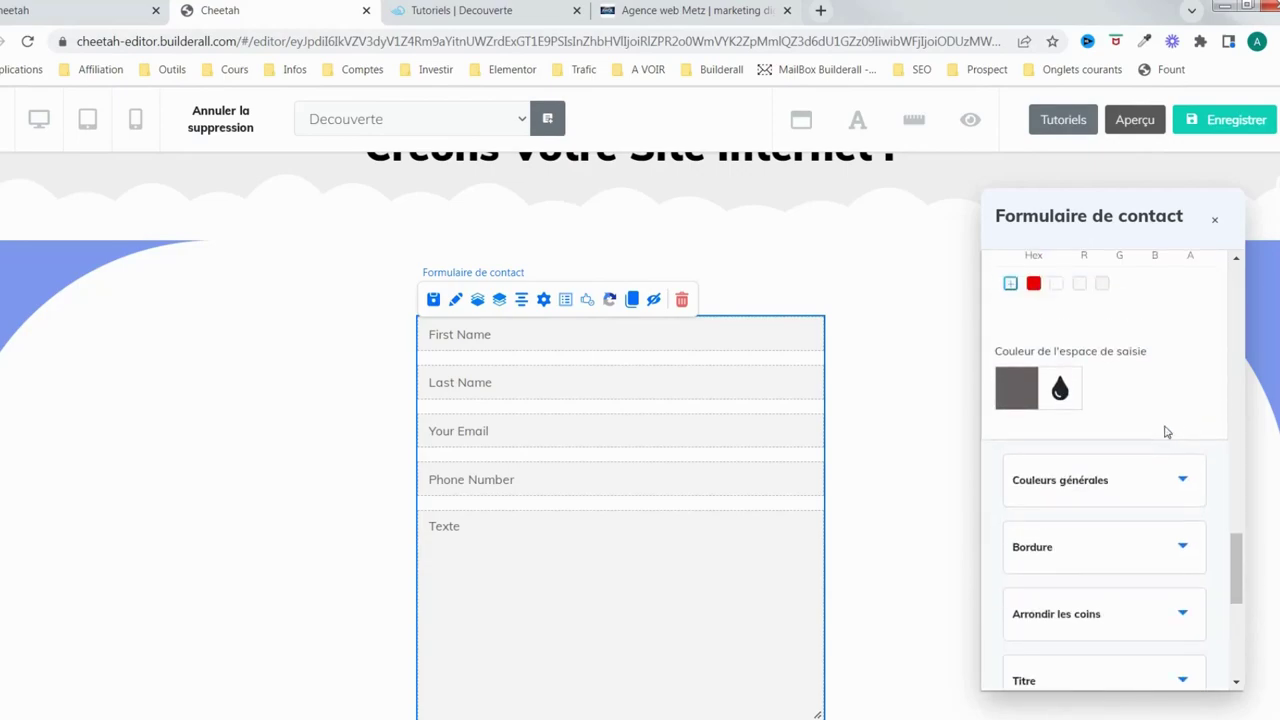
{"action": "left_click", "coordinate": [1160, 484]}
{"action": "scroll", "coordinate": [1161, 478], "scroll_direction": "up", "scroll_amount": 3}
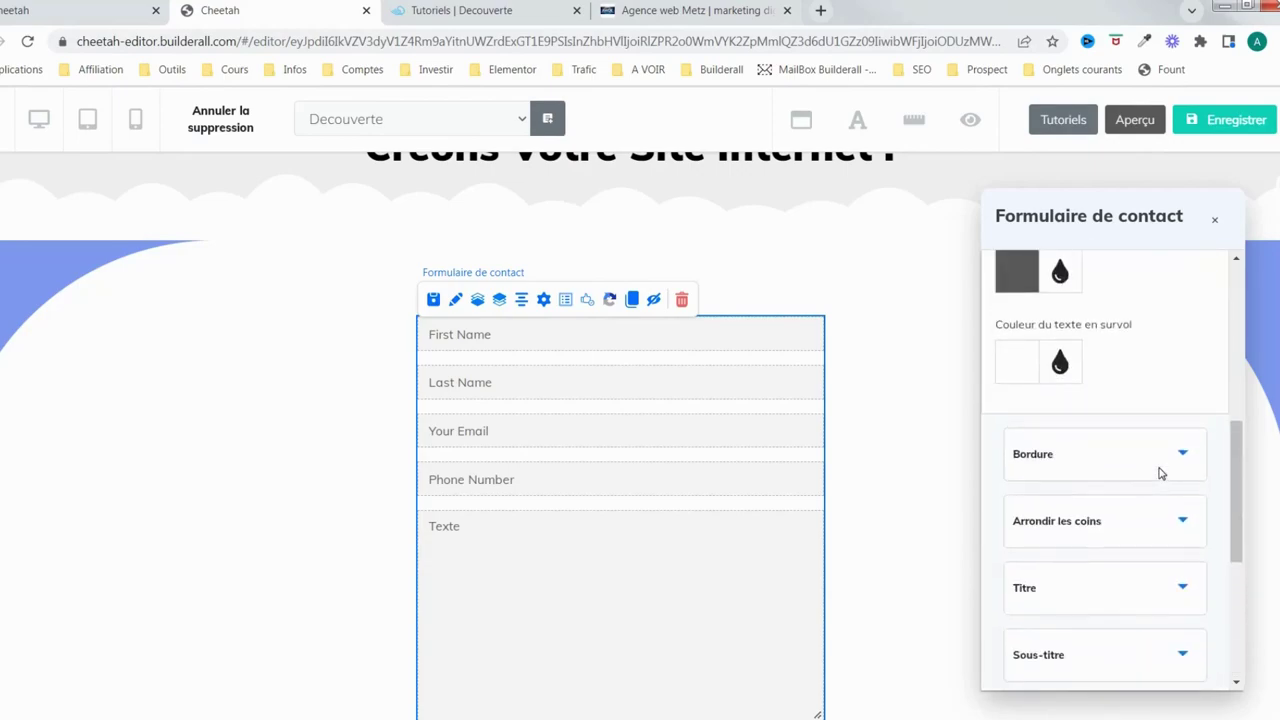
{"action": "scroll", "coordinate": [1158, 470], "scroll_direction": "up", "scroll_amount": 5}
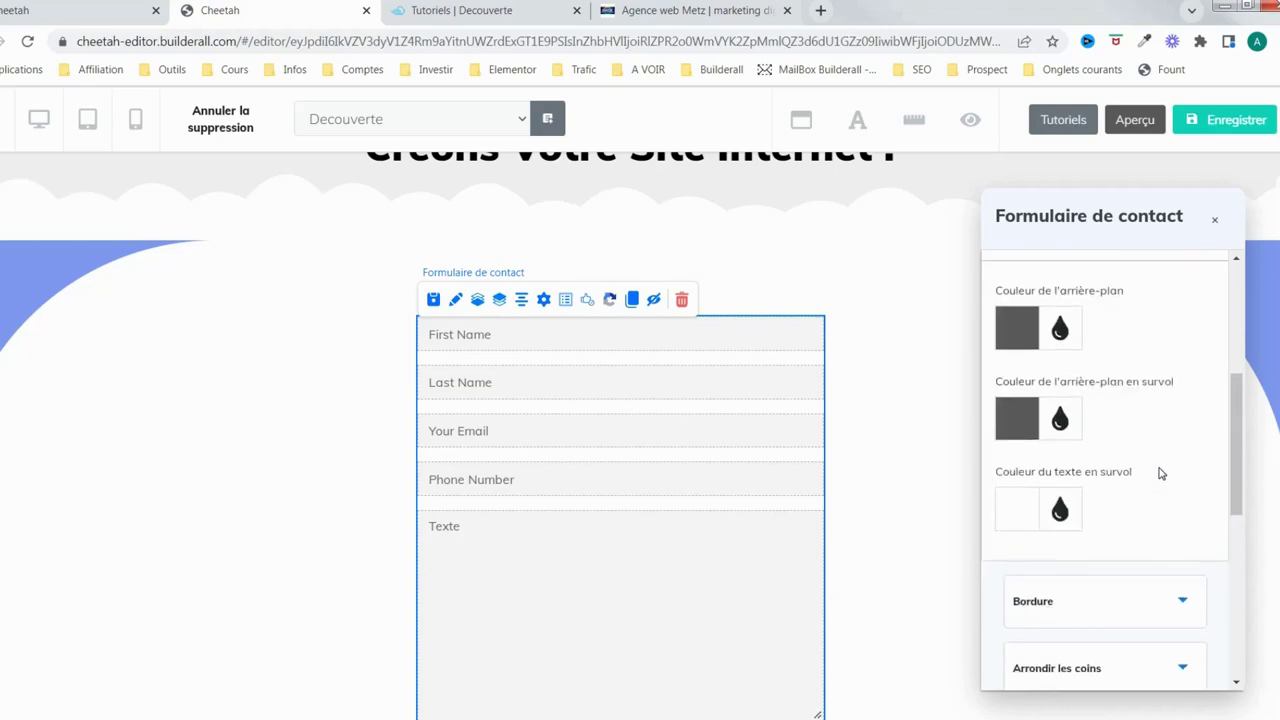
Make the submit button's background dark blue-grey 373B49
{"action": "left_click", "coordinate": [905, 456]}
{"action": "scroll", "coordinate": [909, 455], "scroll_direction": "down", "scroll_amount": 3}
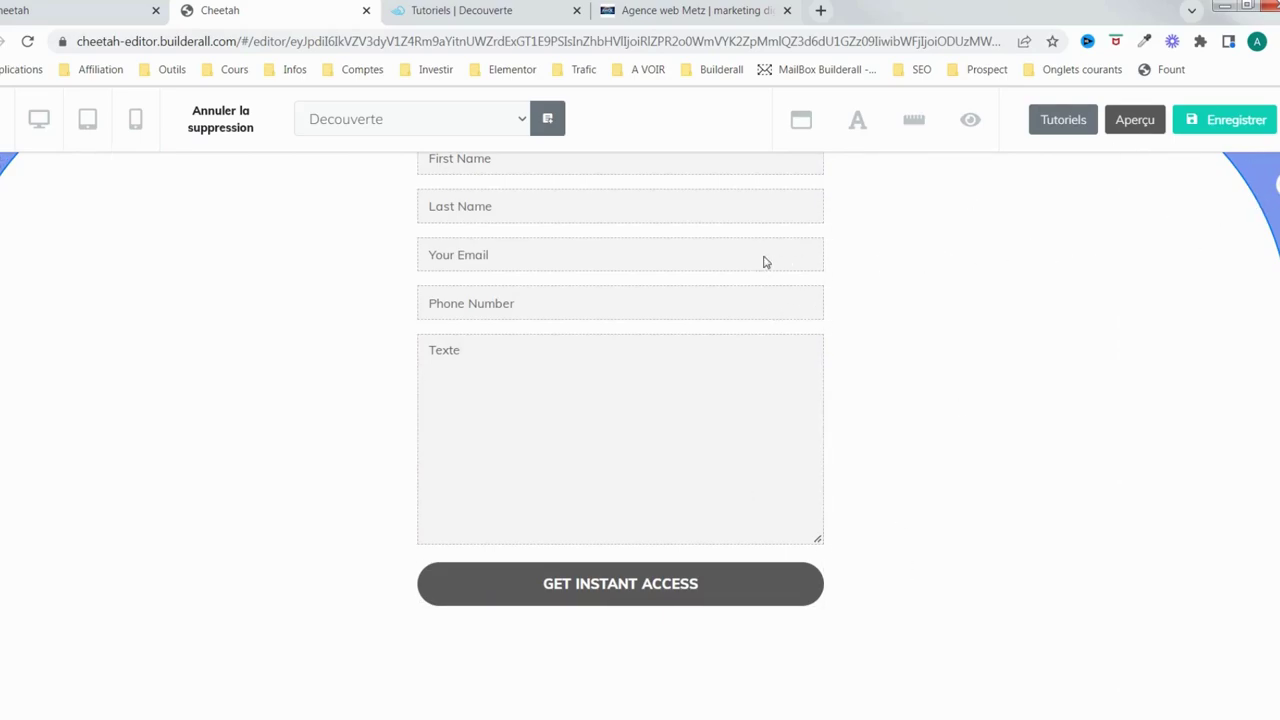
{"action": "left_click", "coordinate": [810, 320]}
{"action": "left_click_drag", "start_coordinate": [925, 186], "coordinate": [1228, 190]}
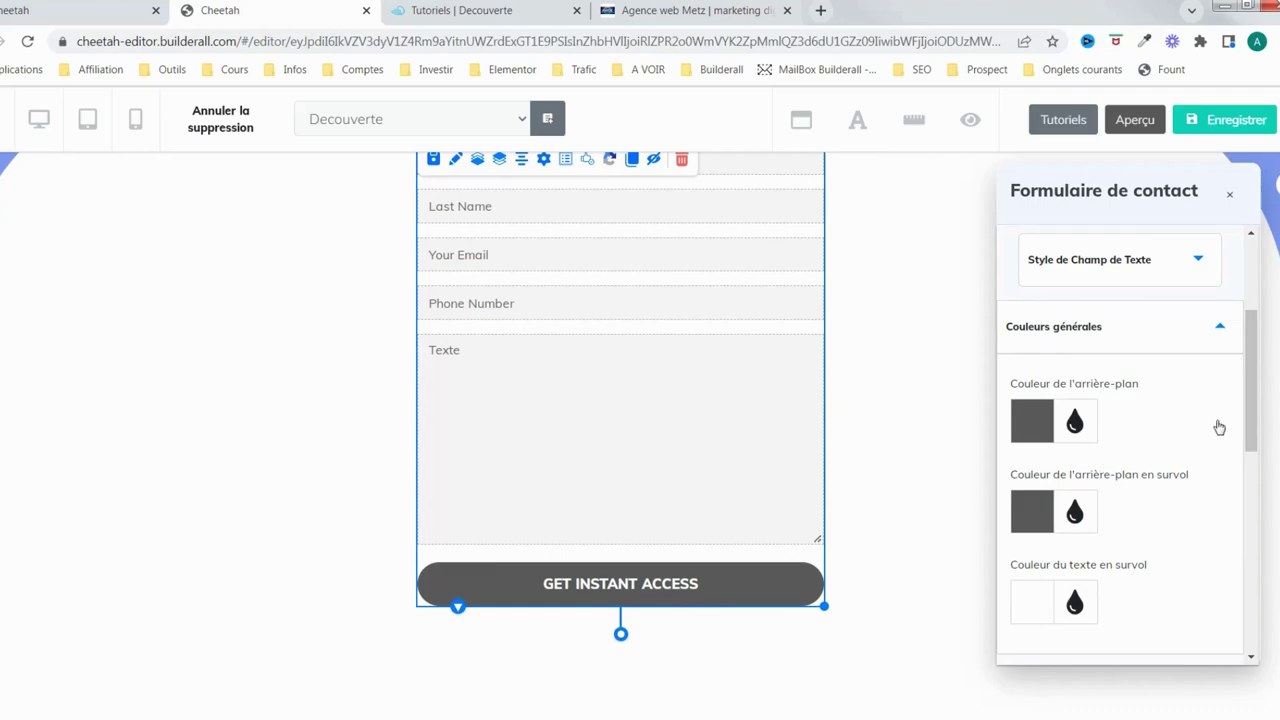
{"action": "left_click_drag", "start_coordinate": [1248, 428], "coordinate": [1214, 437]}
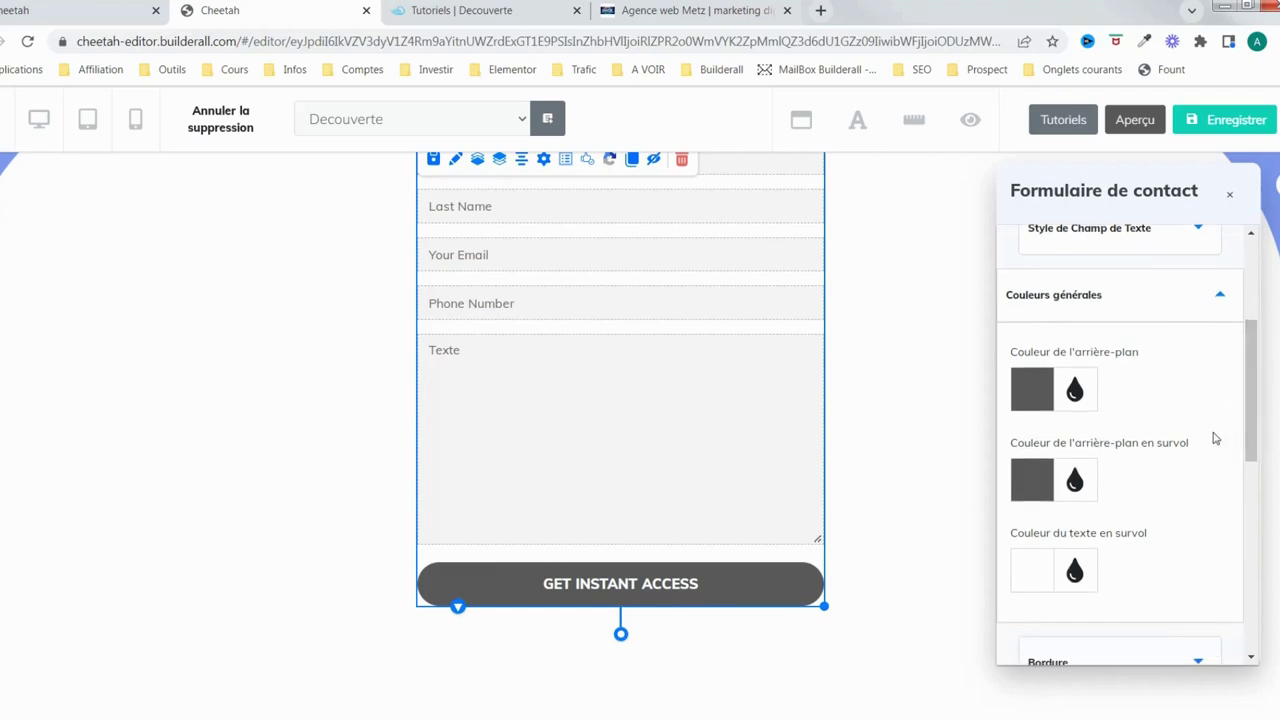
{"action": "left_click", "coordinate": [1035, 398]}
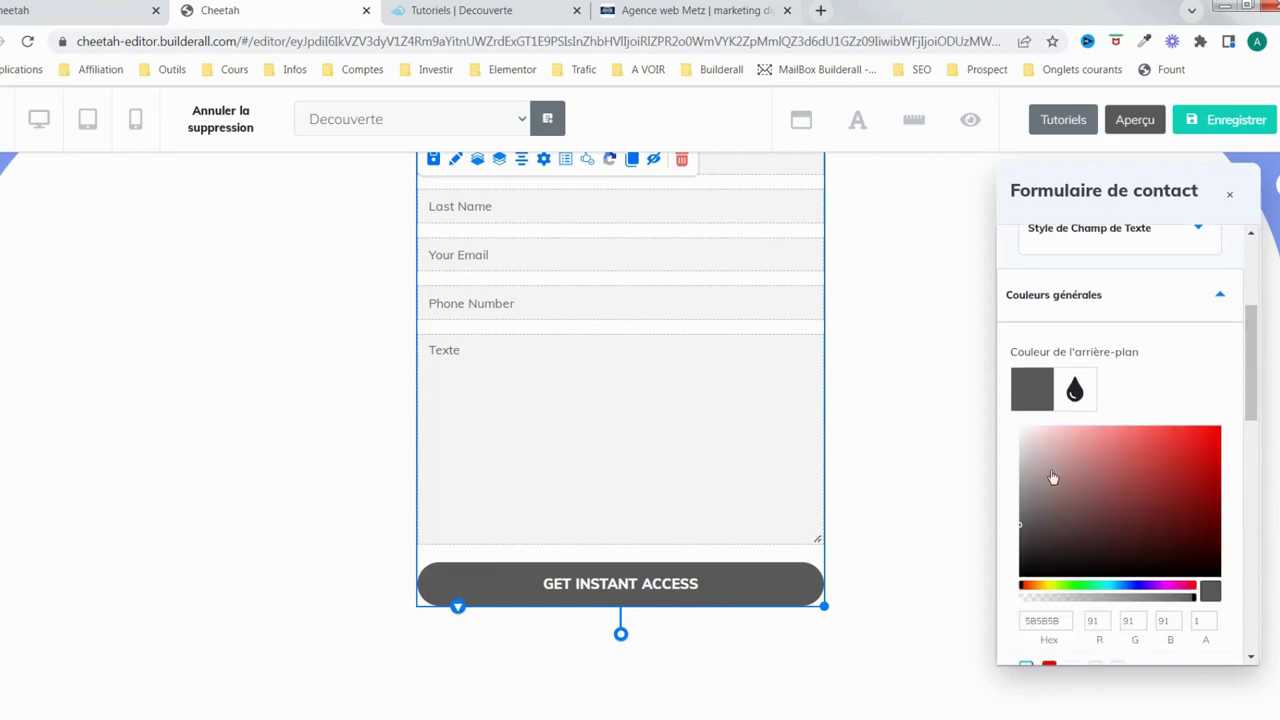
{"action": "left_click", "coordinate": [1128, 590]}
{"action": "left_click_drag", "start_coordinate": [1022, 532], "coordinate": [1066, 535]}
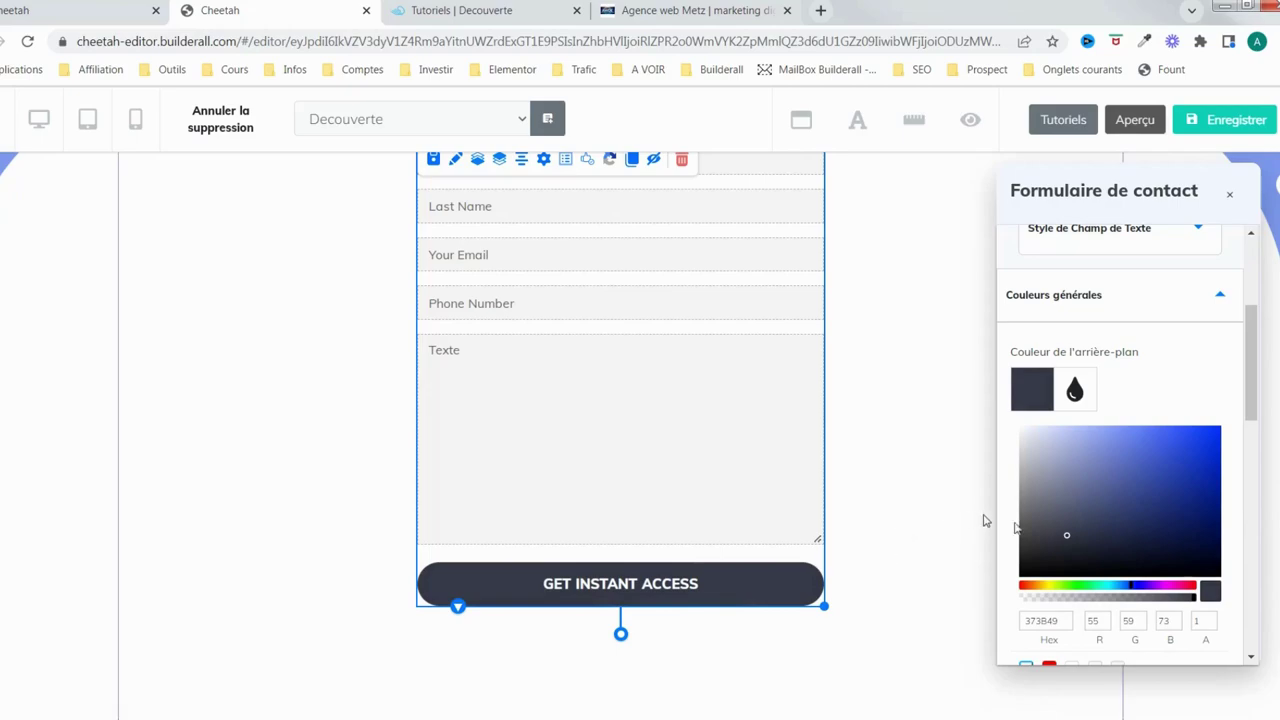
{"action": "left_click", "coordinate": [1027, 385]}
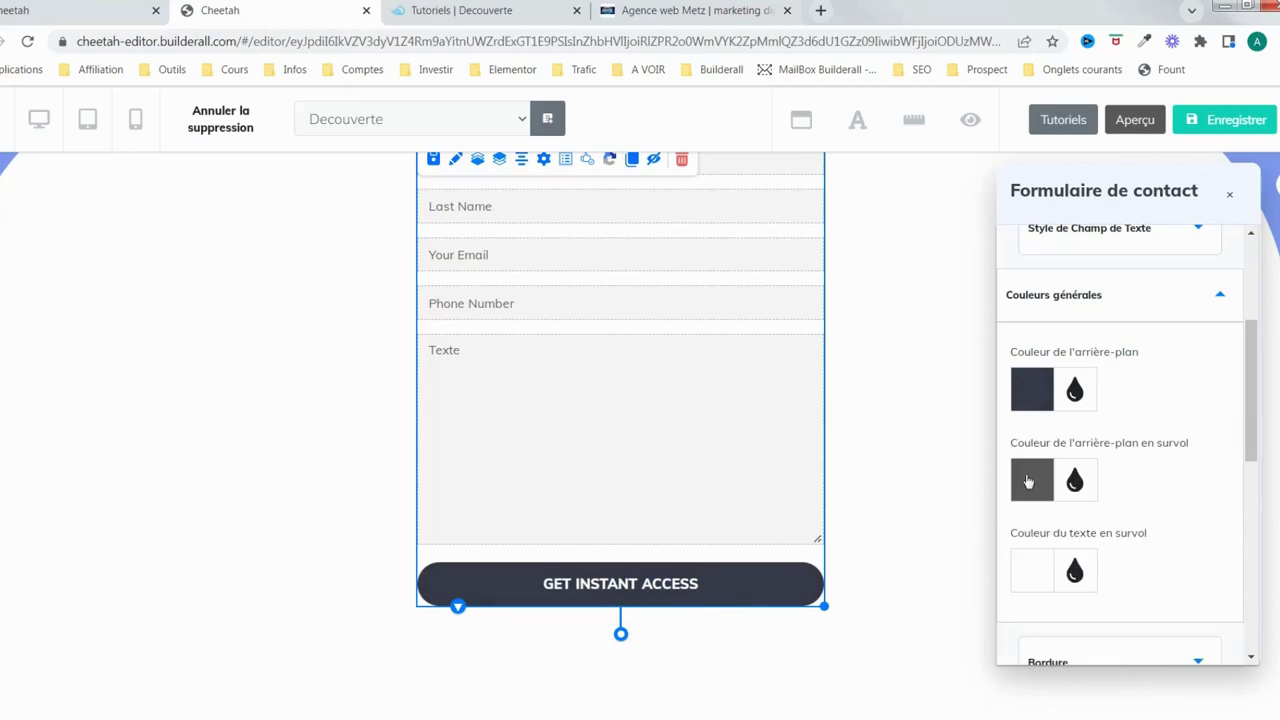
Set the button's hover background to white and copy the 373B49 background hex
{"action": "left_click", "coordinate": [1027, 482]}
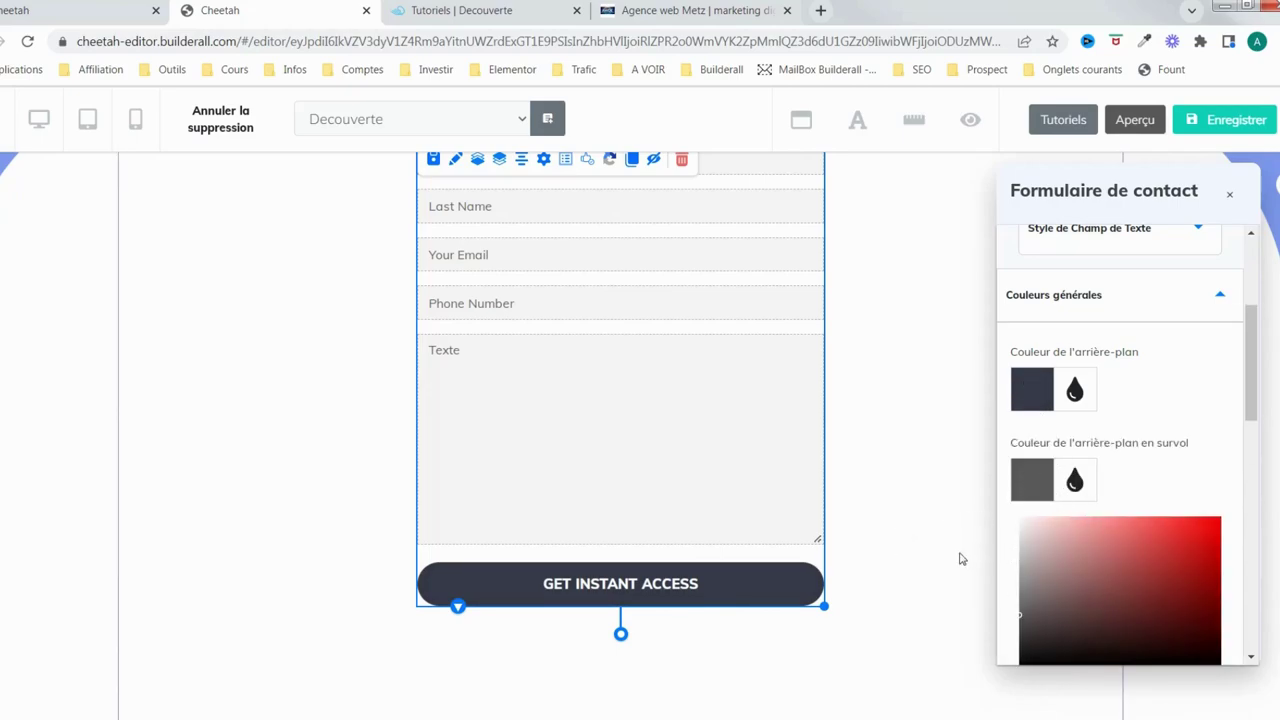
{"action": "left_click_drag", "start_coordinate": [1068, 603], "coordinate": [991, 505]}
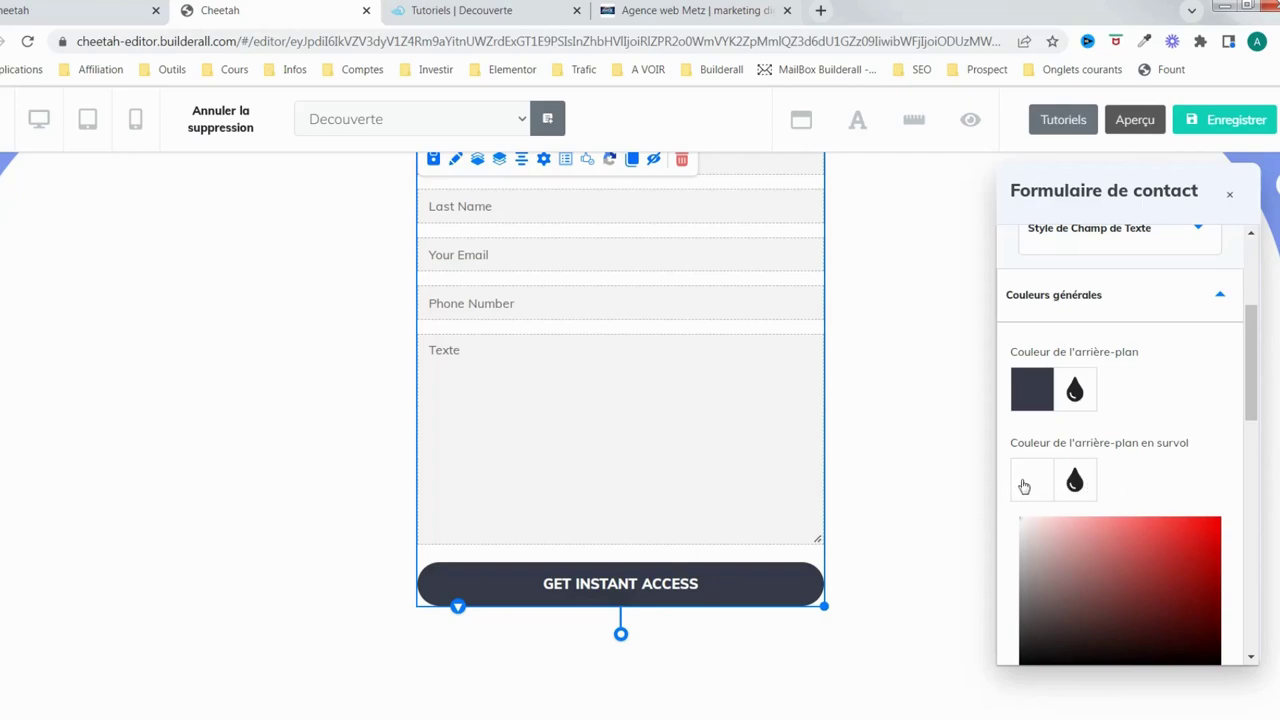
{"action": "left_click", "coordinate": [1035, 484]}
{"action": "left_click", "coordinate": [1035, 390]}
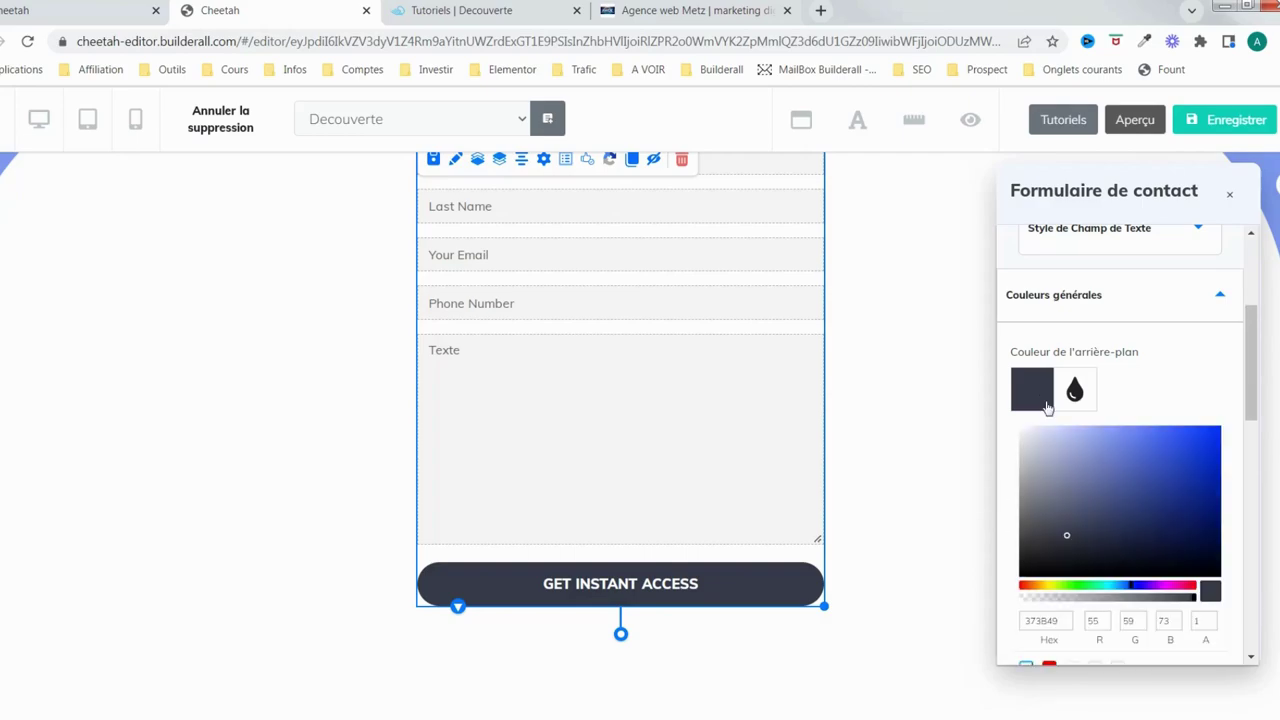
{"action": "double_click", "coordinate": [1050, 622]}
{"action": "right_click", "coordinate": [1047, 622]}
{"action": "left_click", "coordinate": [1034, 558]}
{"action": "left_click", "coordinate": [1037, 397]}
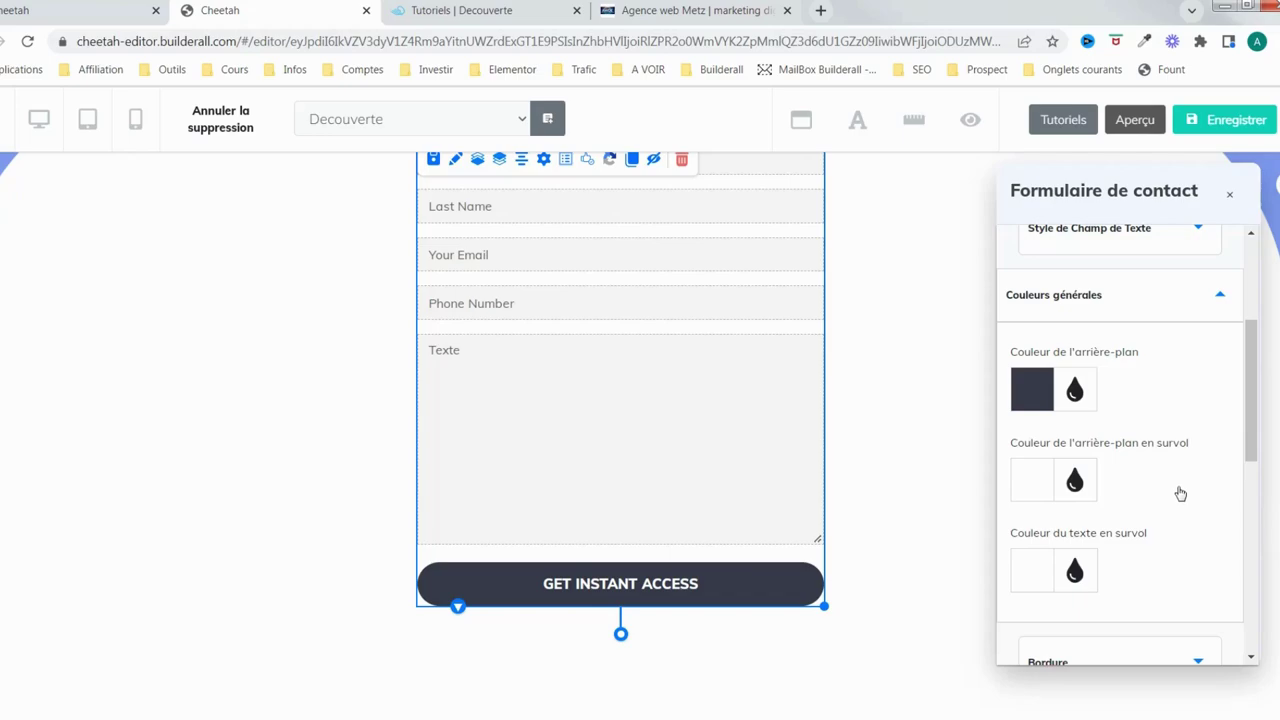
Replace the hover text colour FFFFFF with 373B49
{"action": "scroll", "coordinate": [1180, 493], "scroll_direction": "down", "scroll_amount": 1}
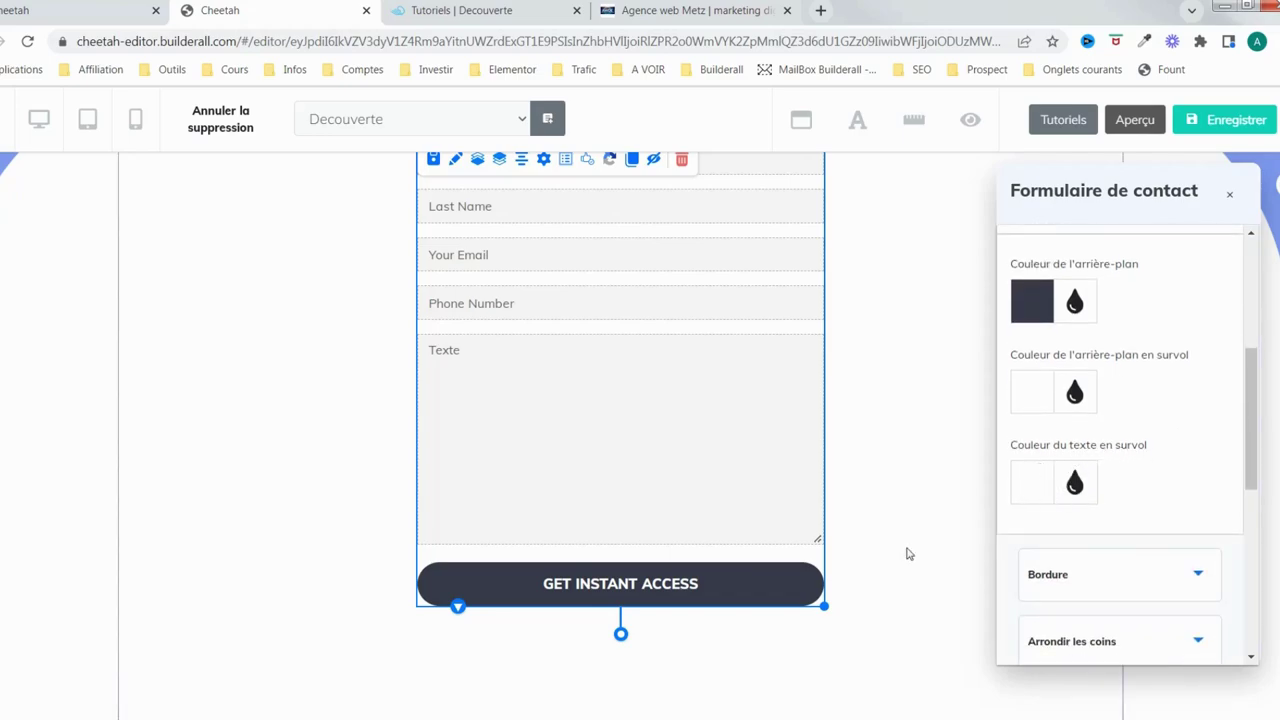
{"action": "left_click", "coordinate": [1038, 488]}
{"action": "scroll", "coordinate": [1067, 535], "scroll_direction": "down", "scroll_amount": 3}
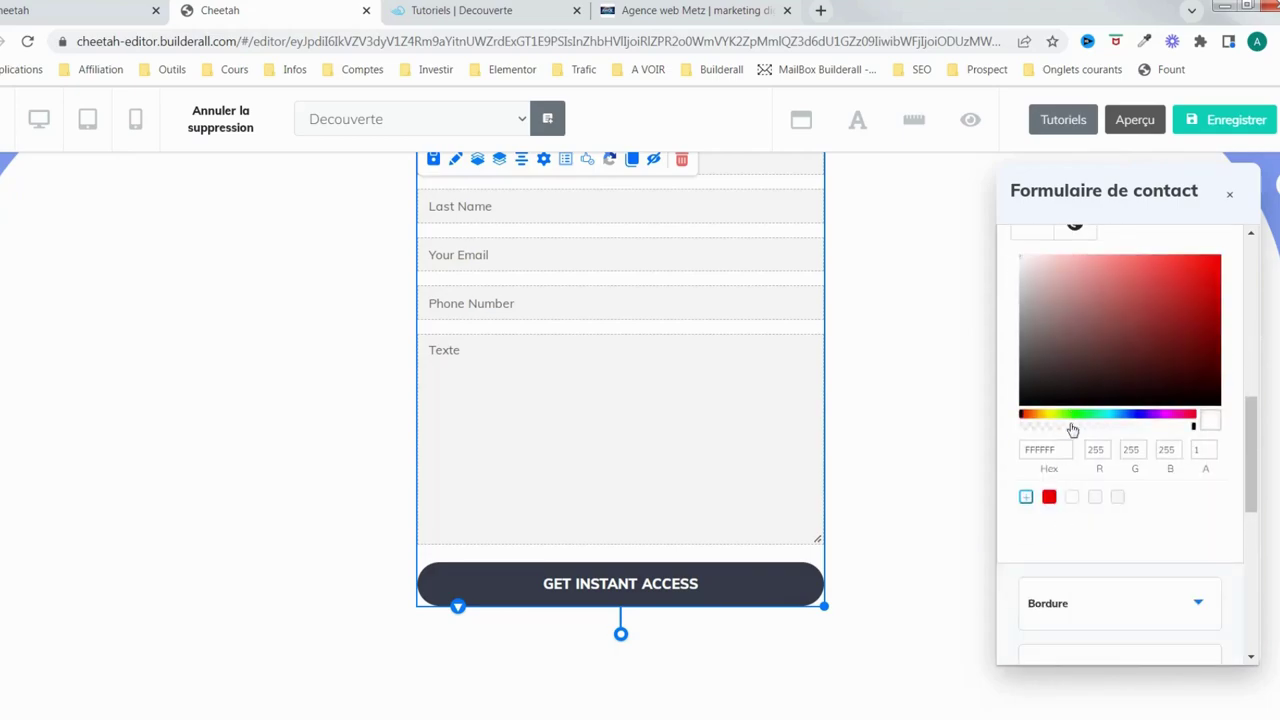
{"action": "left_click_drag", "start_coordinate": [1059, 449], "coordinate": [1017, 449]}
{"action": "key", "text": "ctrl+v"}
{"action": "left_click", "coordinate": [1181, 538]}
{"action": "scroll", "coordinate": [1212, 467], "scroll_direction": "down", "scroll_amount": 3}
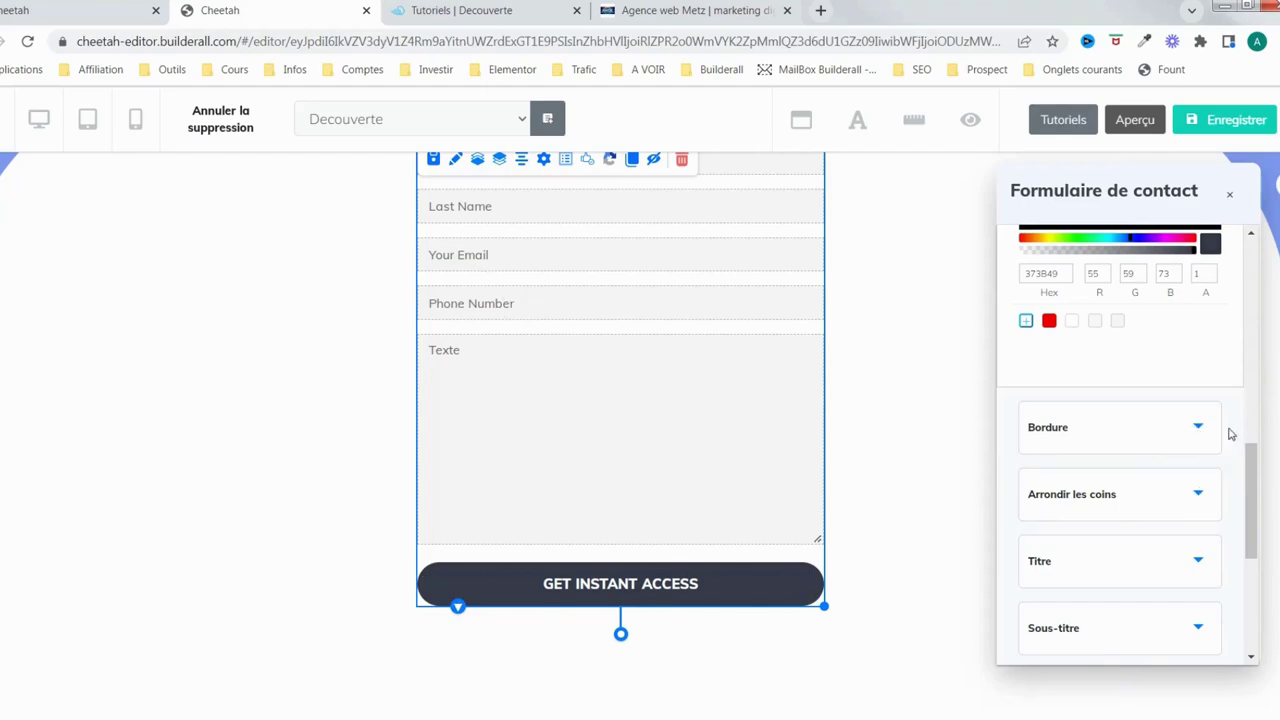
Give the submit button a 1 px solid border in 373B49
{"action": "left_click", "coordinate": [1199, 428]}
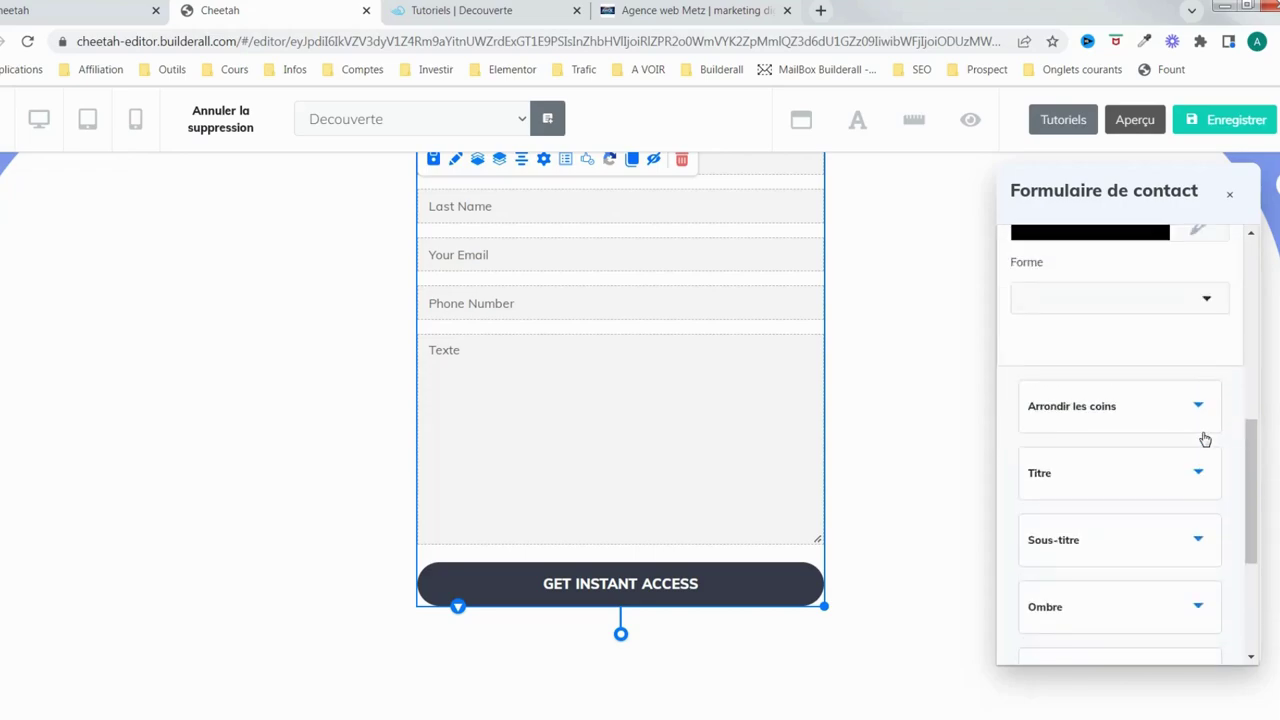
{"action": "left_click", "coordinate": [1211, 447]}
{"action": "left_click", "coordinate": [1137, 523]}
{"action": "scroll", "coordinate": [1100, 480], "scroll_direction": "down", "scroll_amount": 3}
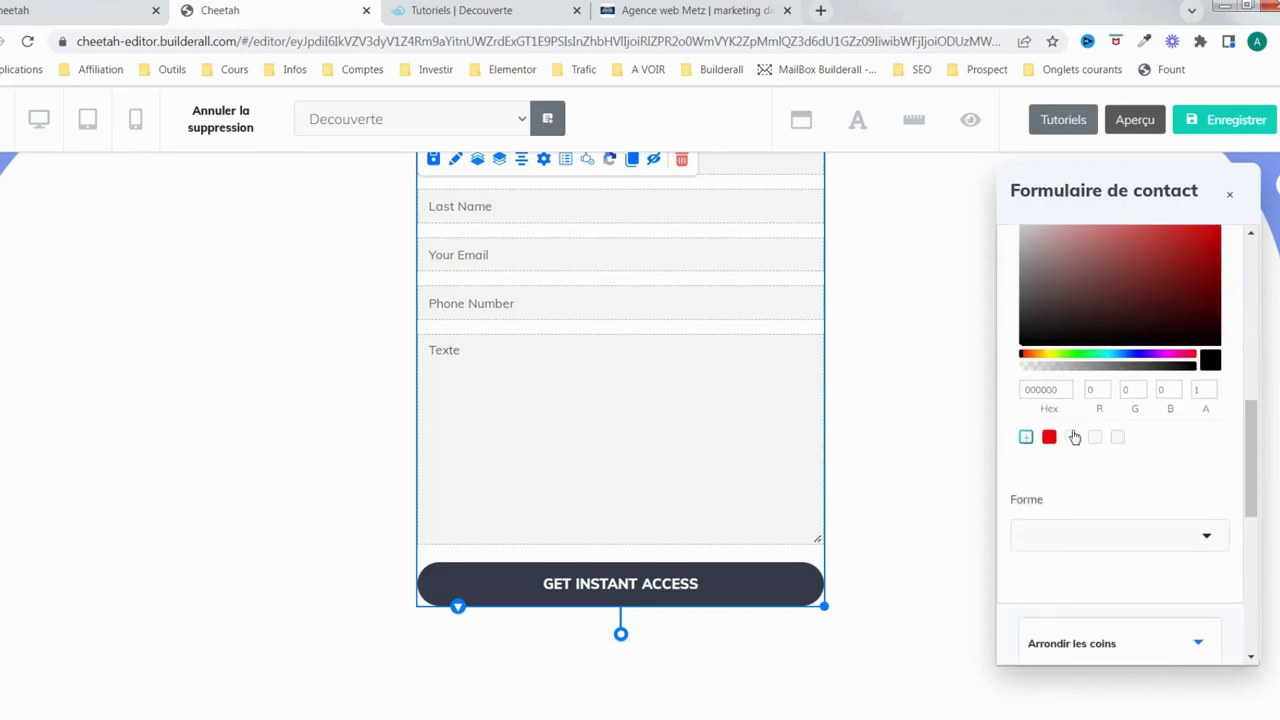
{"action": "left_click_drag", "start_coordinate": [1057, 390], "coordinate": [1017, 393]}
{"action": "key", "text": "ctrl+v"}
{"action": "left_click", "coordinate": [1206, 538]}
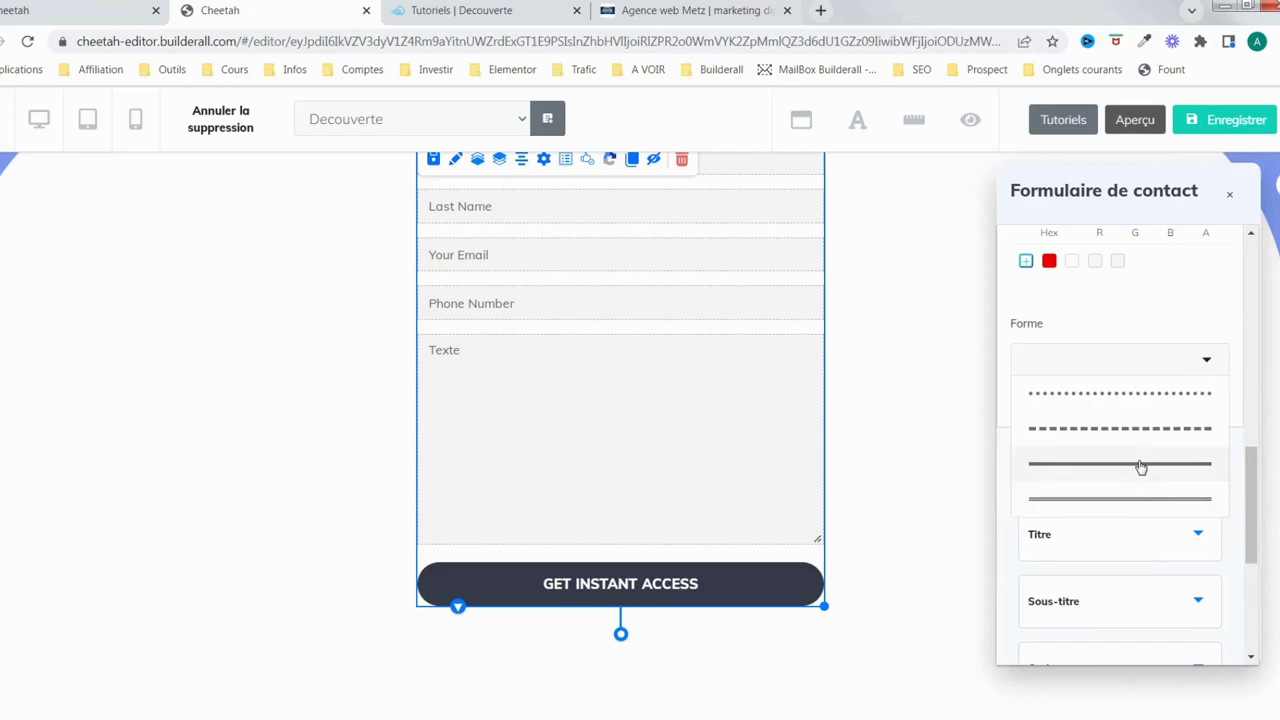
{"action": "left_click", "coordinate": [1137, 466]}
{"action": "scroll", "coordinate": [1138, 418], "scroll_direction": "down", "scroll_amount": 1}
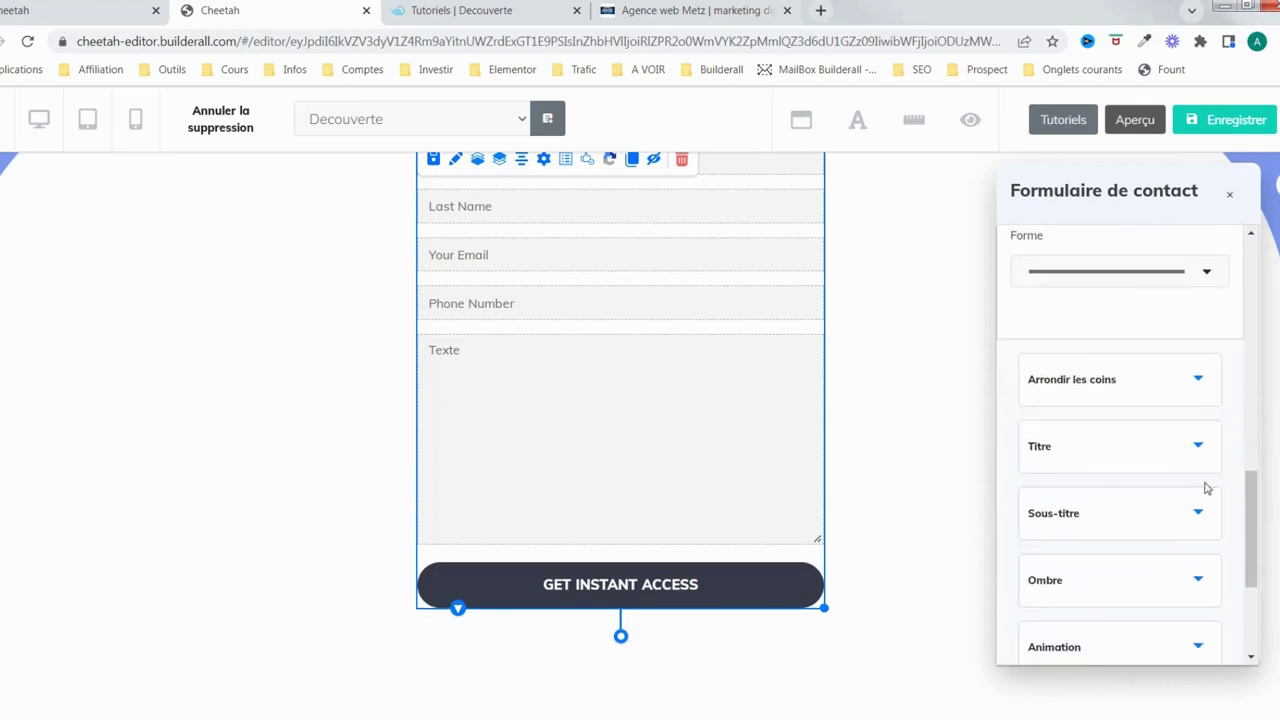
Change all four corner radii of the button from 60 to 5
{"action": "left_click", "coordinate": [1176, 380]}
{"action": "scroll", "coordinate": [1174, 375], "scroll_direction": "down", "scroll_amount": 3}
{"action": "scroll", "coordinate": [1174, 377], "scroll_direction": "up", "scroll_amount": 3}
{"action": "left_click_drag", "start_coordinate": [1043, 437], "coordinate": [1002, 436]}
{"action": "type", "text": "5"}
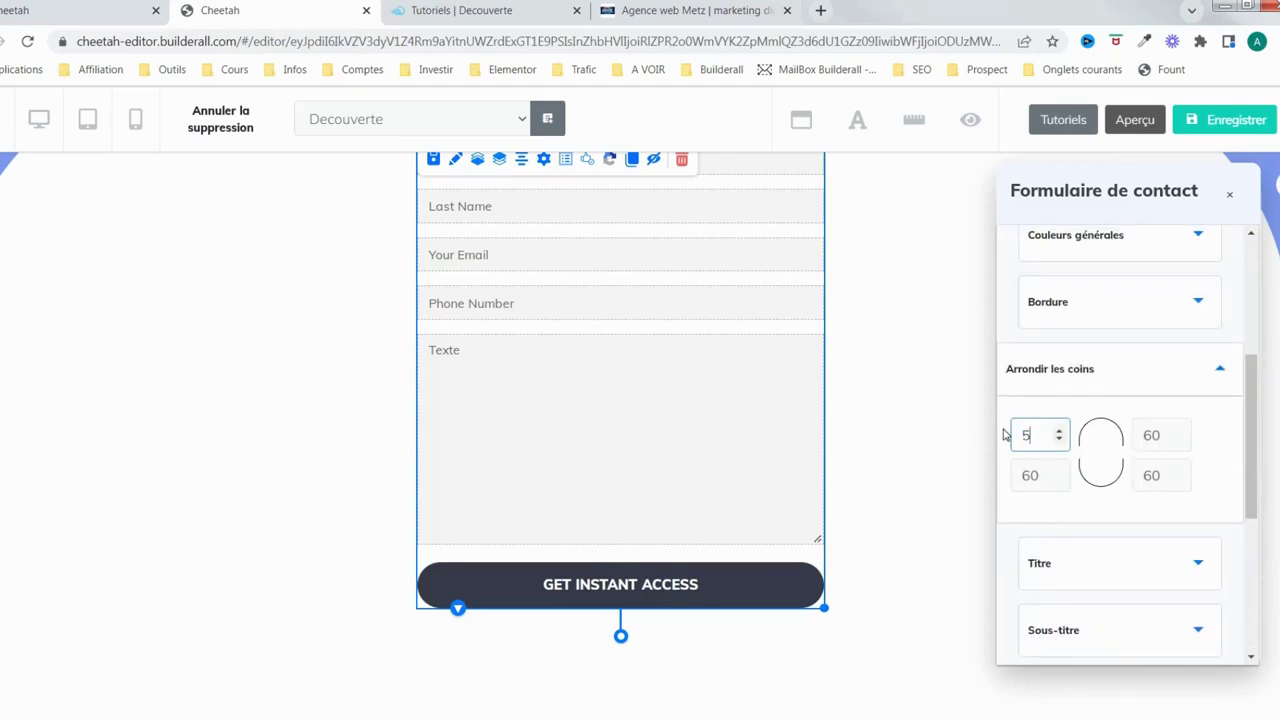
{"action": "key", "text": "Tab"}
{"action": "type", "text": "5"}
{"action": "key", "text": "Tab"}
{"action": "type", "text": "5"}
{"action": "key", "text": "Tab"}
{"action": "type", "text": "5"}
{"action": "left_click", "coordinate": [1047, 475]}
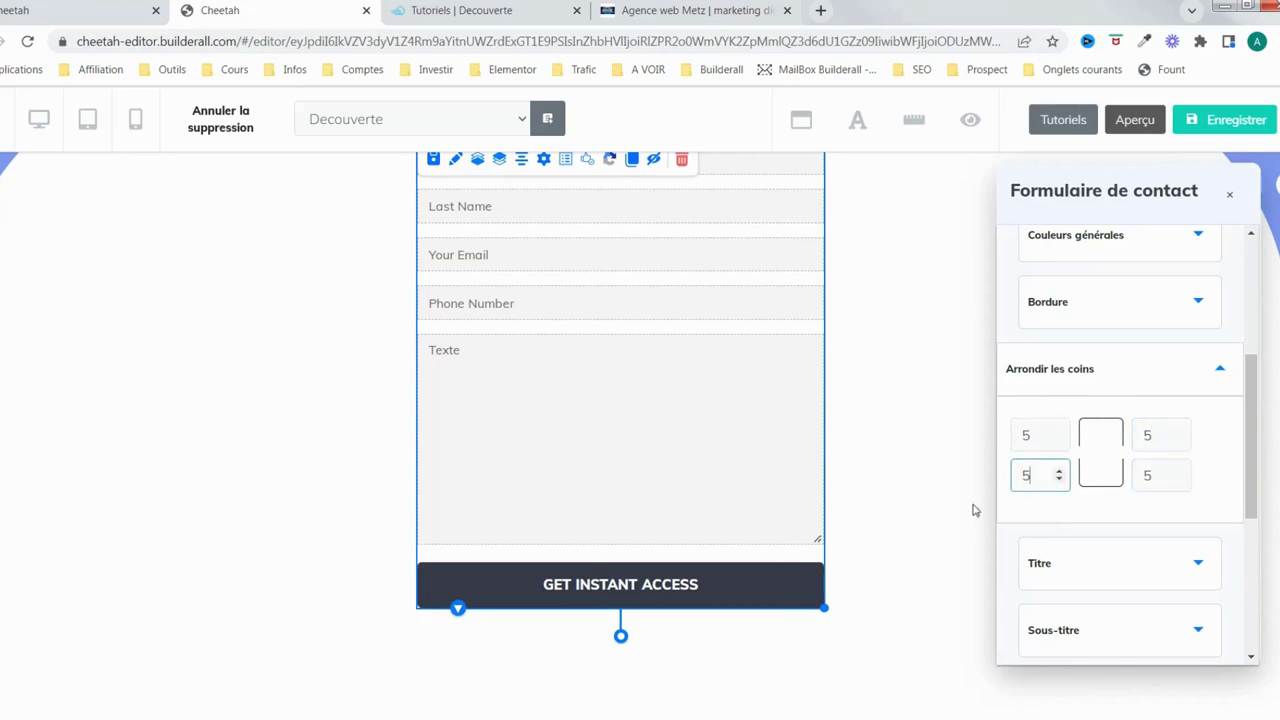
{"action": "scroll", "coordinate": [1113, 500], "scroll_direction": "down", "scroll_amount": 1}
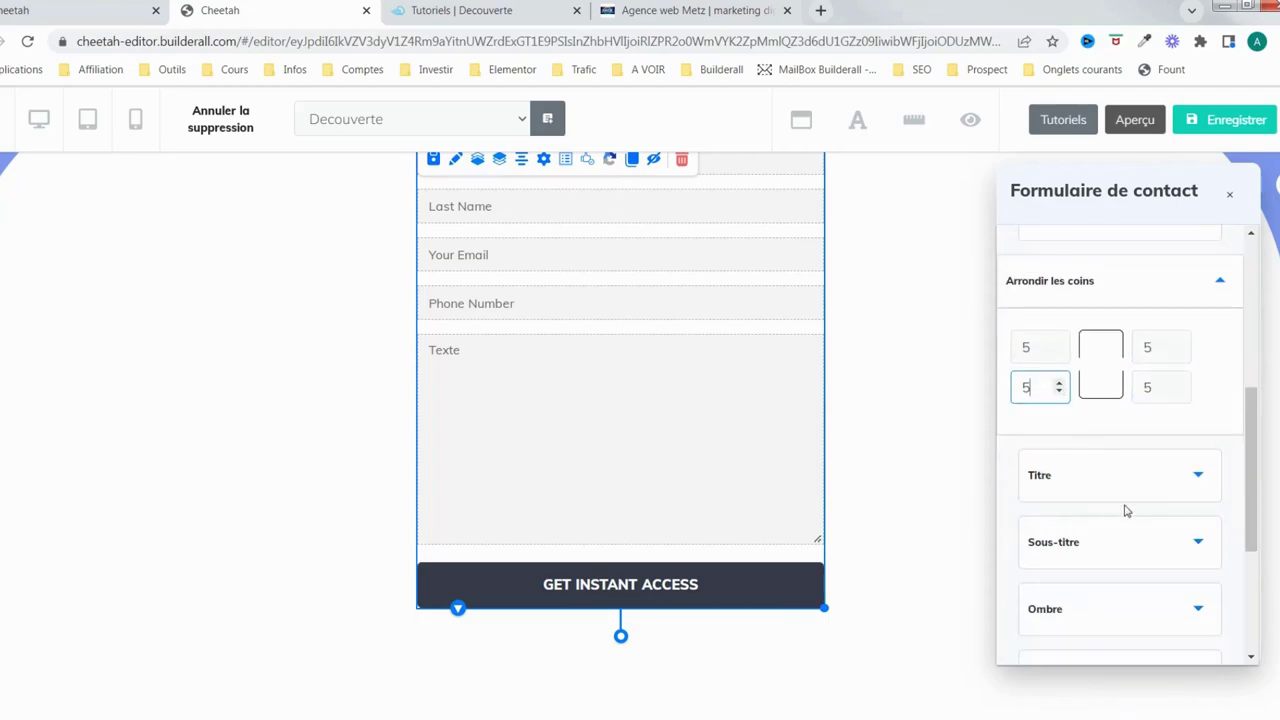
Replace the button label GET INSTANT ACCESS with ENVOYER MON MESSAGE
{"action": "left_click", "coordinate": [1171, 485]}
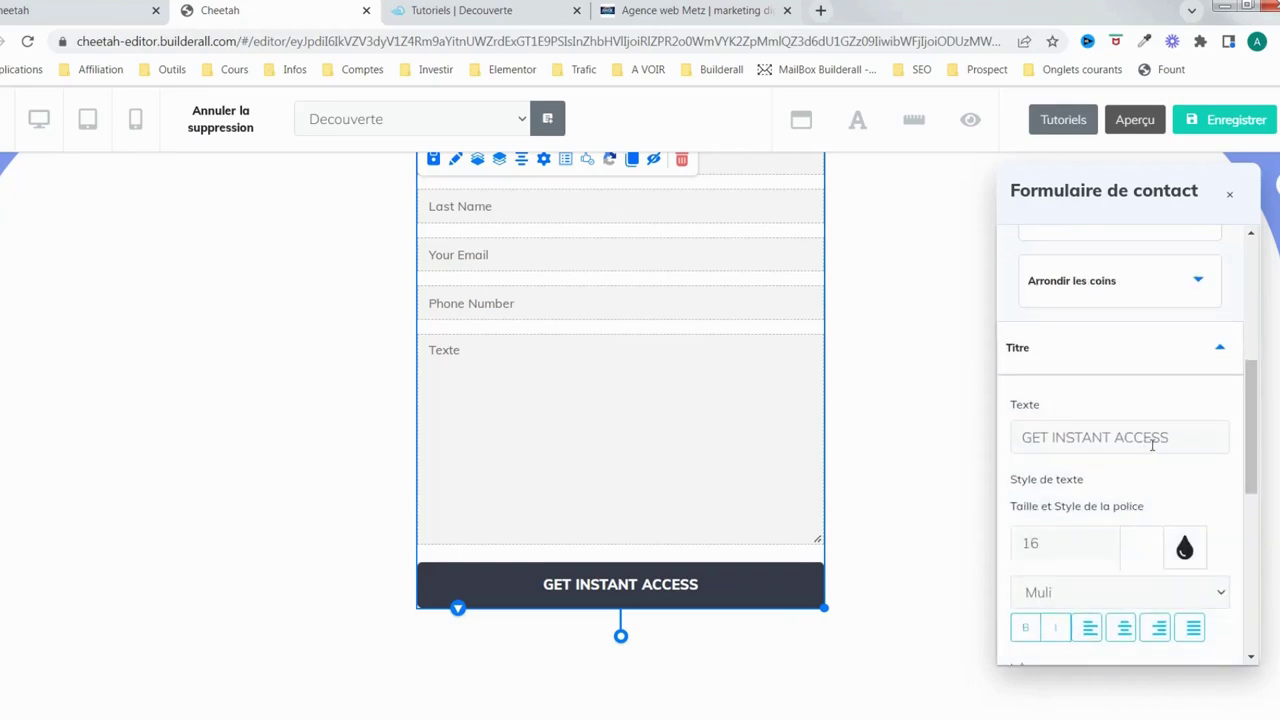
{"action": "left_click_drag", "start_coordinate": [1203, 444], "coordinate": [977, 449]}
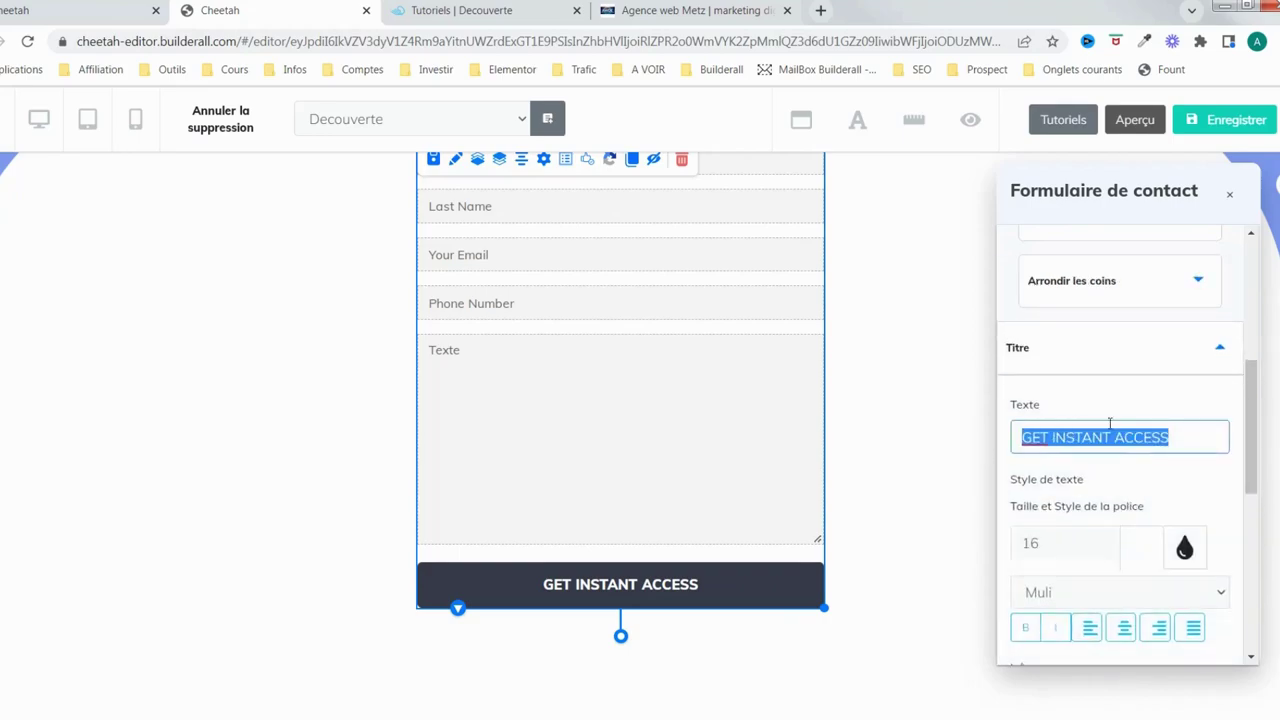
{"action": "key", "text": "Caps_Lock"}
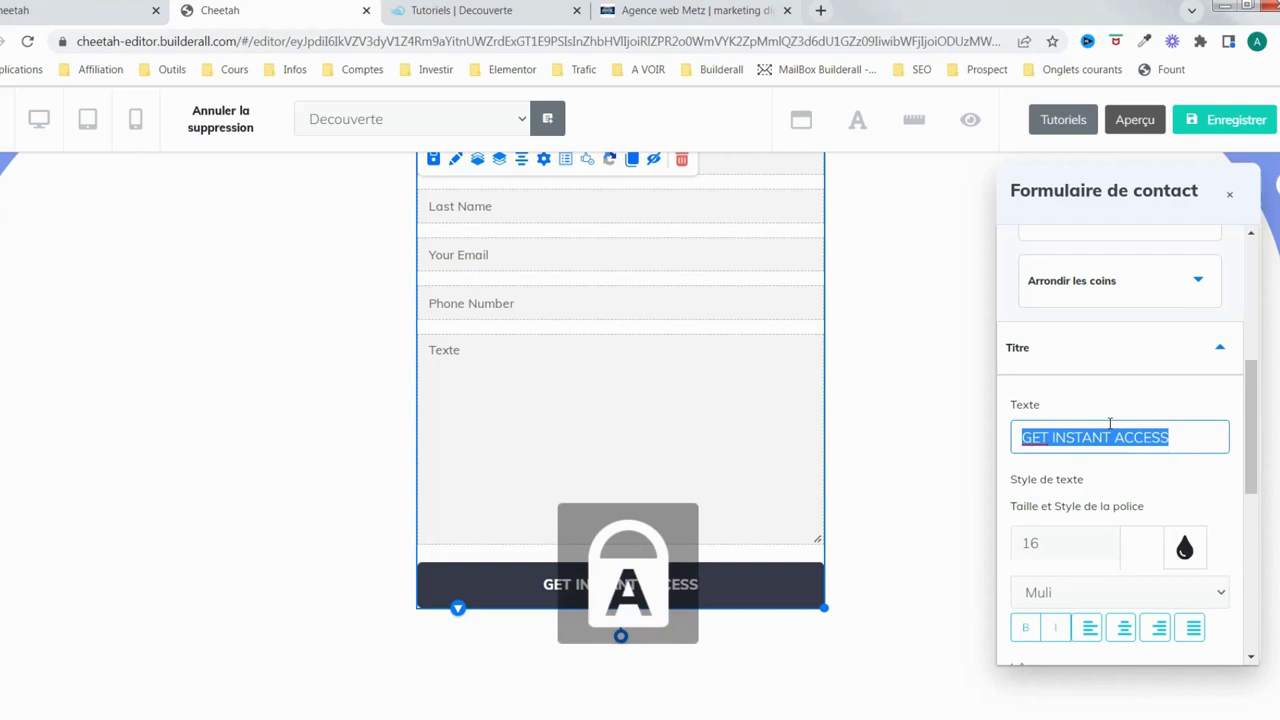
{"action": "type", "text": "ENVOYER MON "}
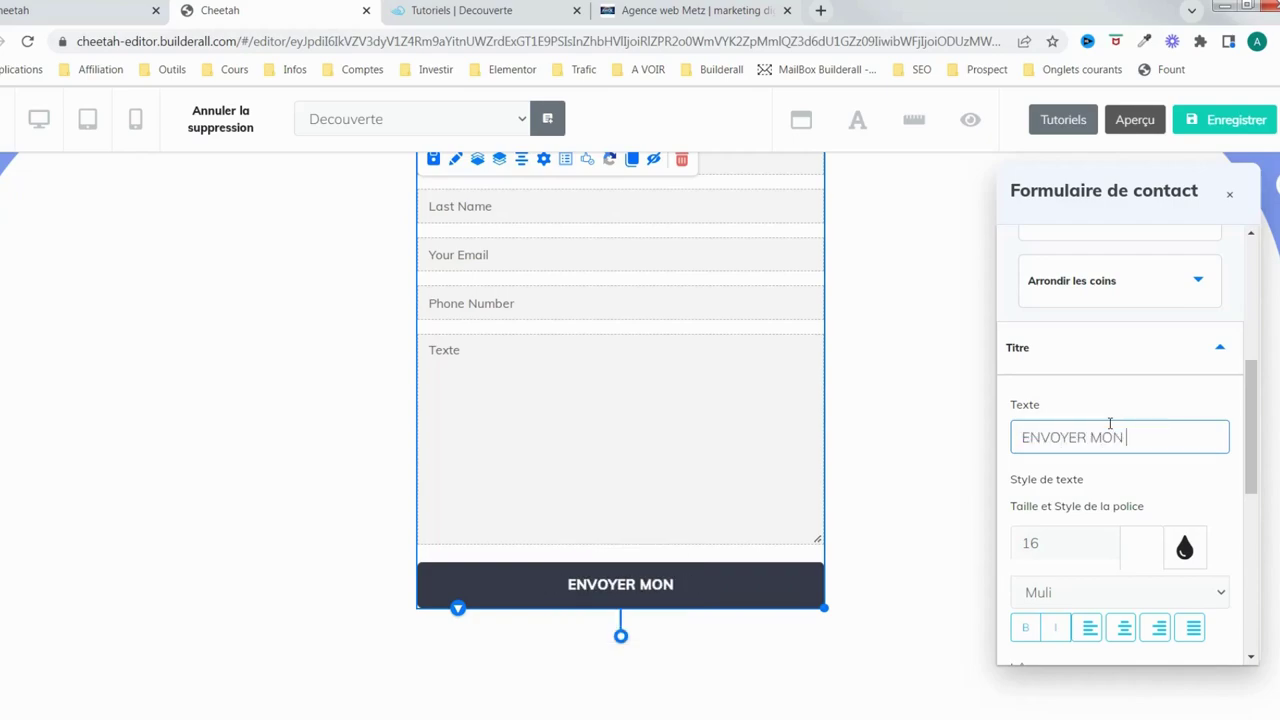
{"action": "type", "text": "MESSAGE"}
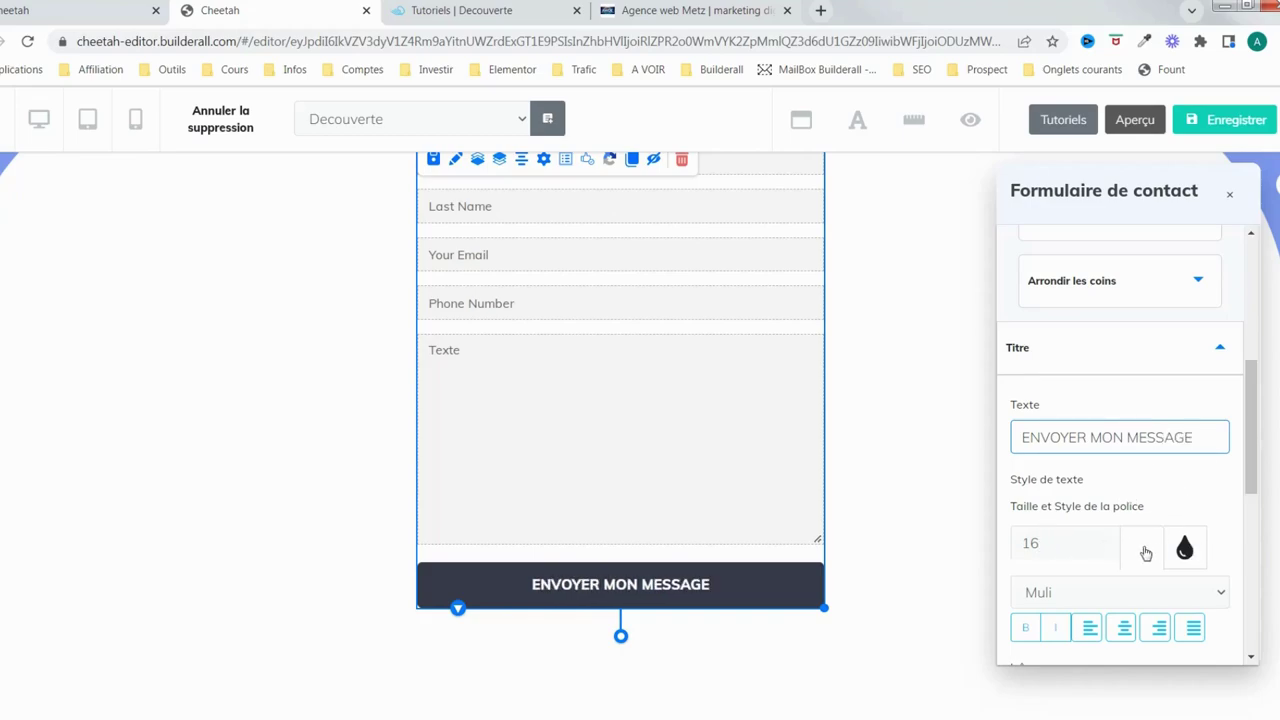
{"action": "scroll", "coordinate": [1140, 540], "scroll_direction": "down", "scroll_amount": 2}
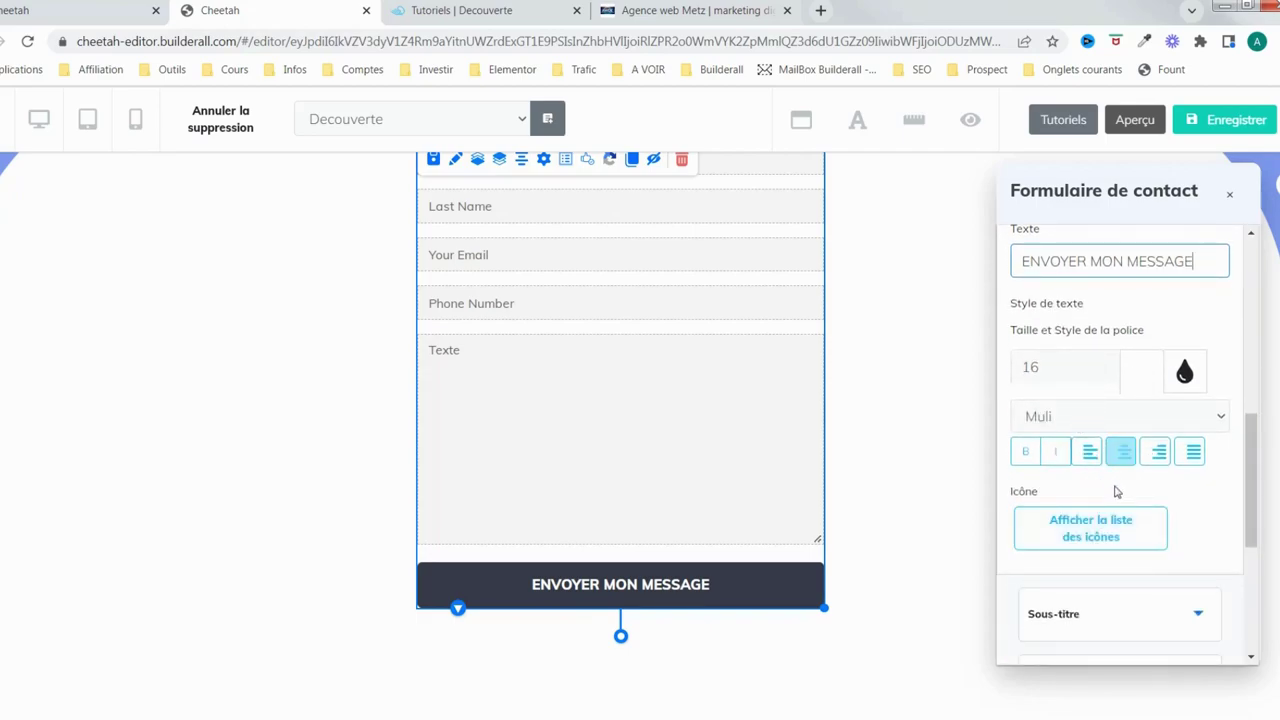
{"action": "scroll", "coordinate": [1170, 495], "scroll_direction": "down", "scroll_amount": 1}
Centre the button label and remove its bold and italic styling
{"action": "left_click", "coordinate": [1090, 366]}
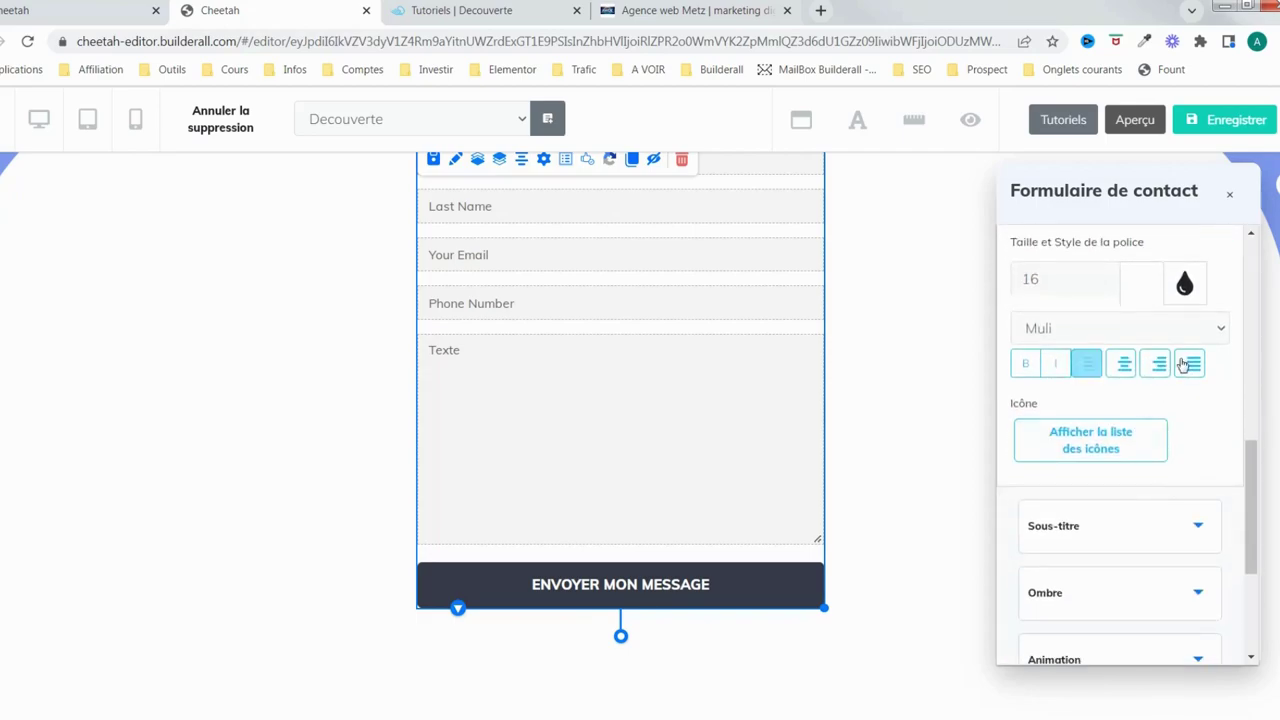
{"action": "left_click", "coordinate": [1123, 366]}
{"action": "left_click", "coordinate": [1157, 366]}
{"action": "left_click", "coordinate": [1196, 366]}
{"action": "left_click", "coordinate": [1123, 366]}
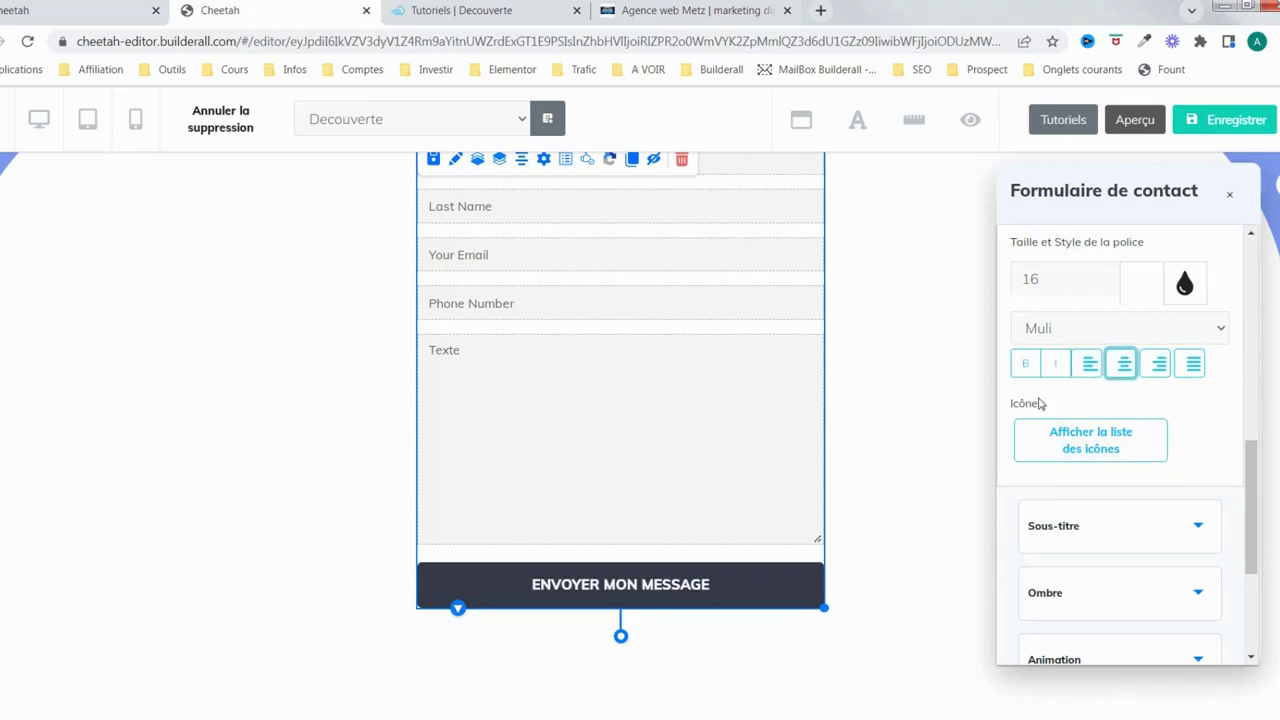
{"action": "left_click", "coordinate": [1026, 366]}
{"action": "left_click", "coordinate": [1058, 366]}
{"action": "left_click", "coordinate": [1058, 366]}
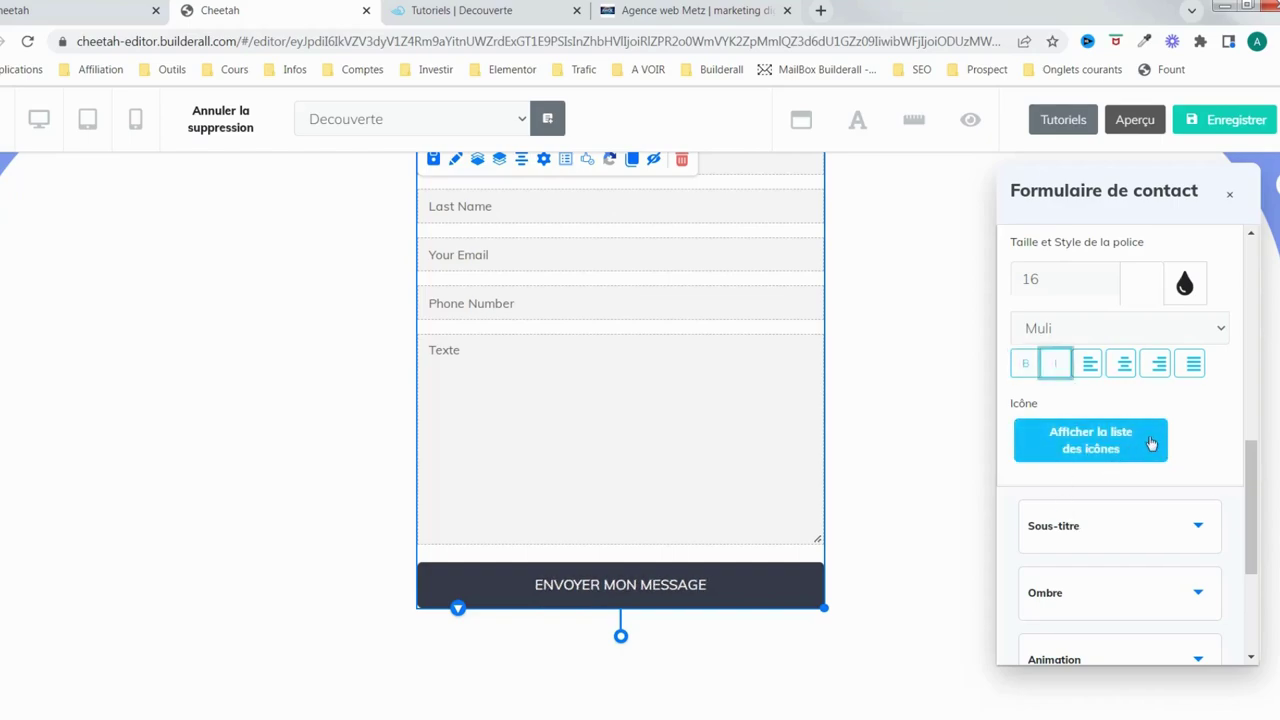
Make the ENVOYER MON MESSAGE label bold again
{"action": "scroll", "coordinate": [1100, 476], "scroll_direction": "down", "scroll_amount": 1}
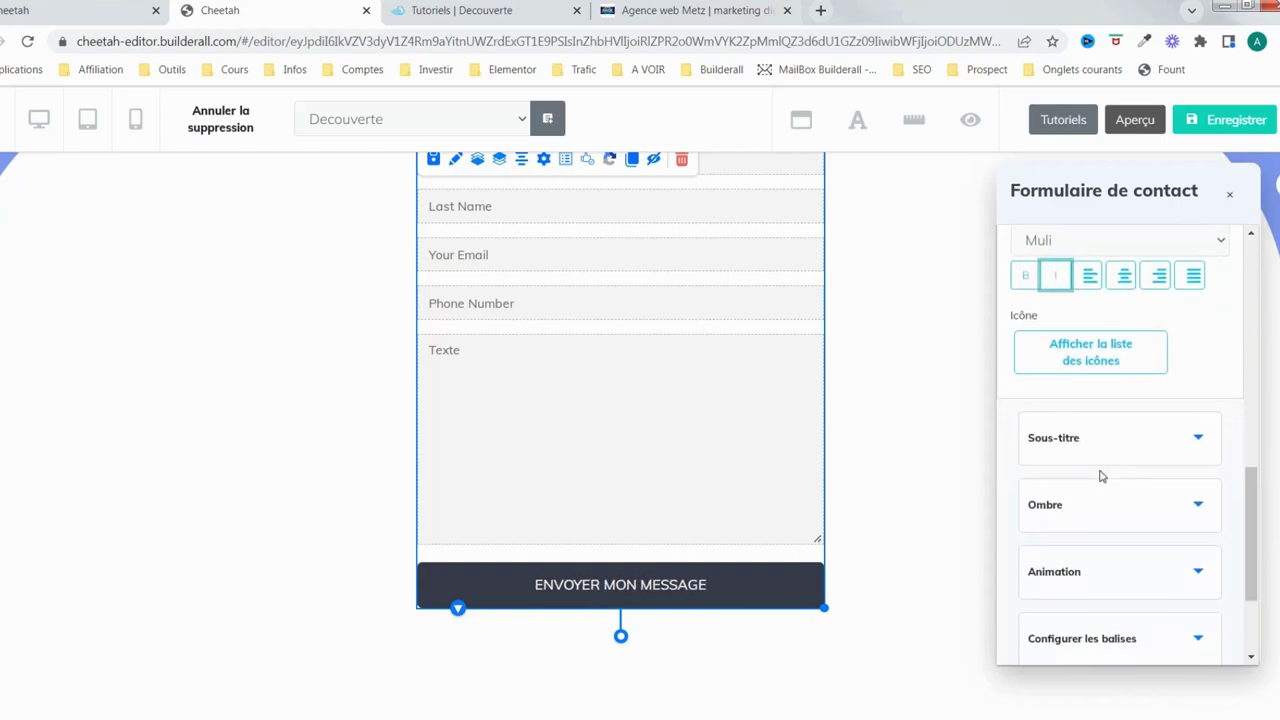
{"action": "left_click", "coordinate": [1199, 440]}
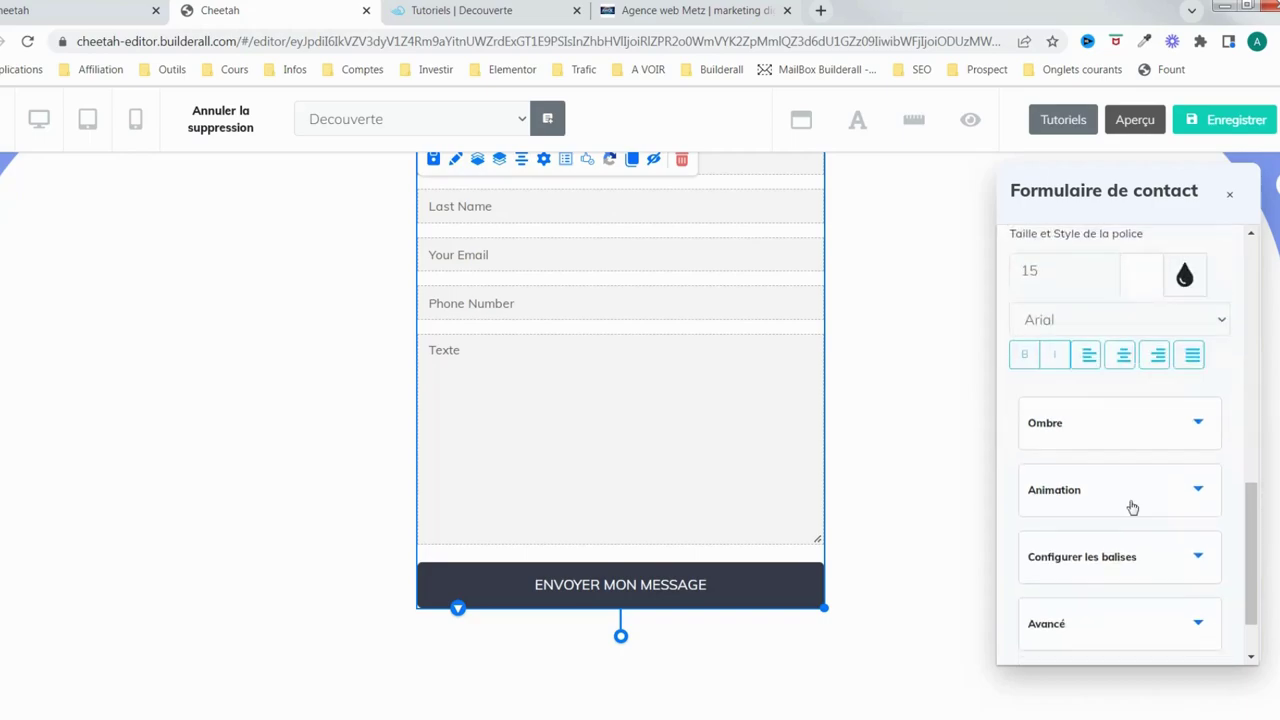
{"action": "scroll", "coordinate": [1134, 437], "scroll_direction": "up", "scroll_amount": 3}
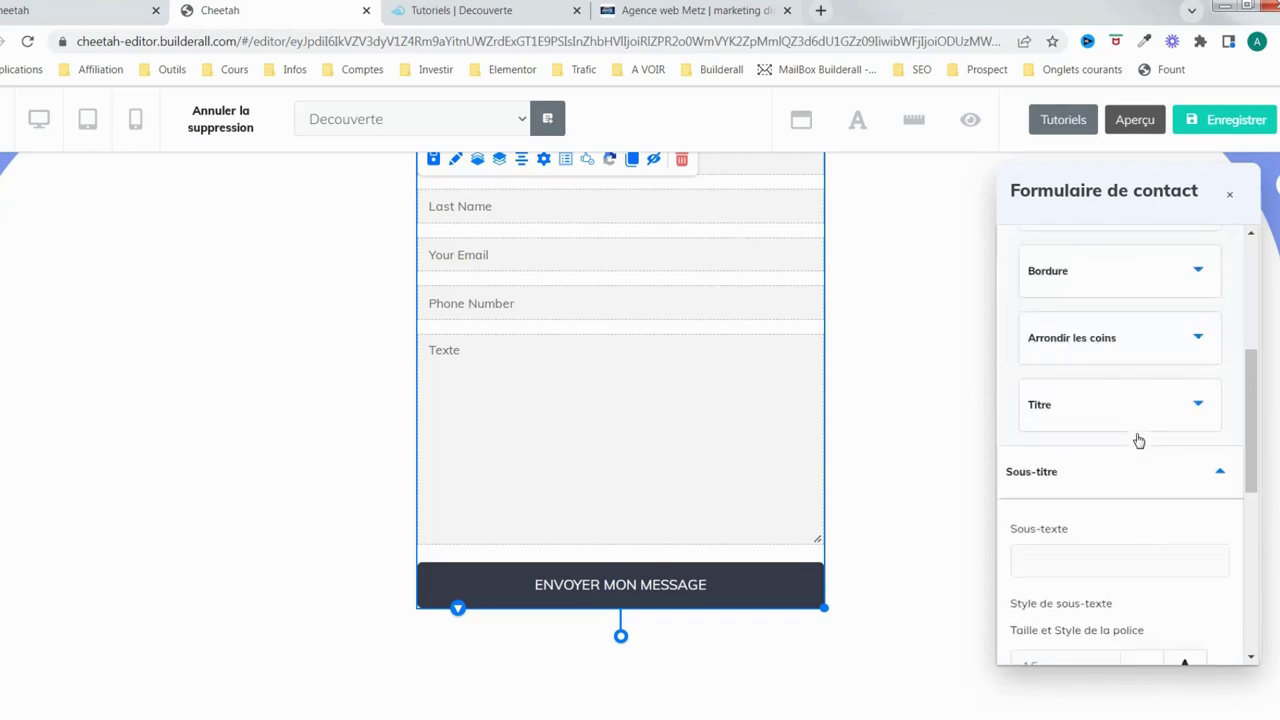
{"action": "scroll", "coordinate": [1076, 455], "scroll_direction": "down", "scroll_amount": 2}
{"action": "scroll", "coordinate": [1086, 485], "scroll_direction": "up", "scroll_amount": 1}
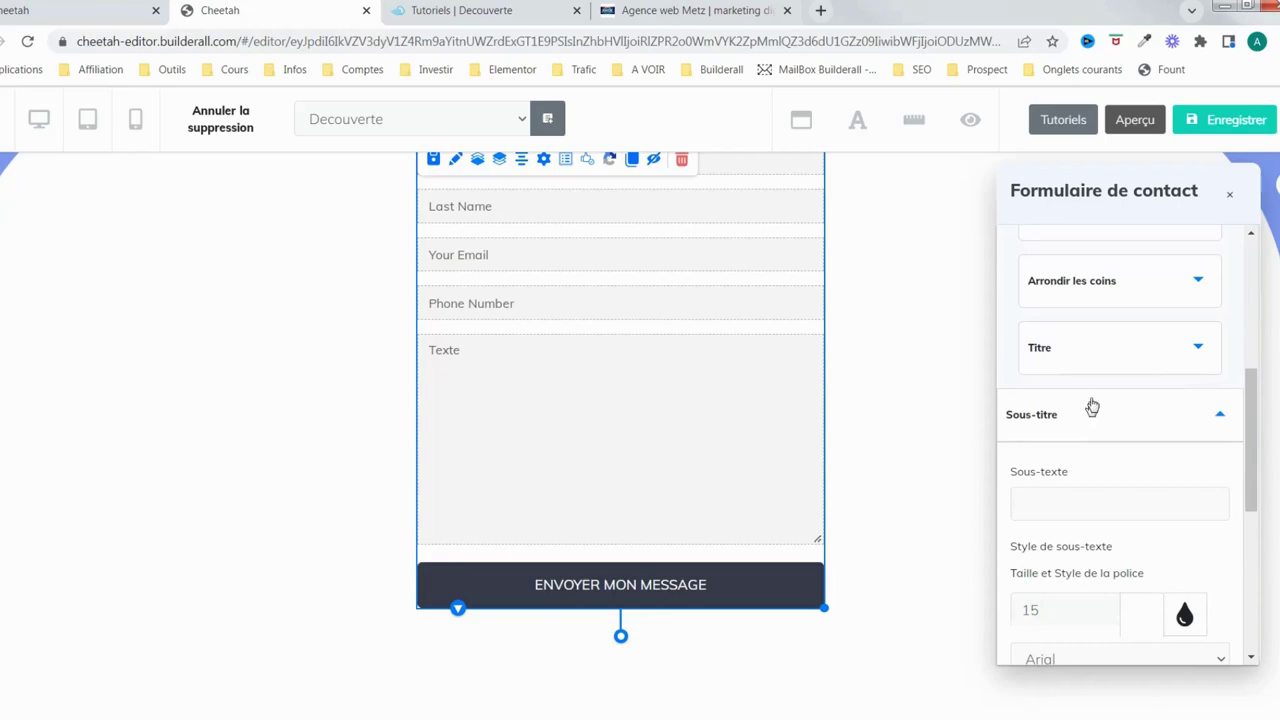
{"action": "left_click", "coordinate": [1114, 364]}
{"action": "scroll", "coordinate": [1110, 463], "scroll_direction": "down", "scroll_amount": 1}
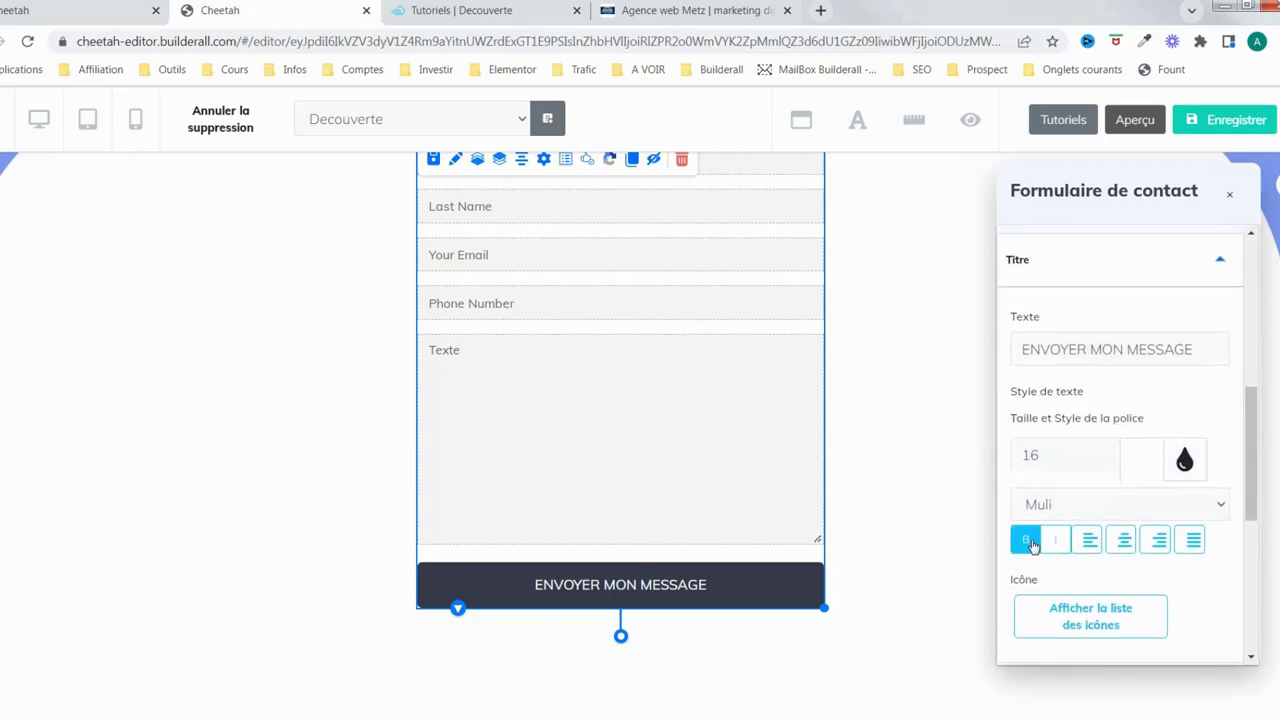
{"action": "left_click", "coordinate": [1025, 534]}
{"action": "scroll", "coordinate": [1068, 543], "scroll_direction": "down", "scroll_amount": 3}
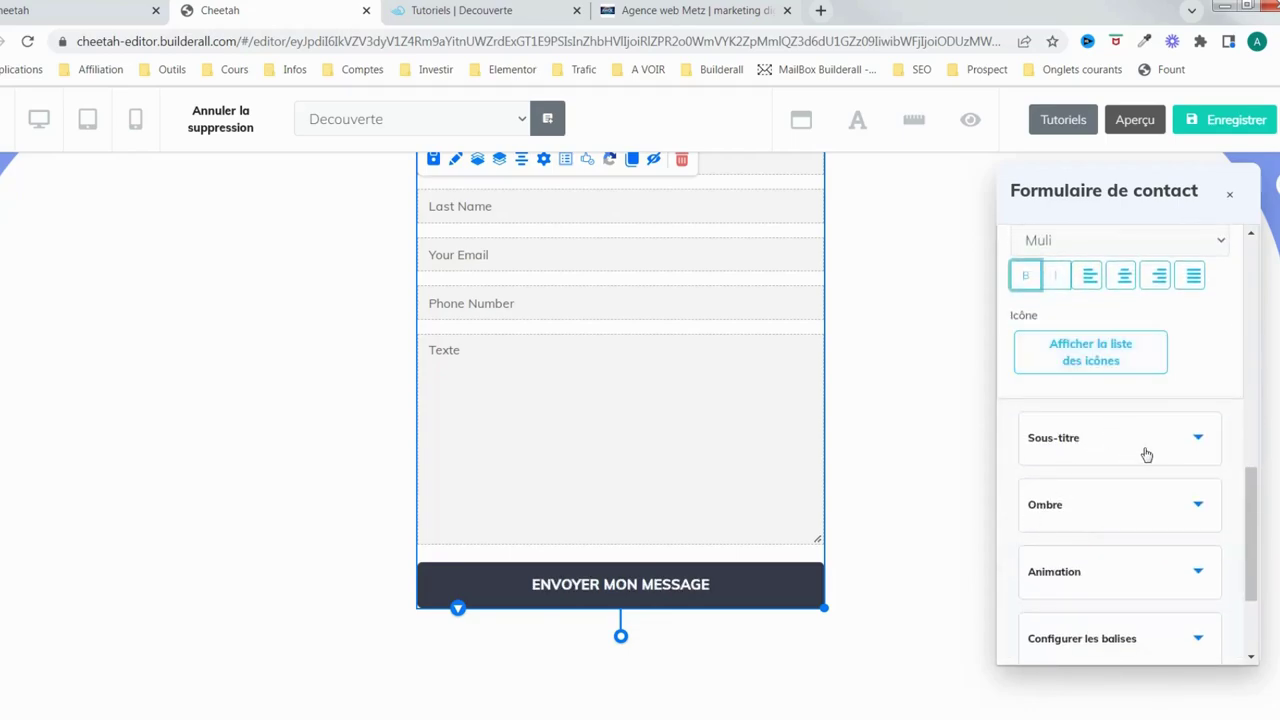
Enter Maintenant as the button's subtitle text
{"action": "left_click", "coordinate": [1147, 450]}
{"action": "scroll", "coordinate": [1140, 466], "scroll_direction": "down", "scroll_amount": 2}
{"action": "scroll", "coordinate": [1090, 480], "scroll_direction": "up", "scroll_amount": 3}
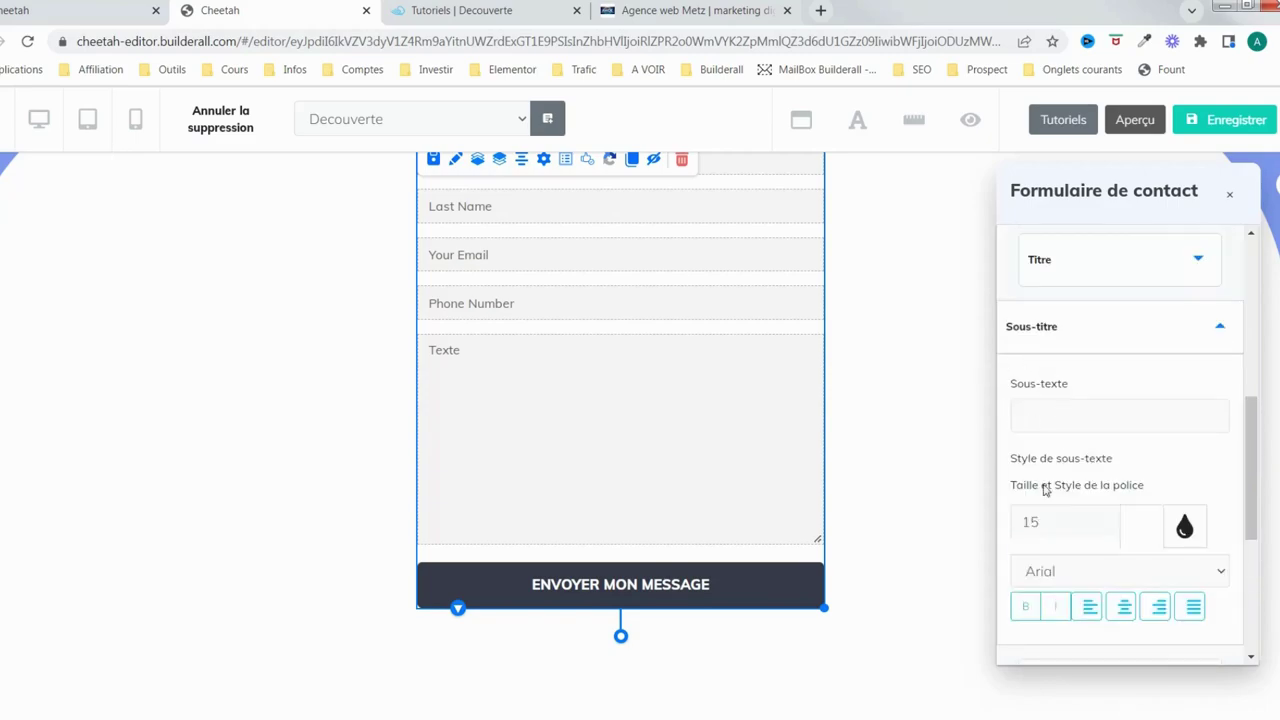
{"action": "left_click", "coordinate": [1059, 421]}
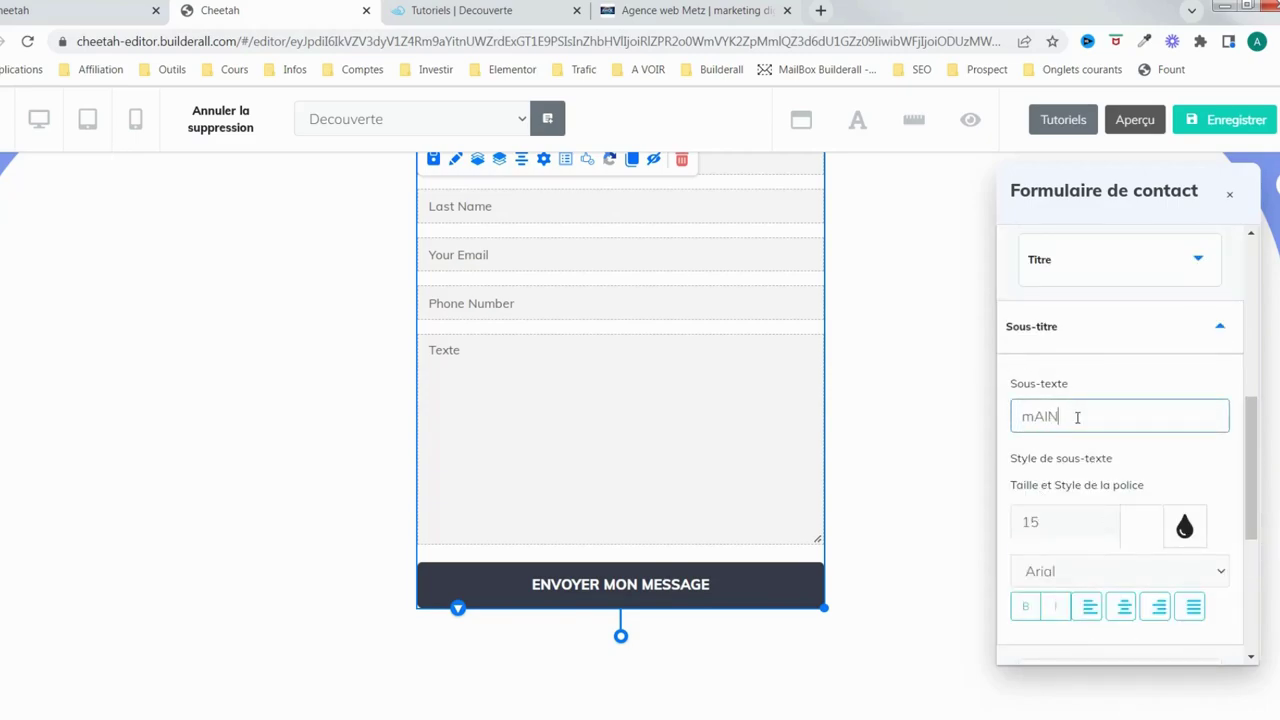
{"action": "key", "text": "ctrl+a"}
{"action": "key", "text": "End"}
{"action": "key", "text": "BackSpace"}
{"action": "key", "text": "BackSpace"}
{"action": "key", "text": "BackSpace"}
{"action": "key", "text": "BackSpace"}
{"action": "key", "text": "BackSpace"}
{"action": "key", "text": "BackSpace"}
{"action": "key", "text": "BackSpace"}
{"action": "key", "text": "BackSpace"}
{"action": "key", "text": "BackSpace"}
{"action": "key", "text": "Caps_Lock"}
{"action": "type", "text": "Maintenant"}
Right-align the subtitle and colour it near-white
{"action": "scroll", "coordinate": [1150, 440], "scroll_direction": "down", "scroll_amount": 2}
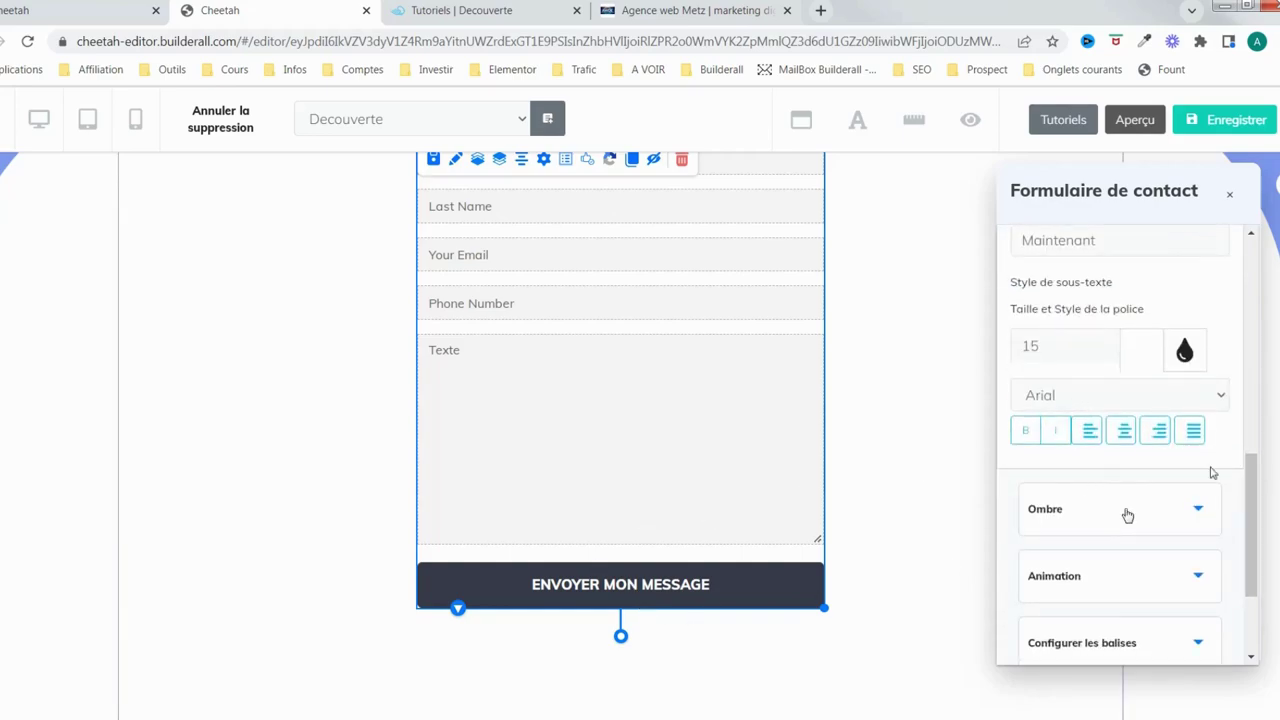
{"action": "left_click", "coordinate": [1158, 430]}
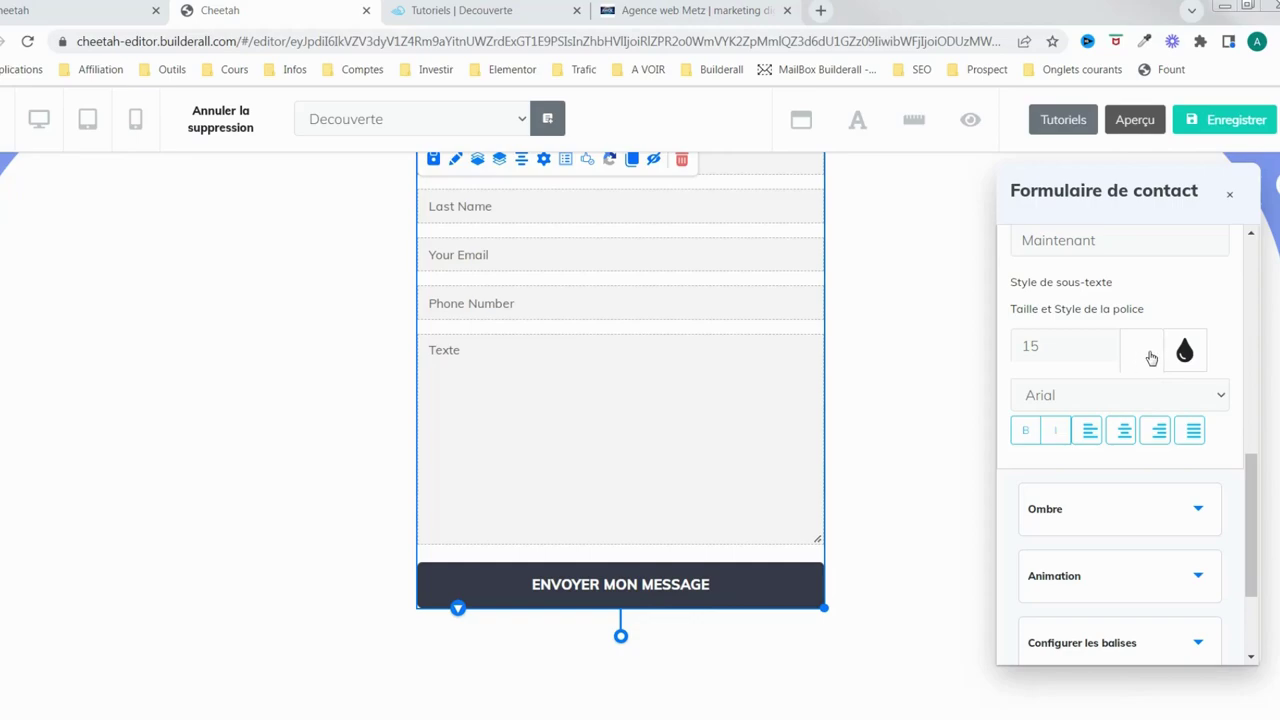
{"action": "scroll", "coordinate": [1160, 330], "scroll_direction": "up", "scroll_amount": 3}
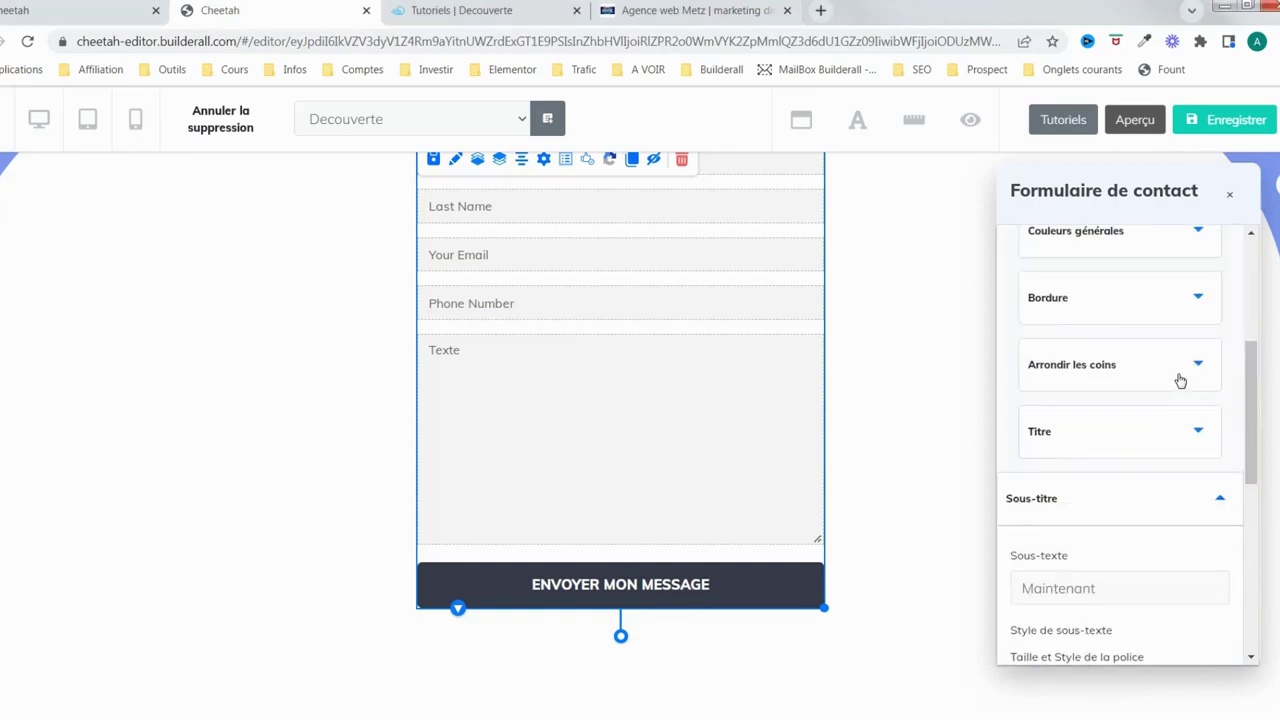
{"action": "scroll", "coordinate": [1177, 380], "scroll_direction": "down", "scroll_amount": 2}
{"action": "scroll", "coordinate": [1123, 457], "scroll_direction": "down", "scroll_amount": 1}
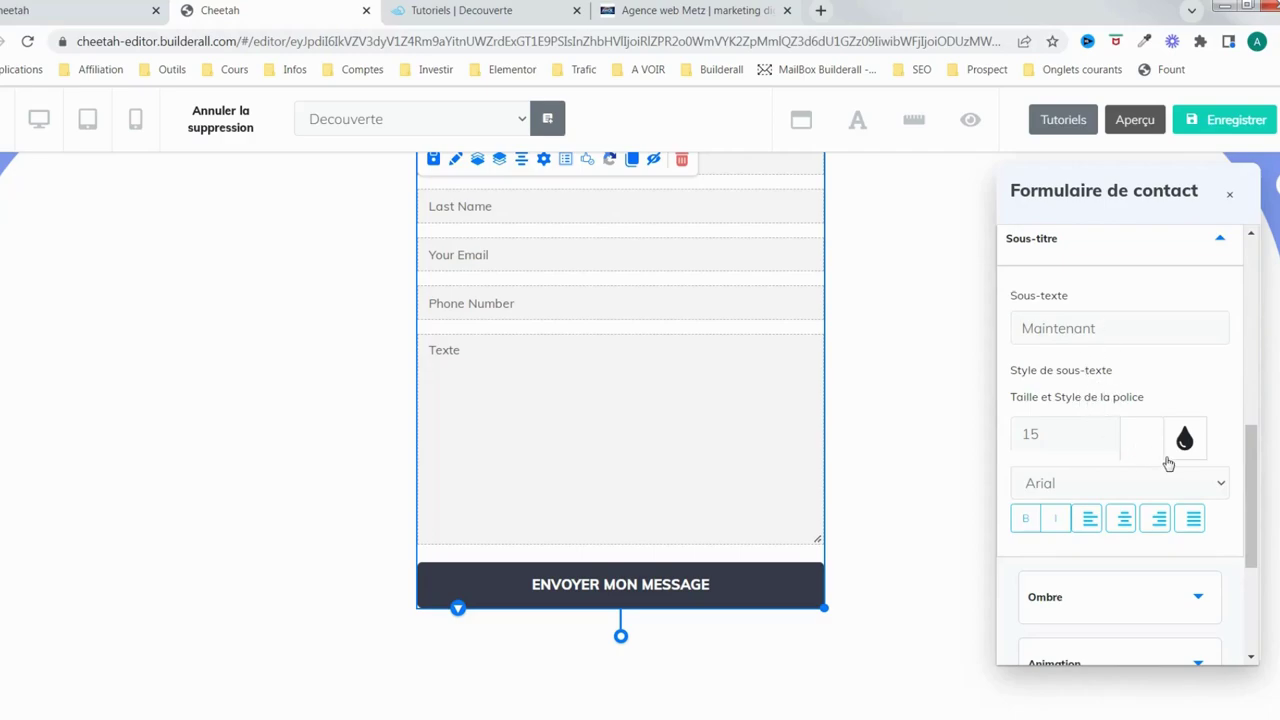
{"action": "left_click", "coordinate": [1142, 440]}
{"action": "left_click", "coordinate": [1110, 515]}
{"action": "mouse_move", "coordinate": [1115, 505]}
{"action": "left_mouse_down"}
{"action": "mouse_move", "coordinate": [1086, 514]}
{"action": "mouse_move", "coordinate": [1010, 477]}
{"action": "left_mouse_up"}
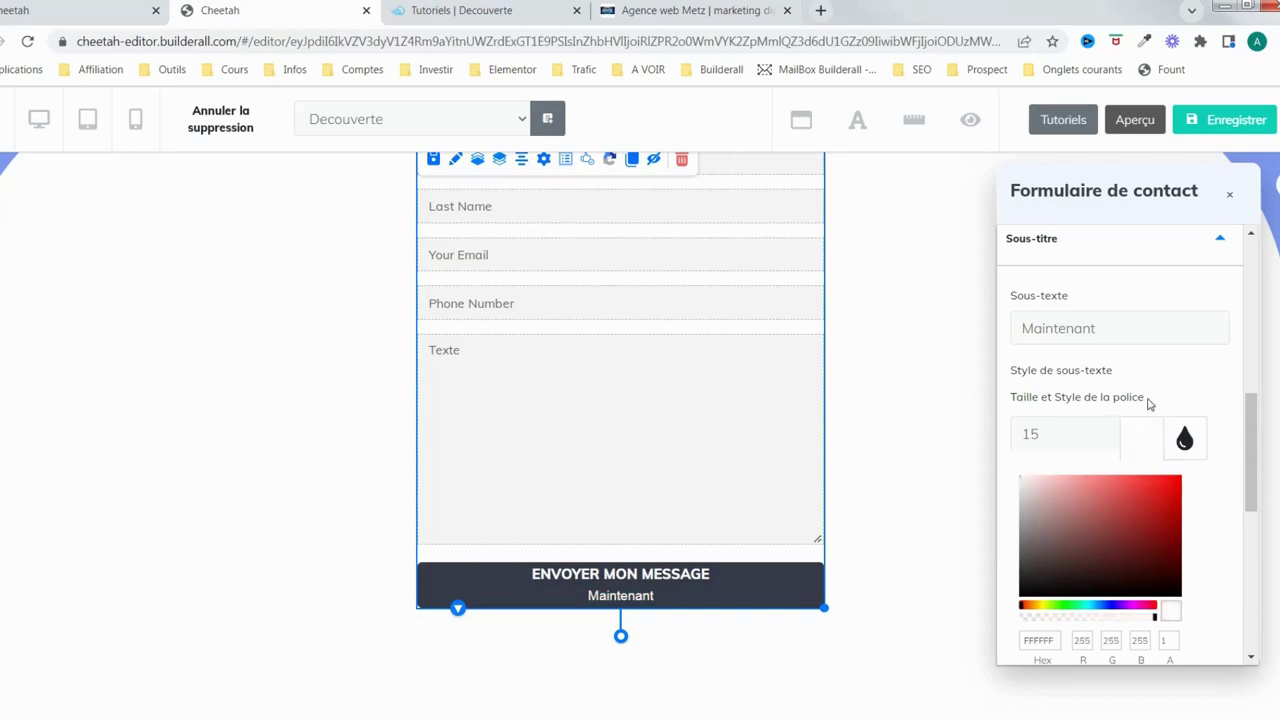
{"action": "left_click", "coordinate": [1138, 446]}
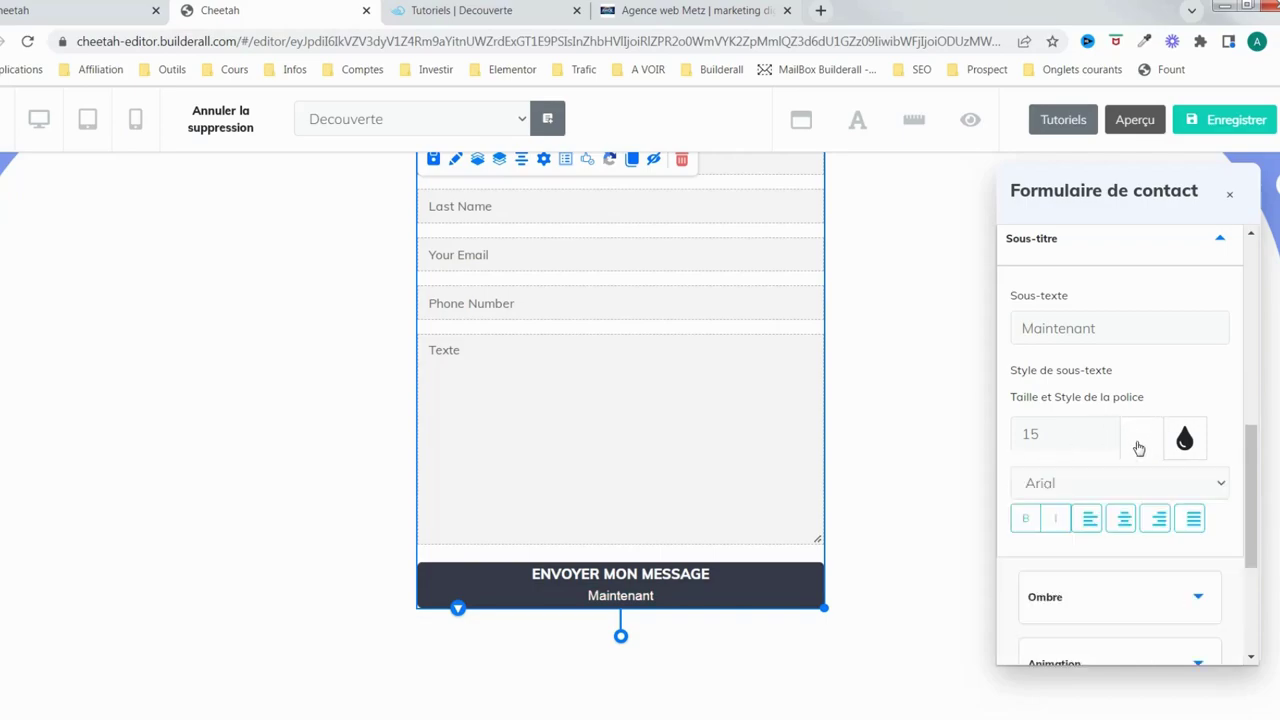
Style the subtitle in italic Muli Light
{"action": "left_click", "coordinate": [1027, 518]}
{"action": "left_click", "coordinate": [1090, 483]}
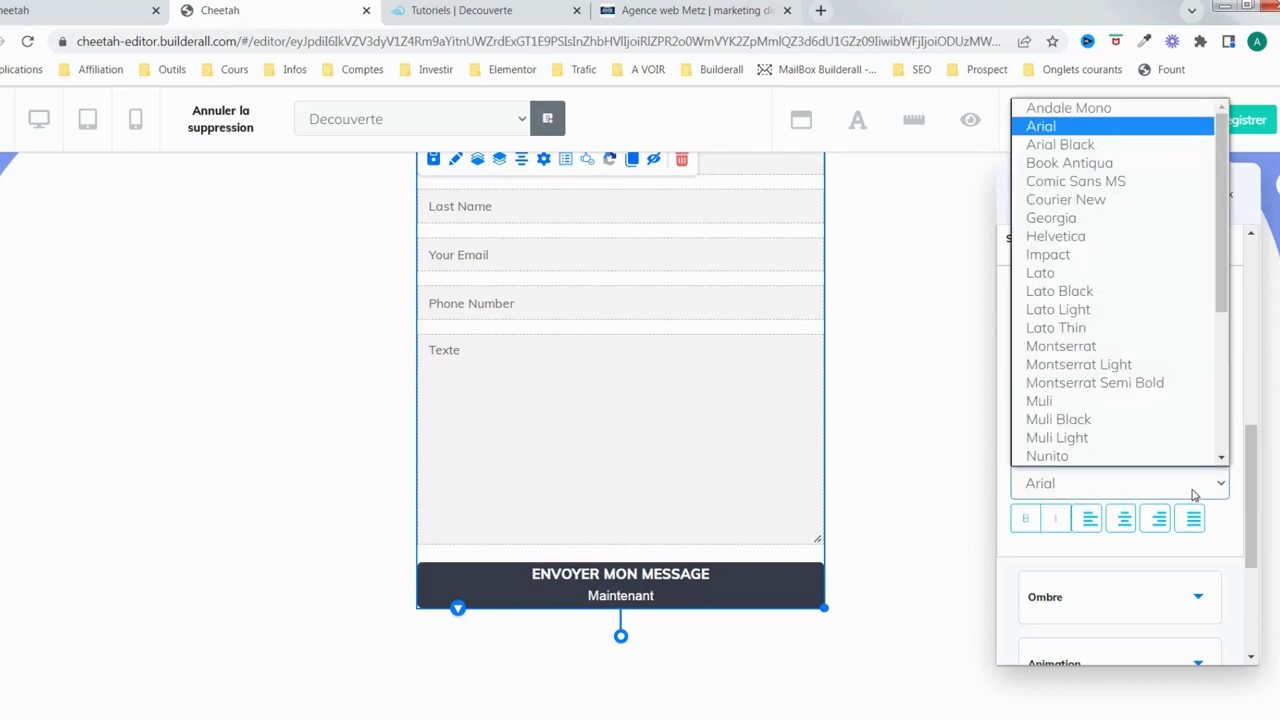
{"action": "left_click", "coordinate": [1080, 437]}
{"action": "left_click", "coordinate": [1057, 524]}
{"action": "scroll", "coordinate": [1117, 487], "scroll_direction": "down", "scroll_amount": 3}
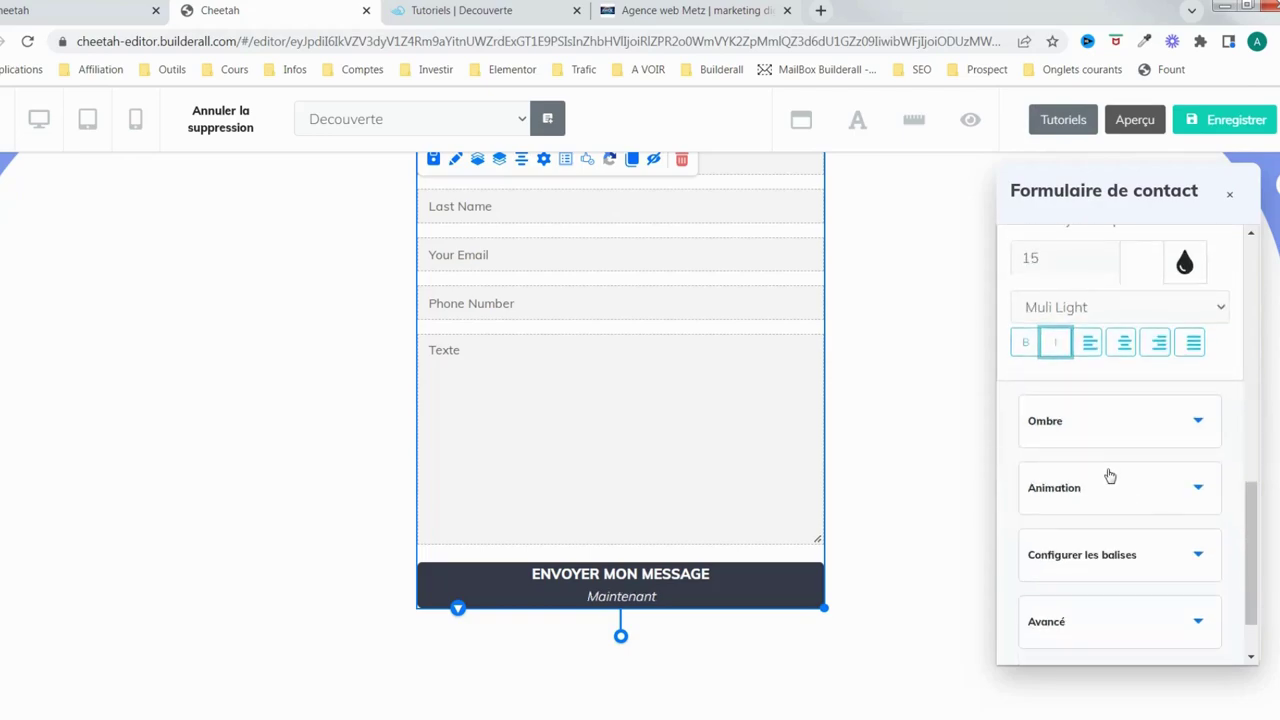
{"action": "left_click", "coordinate": [1175, 418]}
{"action": "scroll", "coordinate": [1151, 420], "scroll_direction": "up", "scroll_amount": 2}
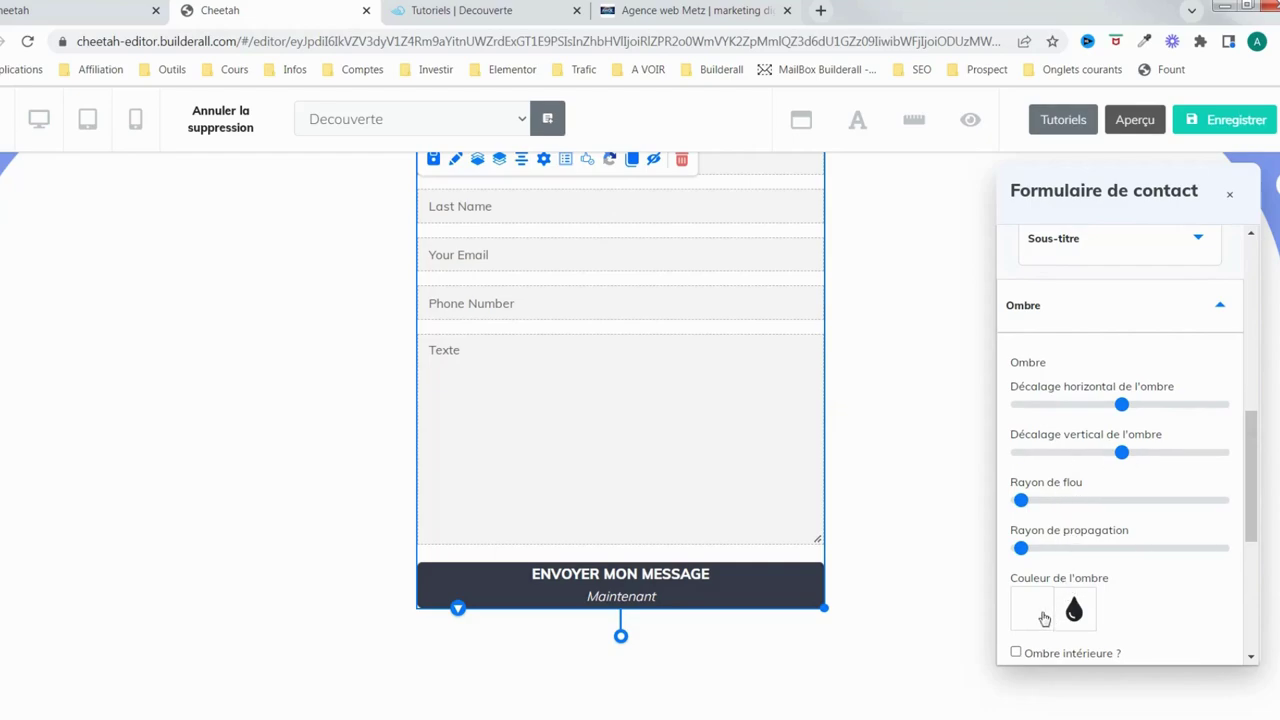
Increase the send button shadow's blur and spread and shift it slightly right and down
{"action": "left_click_drag", "start_coordinate": [1022, 502], "coordinate": [1038, 501]}
{"action": "left_click_drag", "start_coordinate": [1021, 548], "coordinate": [1029, 548]}
{"action": "left_click", "coordinate": [1035, 610]}
{"action": "scroll", "coordinate": [1075, 600], "scroll_direction": "down", "scroll_amount": 4}
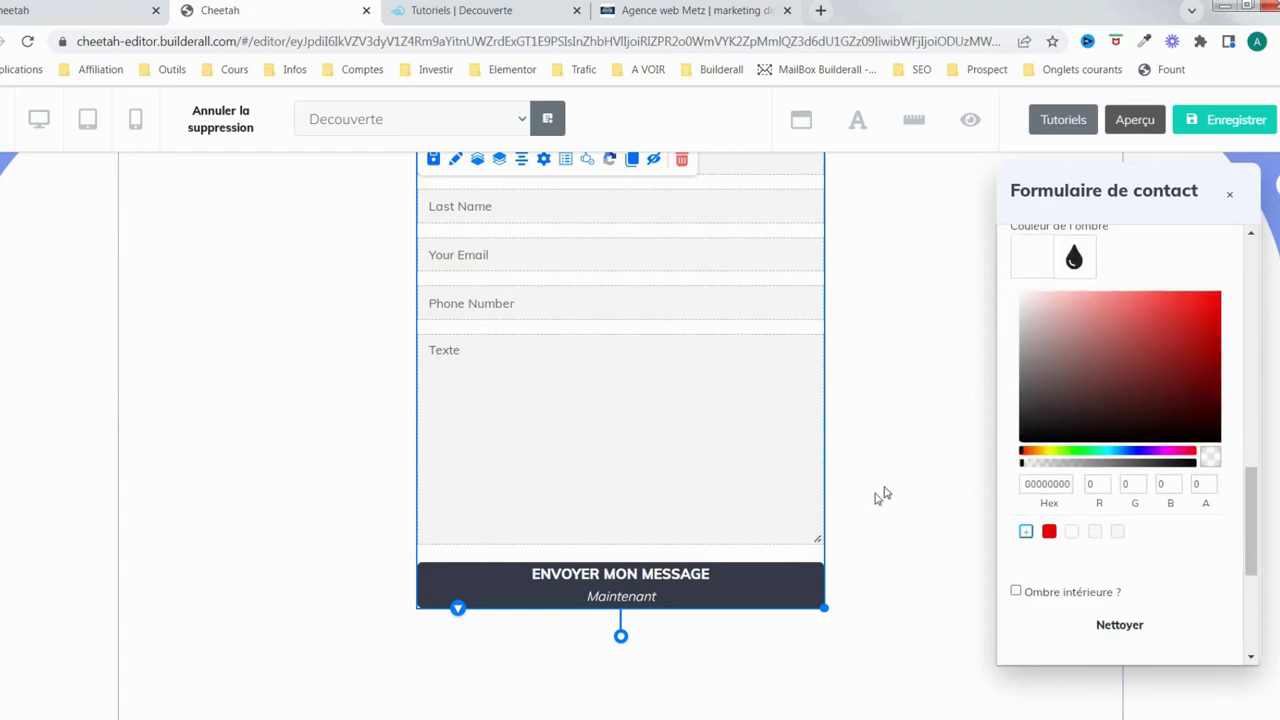
{"action": "scroll", "coordinate": [1150, 409], "scroll_direction": "up", "scroll_amount": 3}
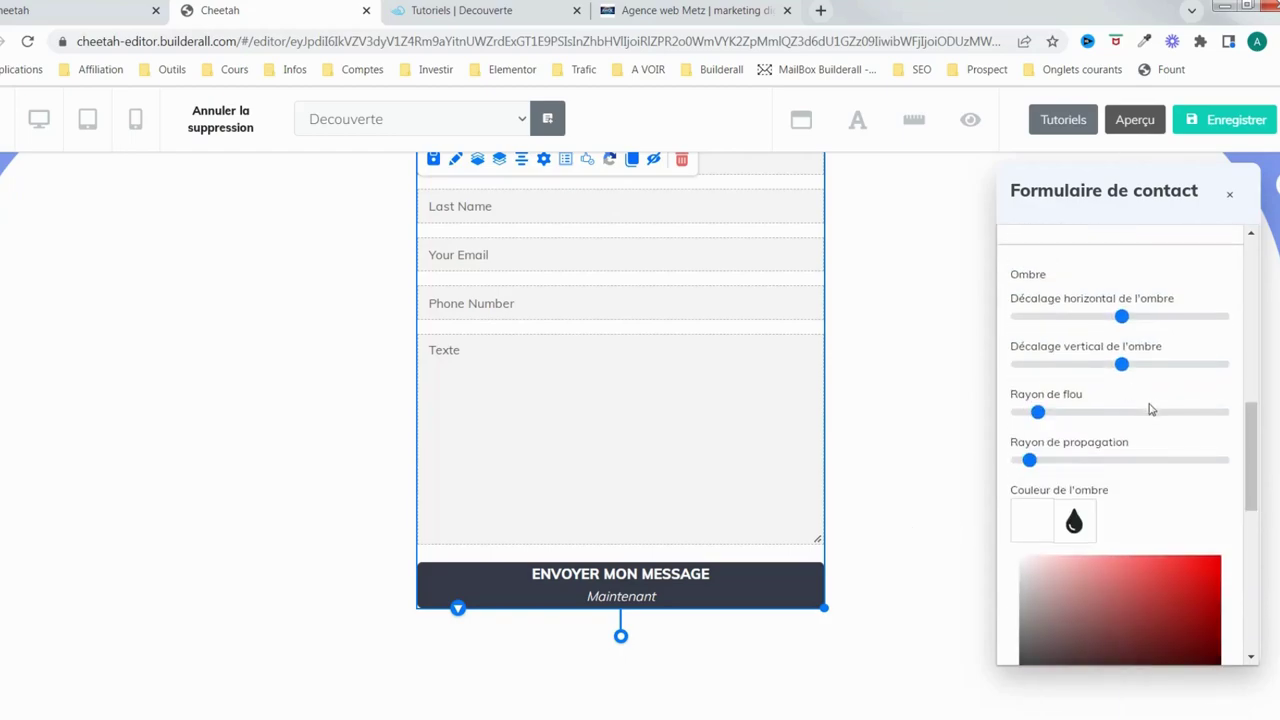
{"action": "left_click", "coordinate": [1042, 412]}
{"action": "left_click", "coordinate": [1045, 461]}
{"action": "left_click", "coordinate": [1130, 316]}
{"action": "left_click", "coordinate": [1128, 364]}
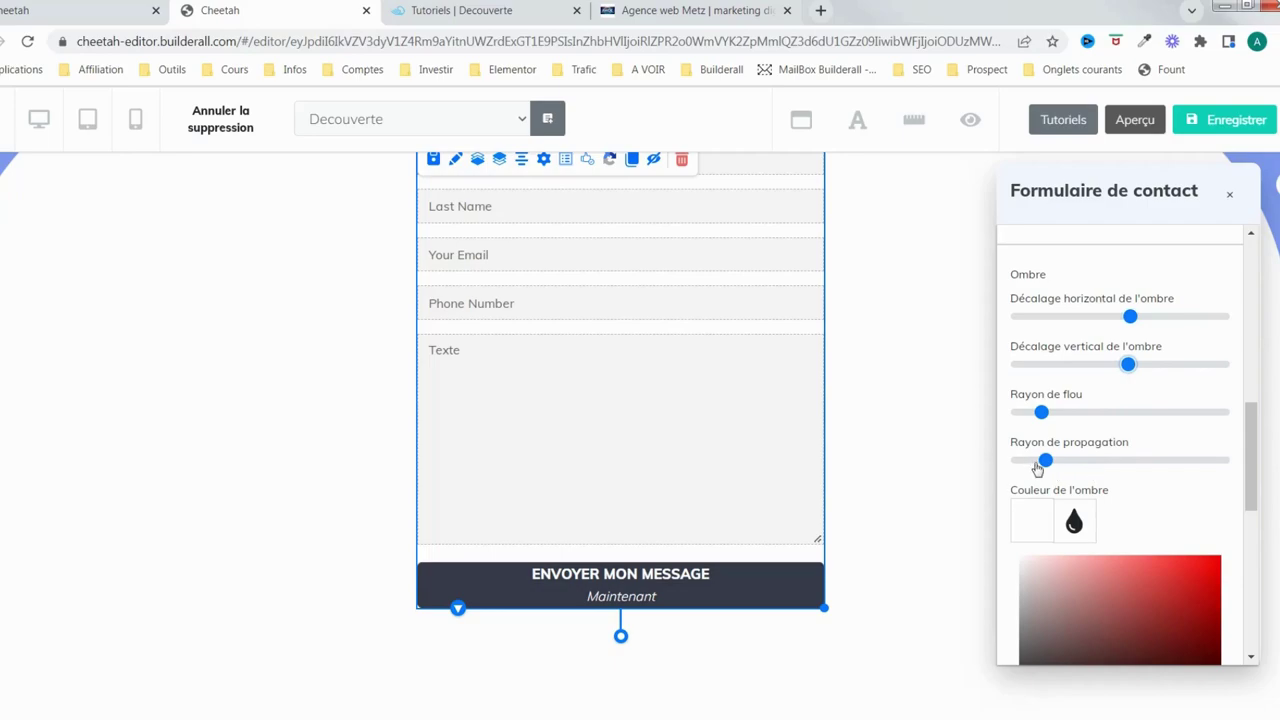
{"action": "scroll", "coordinate": [1100, 460], "scroll_direction": "down", "scroll_amount": 2}
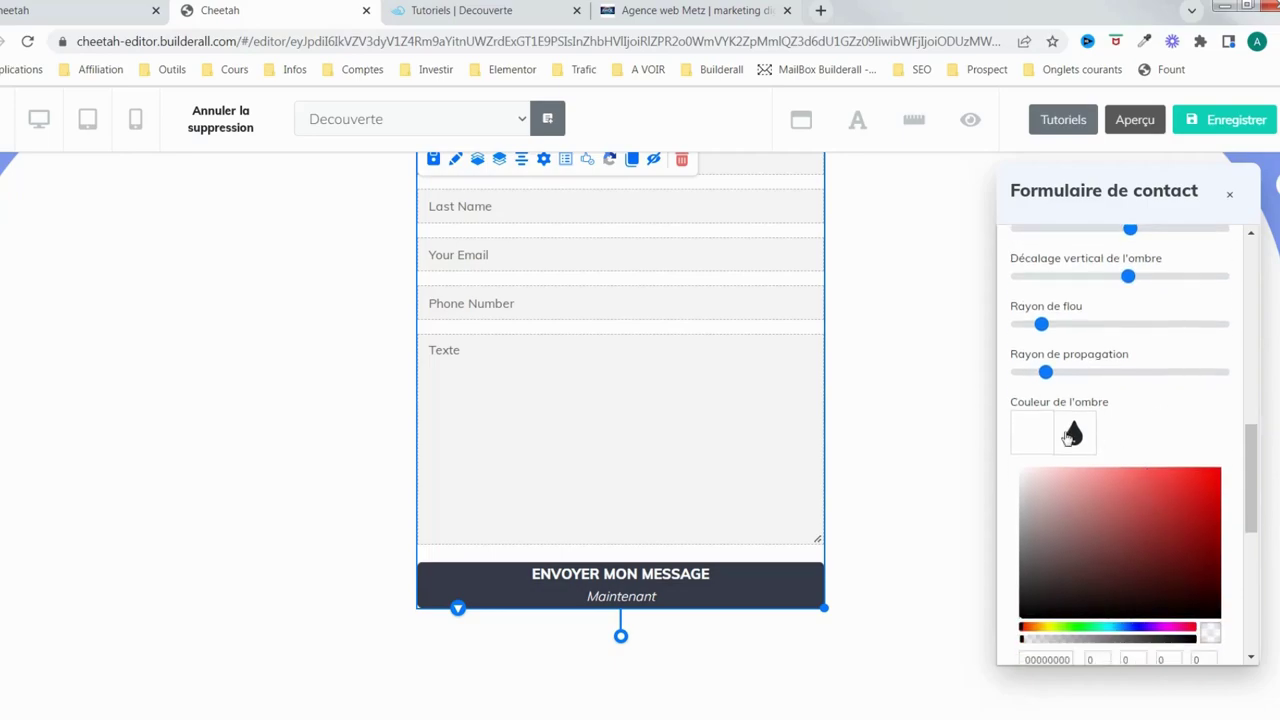
{"action": "scroll", "coordinate": [1137, 472], "scroll_direction": "down", "scroll_amount": 1}
{"action": "scroll", "coordinate": [1137, 472], "scroll_direction": "down", "scroll_amount": 1}
Set the shadow colour to grey 807B7BF7 at 0.97 opacity
{"action": "left_click", "coordinate": [1048, 508]}
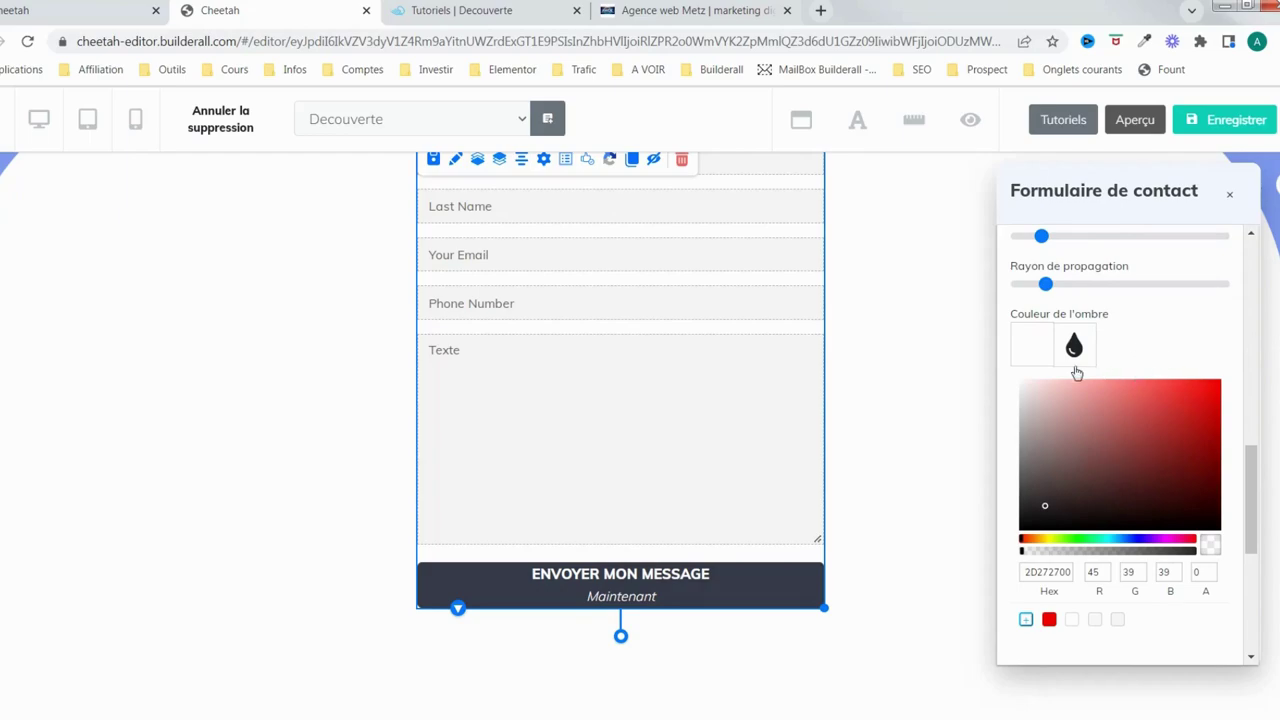
{"action": "left_click", "coordinate": [1034, 358]}
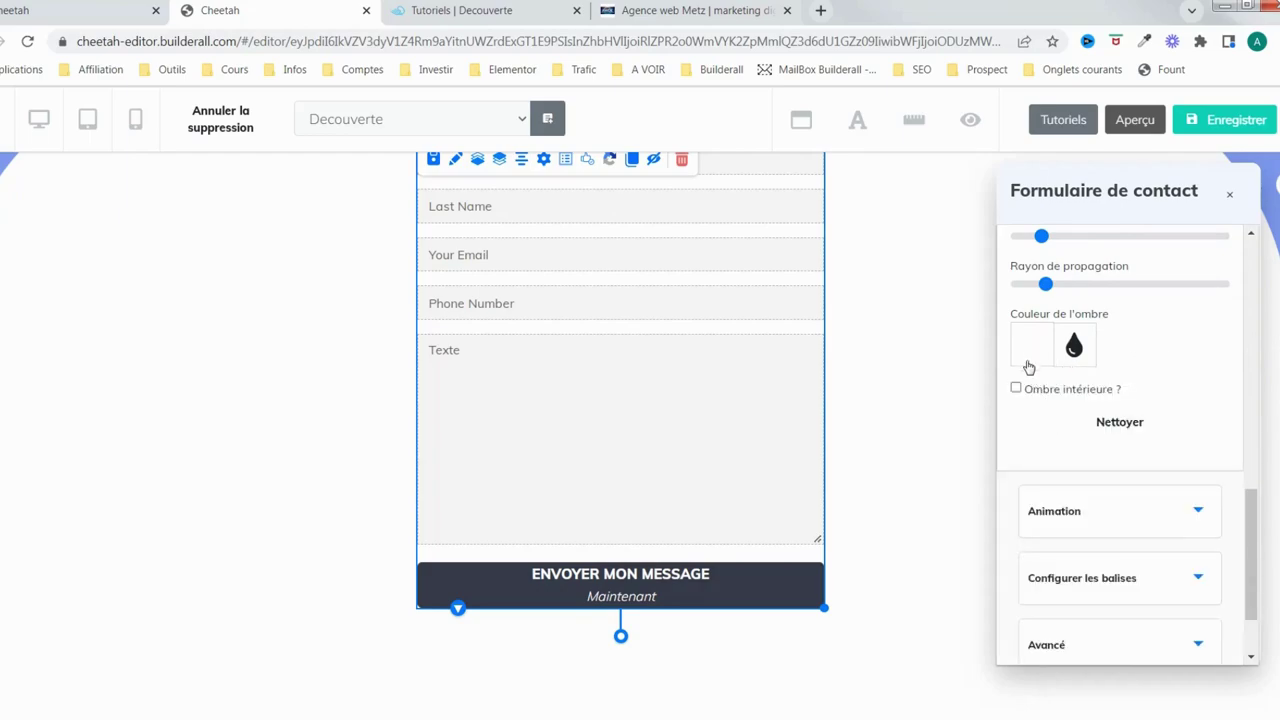
{"action": "left_click", "coordinate": [1029, 368]}
{"action": "left_click", "coordinate": [1058, 502]}
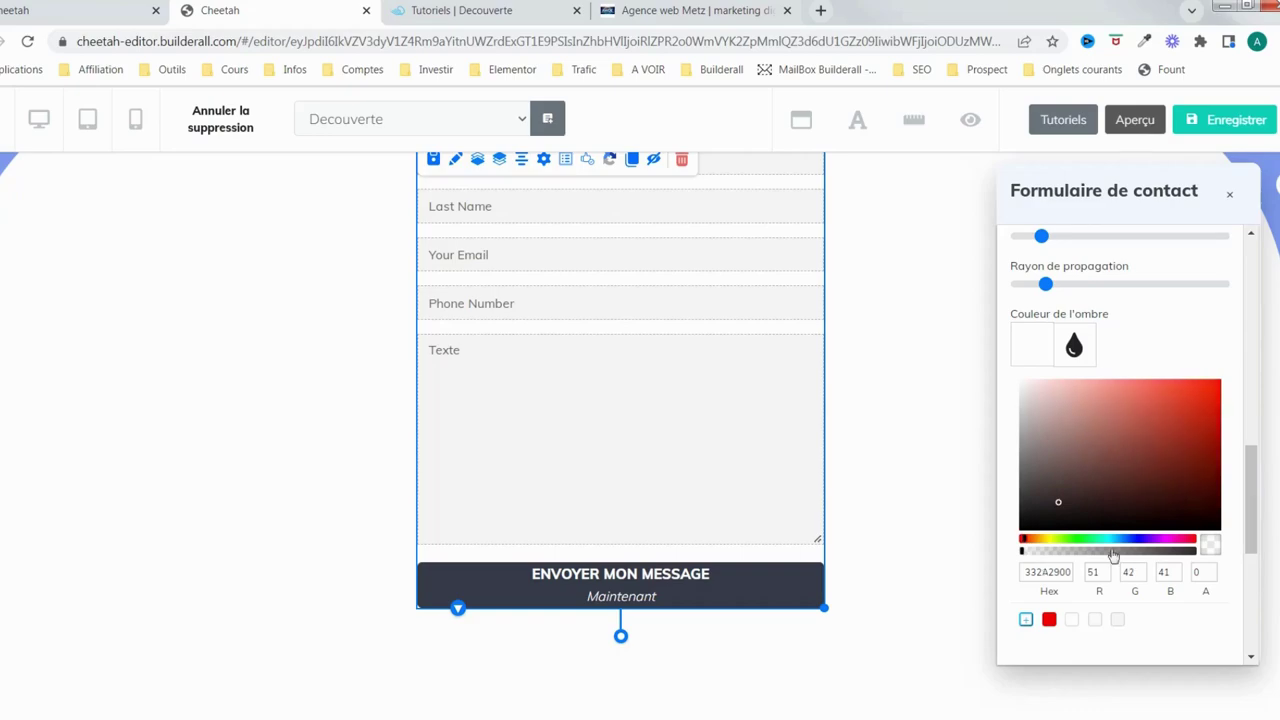
{"action": "left_click", "coordinate": [1038, 509]}
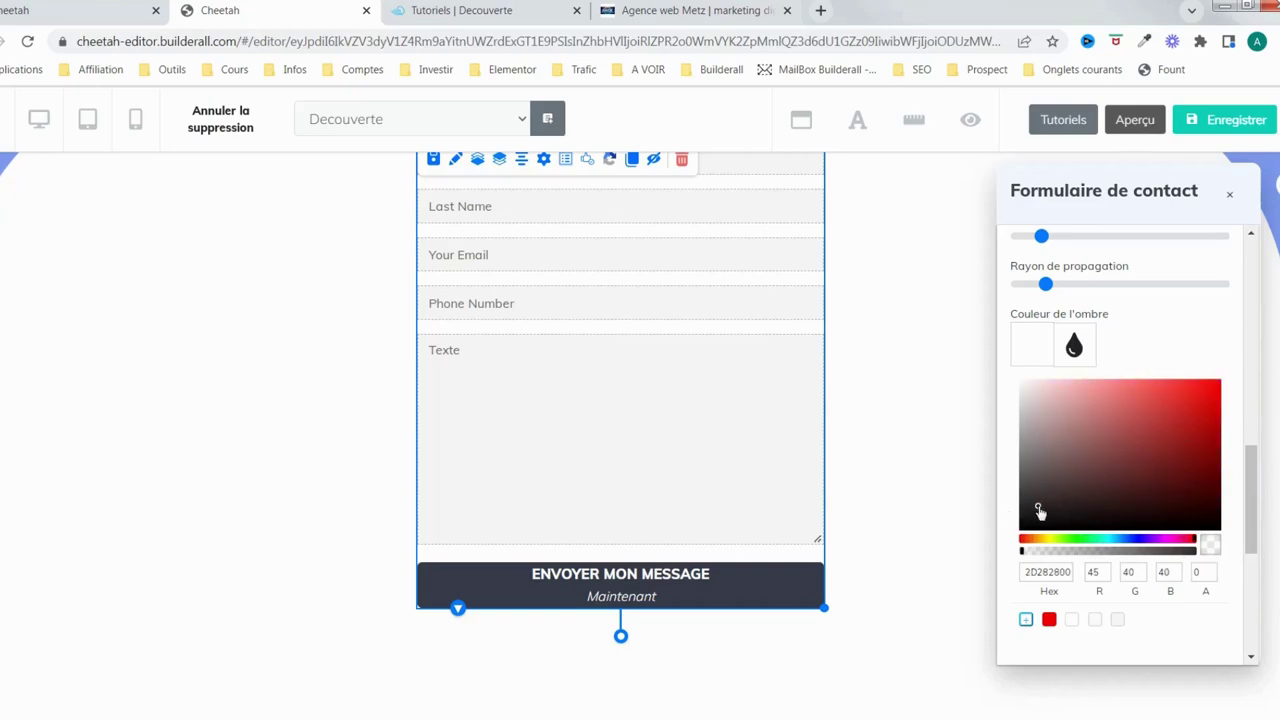
{"action": "left_click_drag", "start_coordinate": [1175, 553], "coordinate": [1192, 556]}
{"action": "left_click_drag", "start_coordinate": [1052, 505], "coordinate": [1029, 462]}
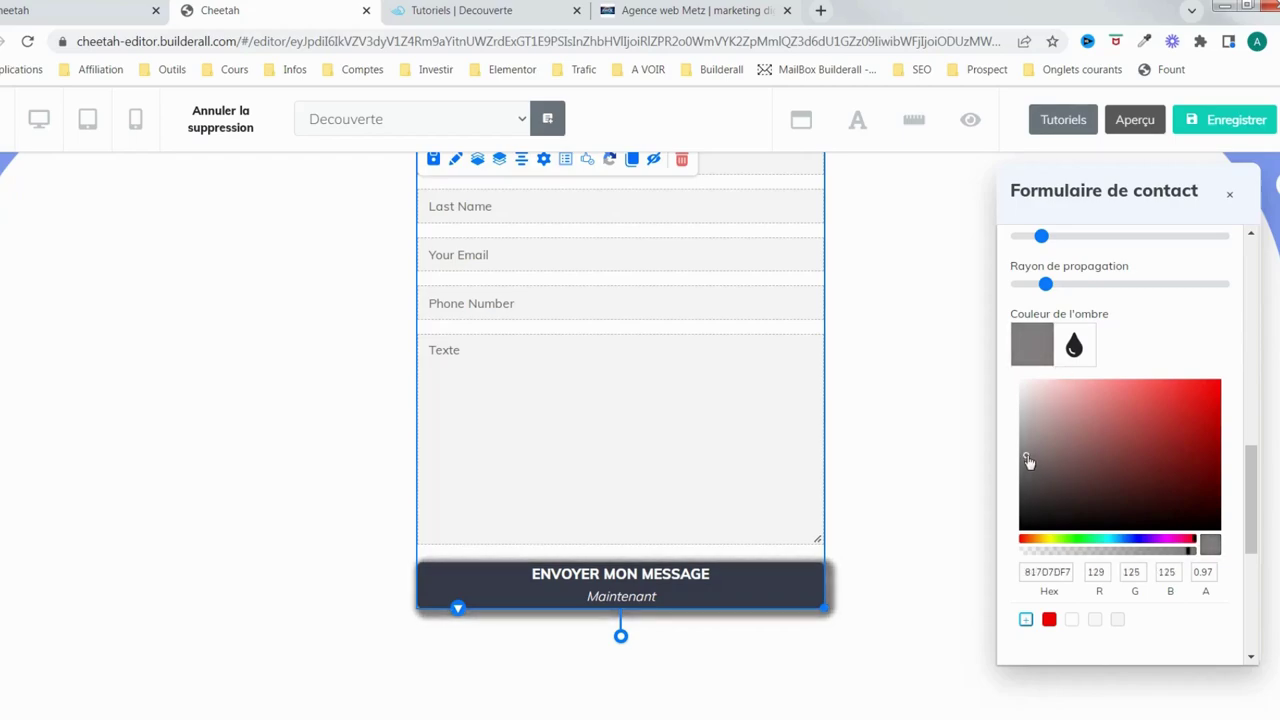
Reduce the shadow spread to zero, re-centre its offsets, and expand the Animation section
{"action": "left_click_drag", "start_coordinate": [1045, 285], "coordinate": [1017, 287]}
{"action": "left_click_drag", "start_coordinate": [1044, 241], "coordinate": [1064, 240]}
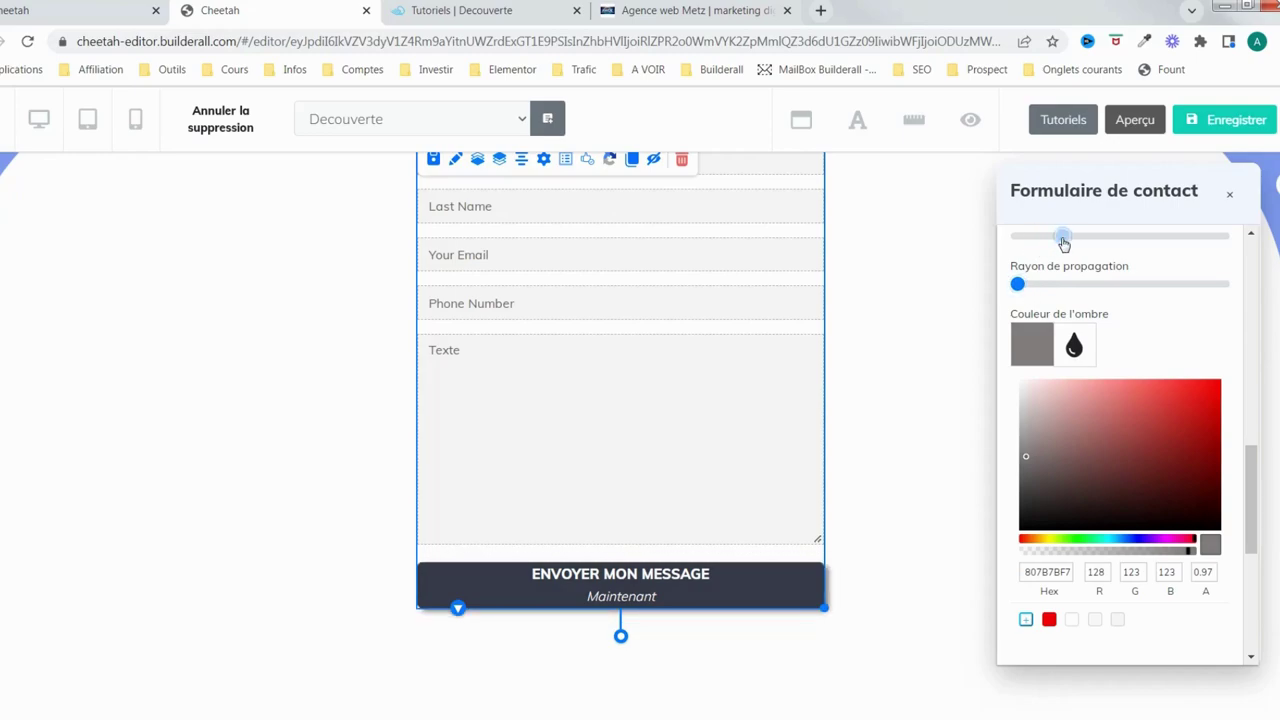
{"action": "scroll", "coordinate": [1172, 345], "scroll_direction": "up", "scroll_amount": 3}
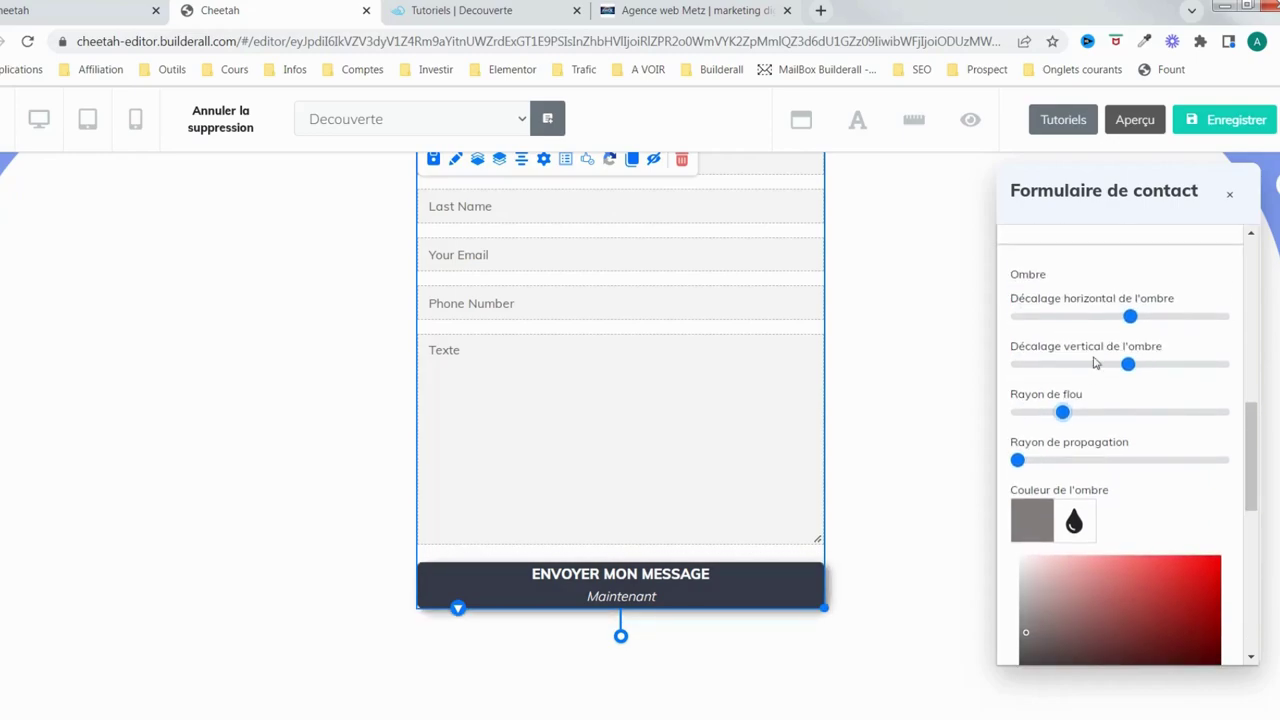
{"action": "left_click_drag", "start_coordinate": [1126, 364], "coordinate": [1123, 366]}
{"action": "left_click_drag", "start_coordinate": [1130, 316], "coordinate": [1119, 316]}
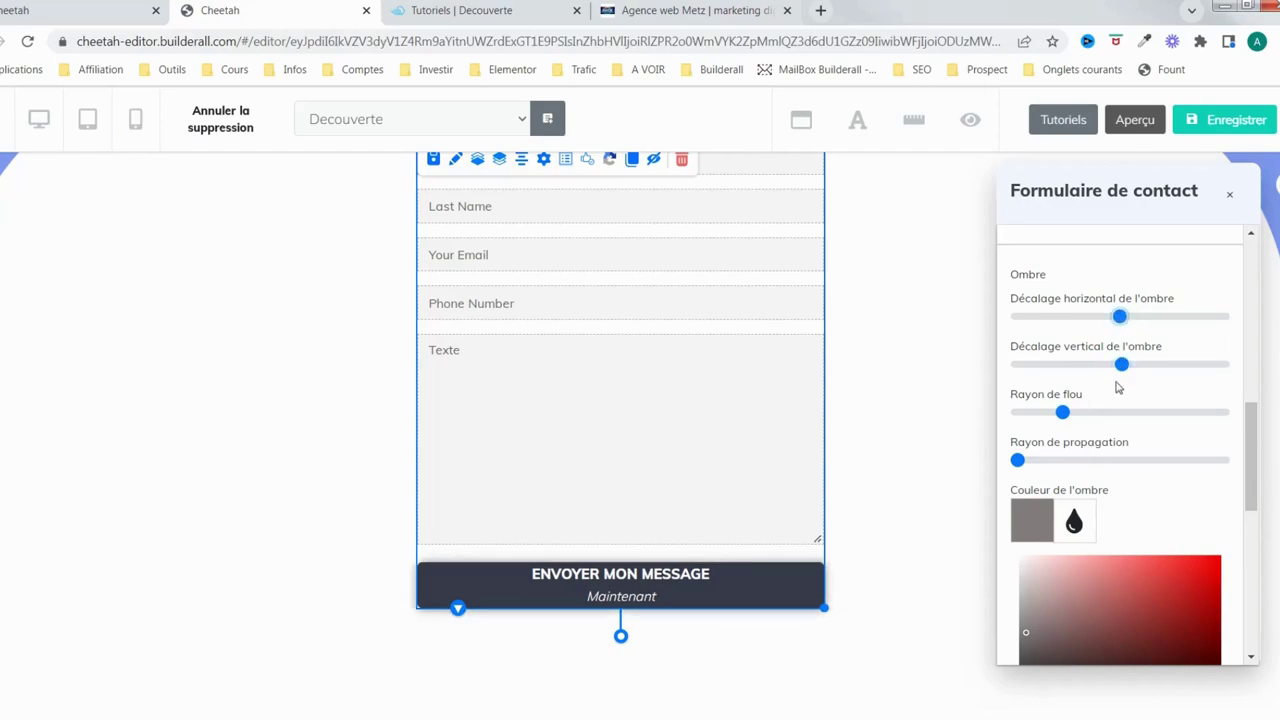
{"action": "scroll", "coordinate": [1118, 387], "scroll_direction": "down", "scroll_amount": 3}
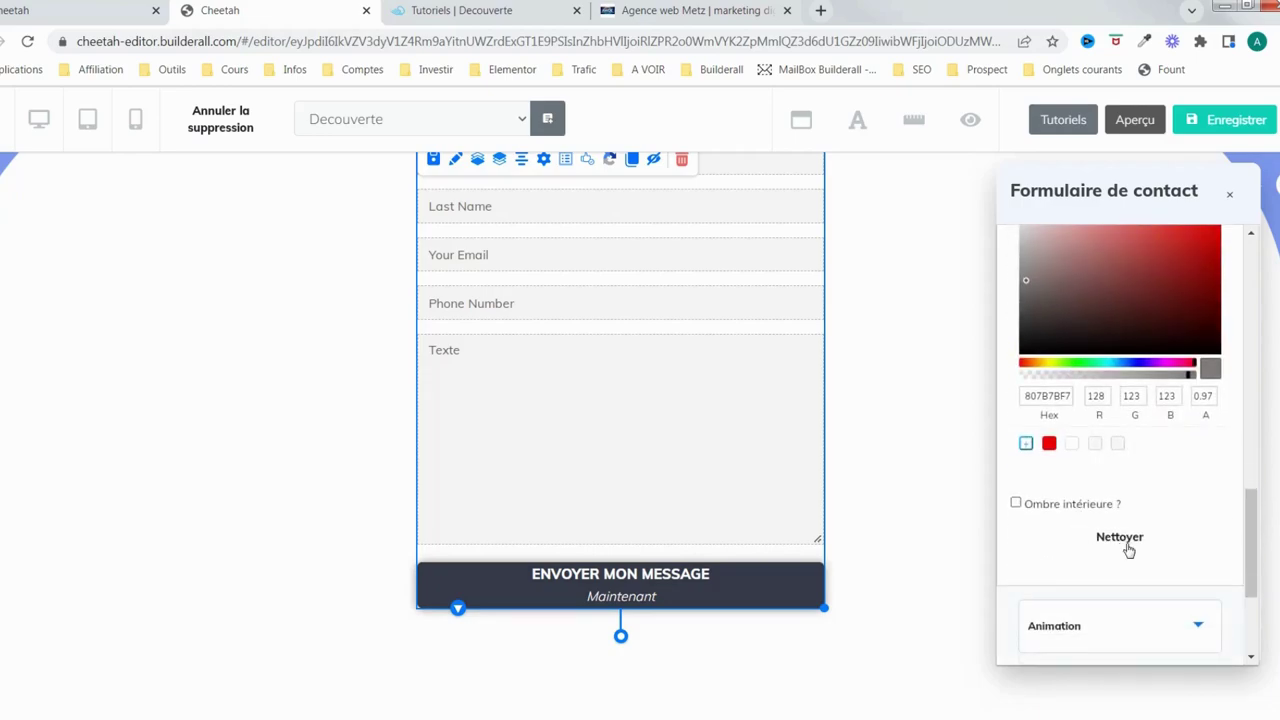
{"action": "scroll", "coordinate": [1127, 545], "scroll_direction": "down", "scroll_amount": 2}
{"action": "left_click", "coordinate": [1147, 462]}
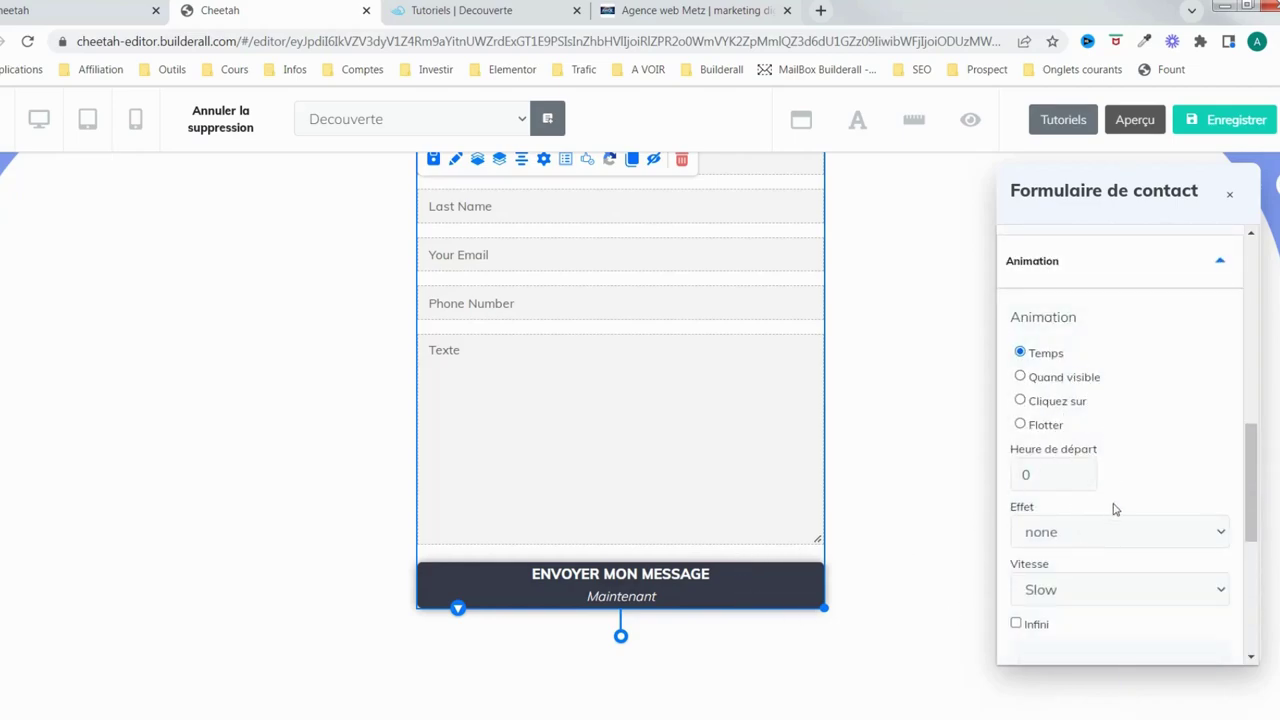
{"action": "scroll", "coordinate": [1130, 478], "scroll_direction": "down", "scroll_amount": 2}
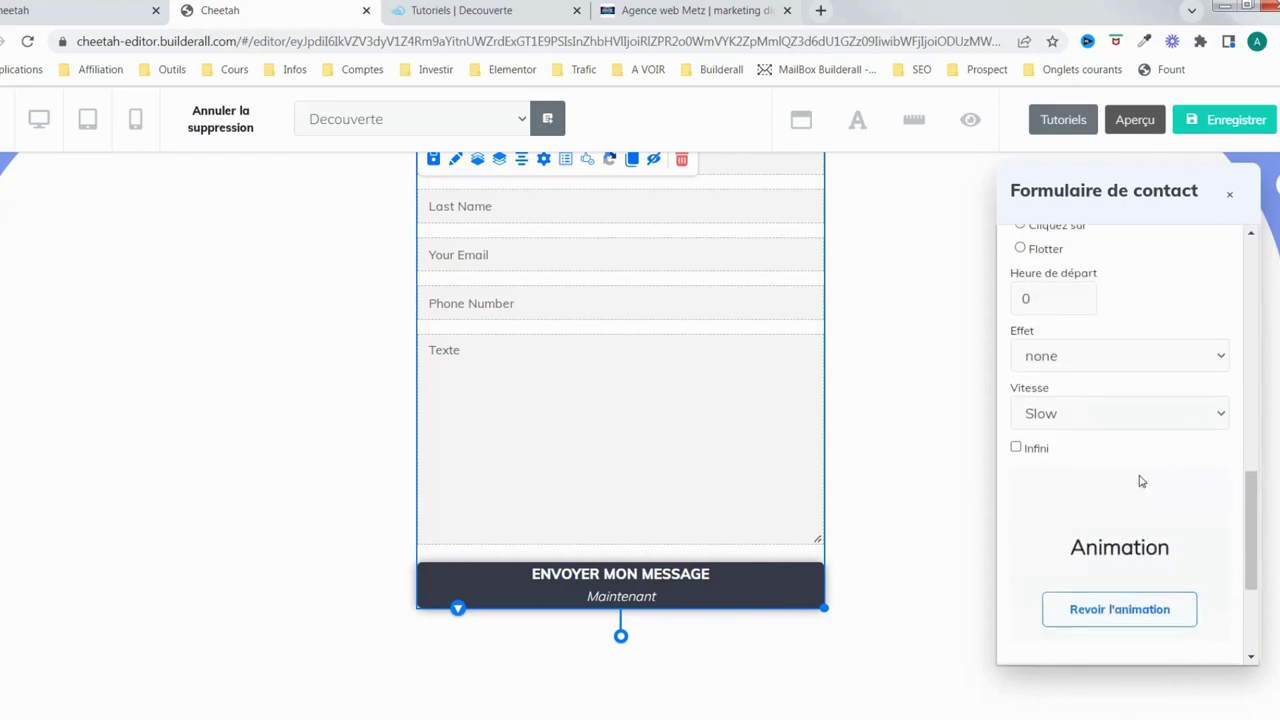
{"action": "scroll", "coordinate": [1153, 452], "scroll_direction": "up", "scroll_amount": 2}
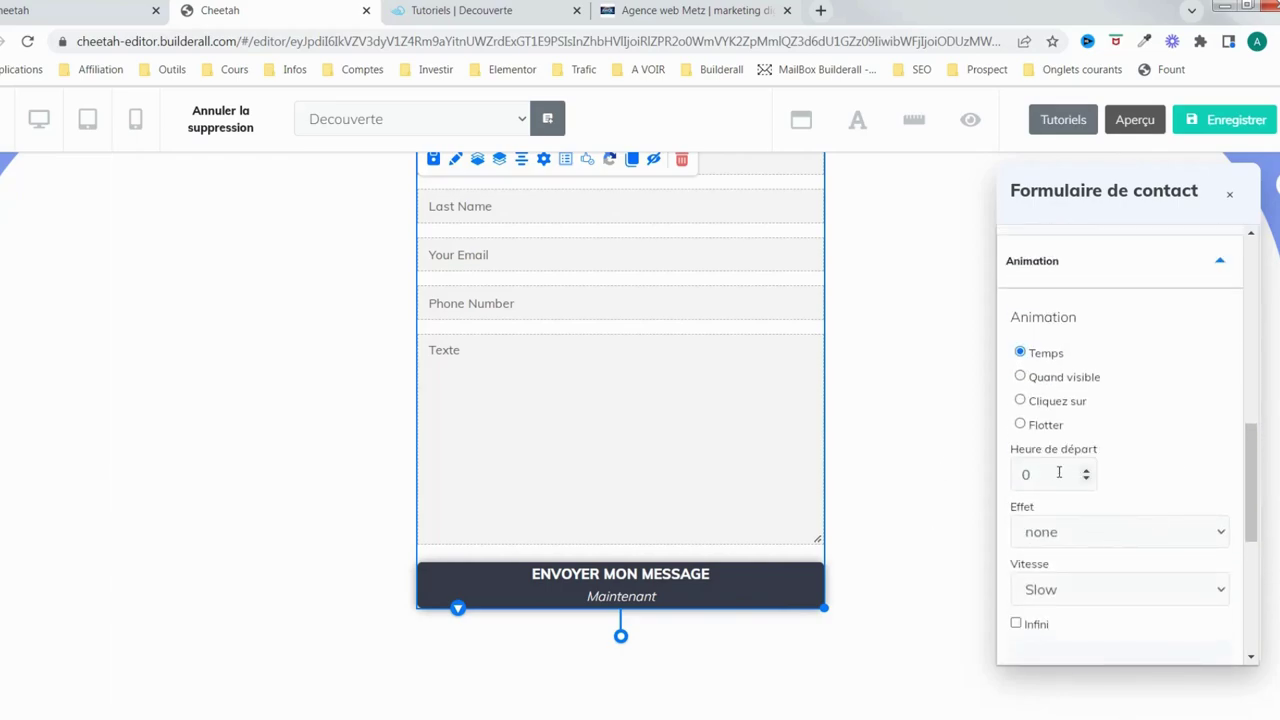
{"action": "left_click", "coordinate": [1020, 377]}
{"action": "left_click", "coordinate": [1206, 472]}
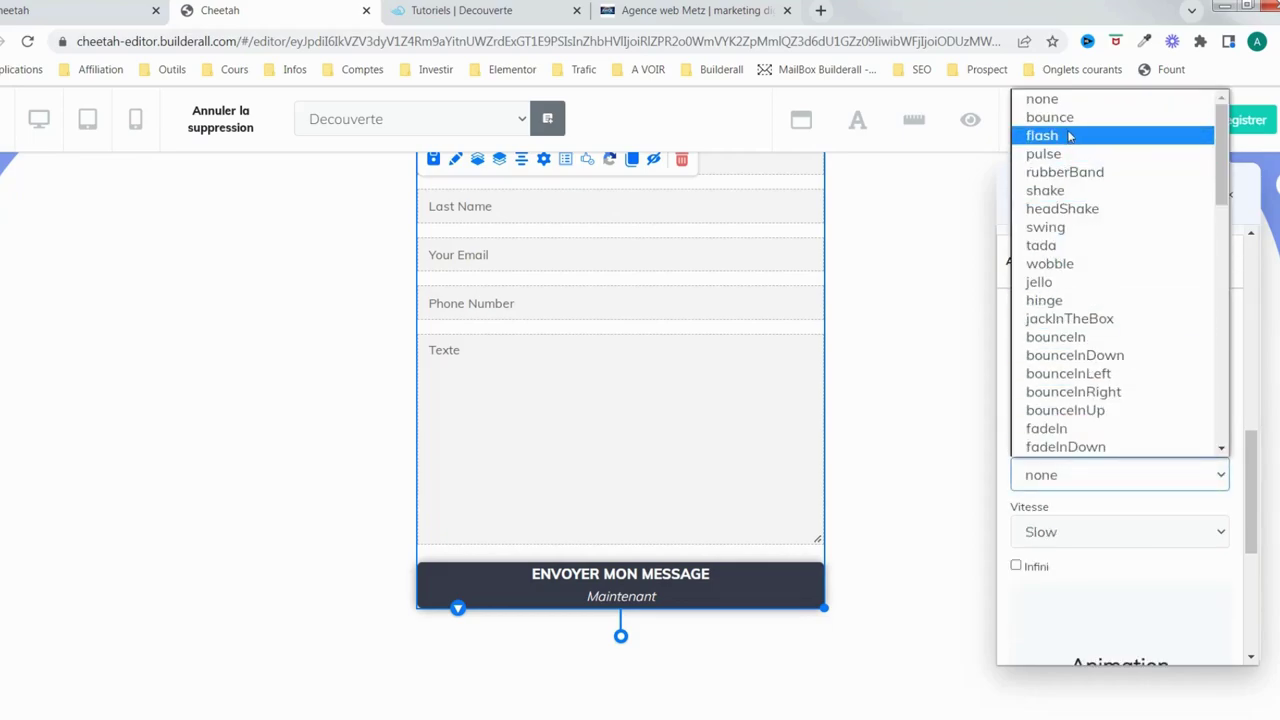
{"action": "scroll", "coordinate": [1057, 393], "scroll_direction": "down", "scroll_amount": 5}
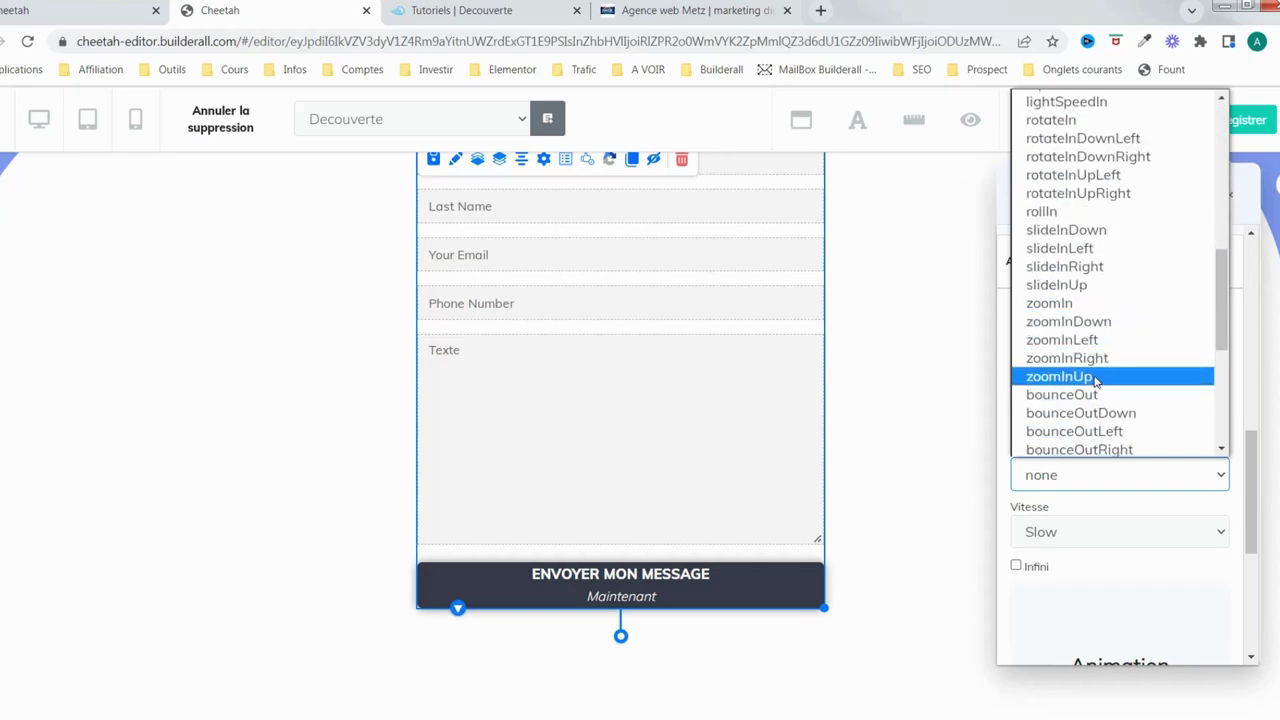
{"action": "left_click", "coordinate": [1068, 304]}
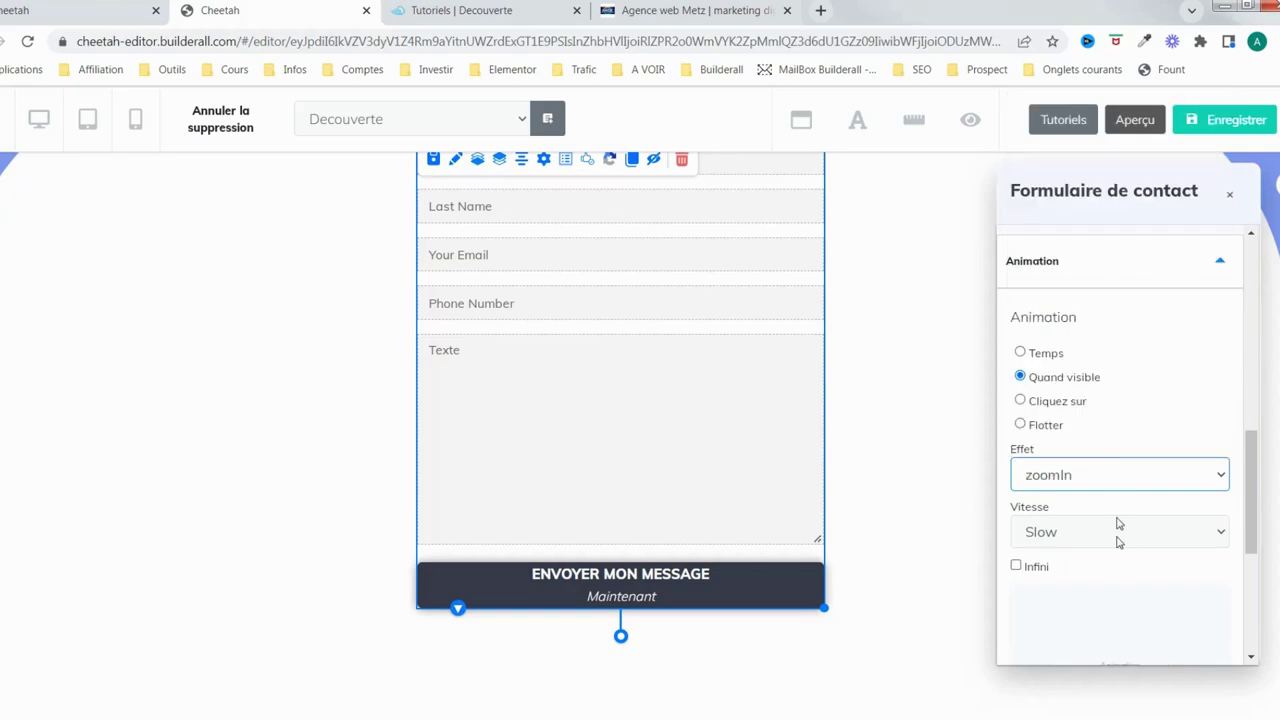
{"action": "scroll", "coordinate": [1158, 453], "scroll_direction": "down", "scroll_amount": 3}
{"action": "scroll", "coordinate": [1146, 428], "scroll_direction": "down", "scroll_amount": 1}
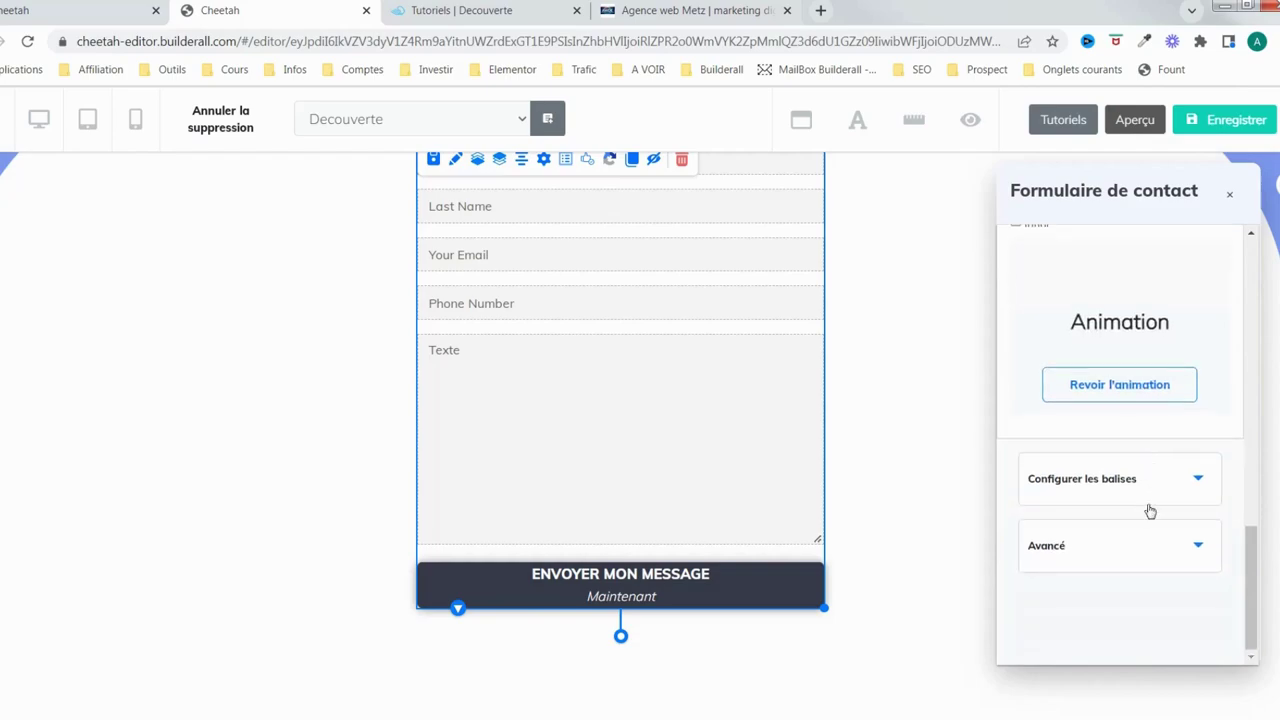
{"action": "scroll", "coordinate": [1171, 443], "scroll_direction": "up", "scroll_amount": 1}
{"action": "scroll", "coordinate": [1166, 464], "scroll_direction": "down", "scroll_amount": 1}
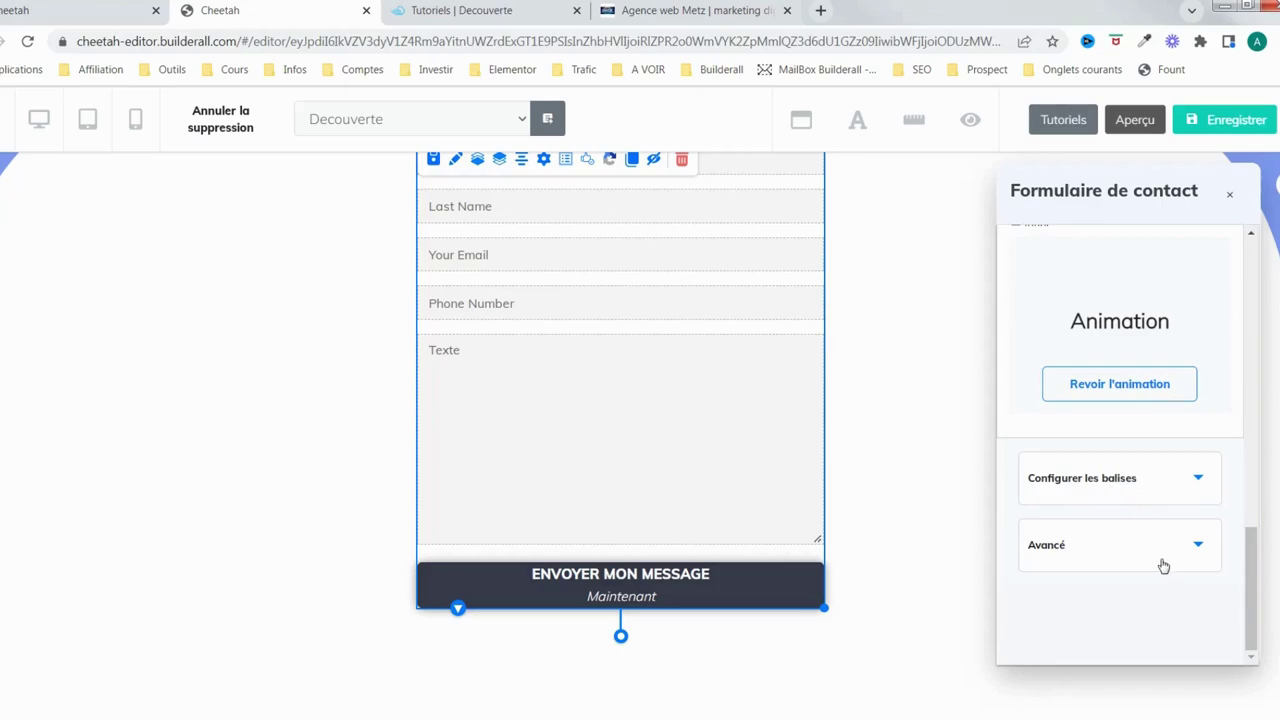
Expand the contact form's Avancé settings and switch the page to tablet preview
{"action": "left_click", "coordinate": [1200, 552]}
{"action": "scroll", "coordinate": [1185, 318], "scroll_direction": "down", "scroll_amount": 1}
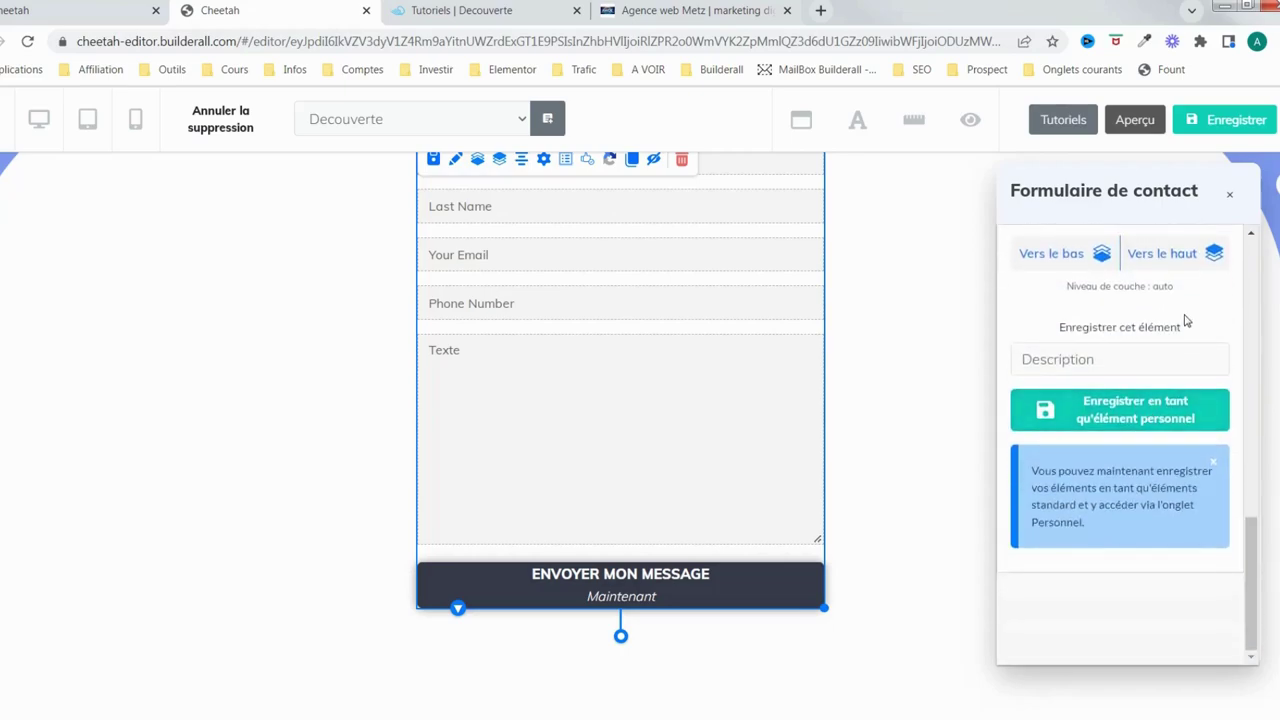
{"action": "scroll", "coordinate": [1185, 318], "scroll_direction": "up", "scroll_amount": 2}
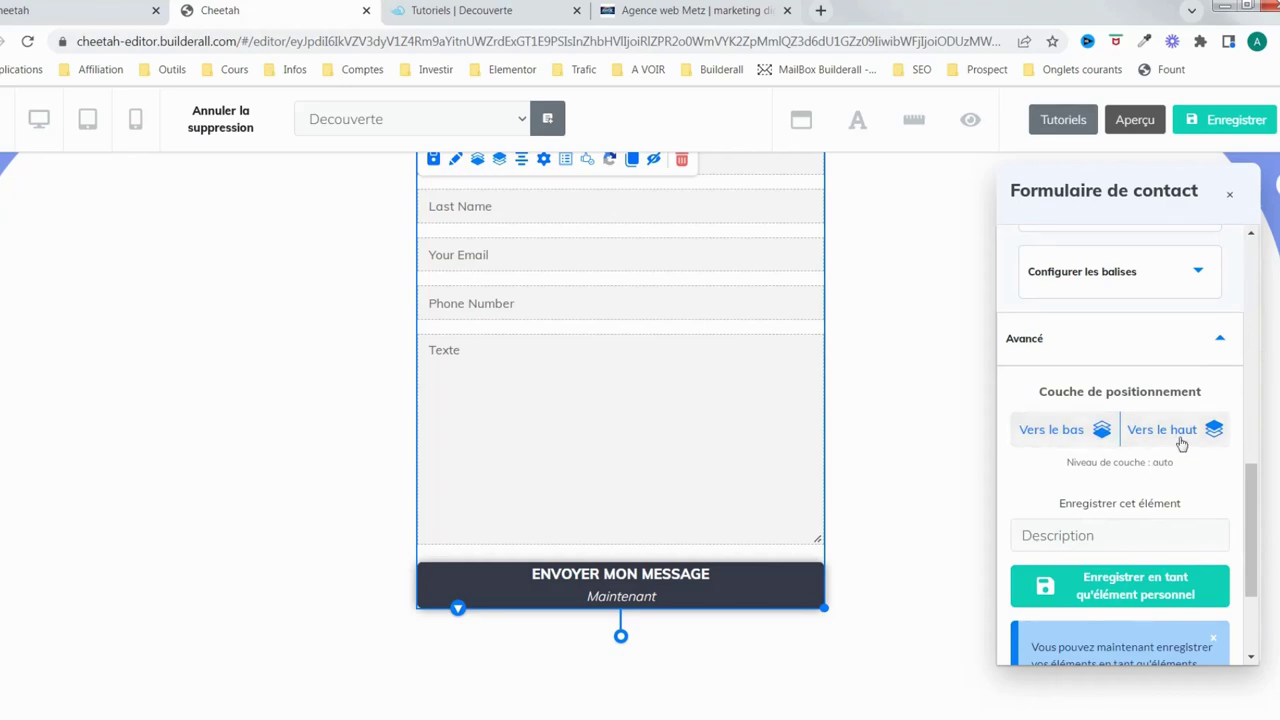
{"action": "scroll", "coordinate": [1163, 447], "scroll_direction": "up", "scroll_amount": 1}
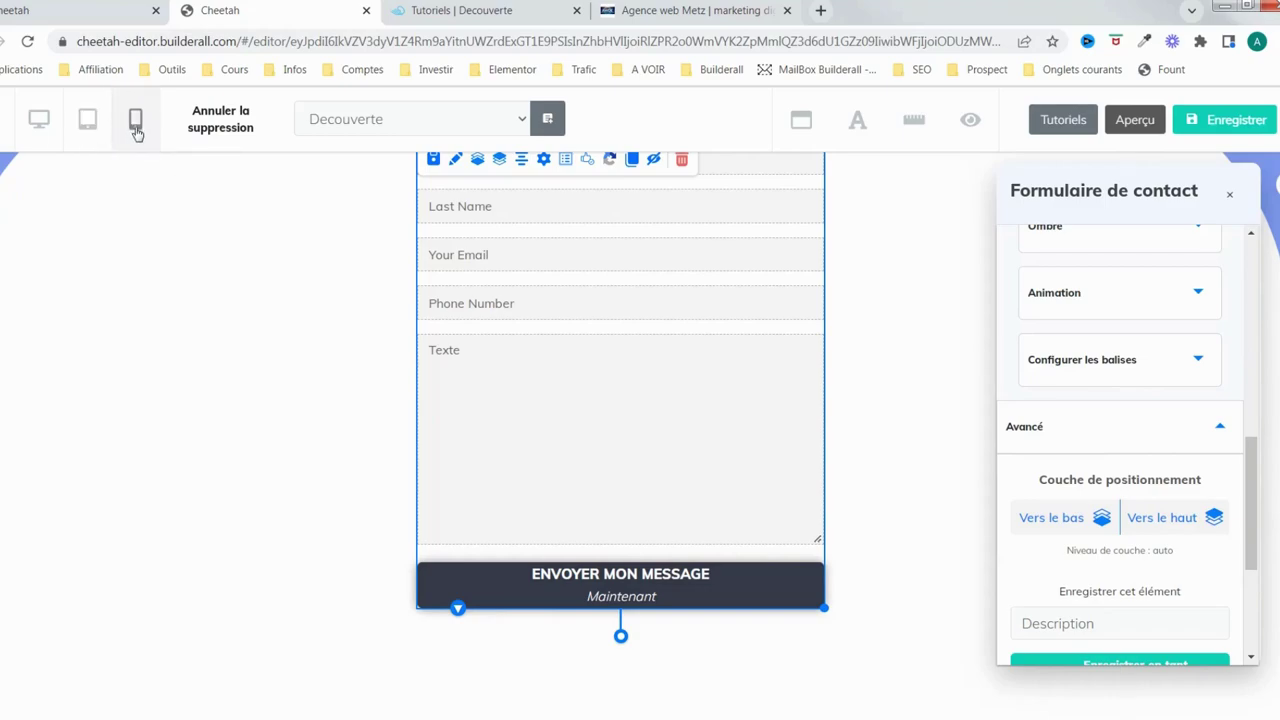
{"action": "left_click", "coordinate": [88, 122]}
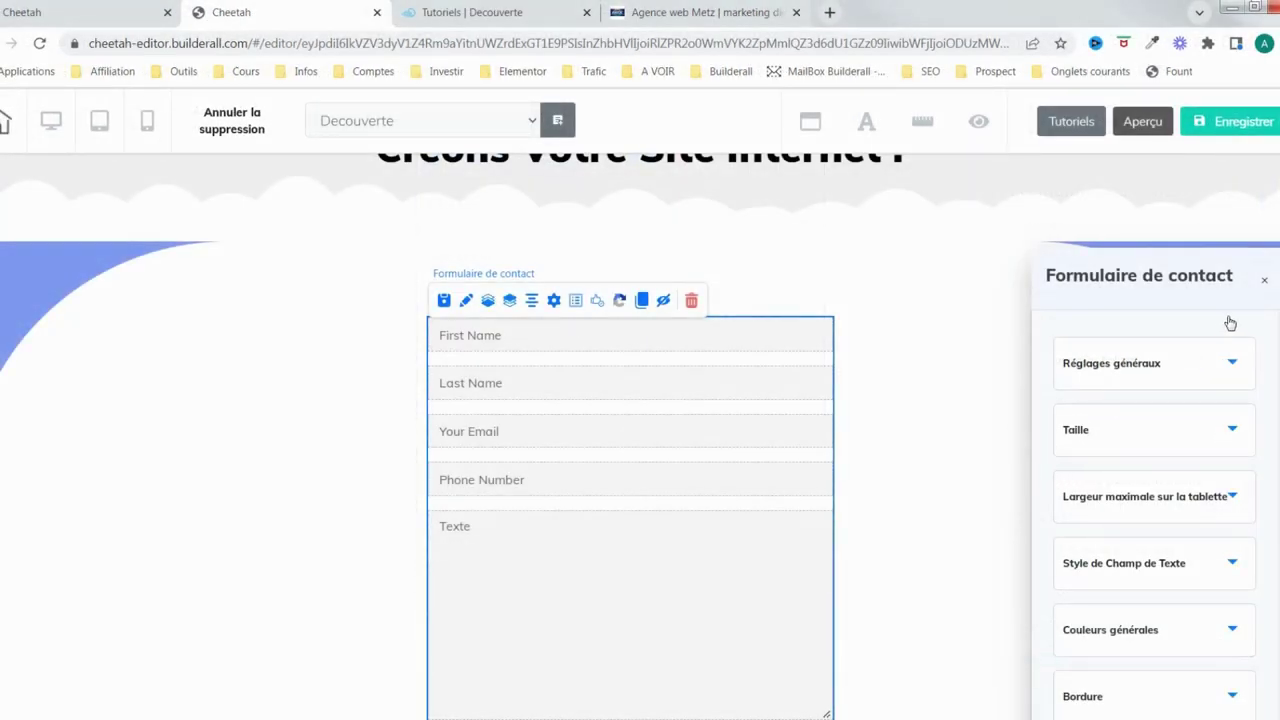
Close the Formulaire de contact panel and scroll the tablet canvas to review the form
{"action": "left_click", "coordinate": [1229, 312]}
{"action": "scroll", "coordinate": [871, 465], "scroll_direction": "down", "scroll_amount": 2}
{"action": "scroll", "coordinate": [716, 487], "scroll_direction": "up", "scroll_amount": 3}
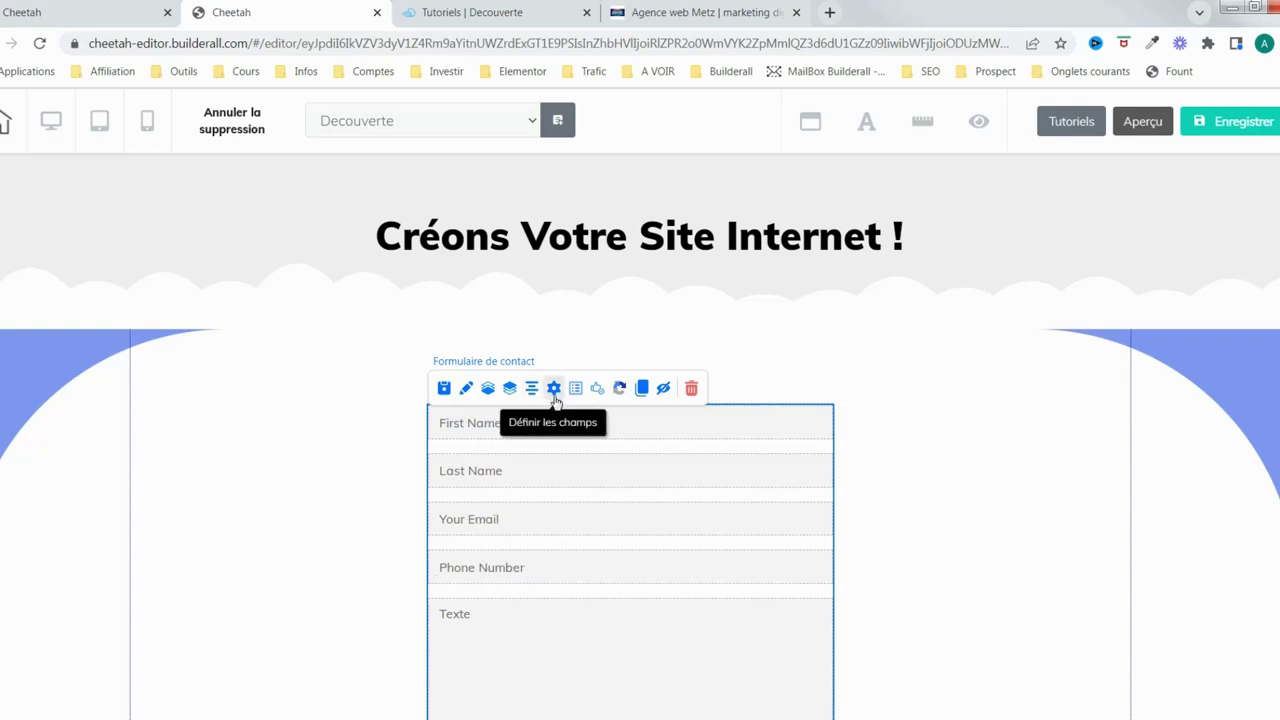
{"action": "scroll", "coordinate": [752, 578], "scroll_direction": "down", "scroll_amount": 1}
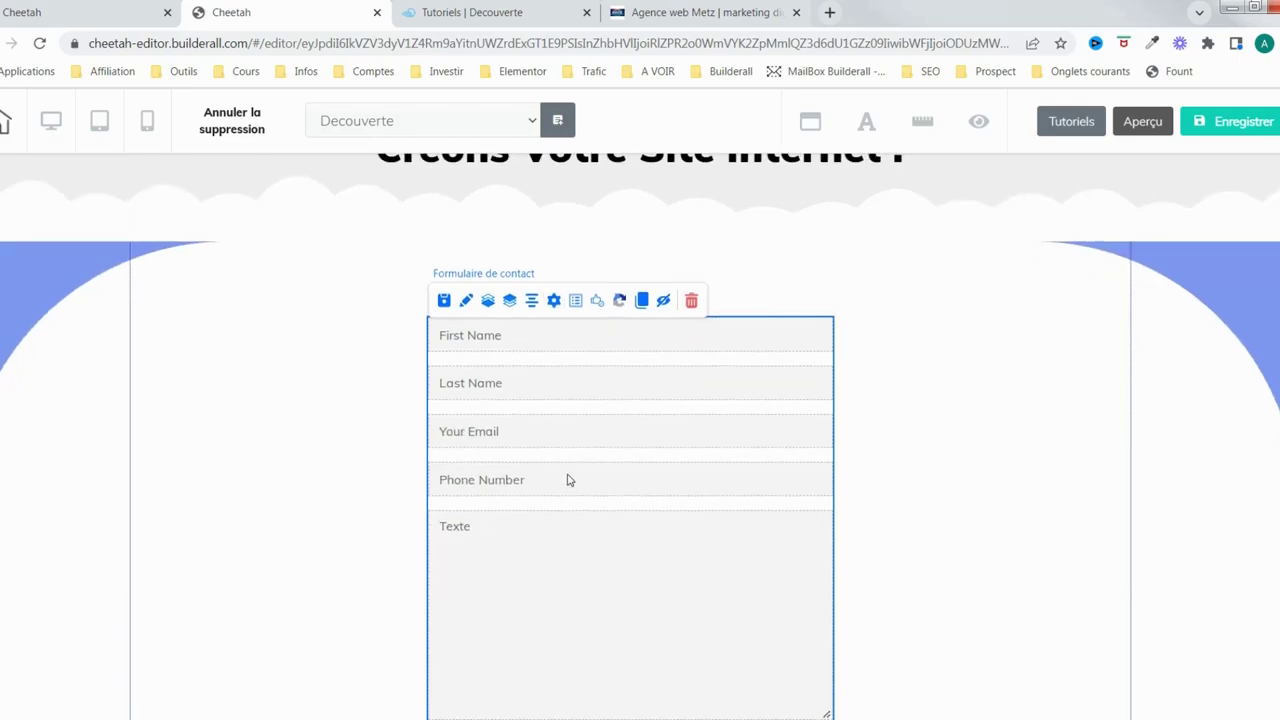
{"action": "scroll", "coordinate": [680, 503], "scroll_direction": "down", "scroll_amount": 1}
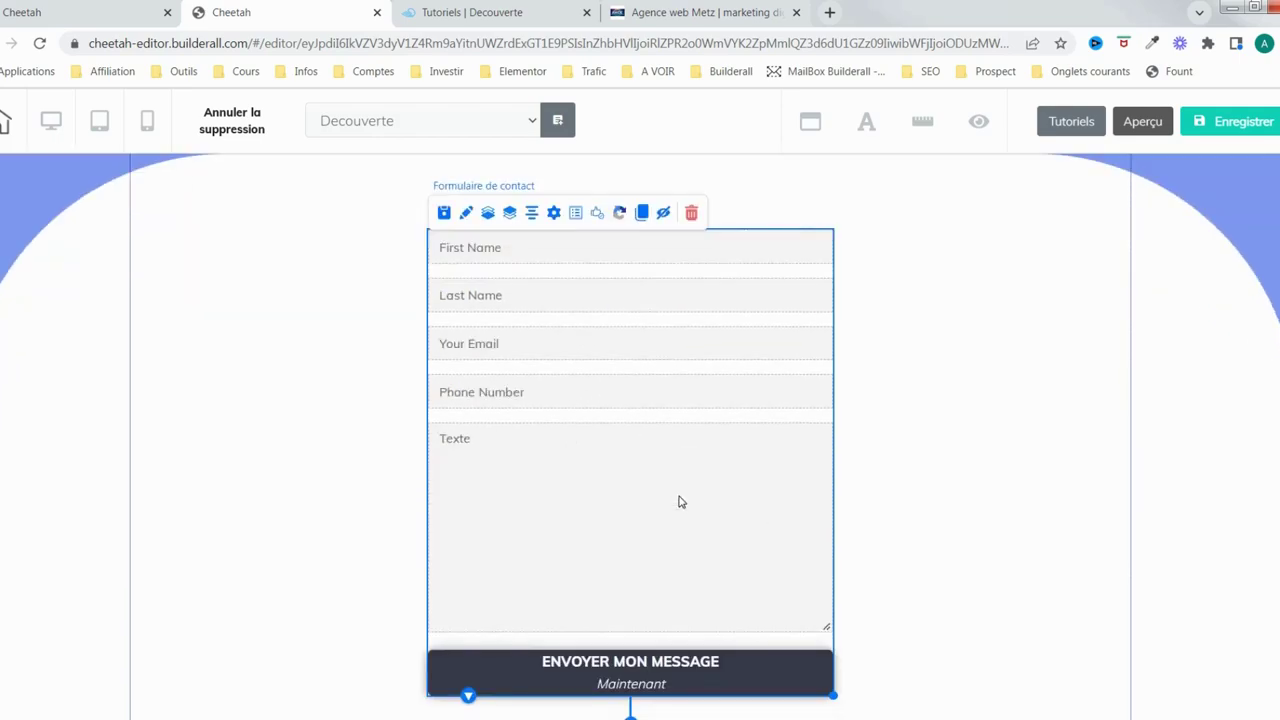
{"action": "scroll", "coordinate": [680, 502], "scroll_direction": "up", "scroll_amount": 2}
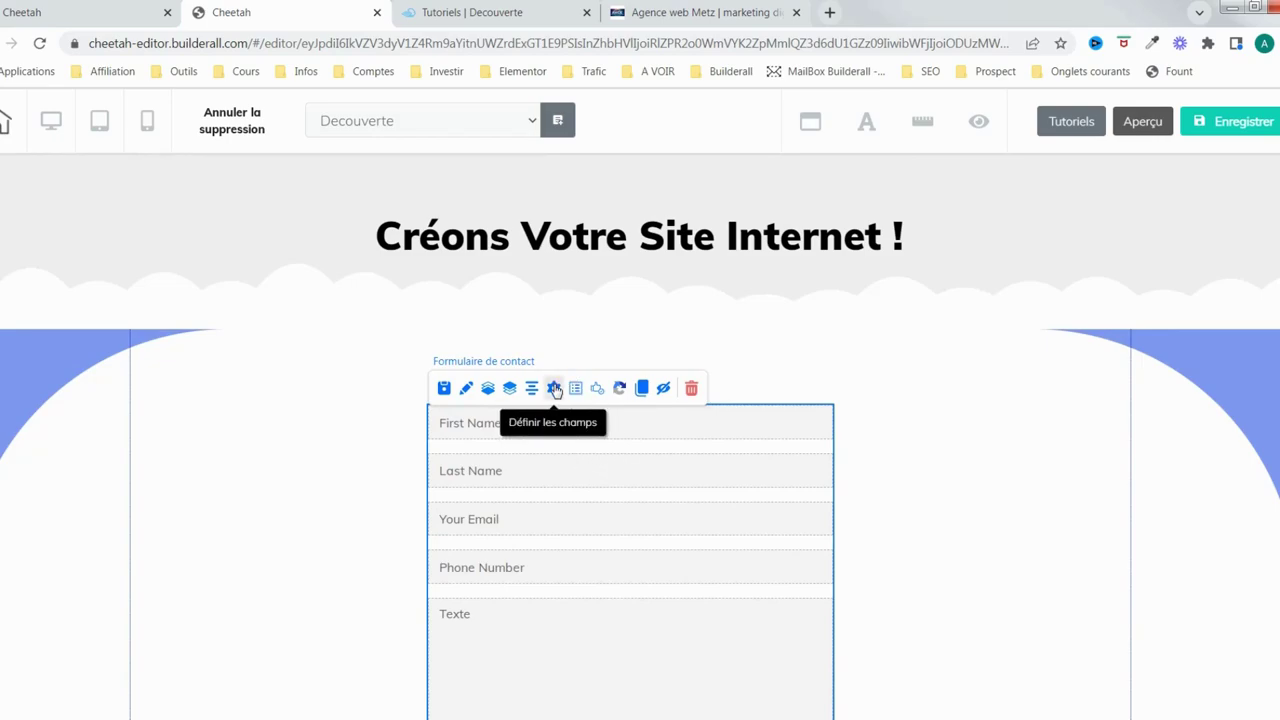
Enter 'Demande tuto depuis mon site' as the Matière subject on the form's E-mail tab
{"action": "left_click", "coordinate": [555, 390]}
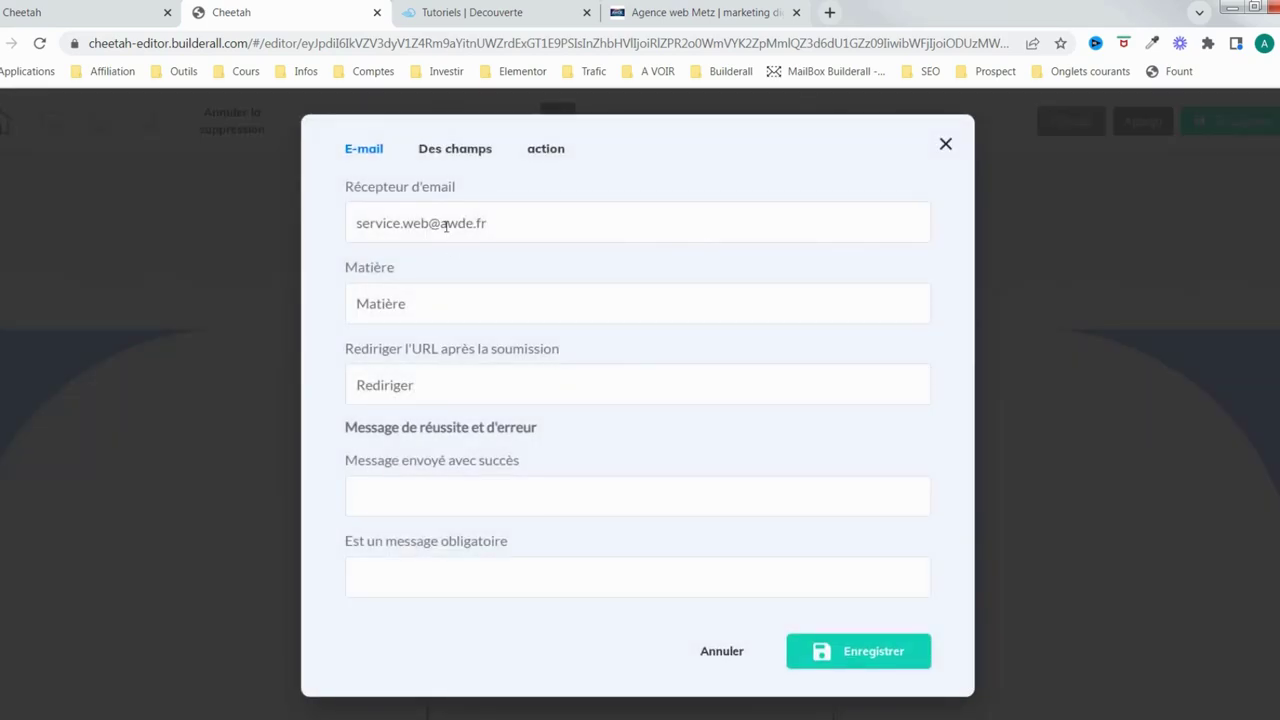
{"action": "left_click_drag", "start_coordinate": [503, 231], "coordinate": [349, 227]}
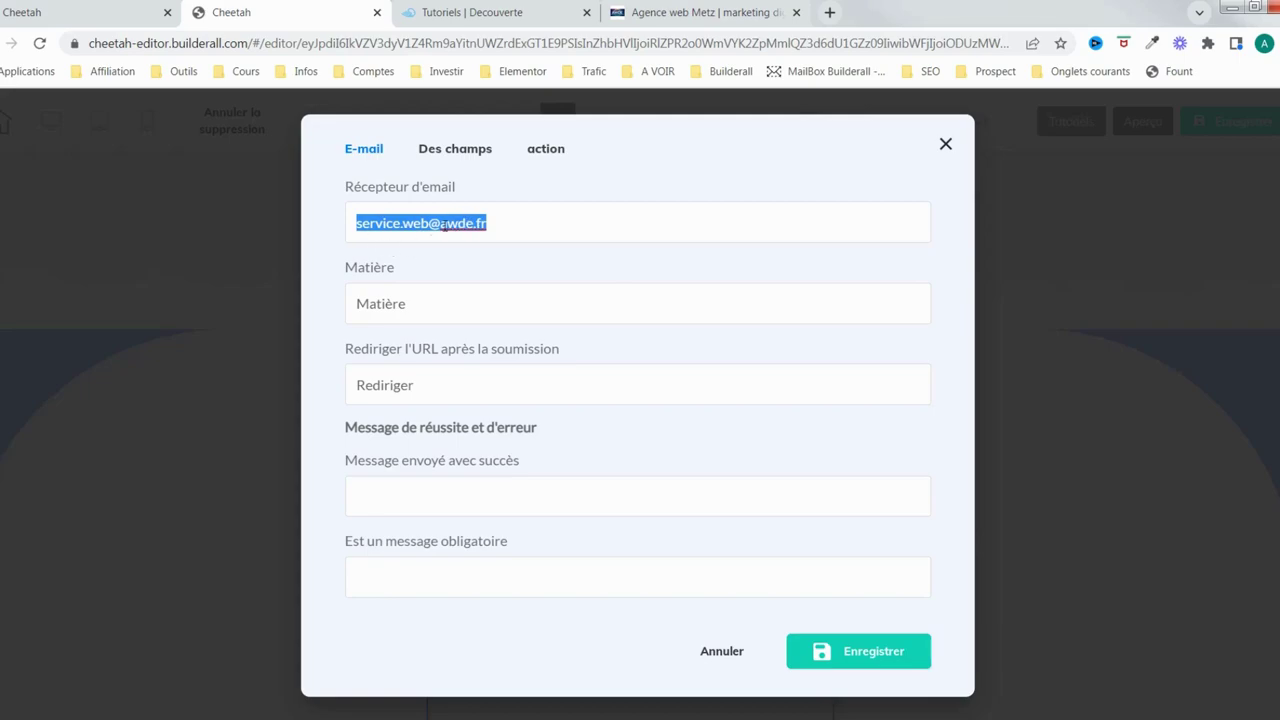
{"action": "left_click", "coordinate": [467, 307]}
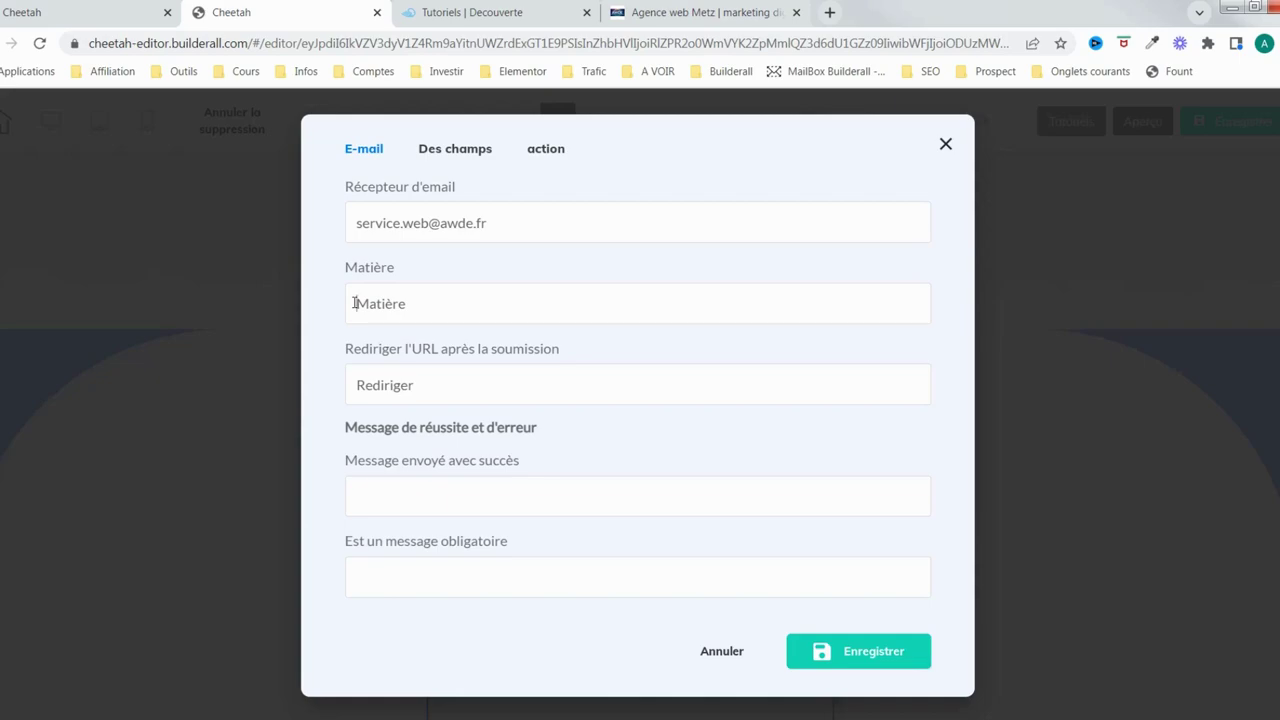
{"action": "type", "text": "Demade tuto depuis"}
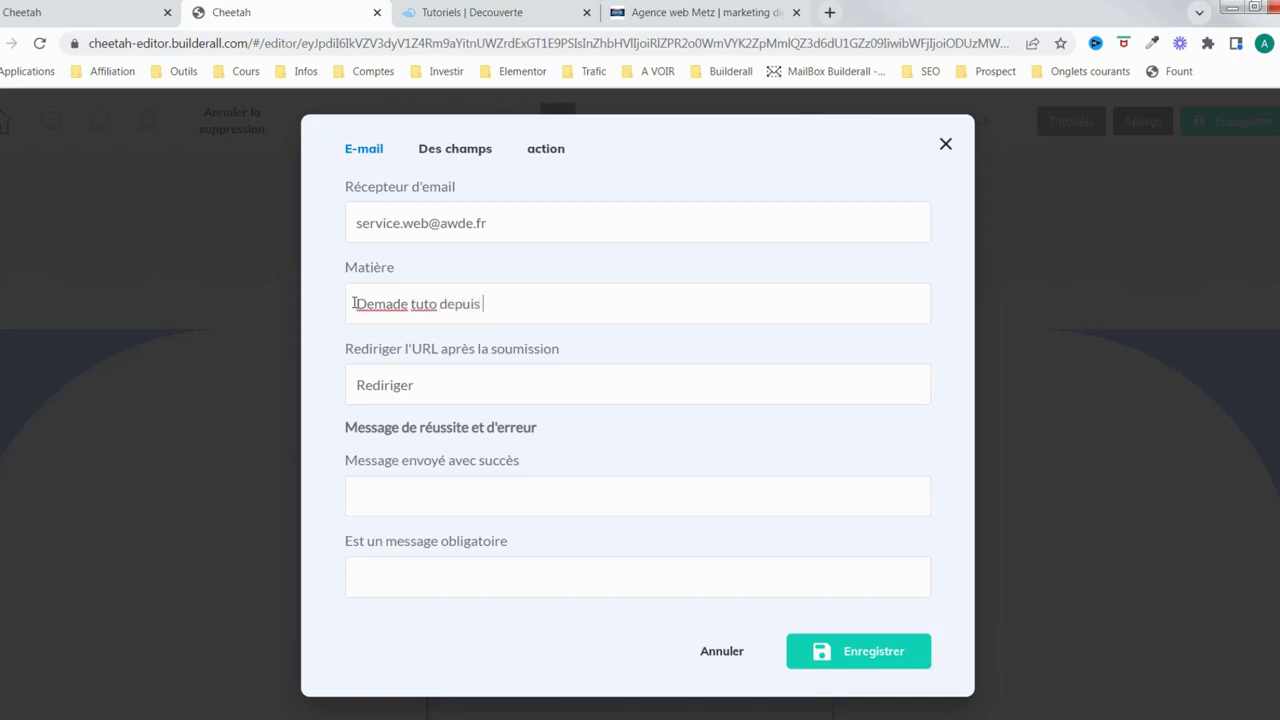
{"action": "type", "text": " mon site"}
{"action": "left_click", "coordinate": [393, 304]}
{"action": "type", "text": "n"}
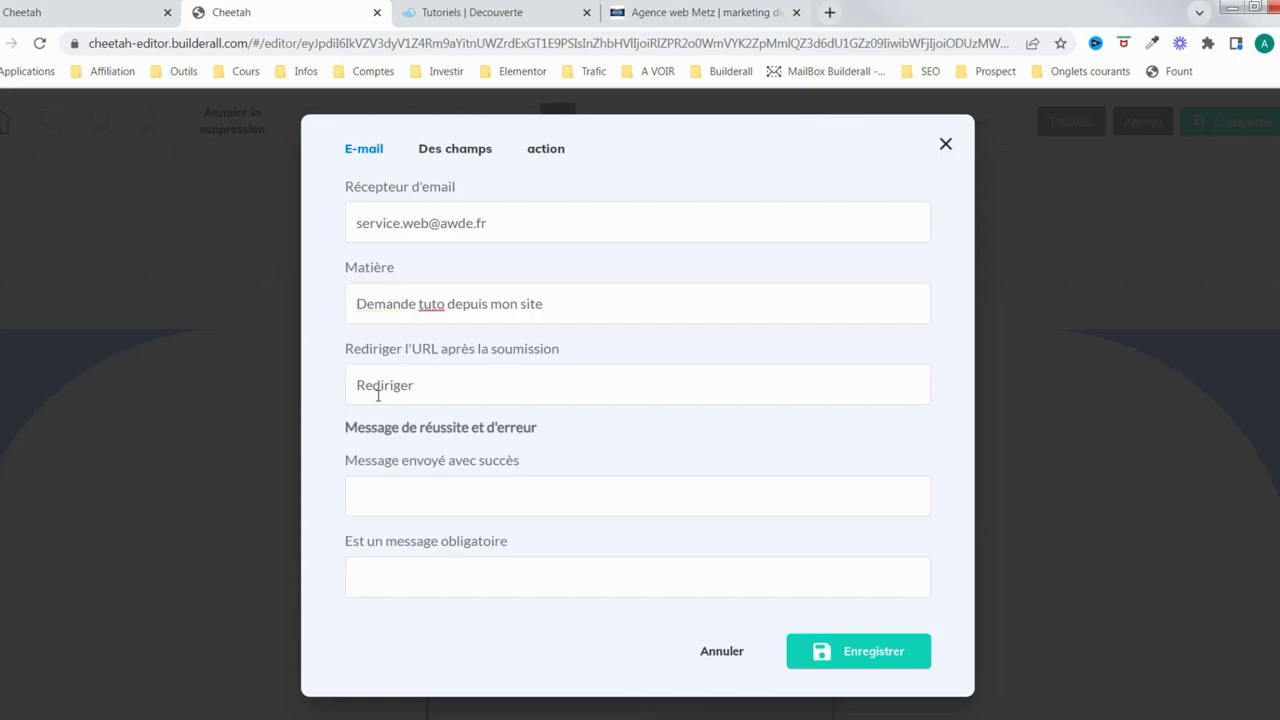
{"action": "left_click", "coordinate": [537, 398]}
Check the success and required-field message fields, then show the 'Des champs' field list
{"action": "left_click", "coordinate": [707, 502]}
{"action": "left_click", "coordinate": [456, 578]}
{"action": "left_click", "coordinate": [475, 160]}
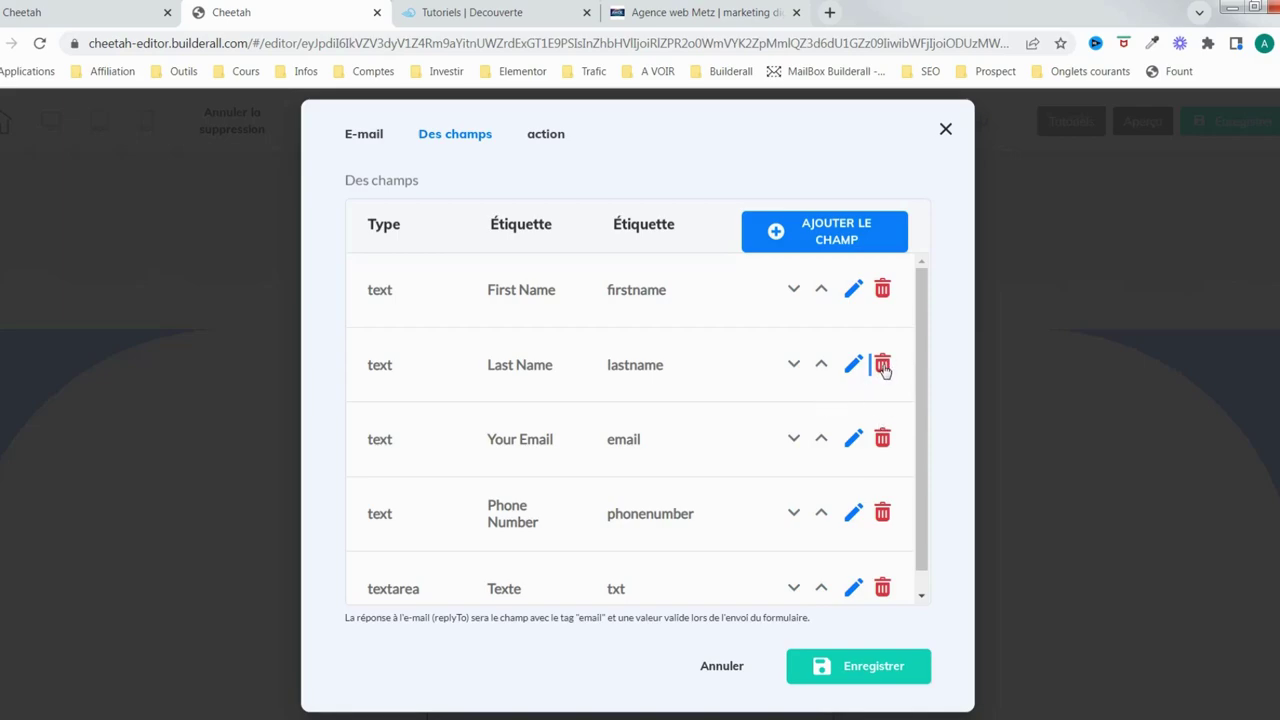
Delete the Last Name field, then browse the 'Ajouter le champ' types and cancel without adding
{"action": "left_click", "coordinate": [883, 365]}
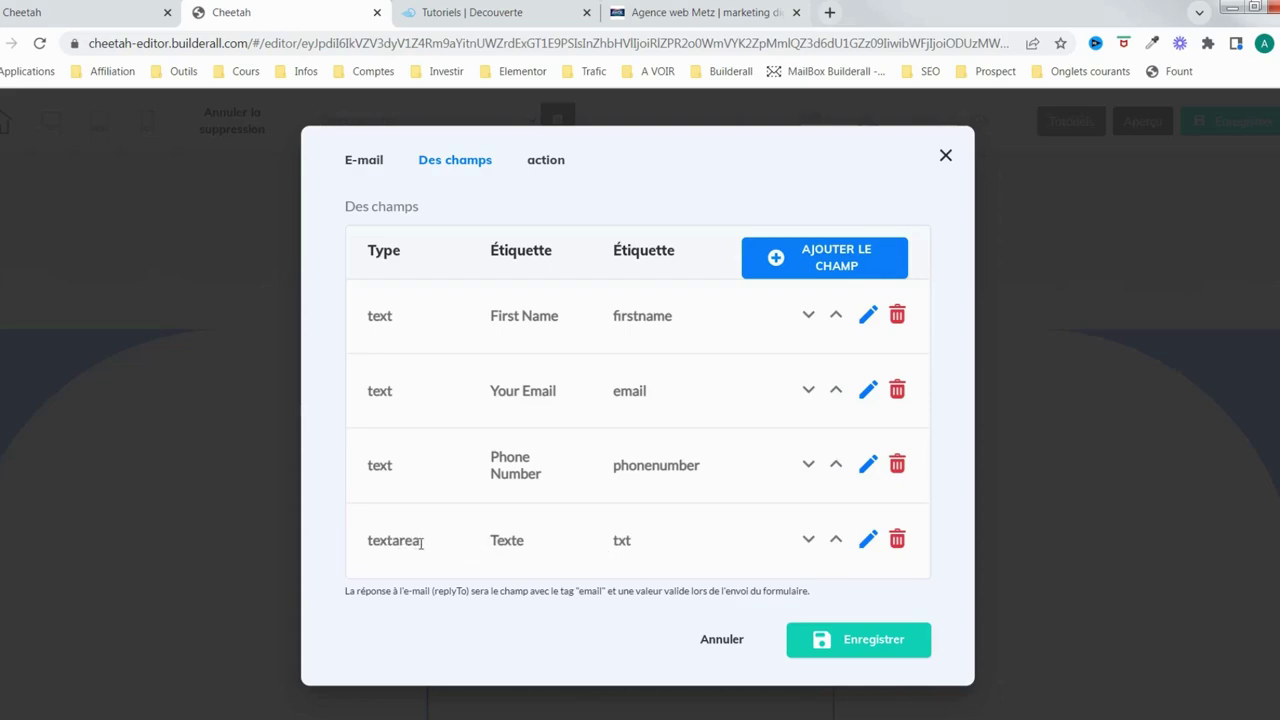
{"action": "left_click_drag", "start_coordinate": [420, 542], "coordinate": [366, 541]}
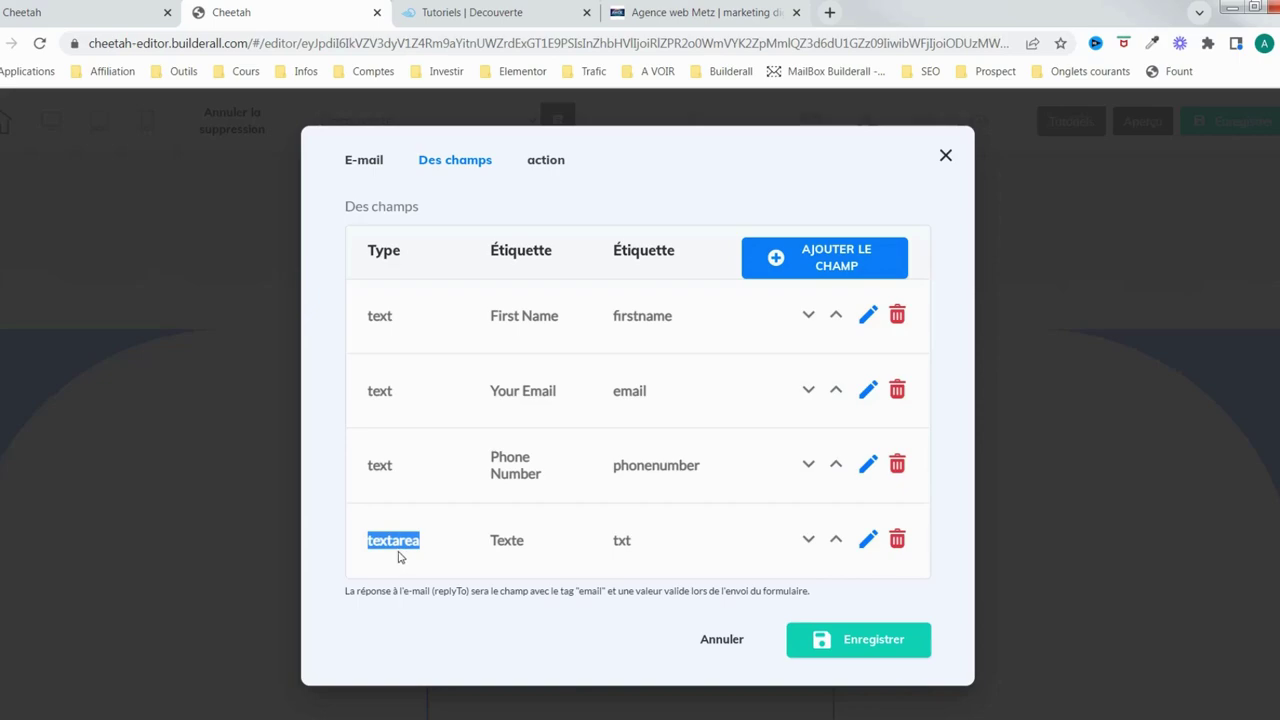
{"action": "left_click", "coordinate": [378, 460]}
{"action": "double_click", "coordinate": [378, 462]}
{"action": "left_click_drag", "start_coordinate": [422, 543], "coordinate": [367, 546]}
{"action": "left_click", "coordinate": [834, 260]}
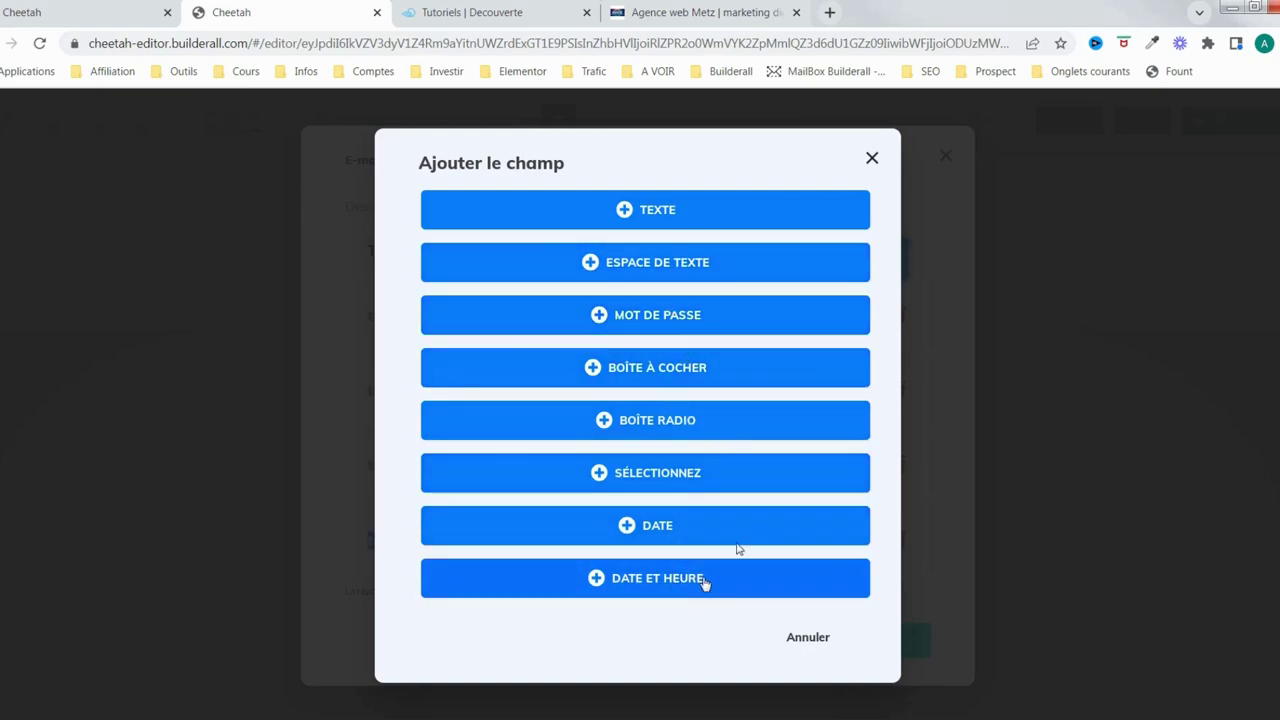
{"action": "left_click", "coordinate": [806, 642]}
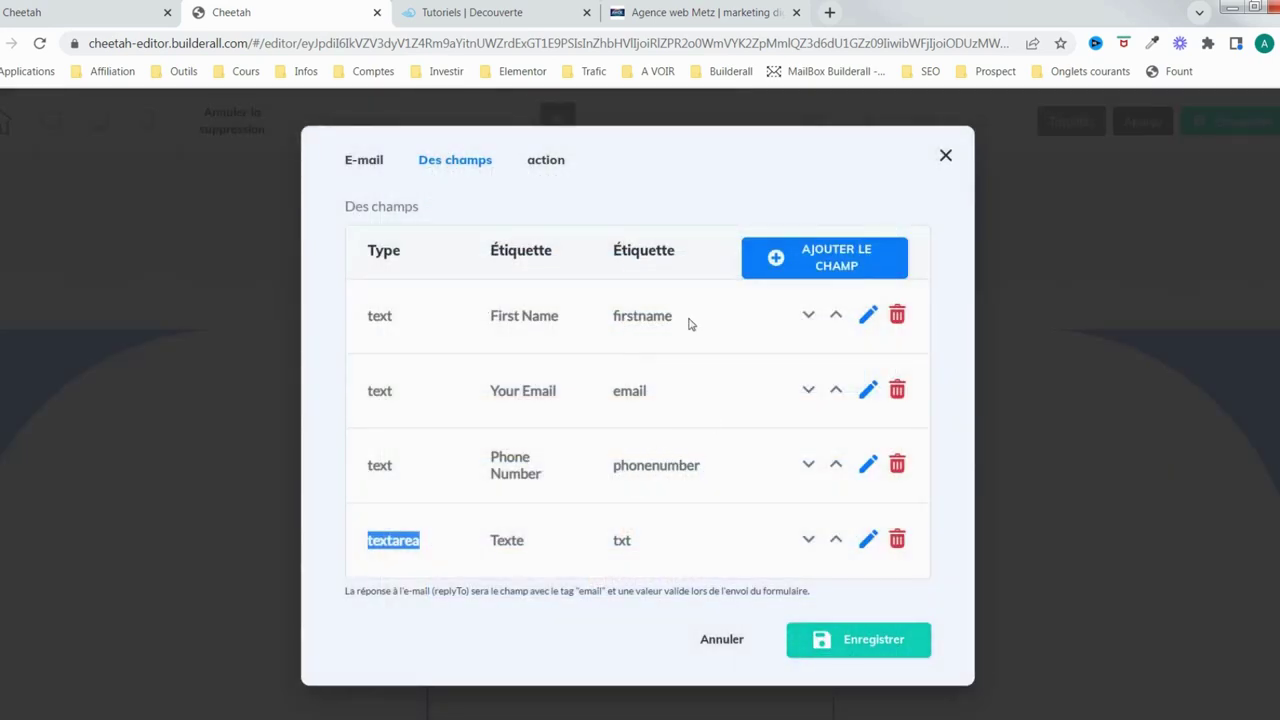
Relabel the First Name field 'Nom et prénom' and save
{"action": "left_click", "coordinate": [869, 320]}
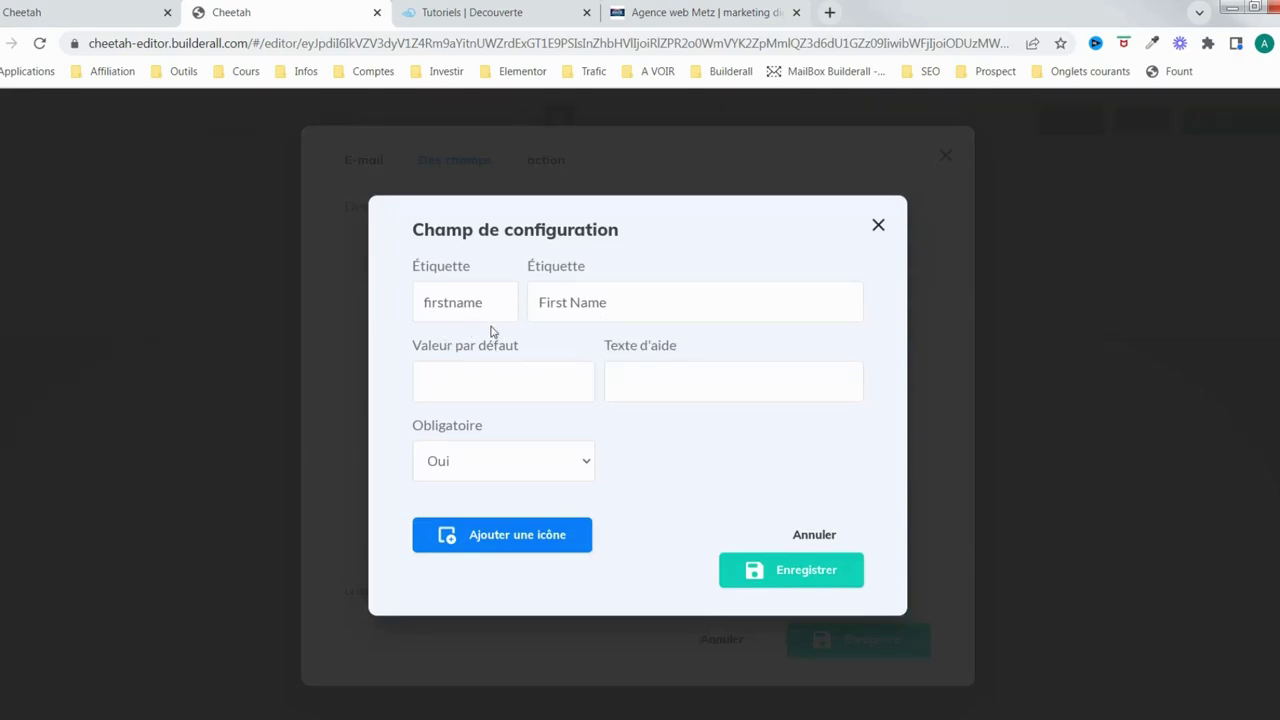
{"action": "left_click_drag", "start_coordinate": [606, 303], "coordinate": [530, 303]}
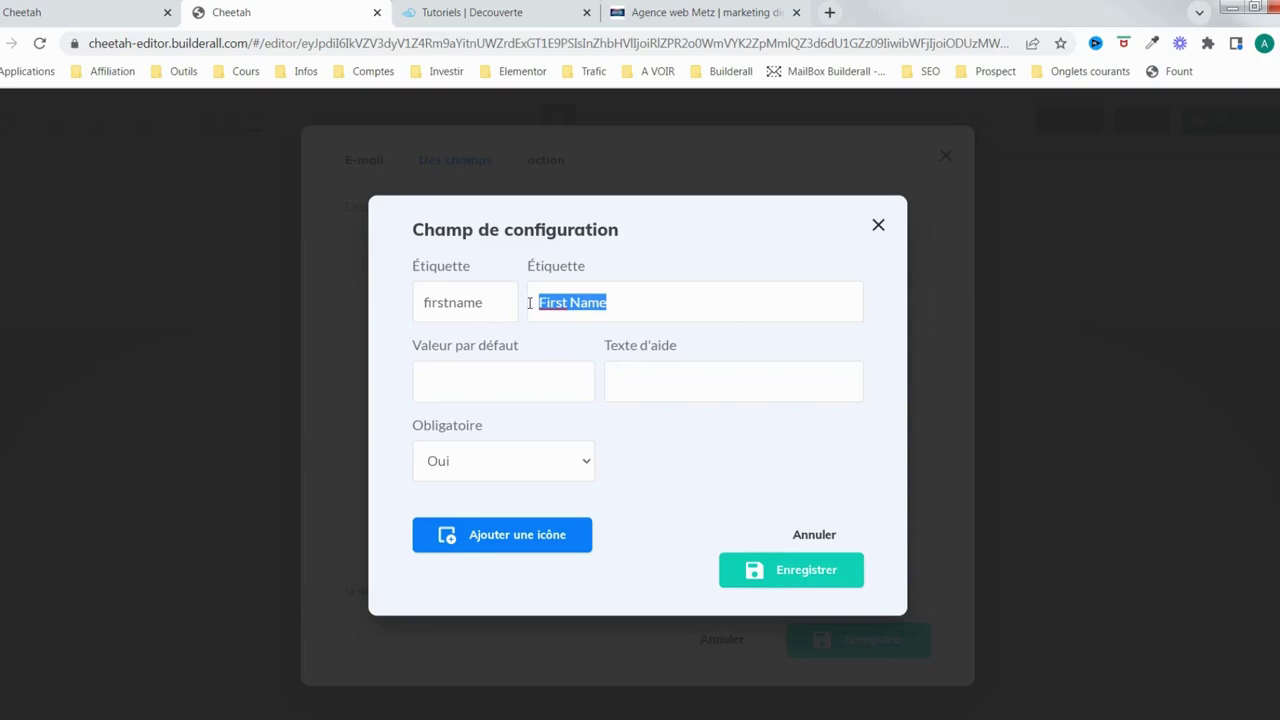
{"action": "type", "text": "Nom et prénom"}
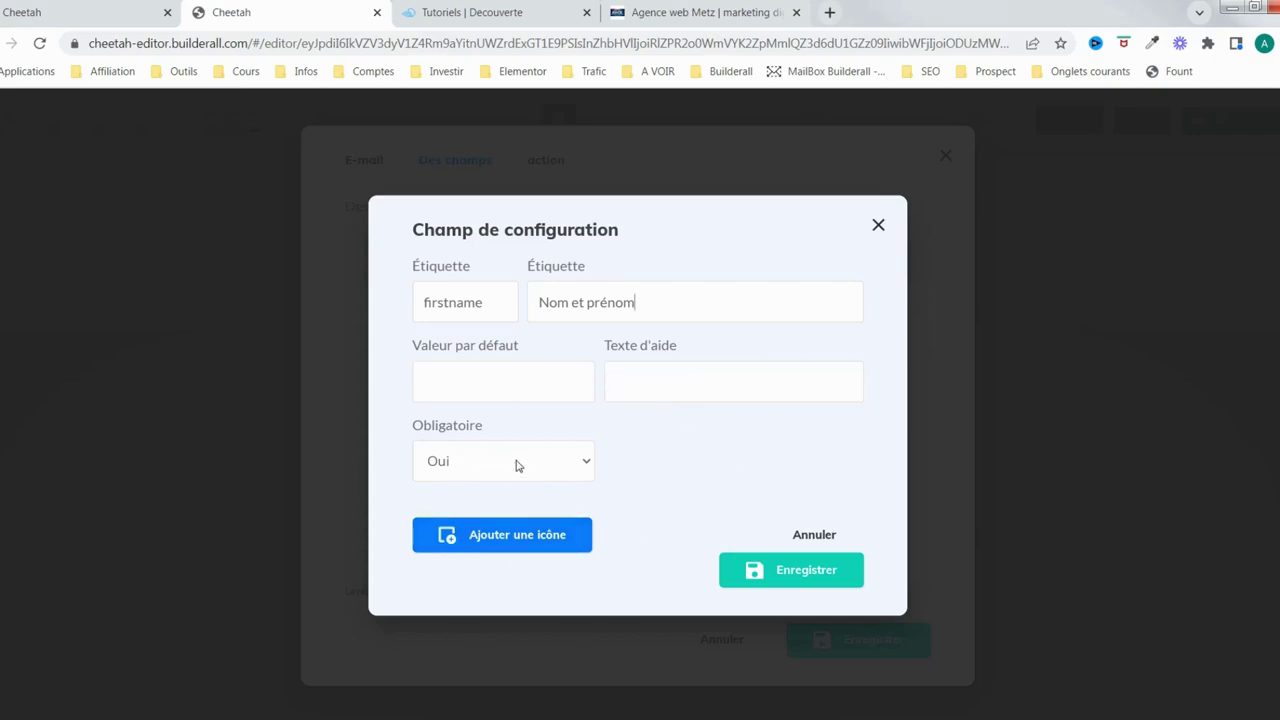
{"action": "left_click", "coordinate": [818, 578]}
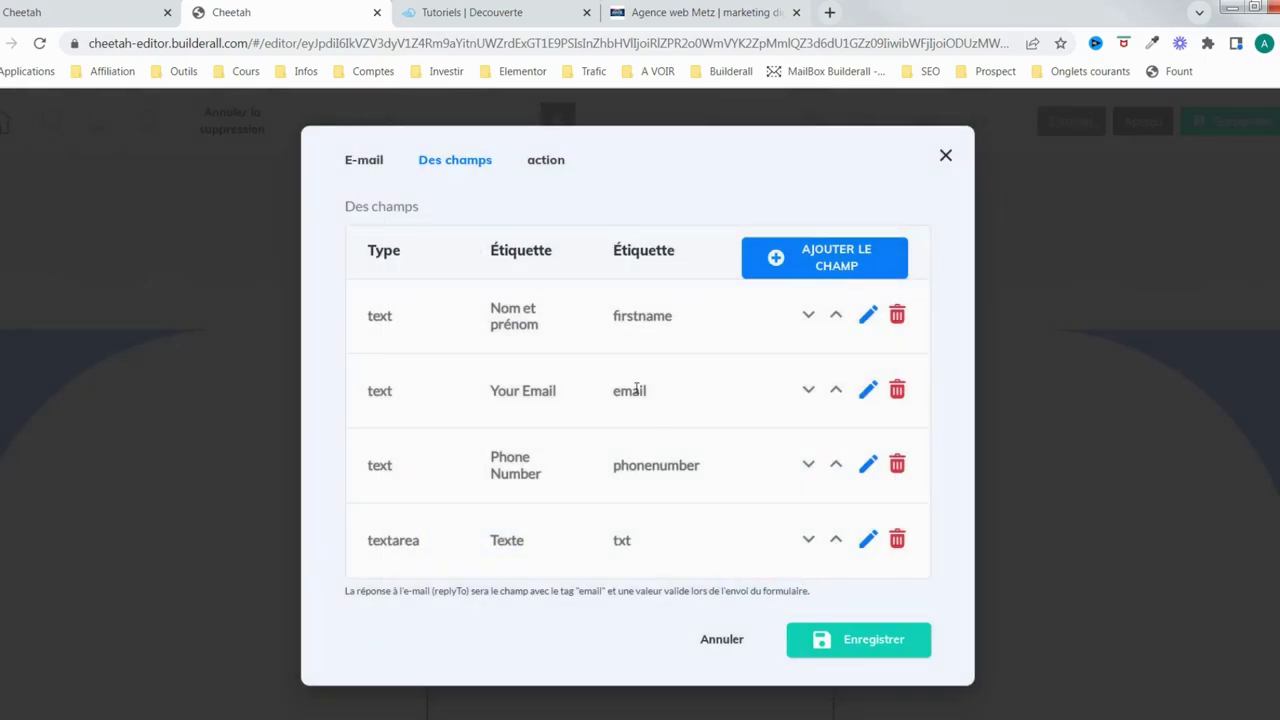
Change the Your Email label to 'E-mail' and save
{"action": "left_click", "coordinate": [868, 390]}
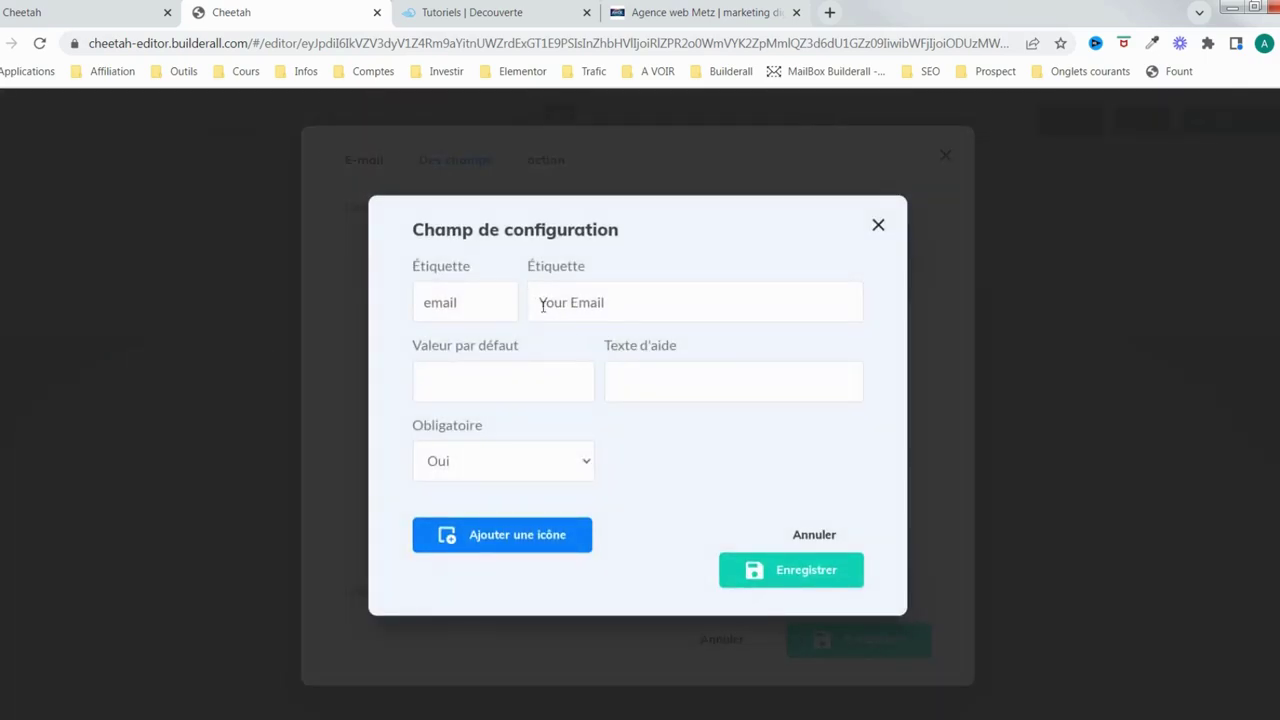
{"action": "triple_click", "coordinate": [538, 303]}
{"action": "left_click_drag", "start_coordinate": [567, 303], "coordinate": [541, 303]}
{"action": "key", "text": "BackSpace"}
{"action": "key", "text": "Delete"}
{"action": "type", "text": "-"}
{"action": "left_click", "coordinate": [821, 579]}
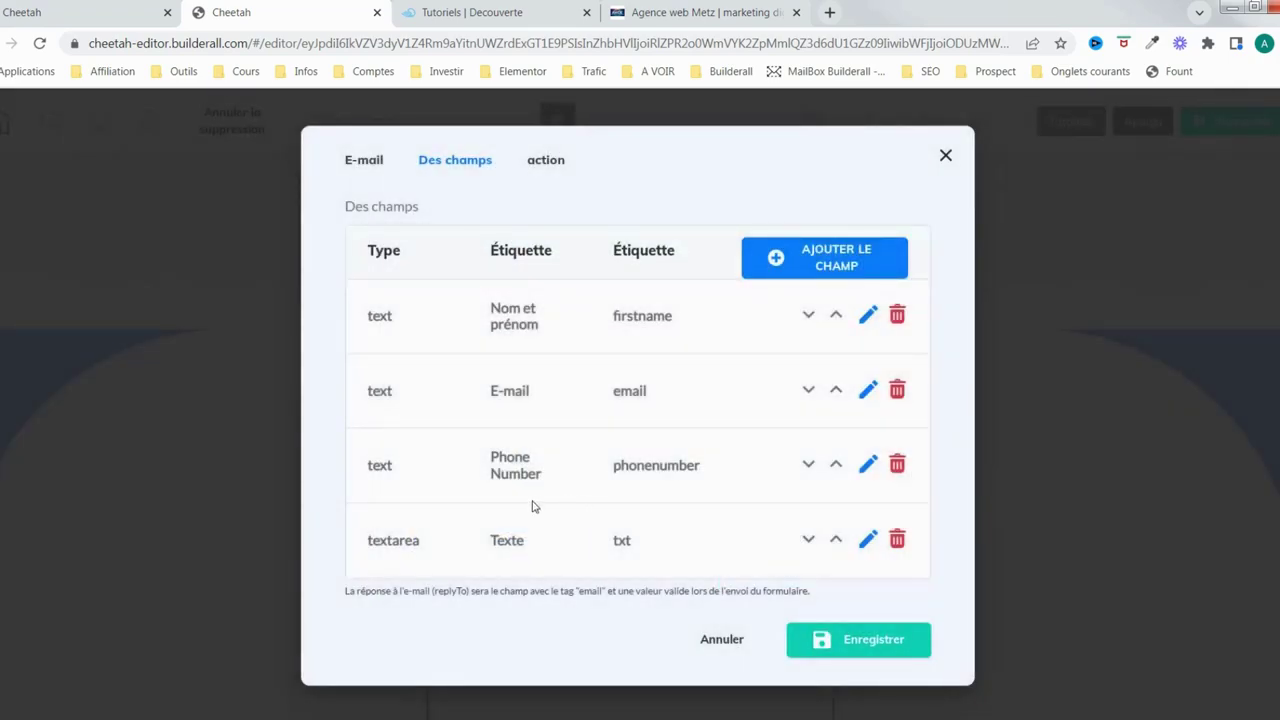
Relabel Phone Number 'Votre téléphone', set Obligatoire to Non, and save
{"action": "left_click", "coordinate": [867, 464]}
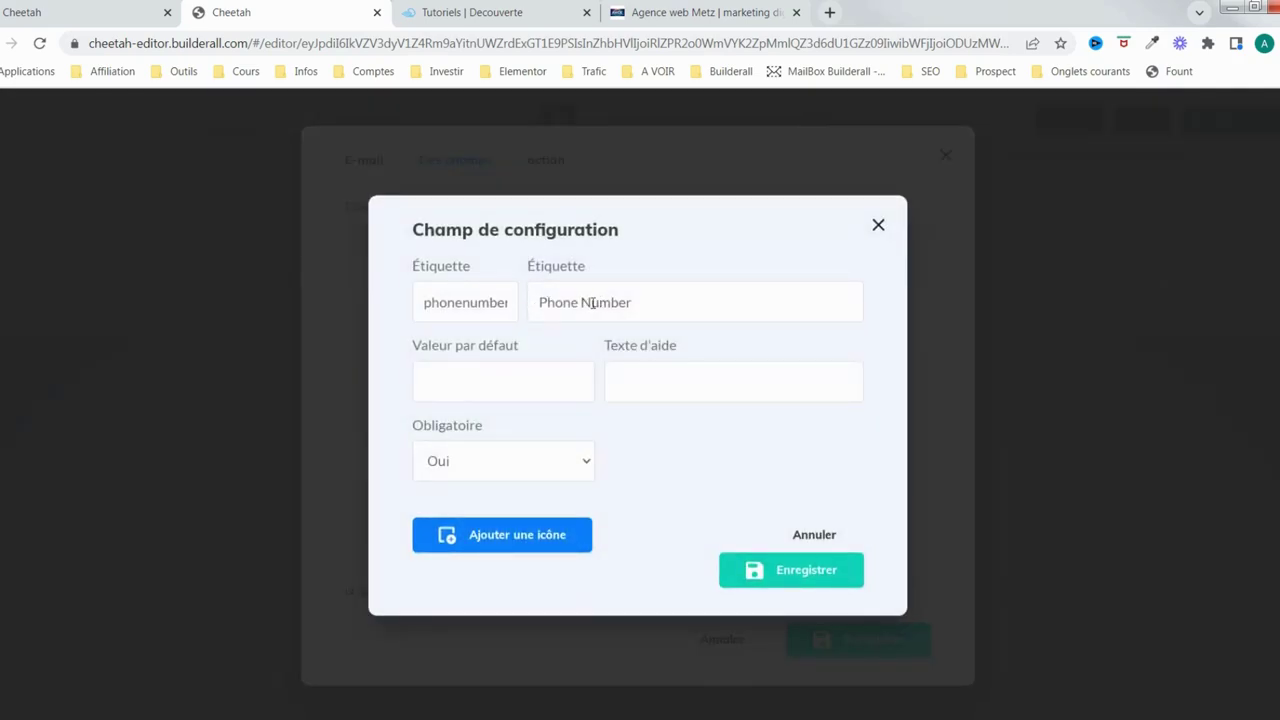
{"action": "left_click_drag", "start_coordinate": [628, 301], "coordinate": [506, 293]}
{"action": "type", "text": "Votre téléphone"}
{"action": "left_click", "coordinate": [582, 477]}
{"action": "left_click", "coordinate": [534, 507]}
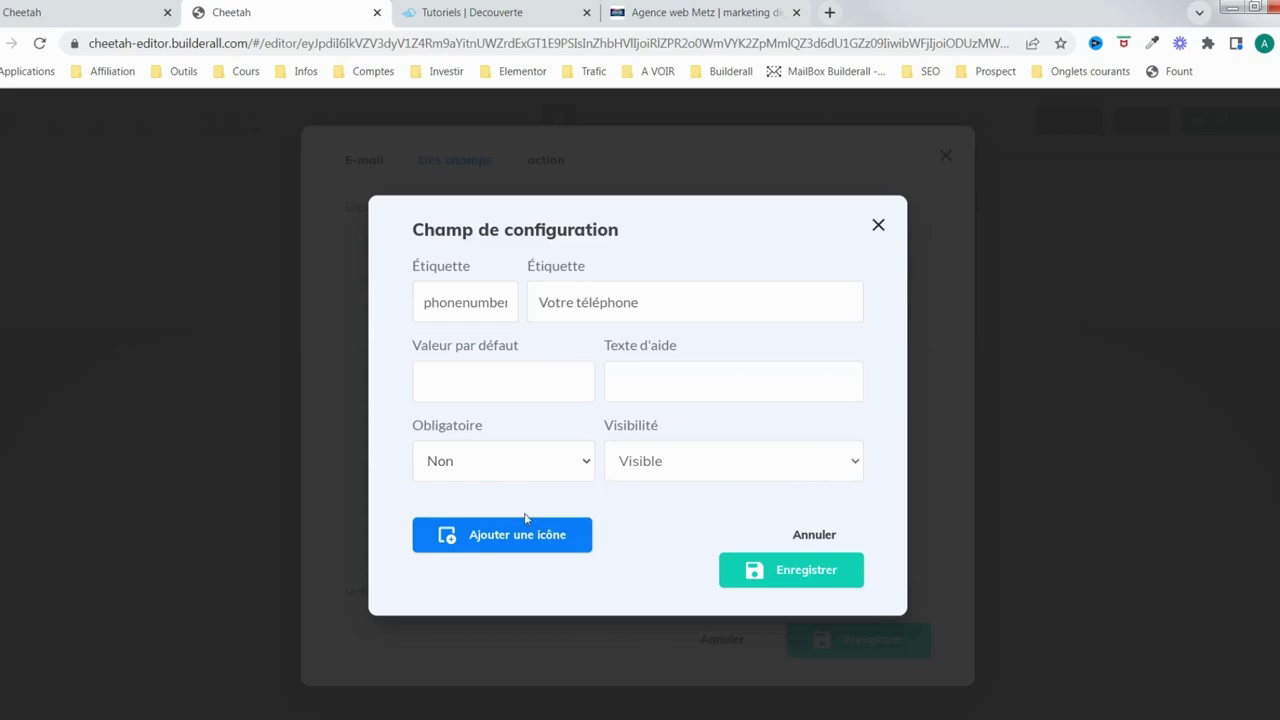
{"action": "left_click", "coordinate": [808, 576]}
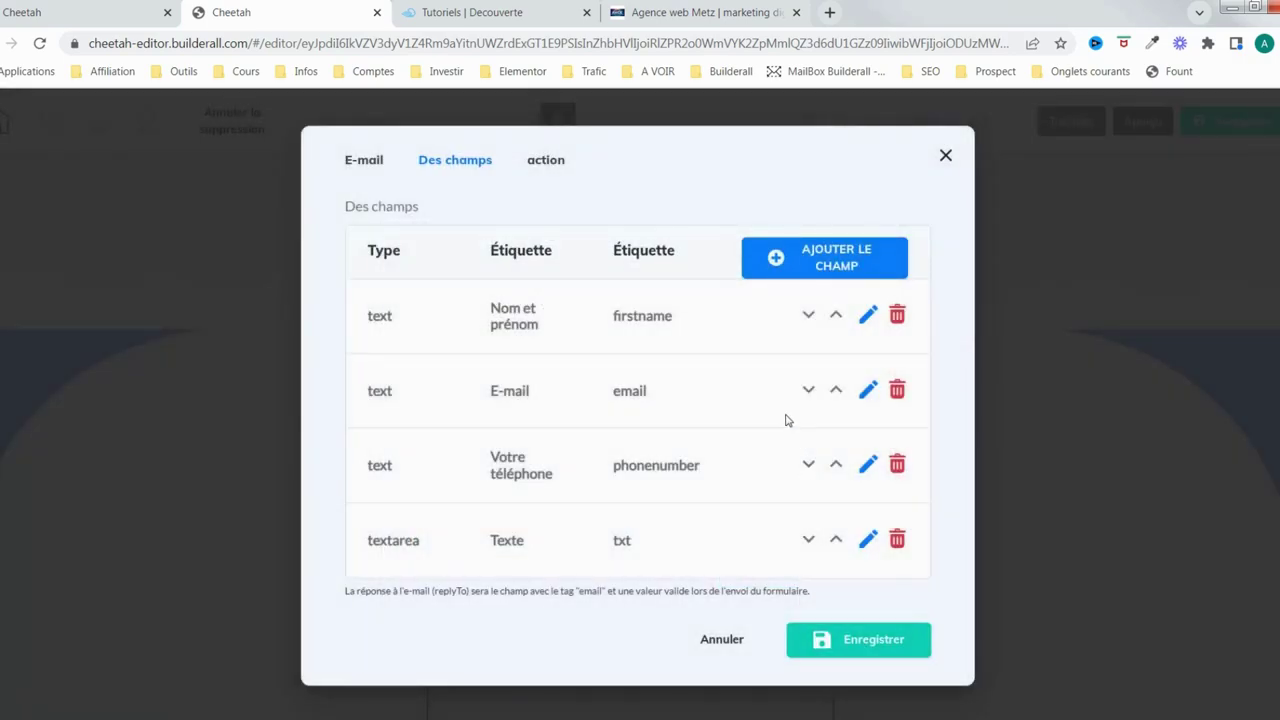
Relabel the Texte field 'Votre message' and save
{"action": "left_click", "coordinate": [867, 541]}
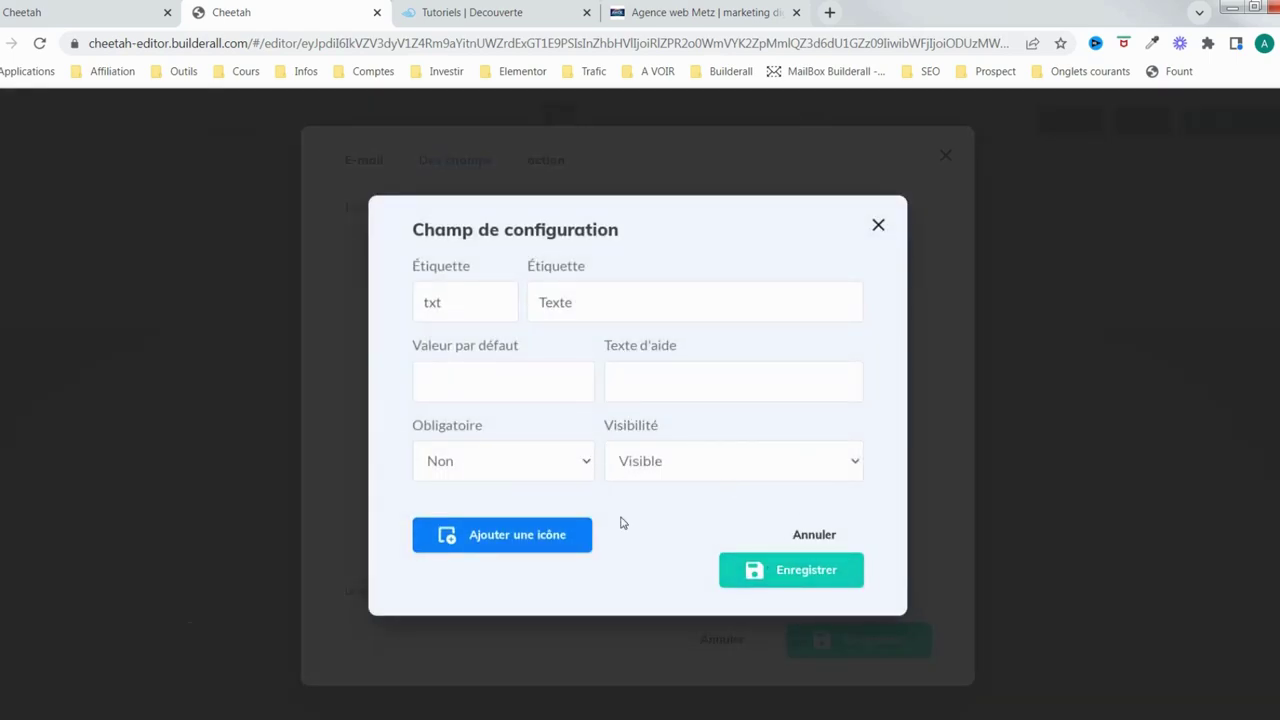
{"action": "double_click", "coordinate": [535, 302]}
{"action": "type", "text": "Votre message"}
{"action": "left_click", "coordinate": [805, 572]}
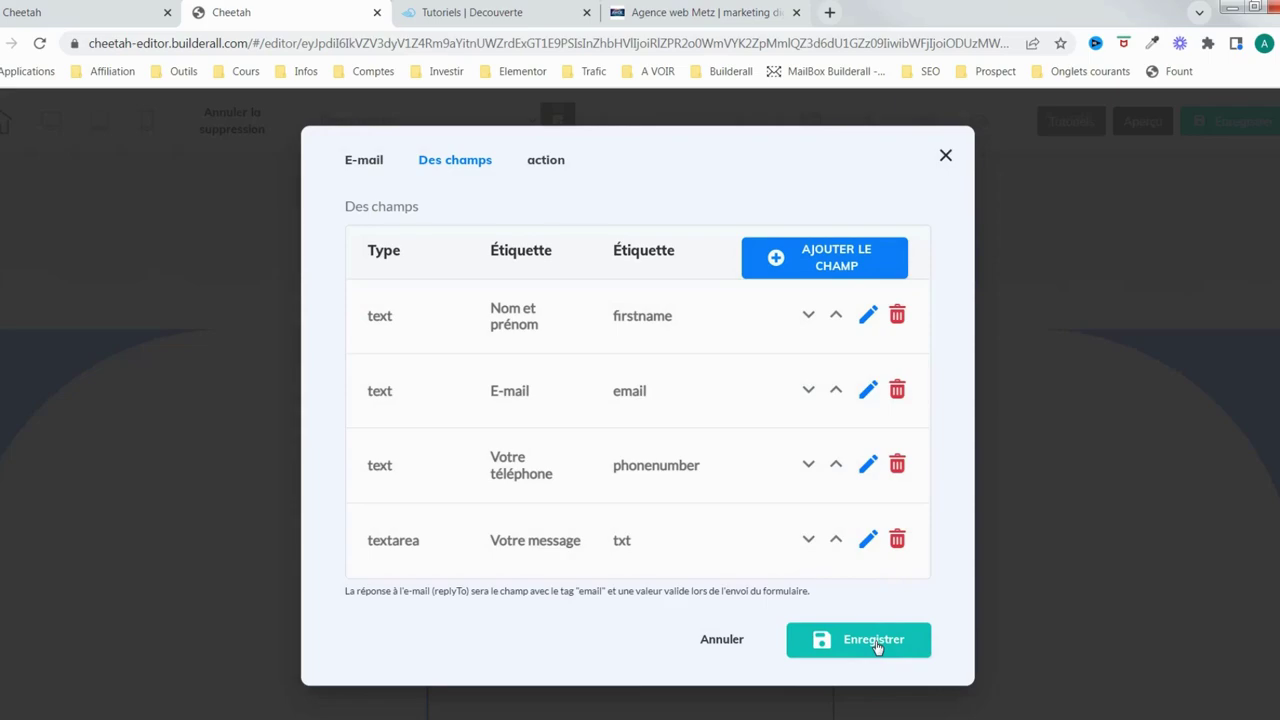
Review the form dialog's tabs, close it with Enregistrer, and save the page
{"action": "left_click", "coordinate": [545, 161]}
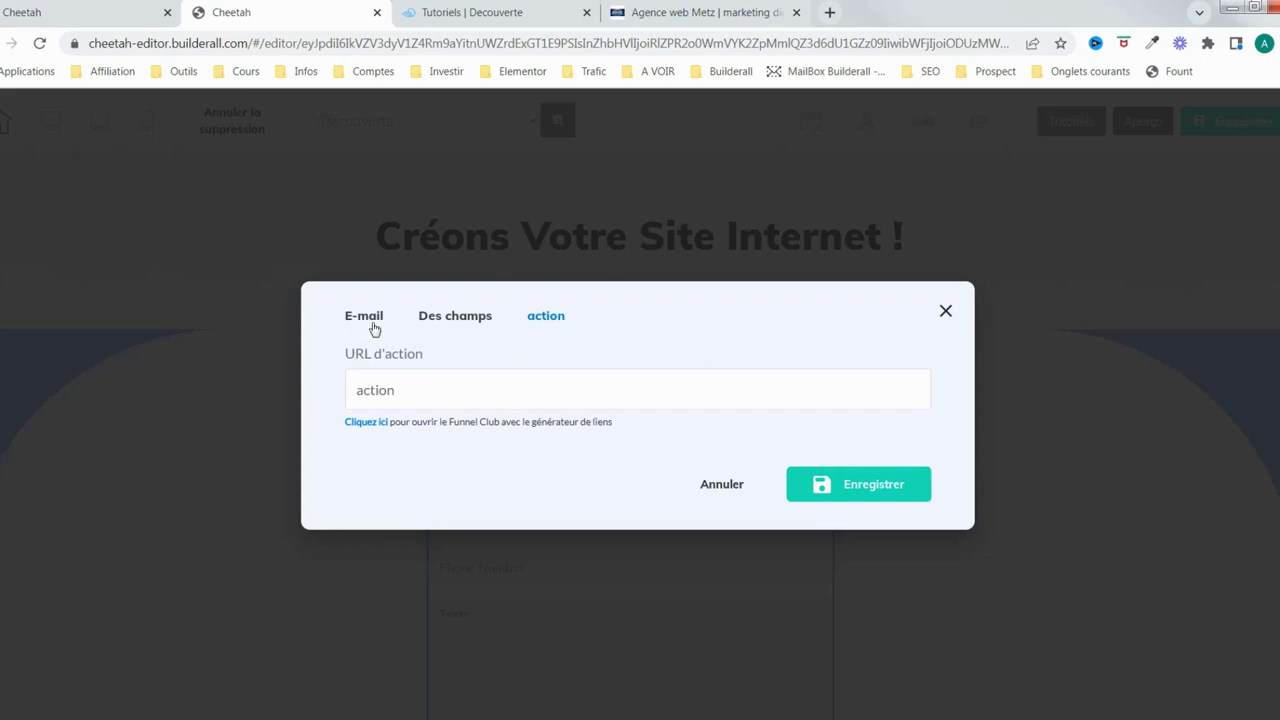
{"action": "left_click", "coordinate": [470, 322]}
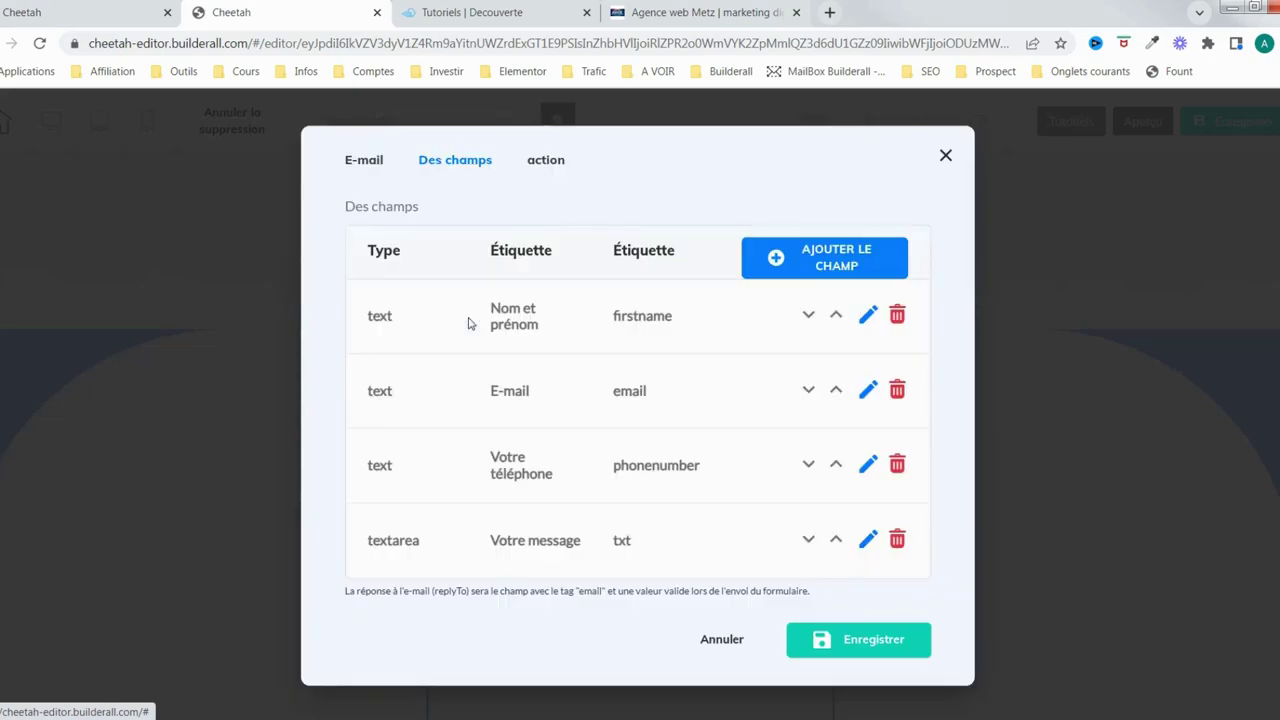
{"action": "left_click", "coordinate": [366, 162]}
{"action": "left_click", "coordinate": [437, 152]}
{"action": "left_click", "coordinate": [871, 648]}
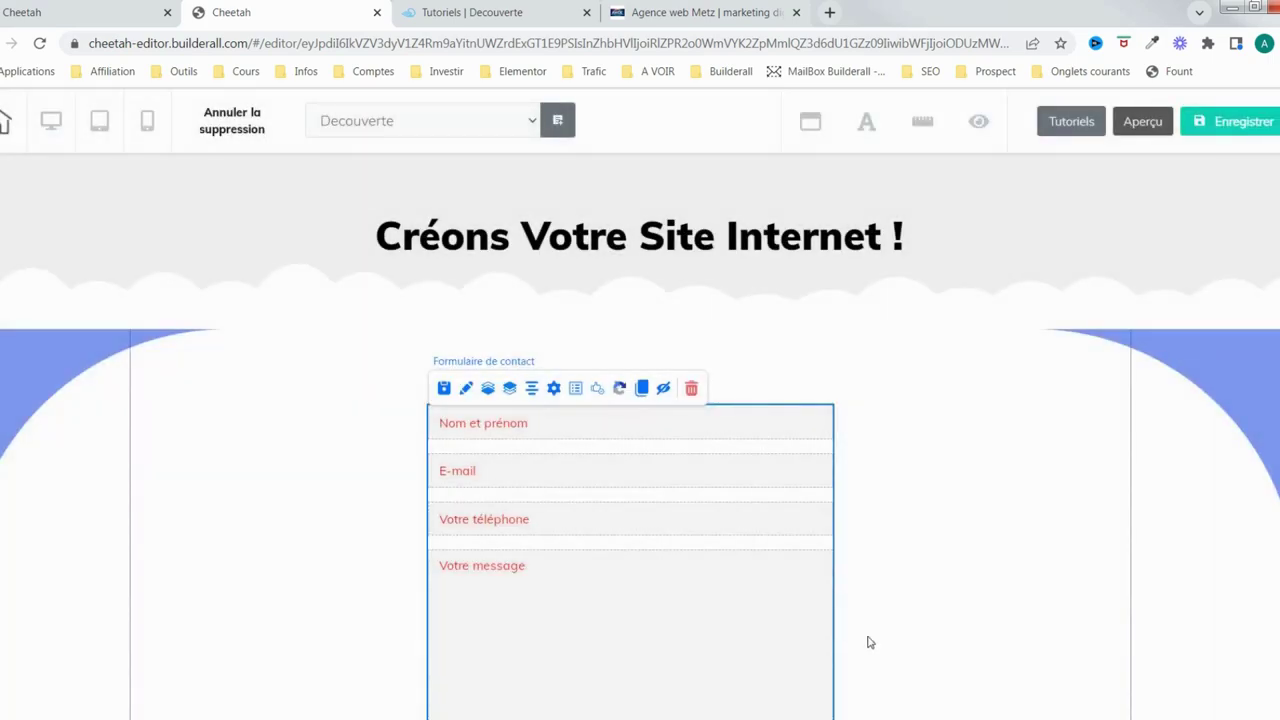
{"action": "scroll", "coordinate": [706, 530], "scroll_direction": "down", "scroll_amount": 3}
{"action": "scroll", "coordinate": [700, 500], "scroll_direction": "up", "scroll_amount": 2}
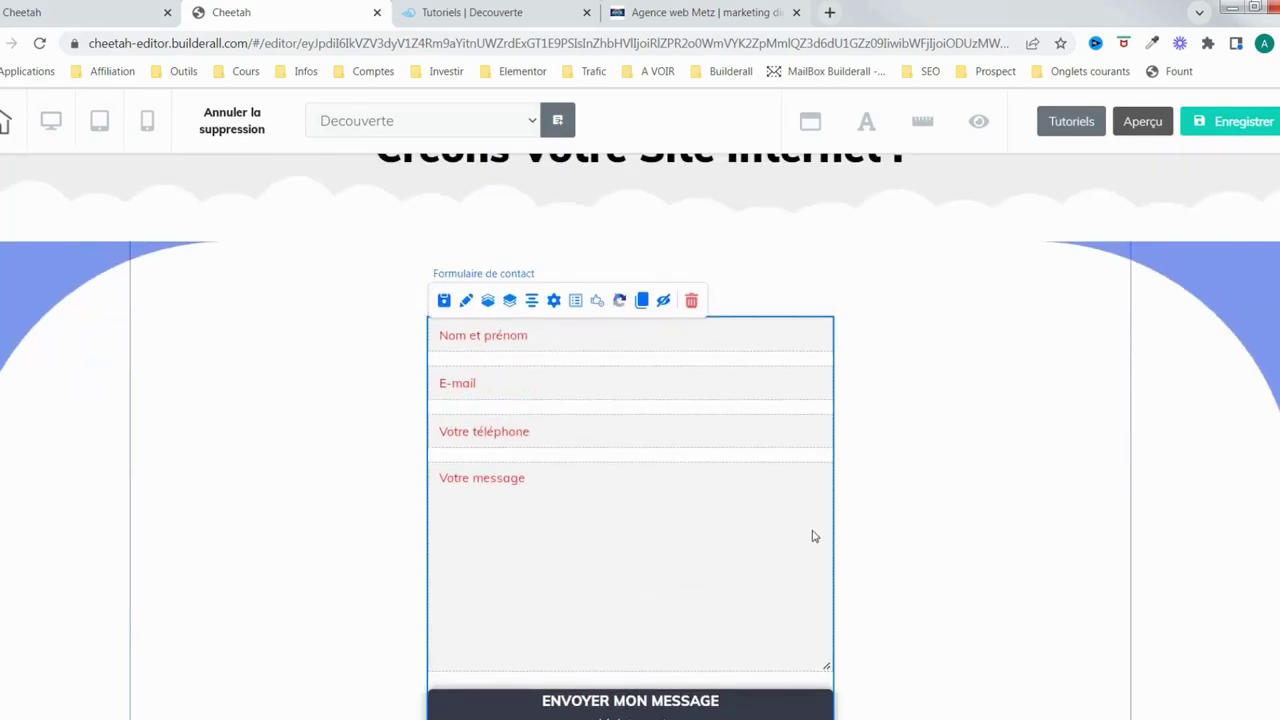
{"action": "left_click", "coordinate": [1243, 127]}
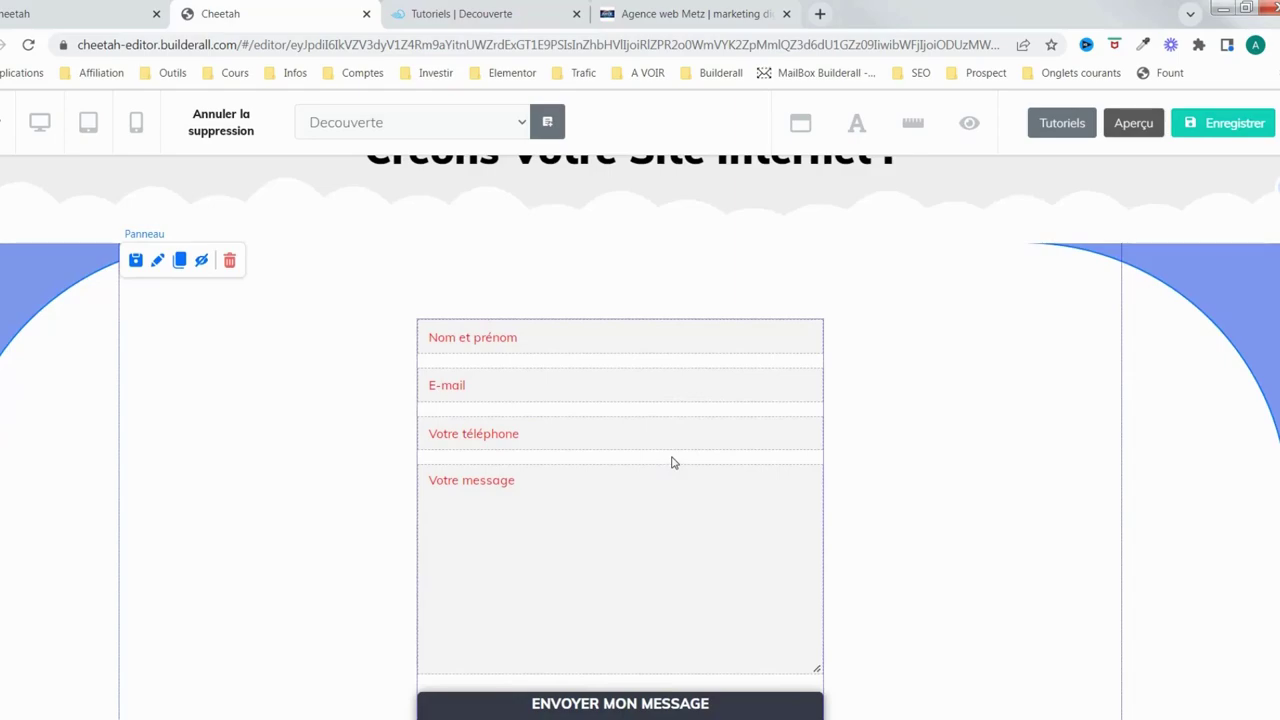
Widen the contact form to the right and drag it left to centre it
{"action": "scroll", "coordinate": [680, 440], "scroll_direction": "down", "scroll_amount": 1}
{"action": "left_click", "coordinate": [749, 557]}
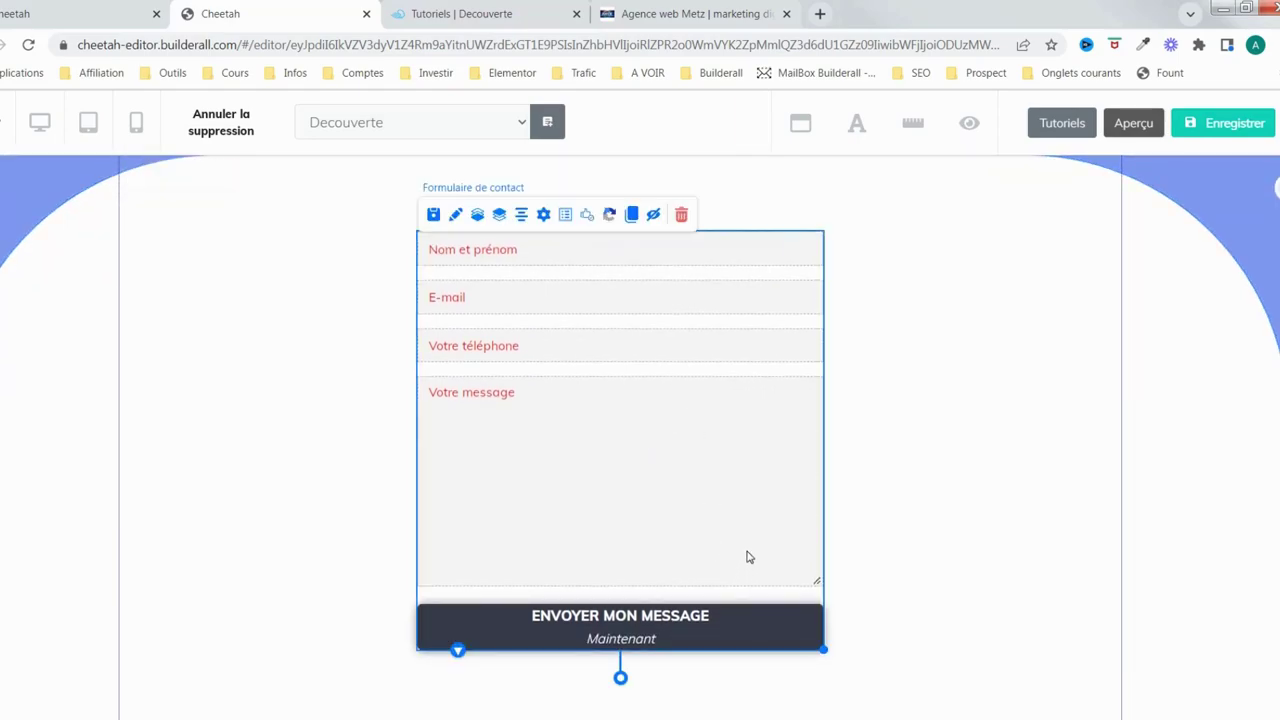
{"action": "left_click_drag", "start_coordinate": [823, 650], "coordinate": [1071, 650]}
{"action": "left_click_drag", "start_coordinate": [922, 570], "coordinate": [846, 571]}
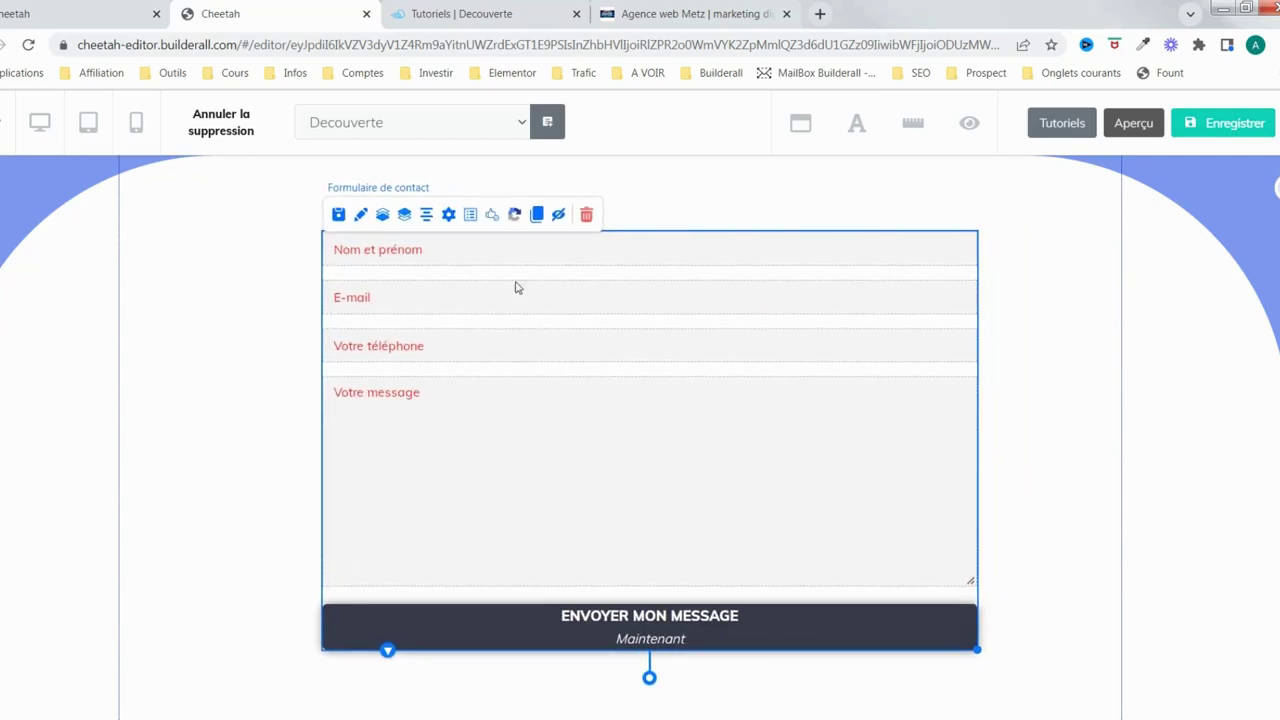
{"action": "left_click", "coordinate": [1058, 519]}
{"action": "scroll", "coordinate": [853, 424], "scroll_direction": "up", "scroll_amount": 2}
{"action": "scroll", "coordinate": [855, 424], "scroll_direction": "down", "scroll_amount": 2}
{"action": "scroll", "coordinate": [855, 424], "scroll_direction": "up", "scroll_amount": 2}
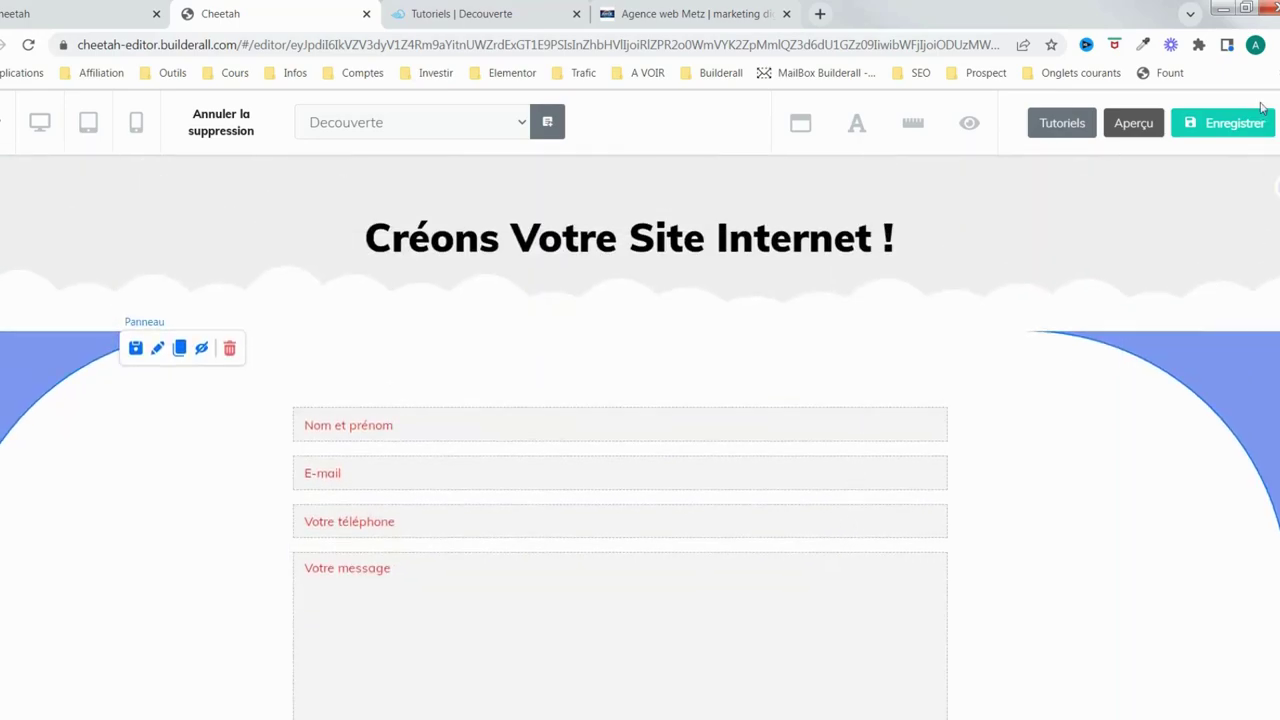
{"action": "scroll", "coordinate": [923, 406], "scroll_direction": "down", "scroll_amount": 1}
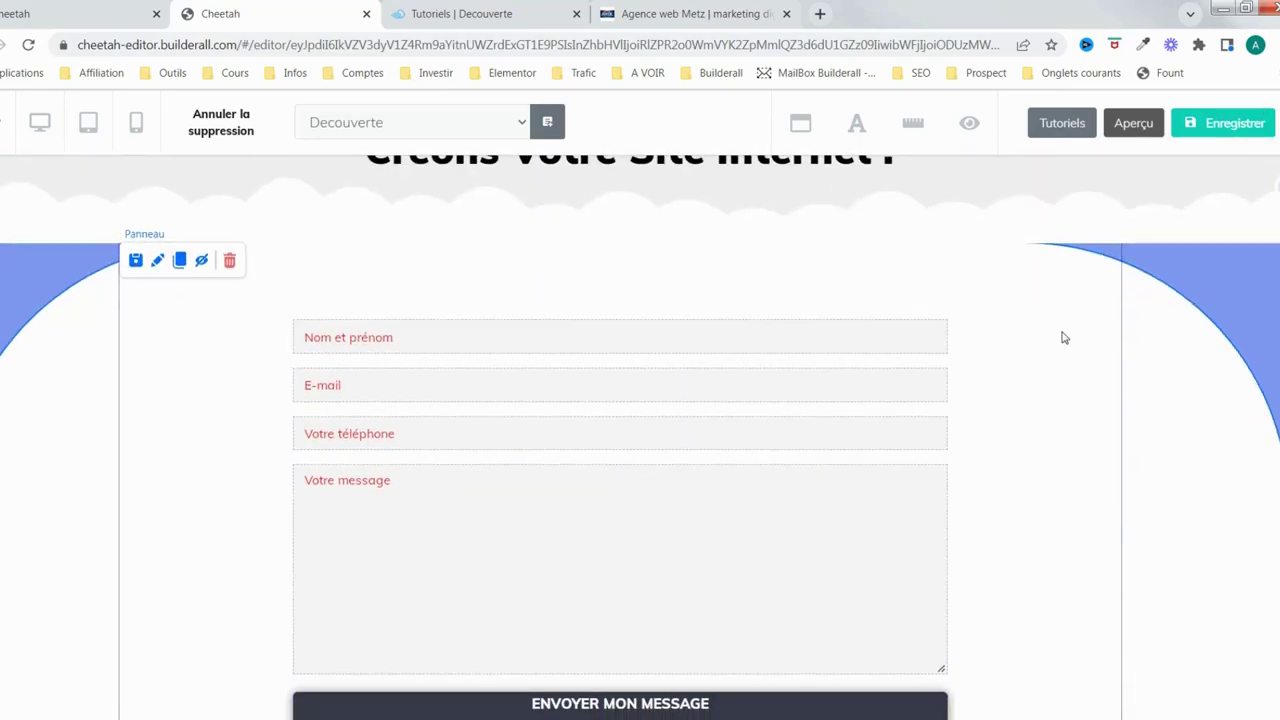
Save the page, confirm publishing with Ok, and close the 'C'est fait!' message
{"action": "left_click", "coordinate": [1210, 126]}
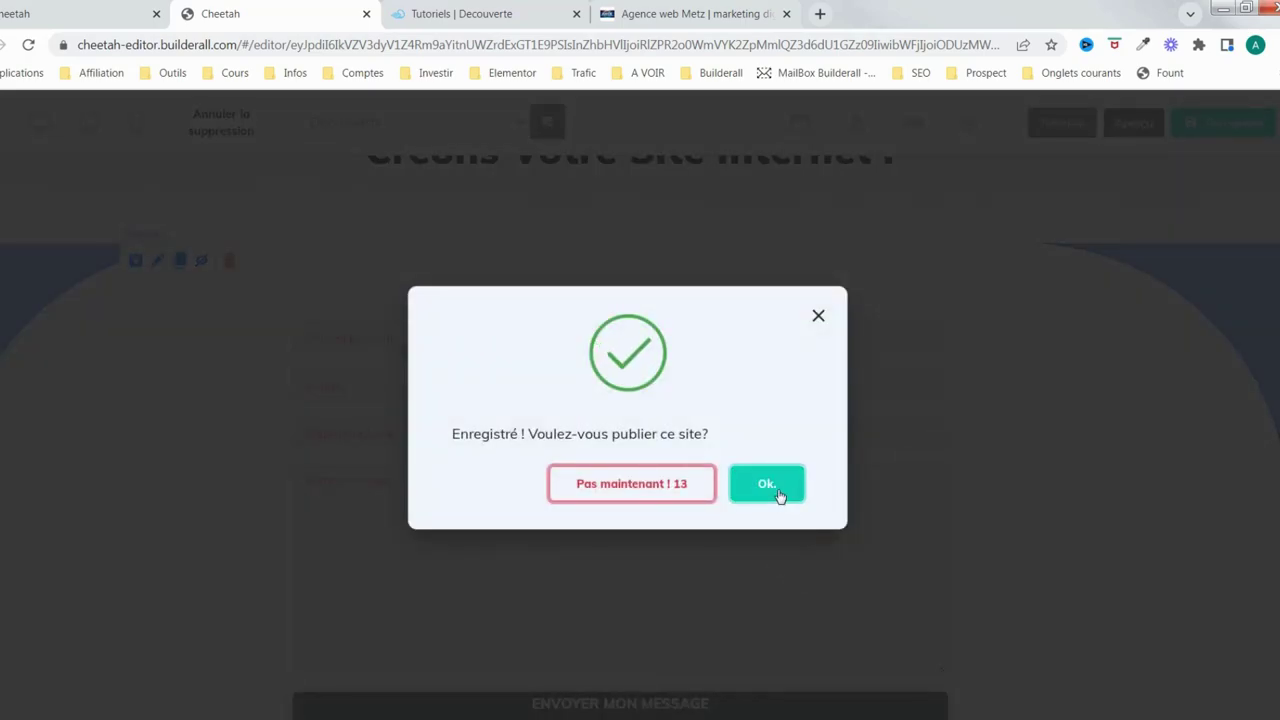
{"action": "left_click", "coordinate": [770, 486]}
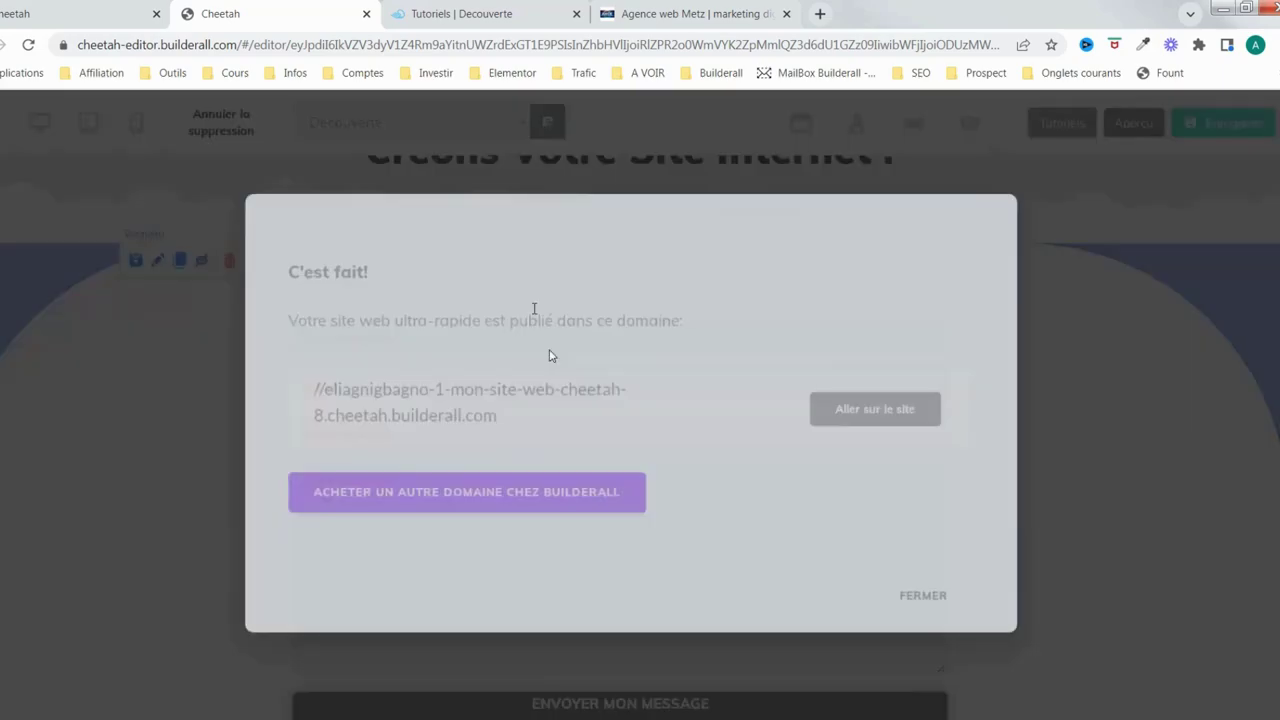
{"action": "left_click", "coordinate": [922, 595]}
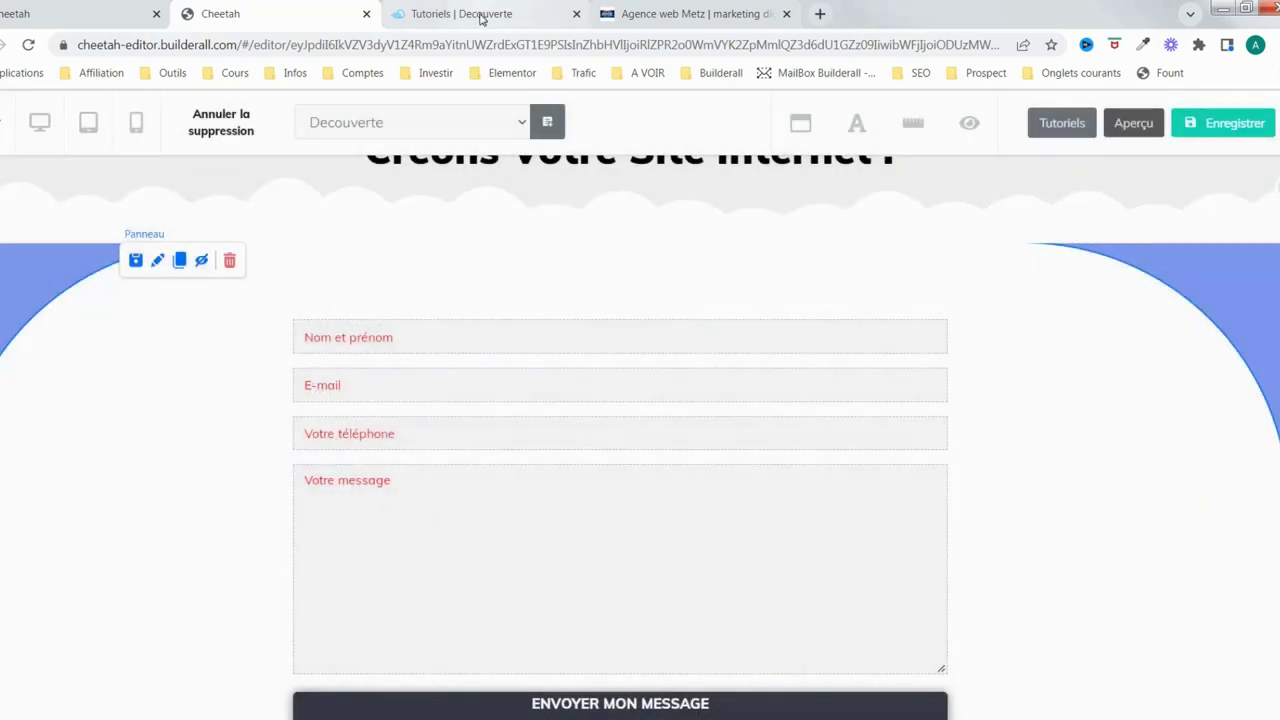
{"action": "left_click", "coordinate": [481, 19]}
Reload the live page, type a trial name into Nom et prénom, then return to the editor
{"action": "scroll", "coordinate": [790, 485], "scroll_direction": "down", "scroll_amount": 3}
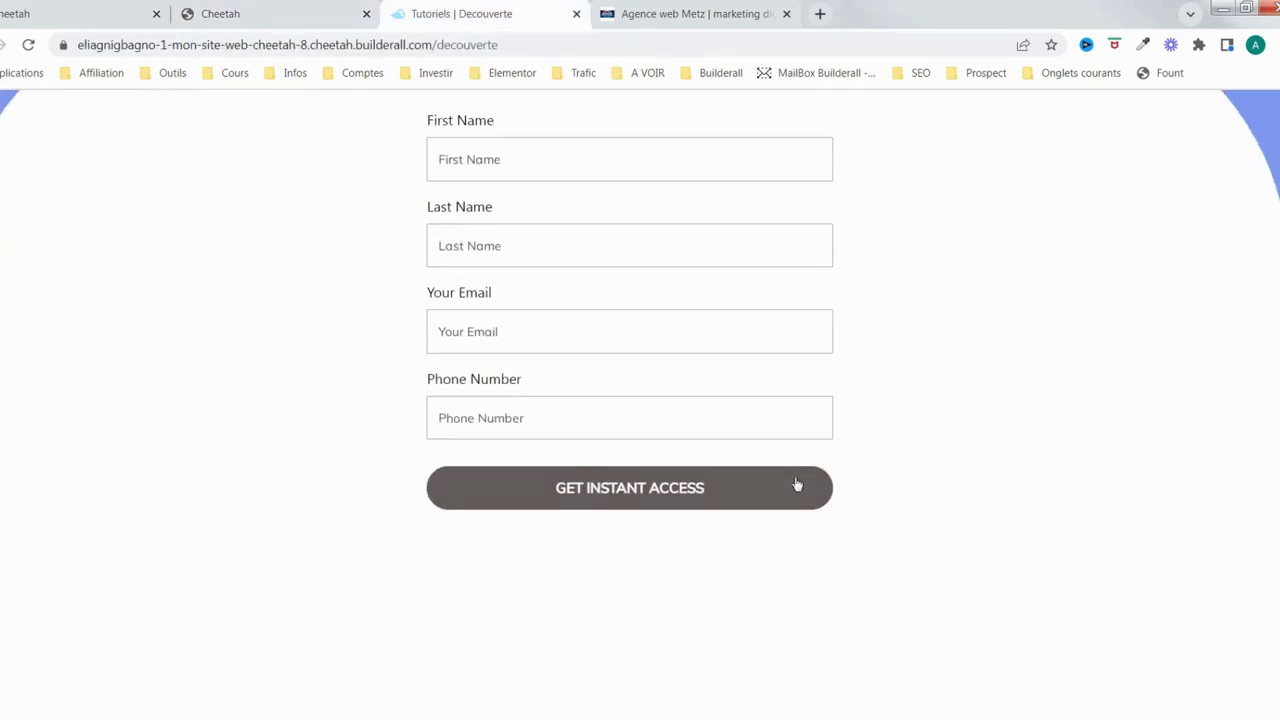
{"action": "scroll", "coordinate": [500, 300], "scroll_direction": "up", "scroll_amount": 1}
{"action": "left_click", "coordinate": [29, 46]}
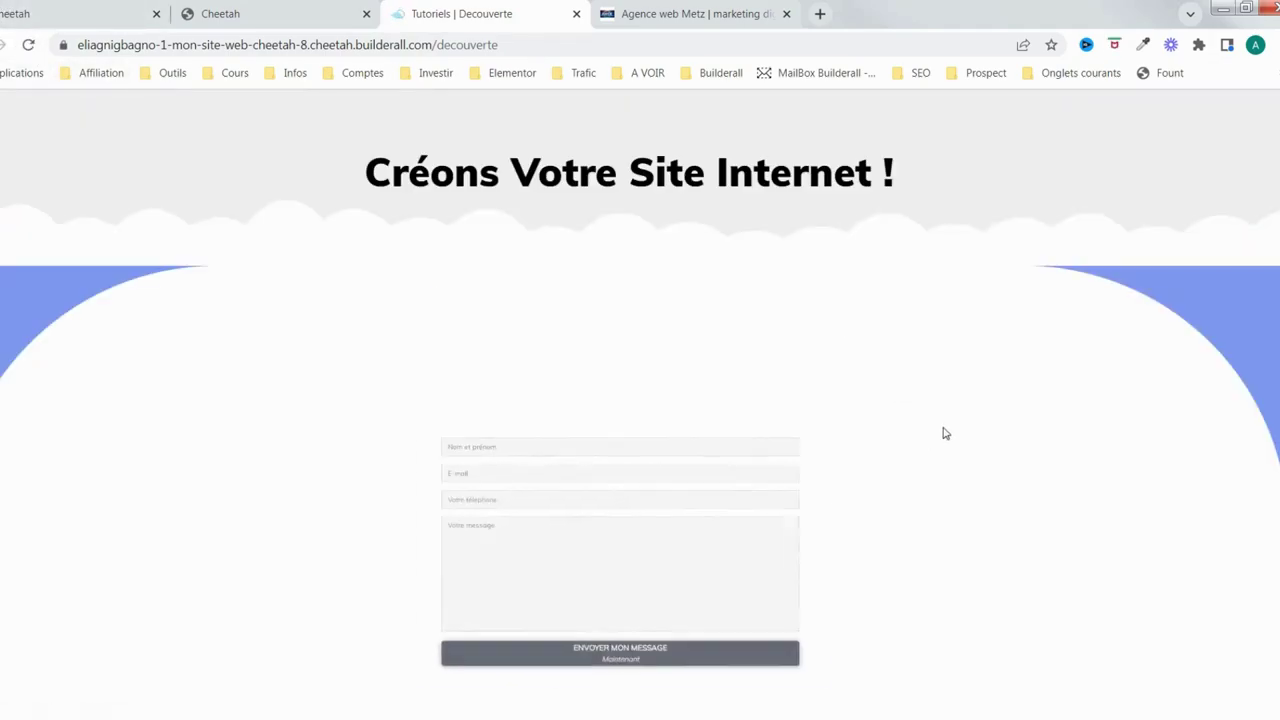
{"action": "scroll", "coordinate": [995, 405], "scroll_direction": "down", "scroll_amount": 1}
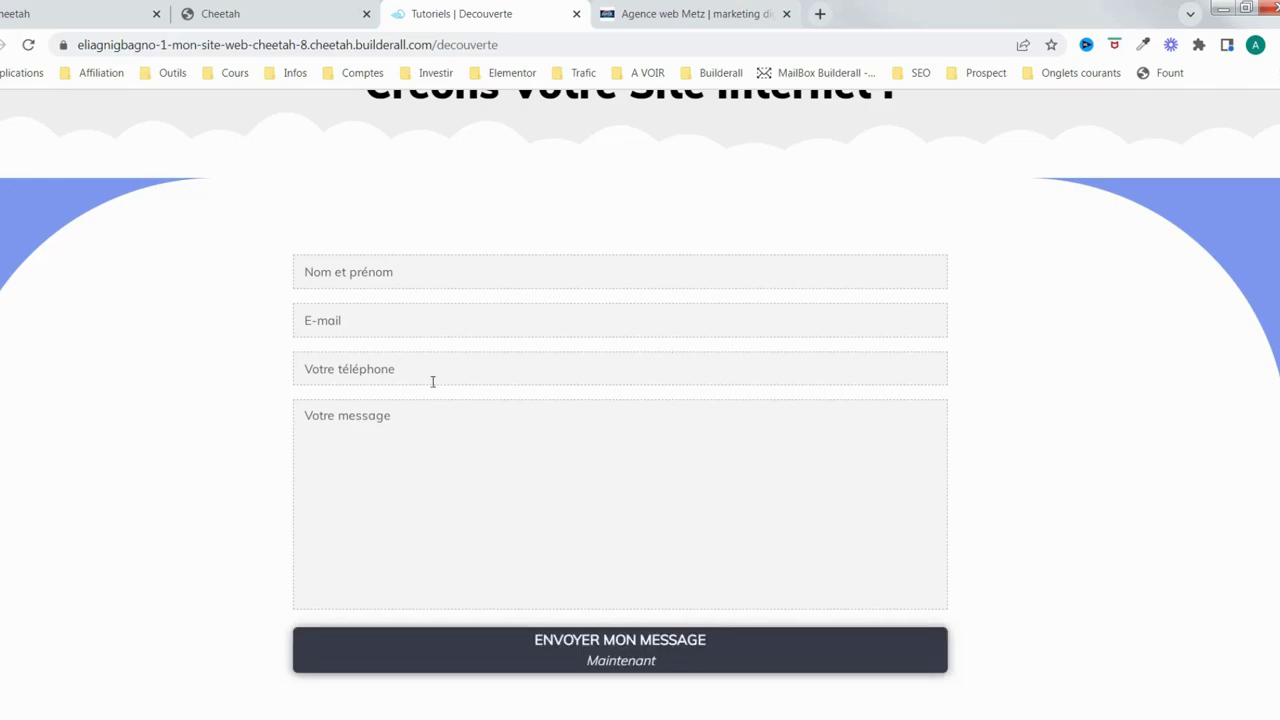
{"action": "left_click", "coordinate": [394, 279]}
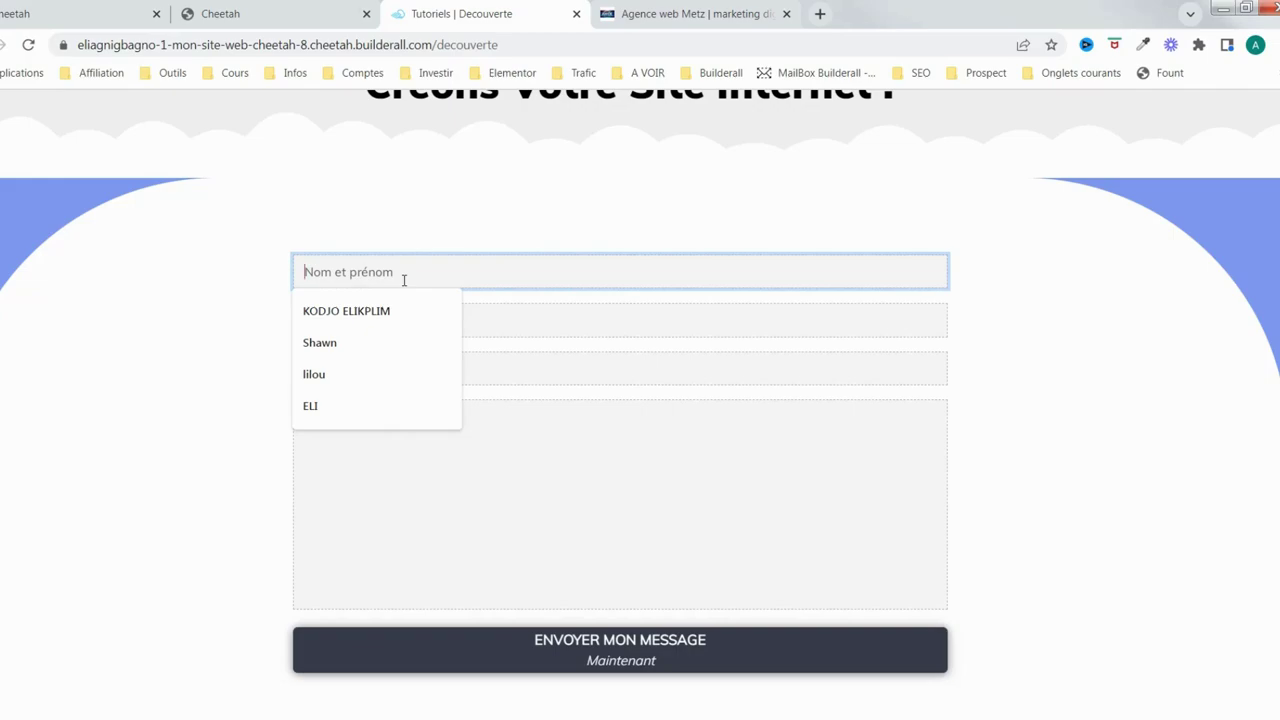
{"action": "type", "text": "Eli"}
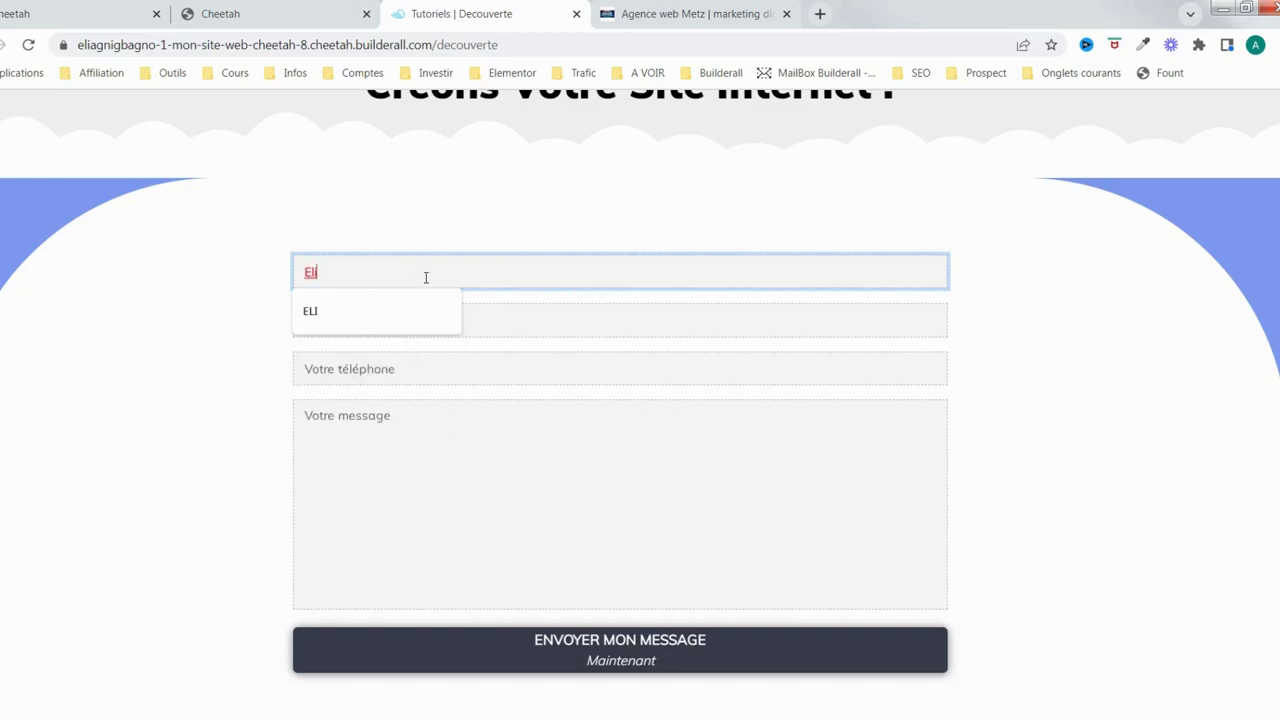
{"action": "left_click", "coordinate": [597, 324]}
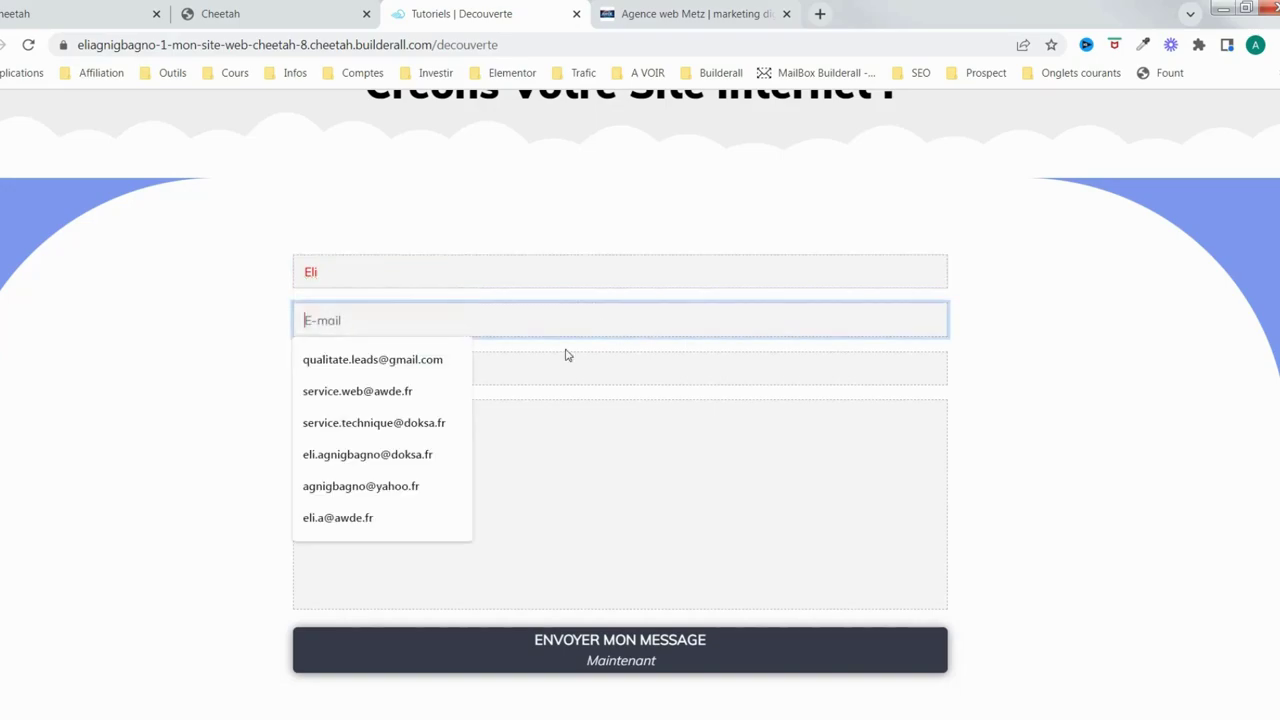
{"action": "left_click", "coordinate": [309, 18]}
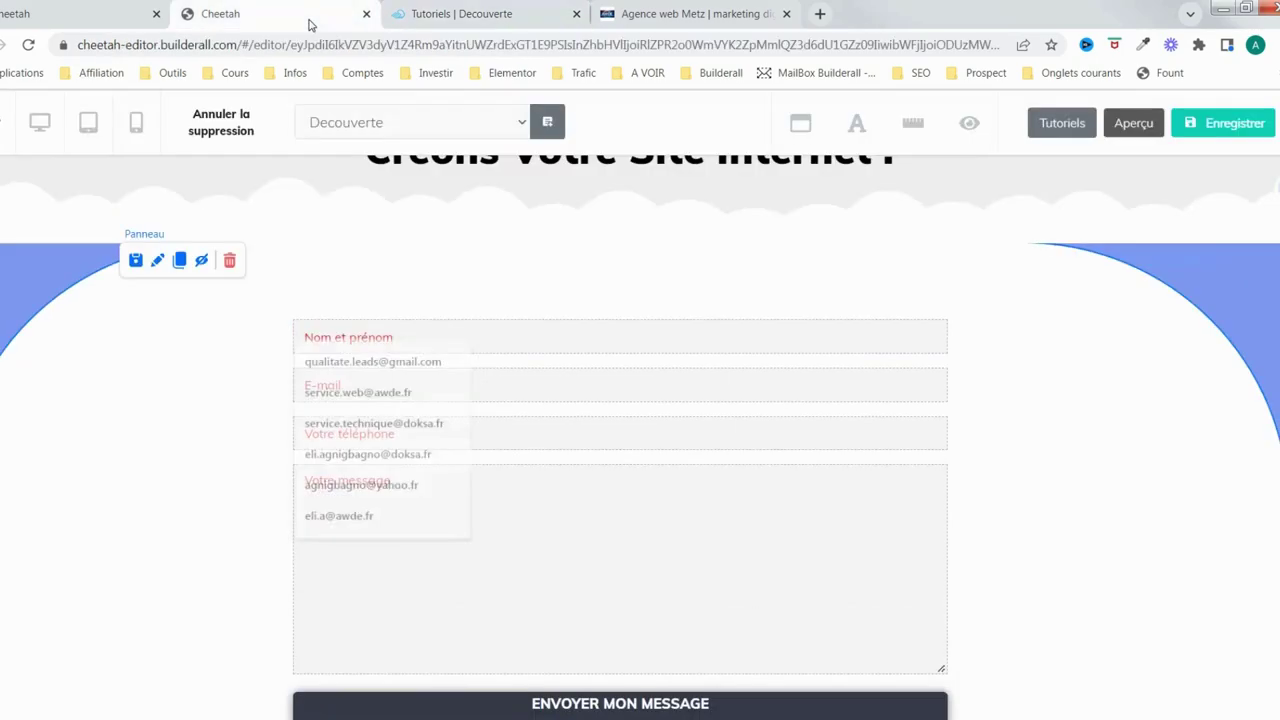
{"action": "left_click", "coordinate": [740, 418]}
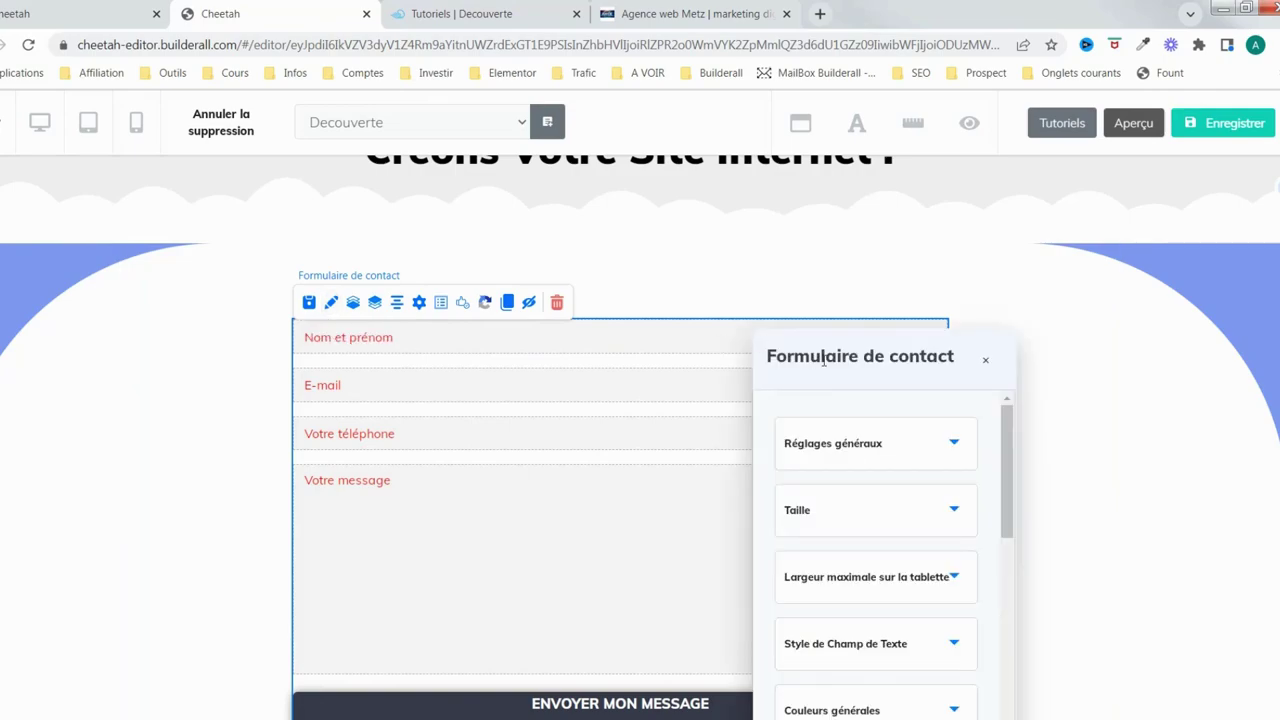
In Style de Champ de Texte, change the form's field text colour from red to blue 4576CF
{"action": "left_click", "coordinate": [1106, 518]}
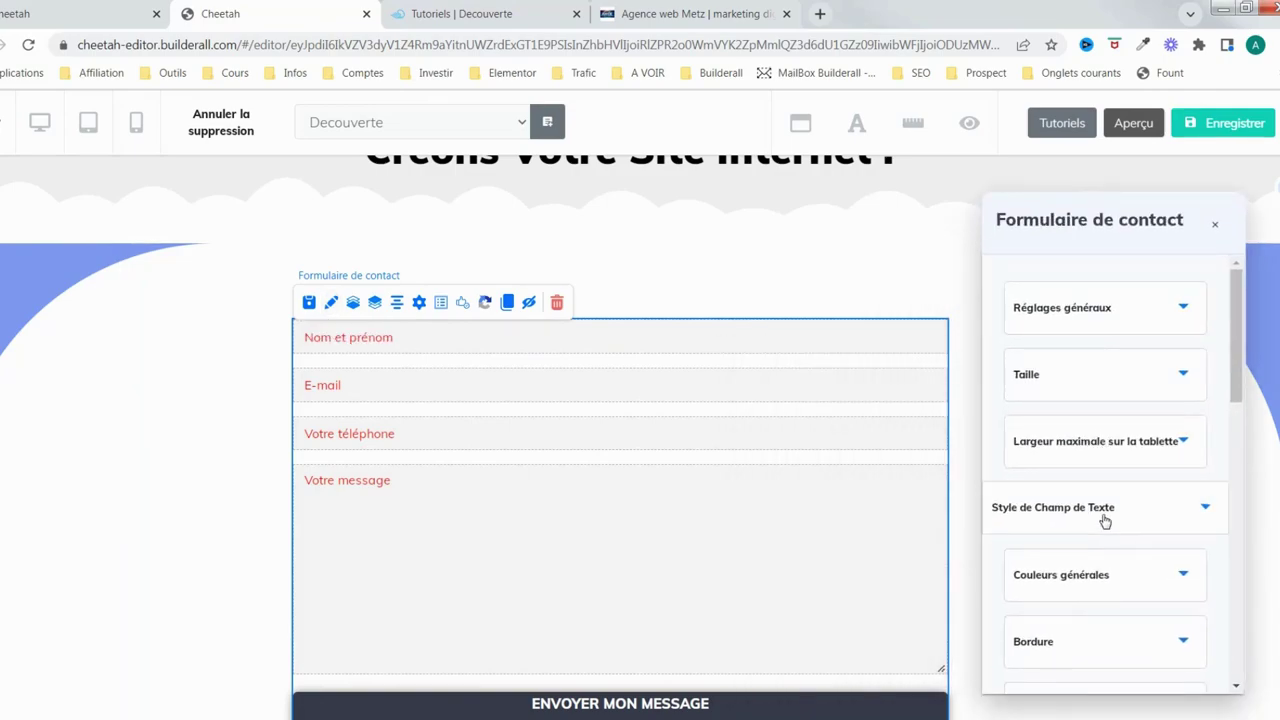
{"action": "left_click", "coordinate": [1129, 463]}
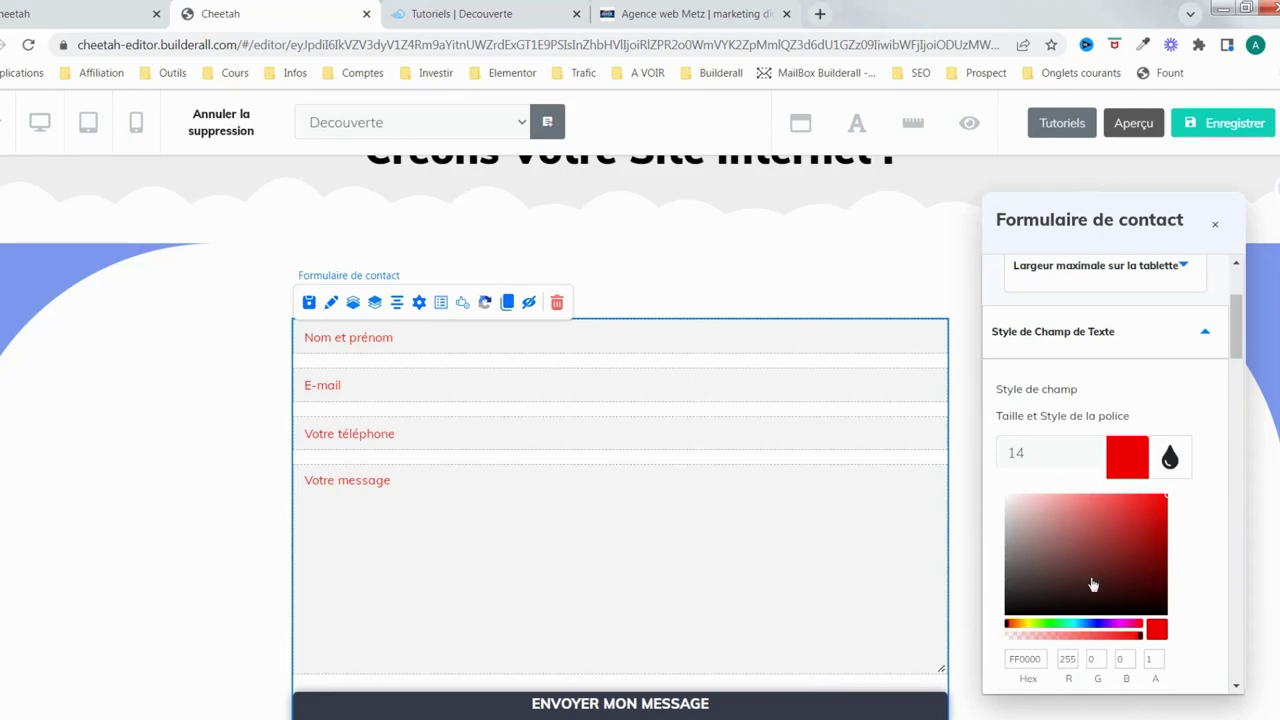
{"action": "left_click", "coordinate": [1095, 624]}
{"action": "left_click_drag", "start_coordinate": [1078, 588], "coordinate": [1067, 531]}
{"action": "left_click_drag", "start_coordinate": [1112, 628], "coordinate": [1091, 627]}
{"action": "left_click_drag", "start_coordinate": [1094, 520], "coordinate": [1113, 517]}
Save the page with Enregistrer and confirm publishing with Ok
{"action": "scroll", "coordinate": [1203, 326], "scroll_direction": "down", "scroll_amount": 1}
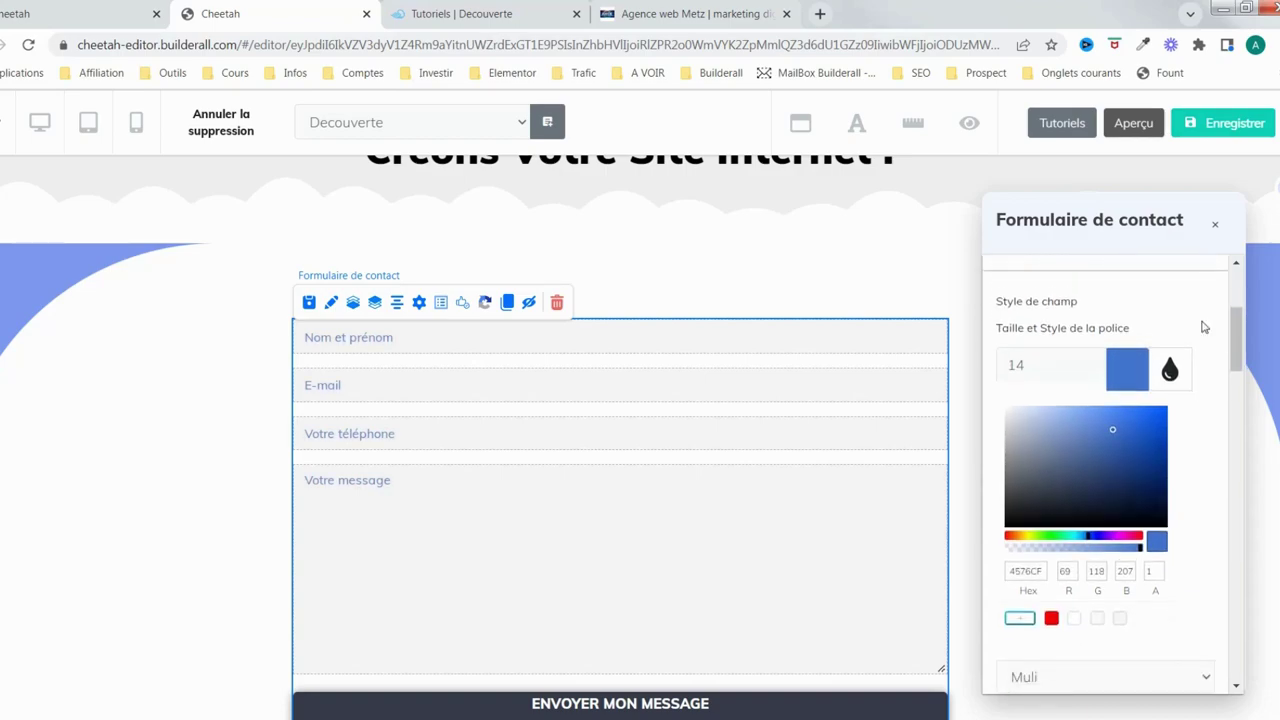
{"action": "left_click", "coordinate": [1233, 122]}
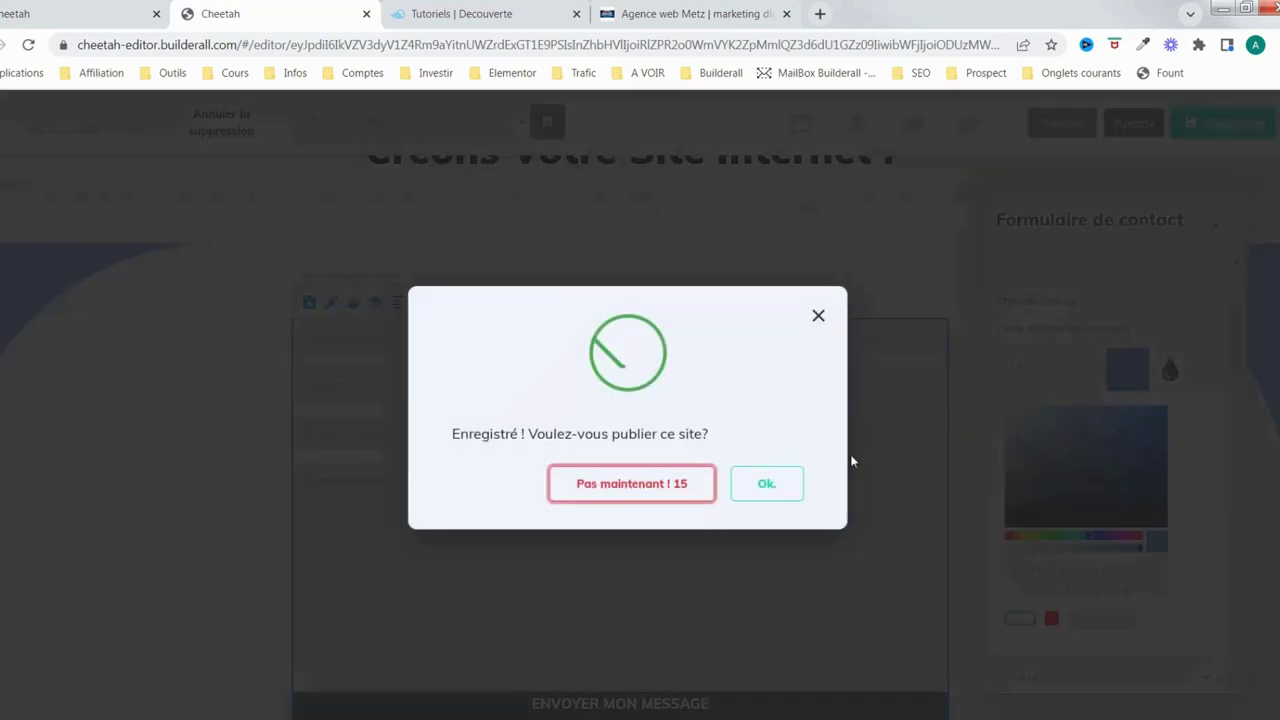
{"action": "left_click", "coordinate": [788, 495]}
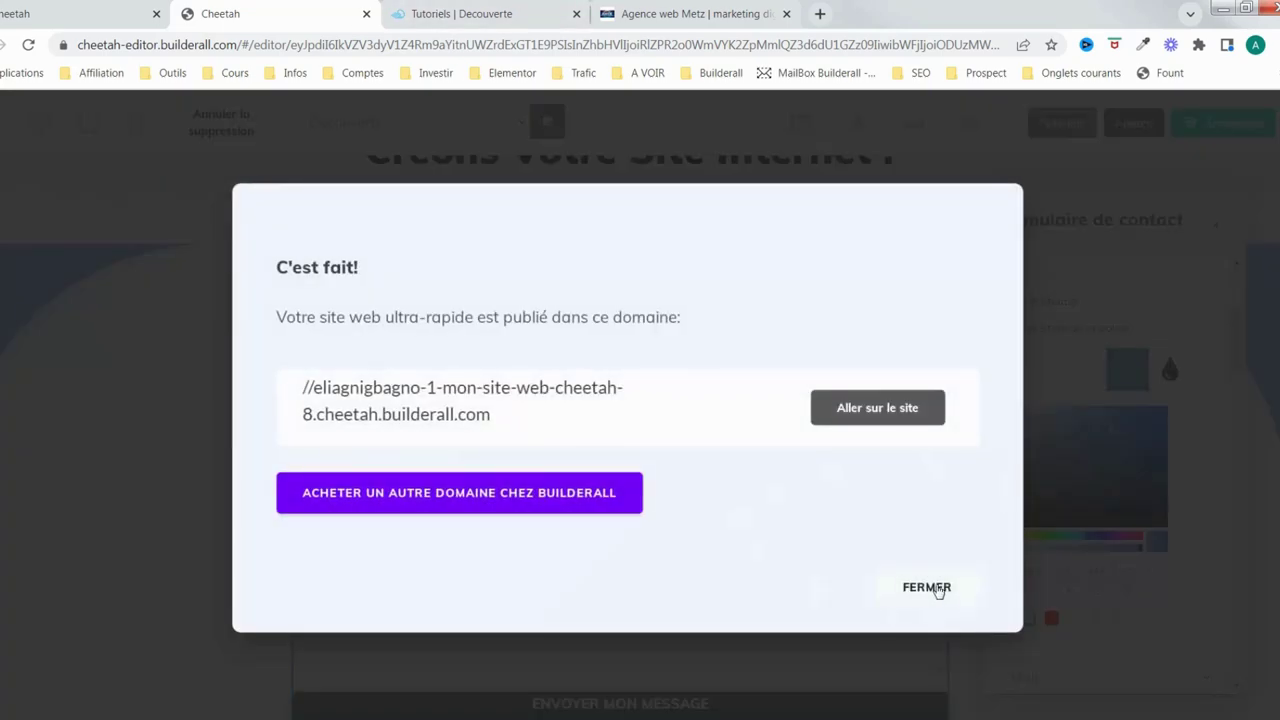
Dismiss the publish success message and reload the live site in its browser tab
{"action": "left_click", "coordinate": [928, 588]}
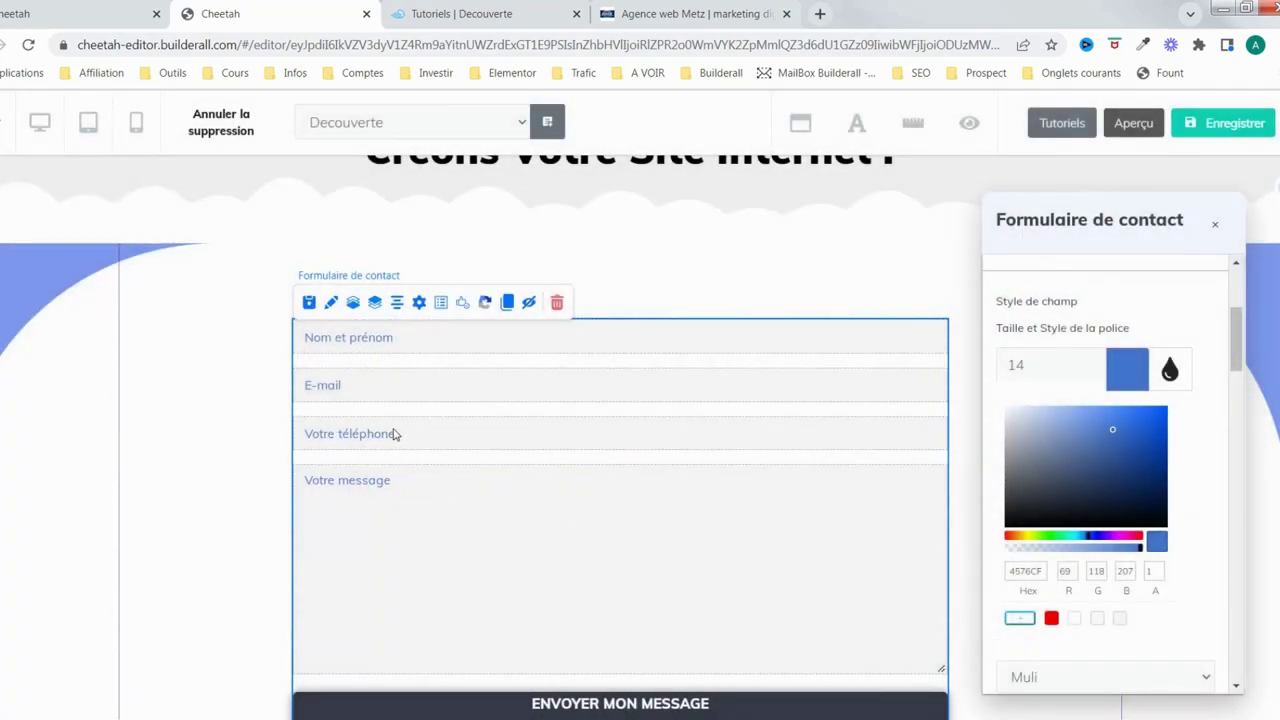
{"action": "left_click", "coordinate": [537, 12]}
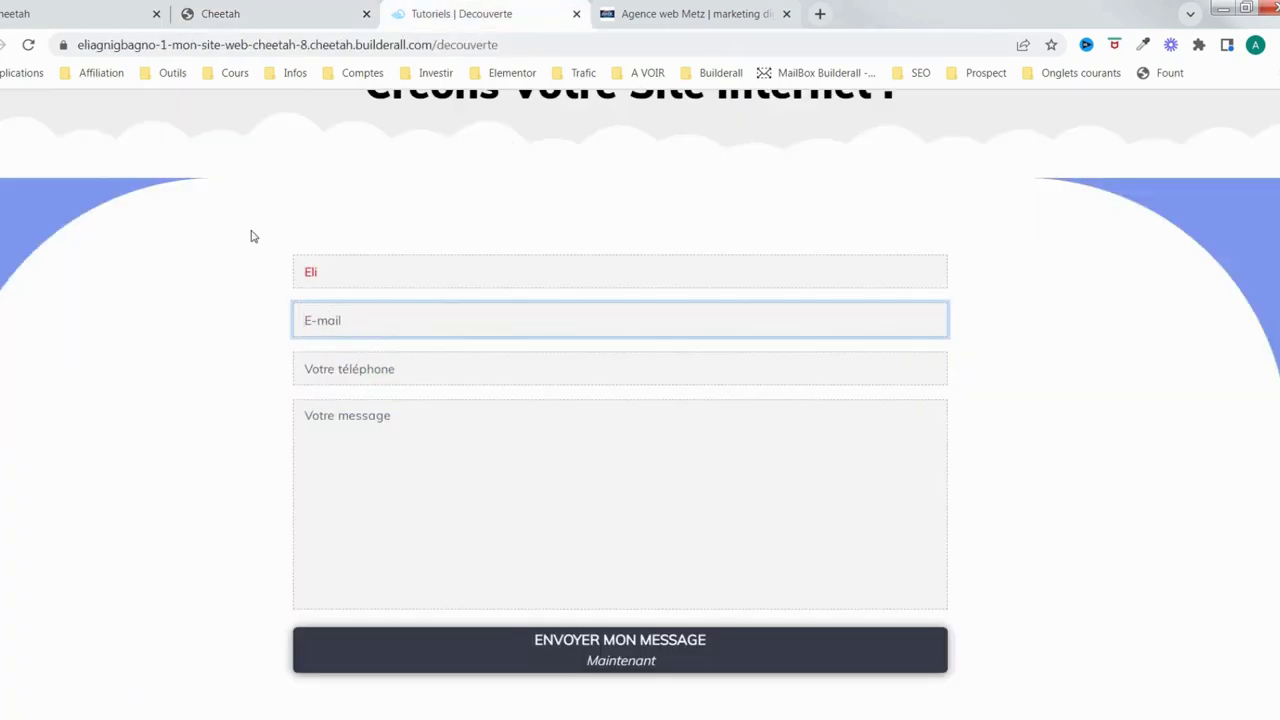
{"action": "left_click", "coordinate": [30, 47]}
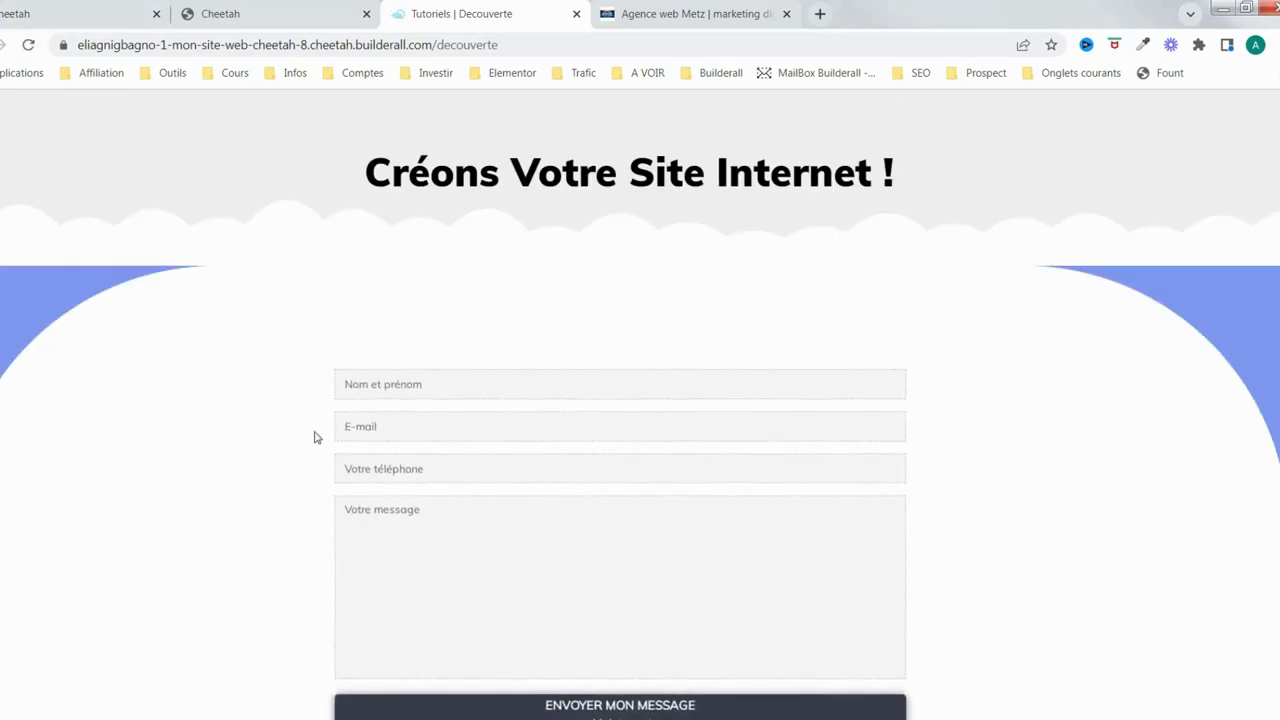
Test the live form by typing in the name field, then return to the editor tab
{"action": "left_click", "coordinate": [369, 362]}
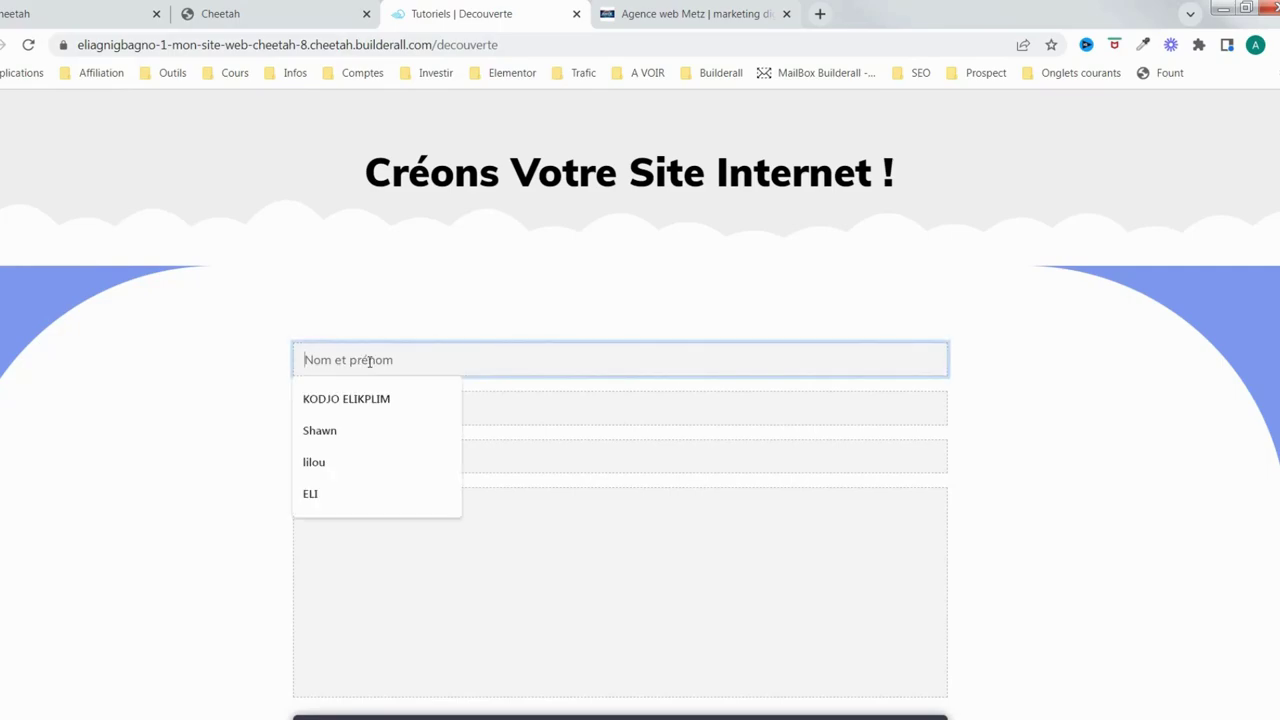
{"action": "type", "text": "Eli"}
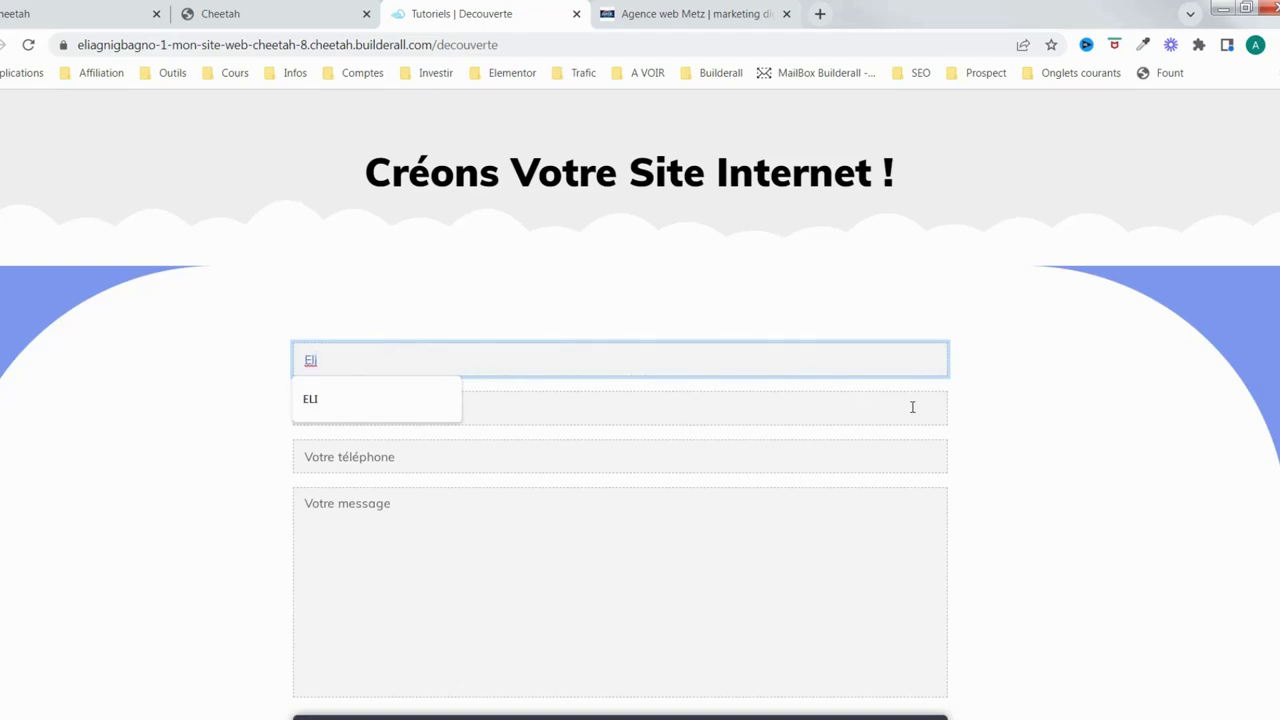
{"action": "left_click", "coordinate": [1011, 437]}
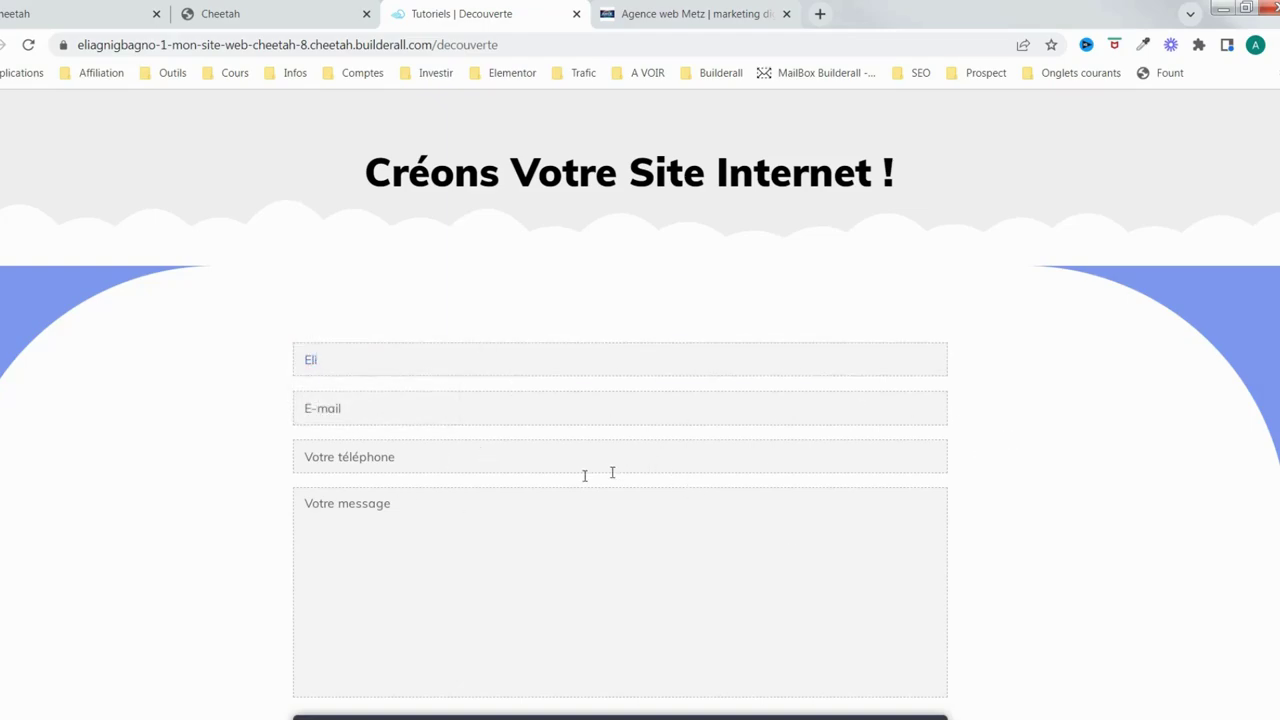
{"action": "scroll", "coordinate": [515, 532], "scroll_direction": "down", "scroll_amount": 2}
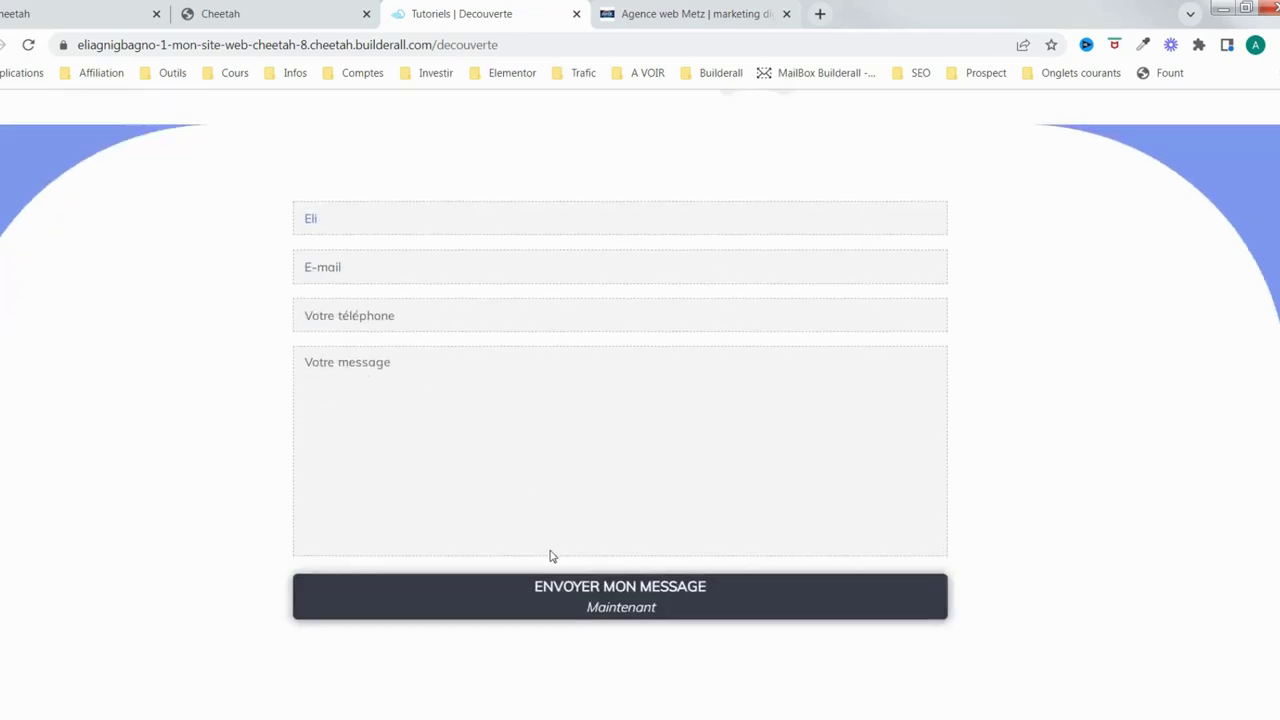
{"action": "scroll", "coordinate": [580, 526], "scroll_direction": "up", "scroll_amount": 2}
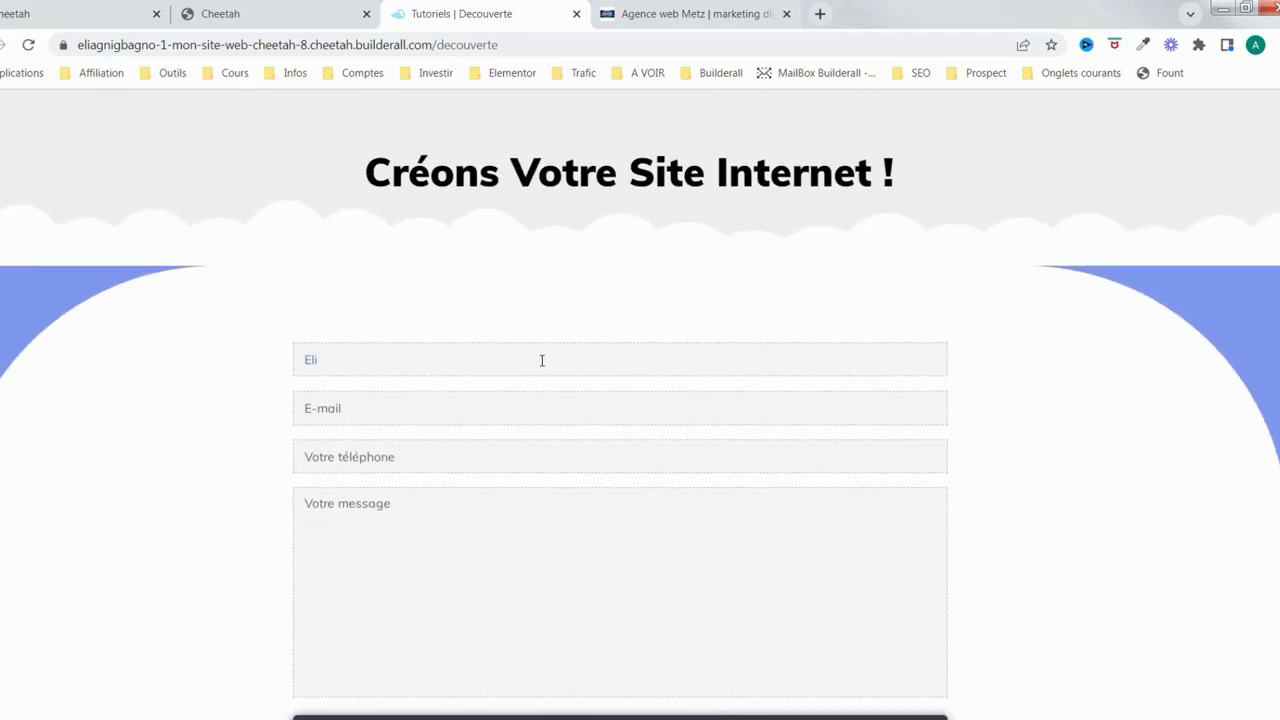
{"action": "scroll", "coordinate": [664, 557], "scroll_direction": "down", "scroll_amount": 1}
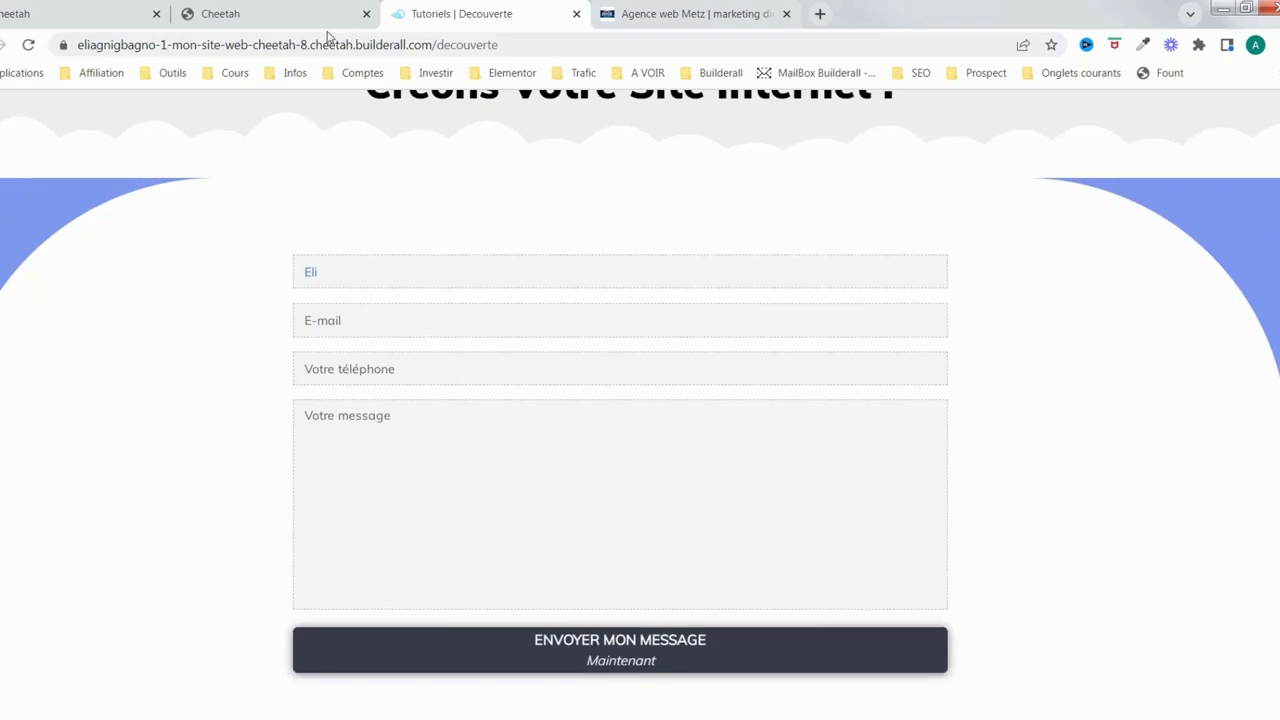
{"action": "left_click", "coordinate": [287, 25]}
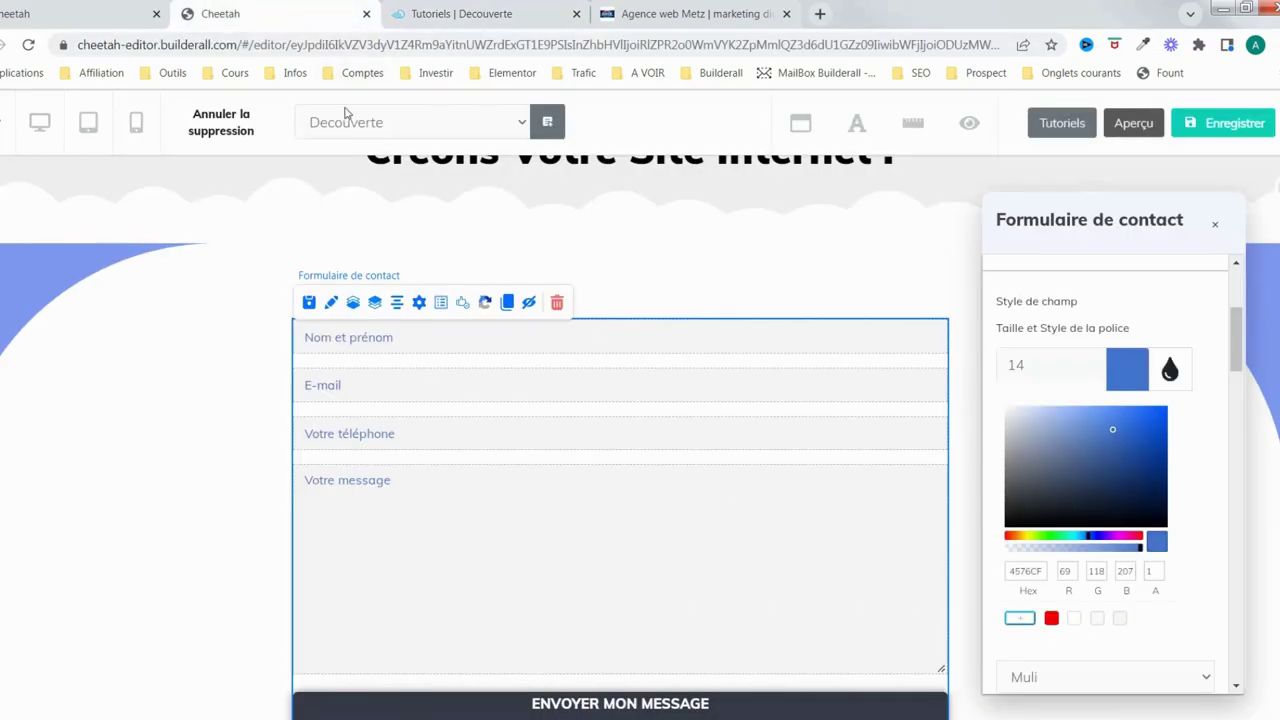
Switch the editor to the mobile layout and scroll through the page
{"action": "left_click", "coordinate": [137, 126]}
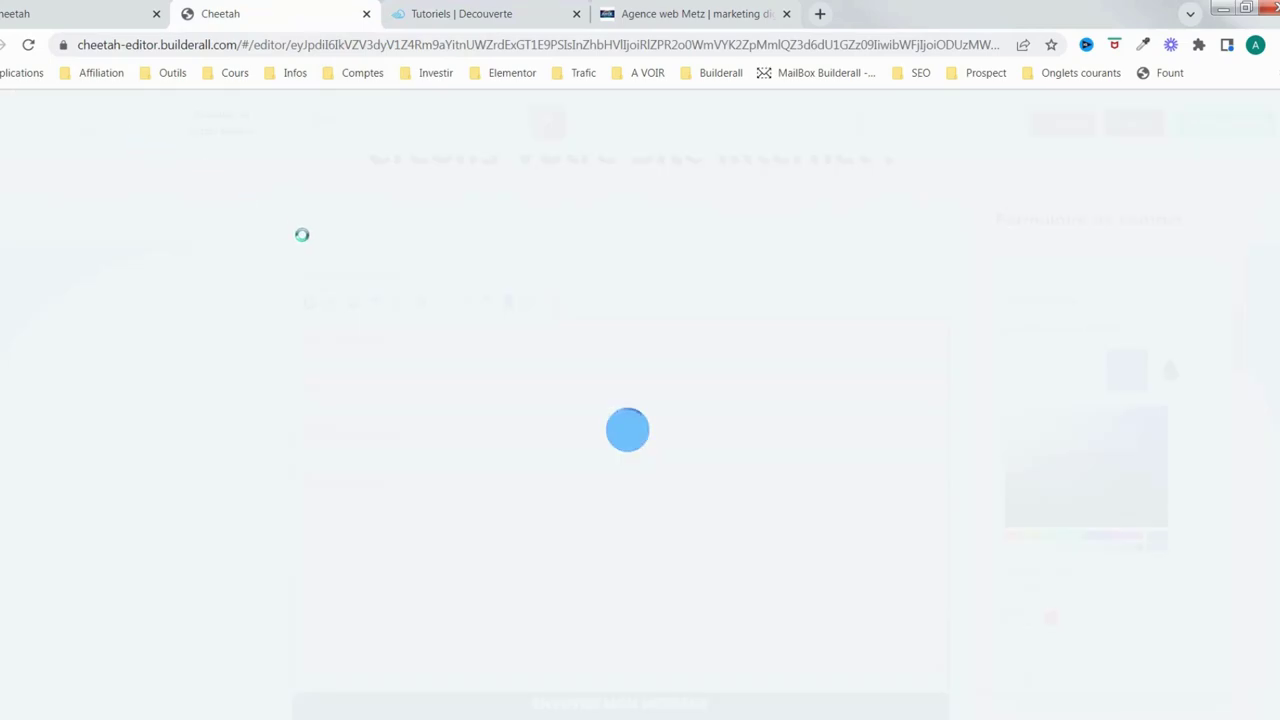
{"action": "scroll", "coordinate": [705, 445], "scroll_direction": "down", "scroll_amount": 1}
{"action": "scroll", "coordinate": [711, 443], "scroll_direction": "up", "scroll_amount": 1}
{"action": "scroll", "coordinate": [690, 497], "scroll_direction": "down", "scroll_amount": 1}
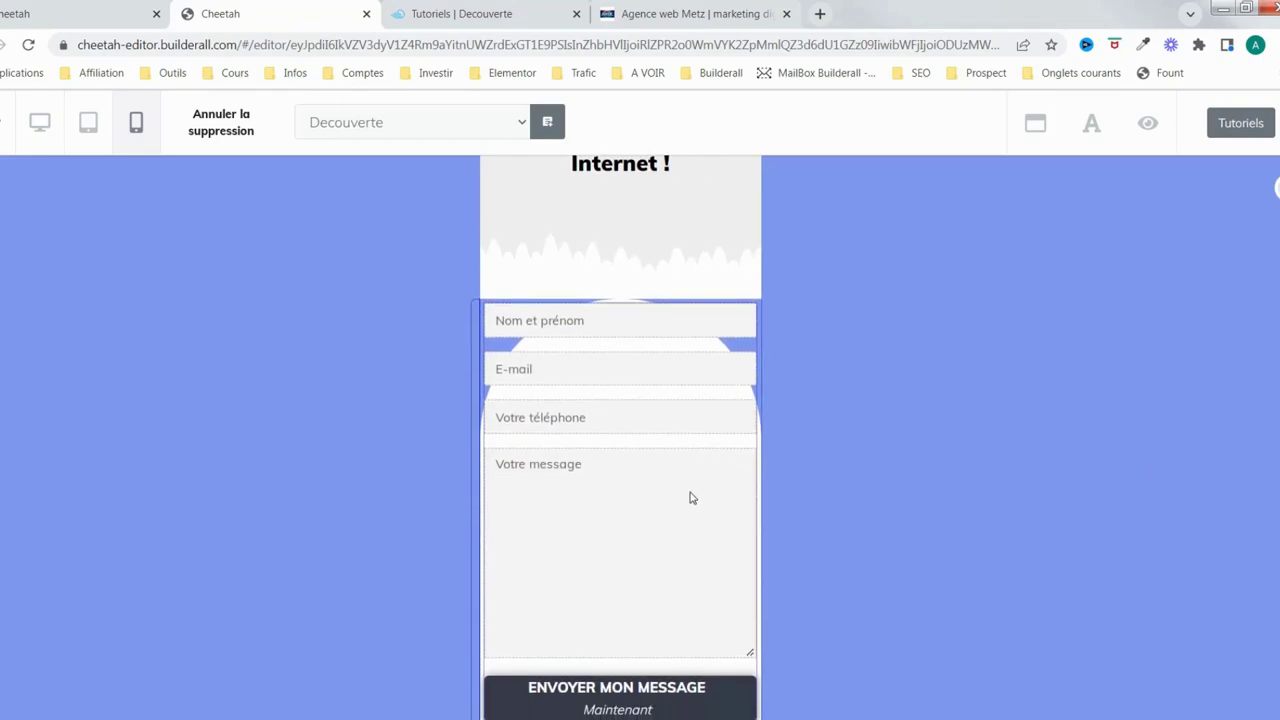
{"action": "scroll", "coordinate": [697, 371], "scroll_direction": "up", "scroll_amount": 1}
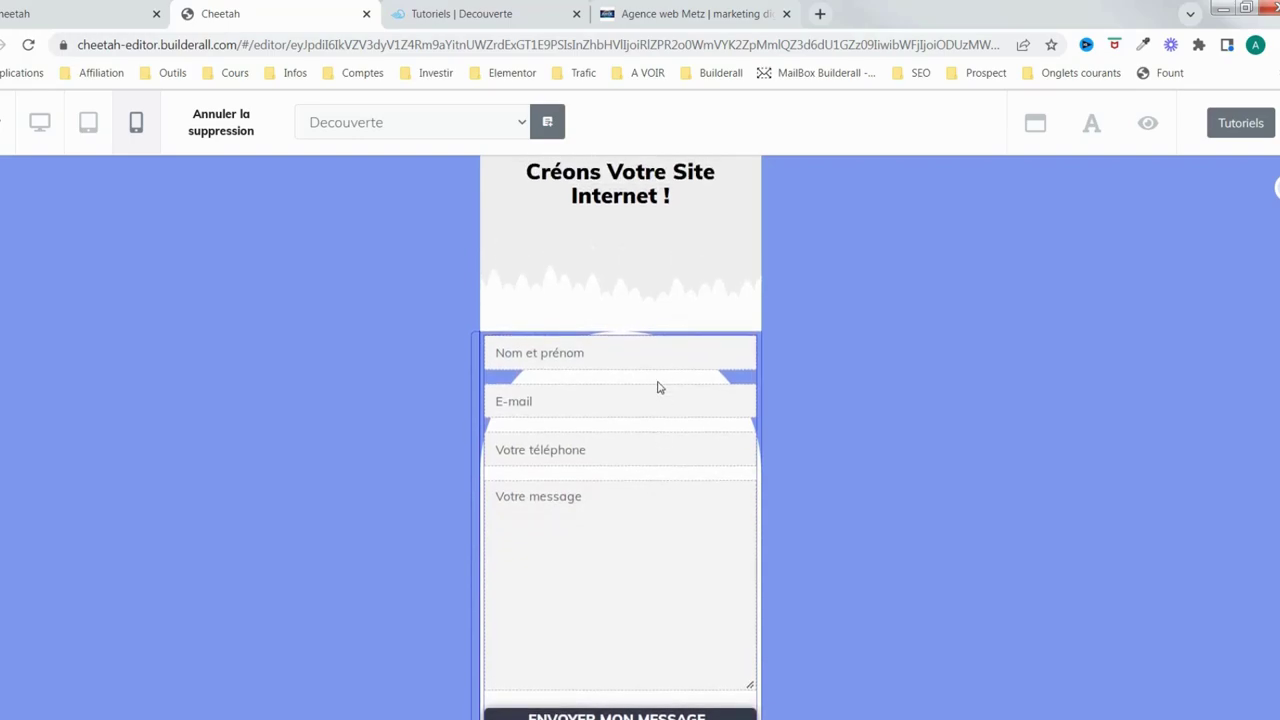
{"action": "scroll", "coordinate": [668, 597], "scroll_direction": "down", "scroll_amount": 1}
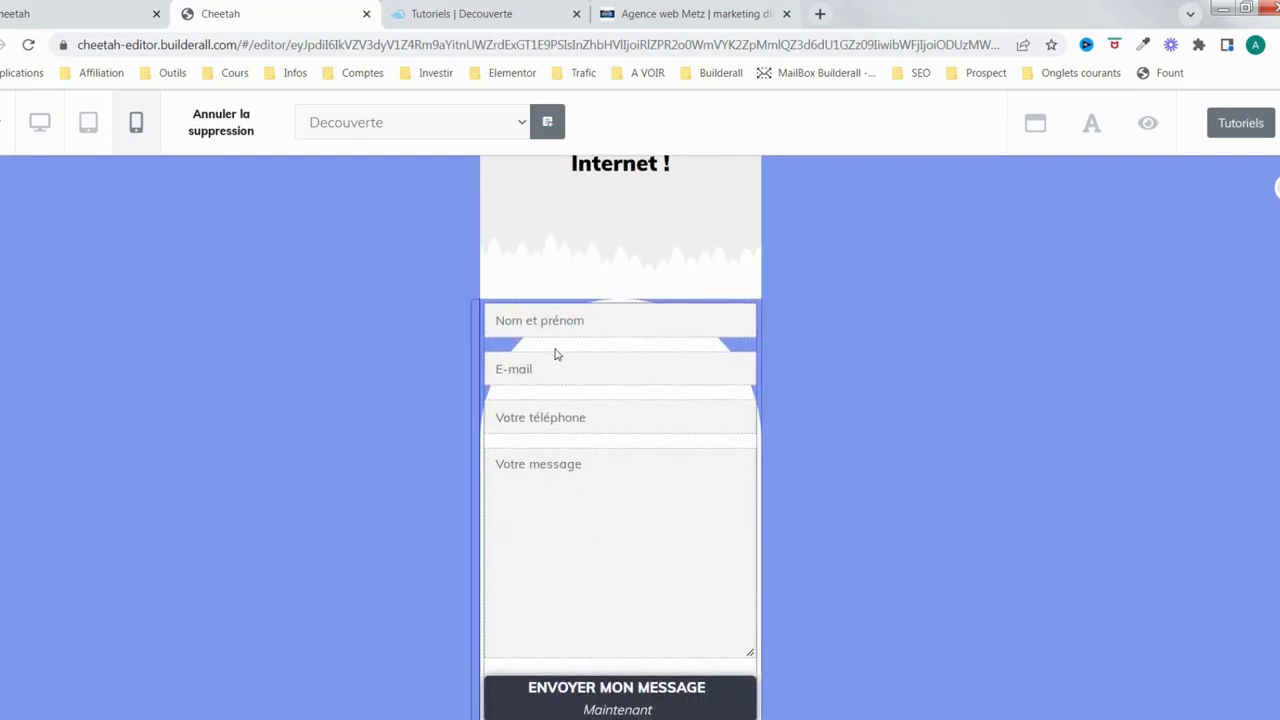
Select the contact form and move its settings panel away from the form
{"action": "left_click", "coordinate": [700, 370]}
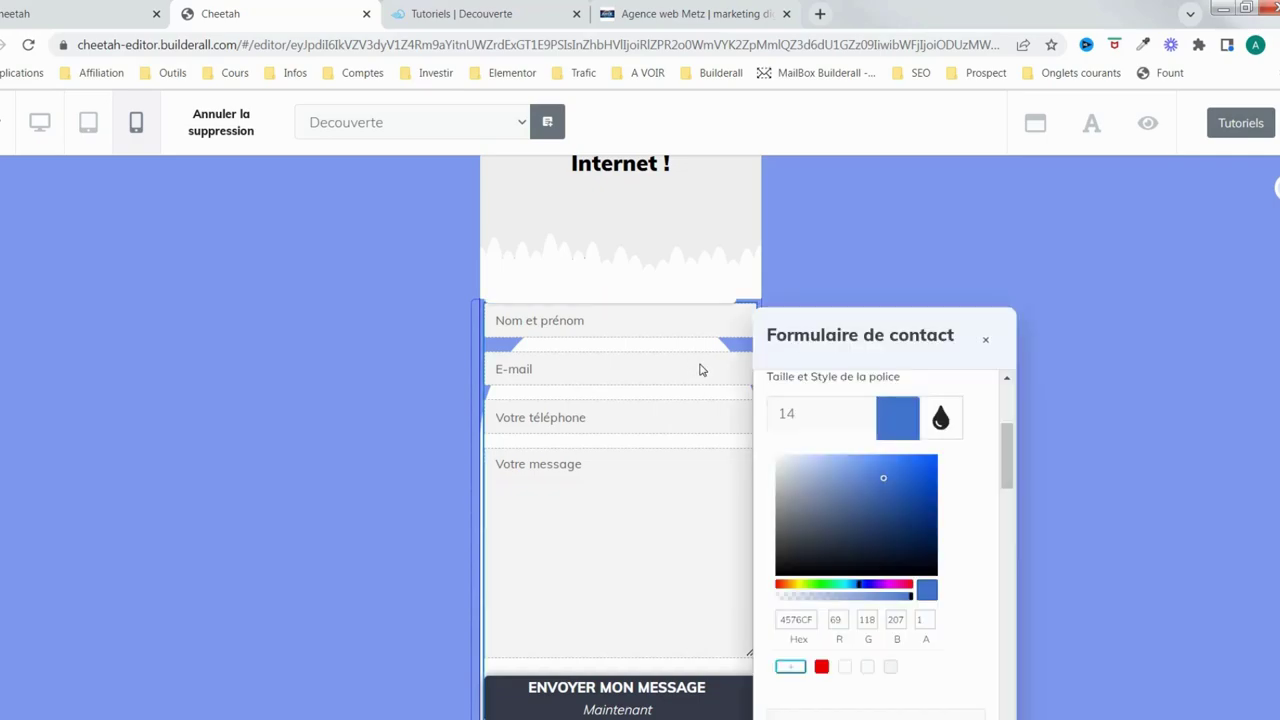
{"action": "left_click_drag", "start_coordinate": [860, 337], "coordinate": [1087, 204]}
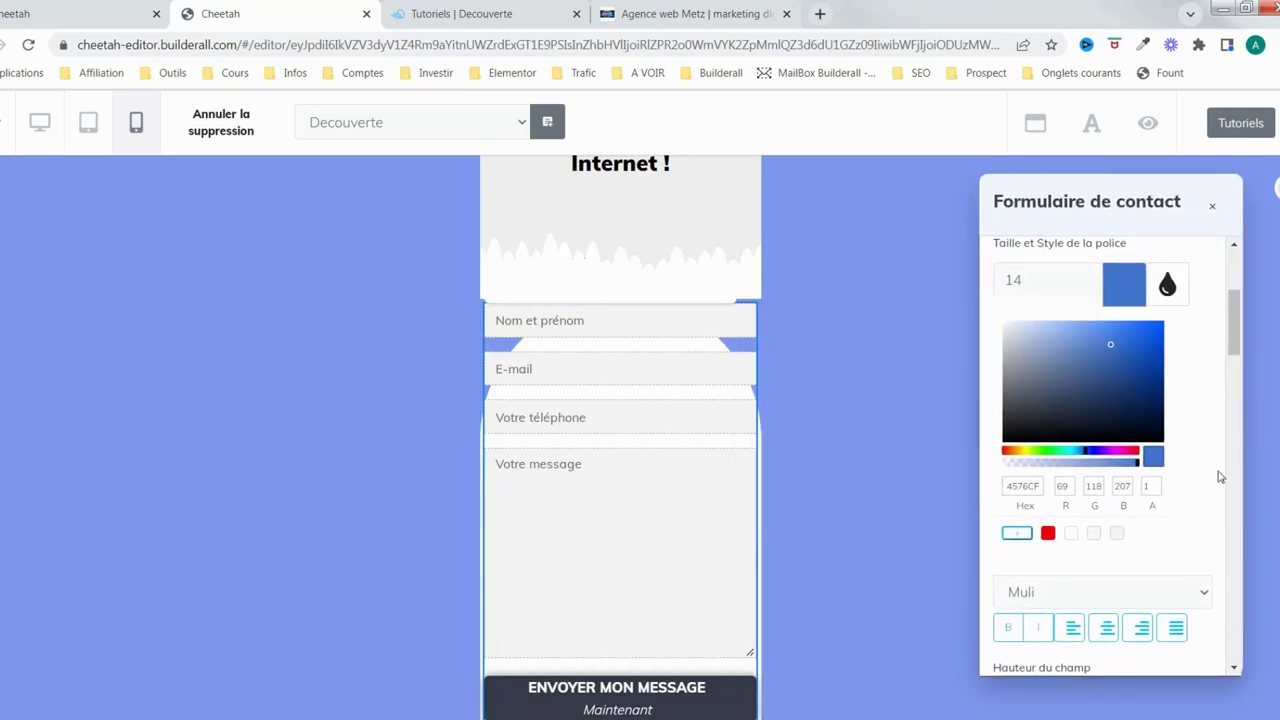
{"action": "left_click_drag", "start_coordinate": [1236, 325], "coordinate": [1249, 662]}
Under Avancé, set the form's mobile Haut spacing to 100 and Bas to 30, then close settings
{"action": "left_click", "coordinate": [1166, 572]}
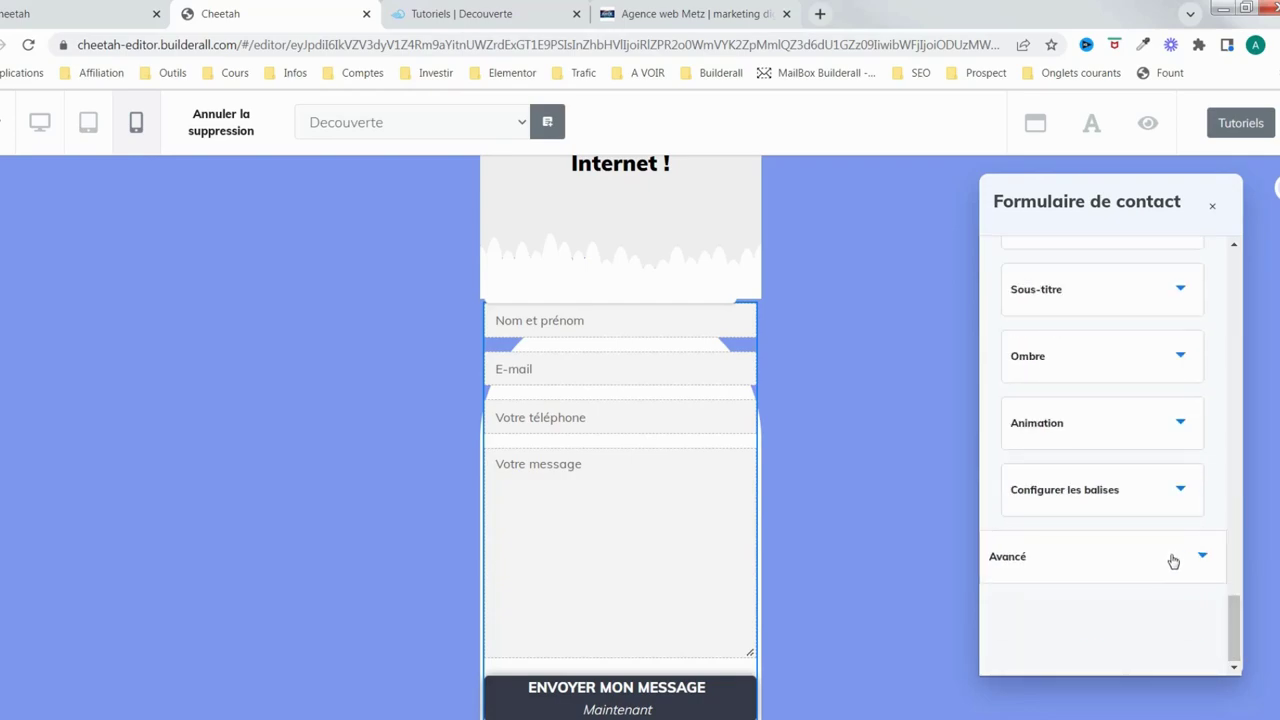
{"action": "scroll", "coordinate": [1168, 572], "scroll_direction": "down", "scroll_amount": 3}
{"action": "scroll", "coordinate": [1168, 572], "scroll_direction": "up", "scroll_amount": 3}
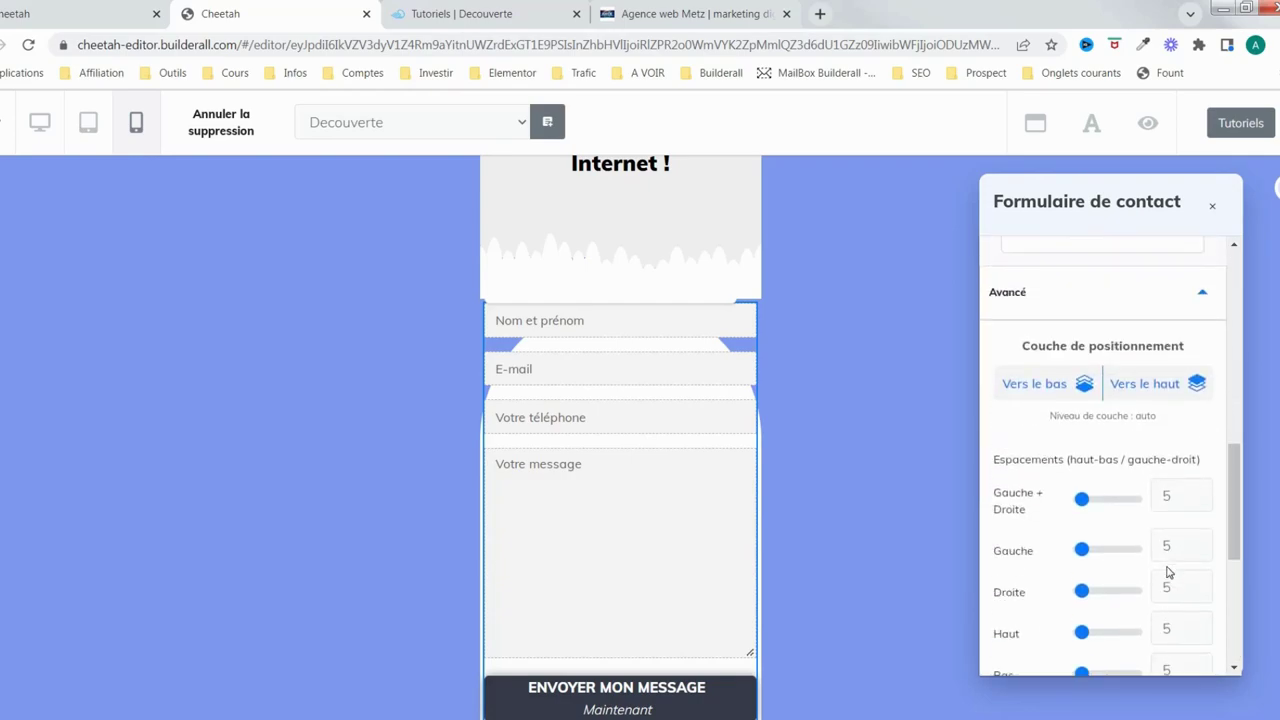
{"action": "scroll", "coordinate": [1168, 572], "scroll_direction": "down", "scroll_amount": 1}
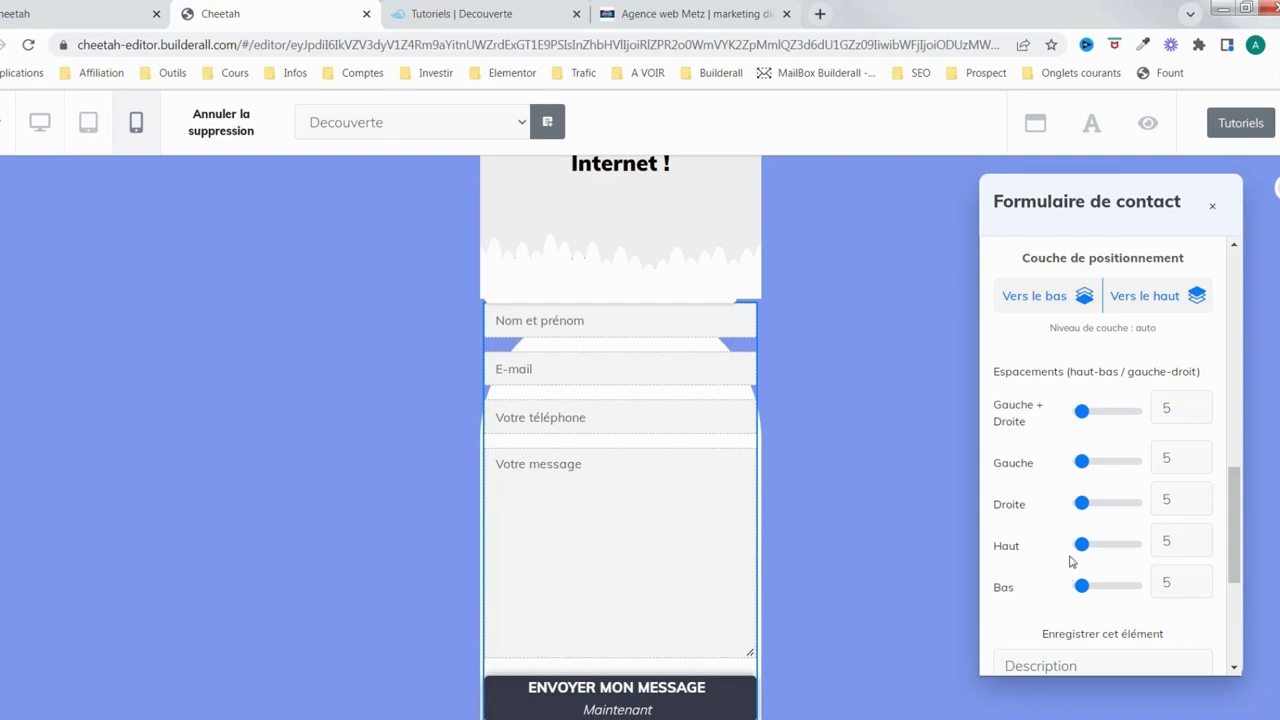
{"action": "left_click_drag", "start_coordinate": [1081, 544], "coordinate": [1142, 550]}
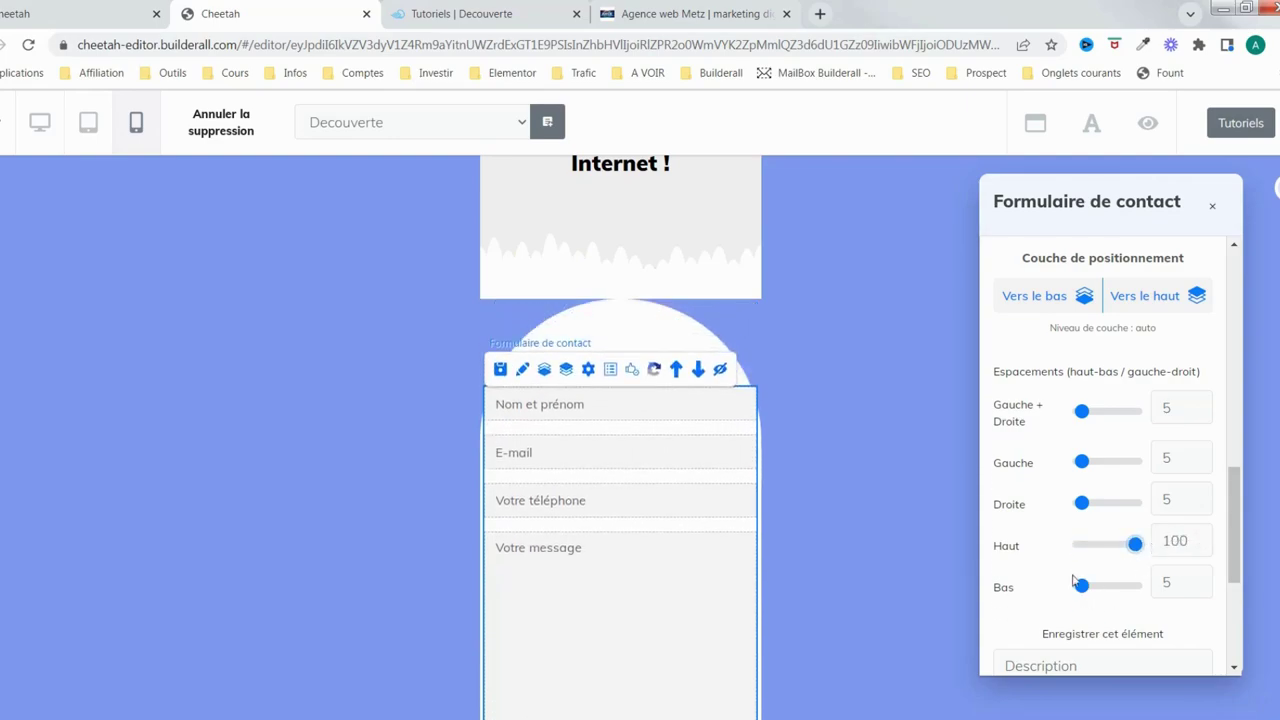
{"action": "left_click_drag", "start_coordinate": [1081, 587], "coordinate": [1097, 590]}
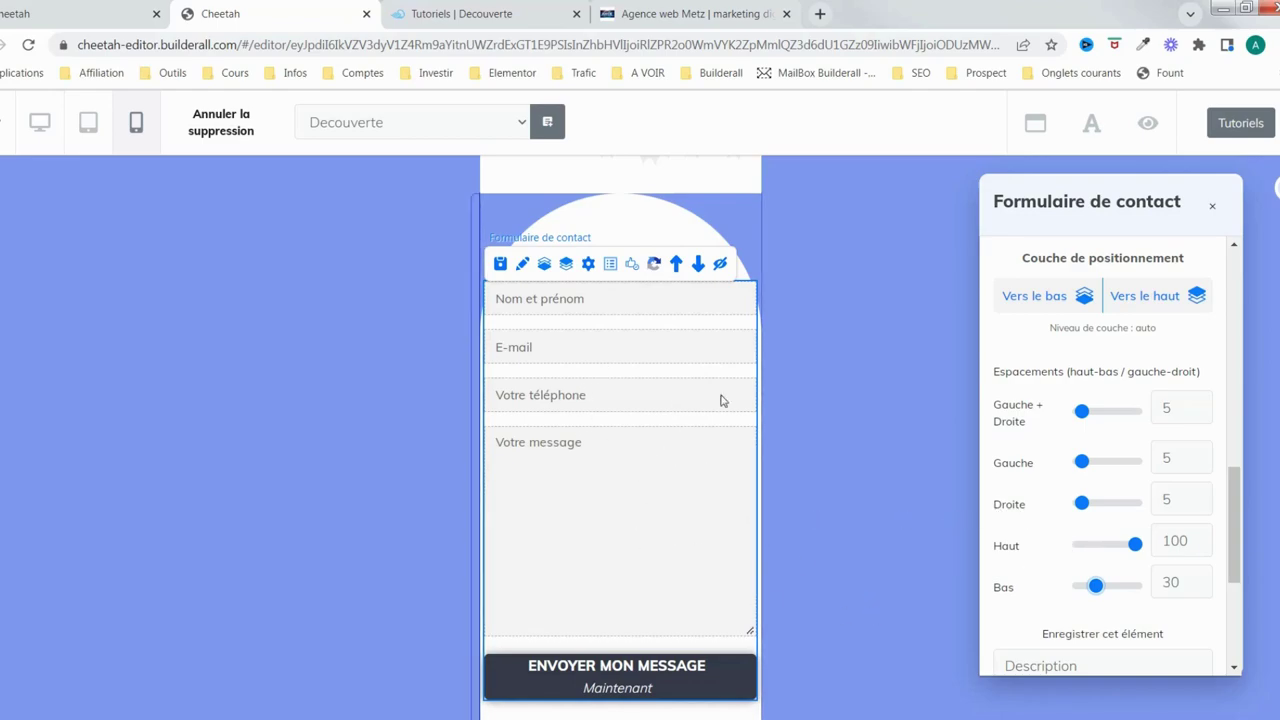
{"action": "left_click", "coordinate": [477, 420]}
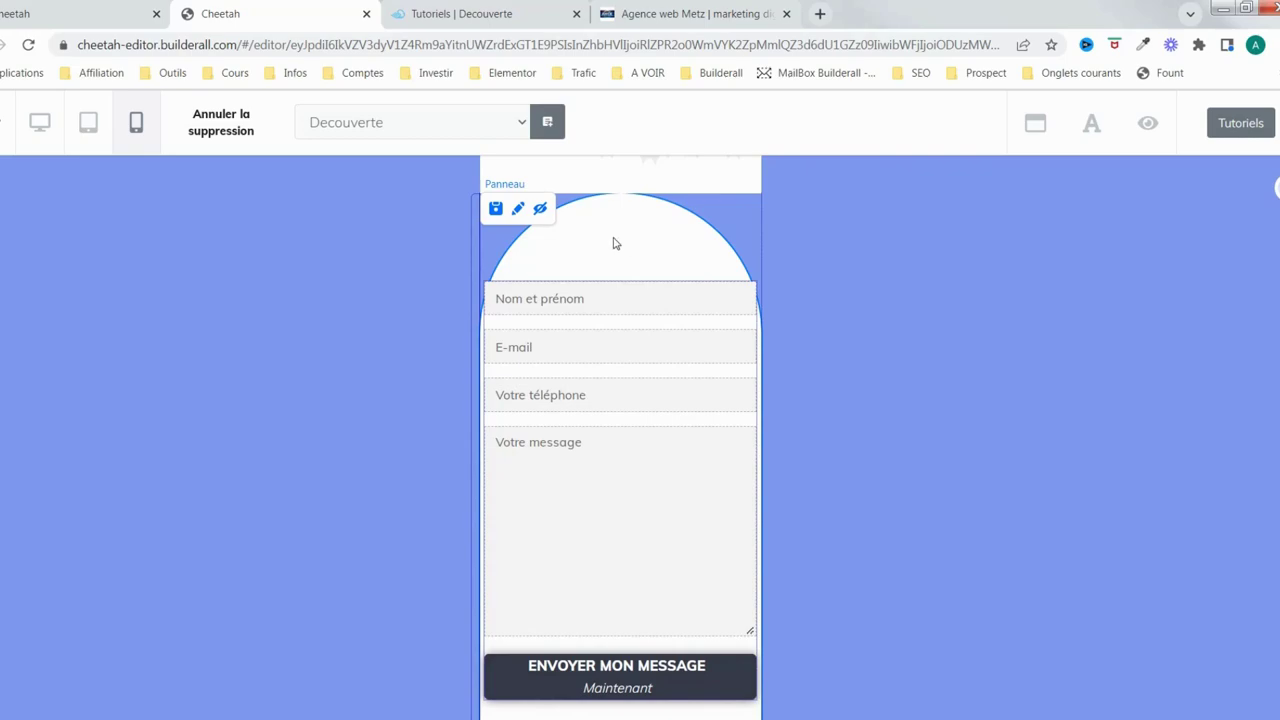
{"action": "scroll", "coordinate": [660, 535], "scroll_direction": "up", "scroll_amount": 3}
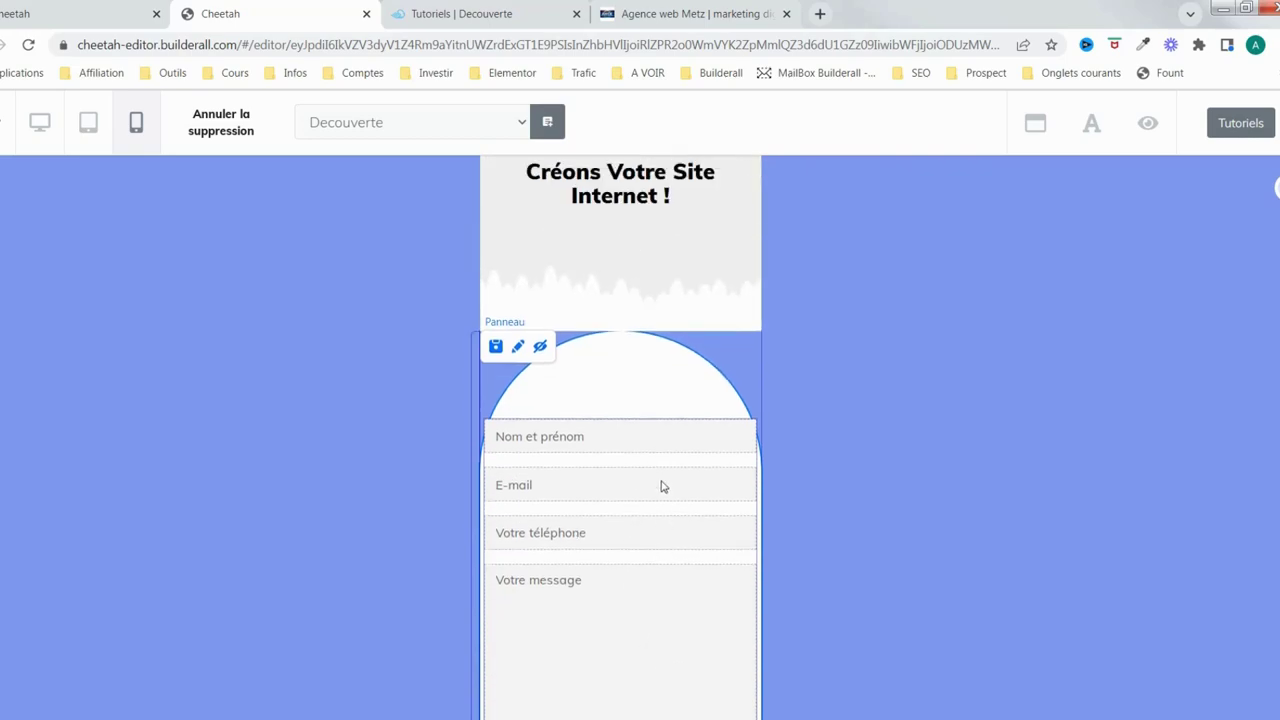
{"action": "scroll", "coordinate": [663, 487], "scroll_direction": "down", "scroll_amount": 3}
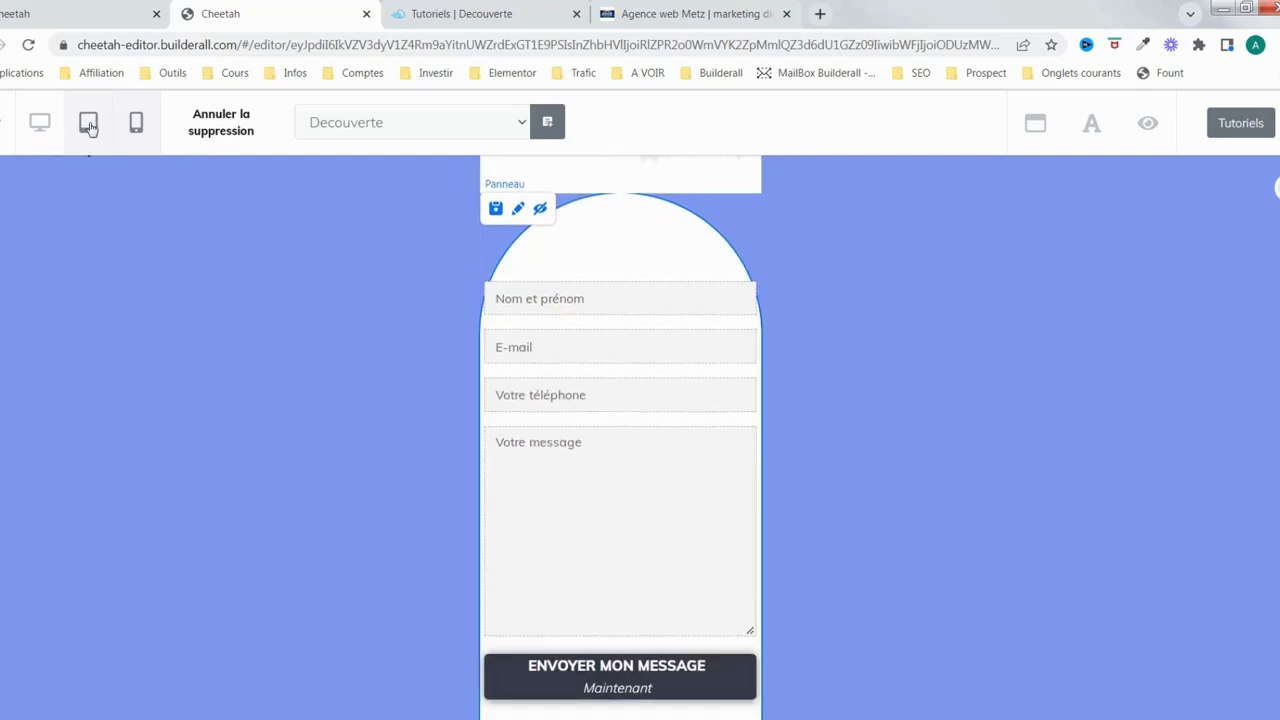
Switch to the tablet layout and select the contact form
{"action": "left_click", "coordinate": [89, 124]}
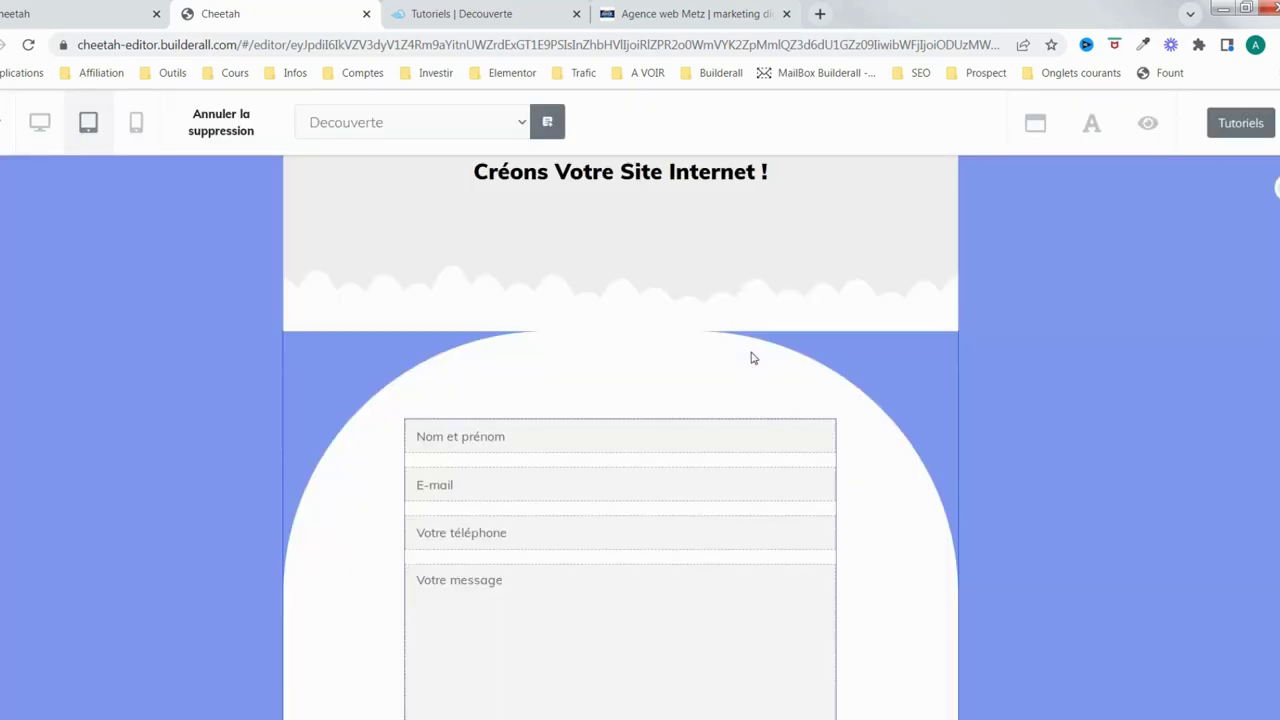
{"action": "scroll", "coordinate": [910, 418], "scroll_direction": "down", "scroll_amount": 3}
{"action": "scroll", "coordinate": [740, 457], "scroll_direction": "up", "scroll_amount": 3}
{"action": "scroll", "coordinate": [881, 496], "scroll_direction": "down", "scroll_amount": 3}
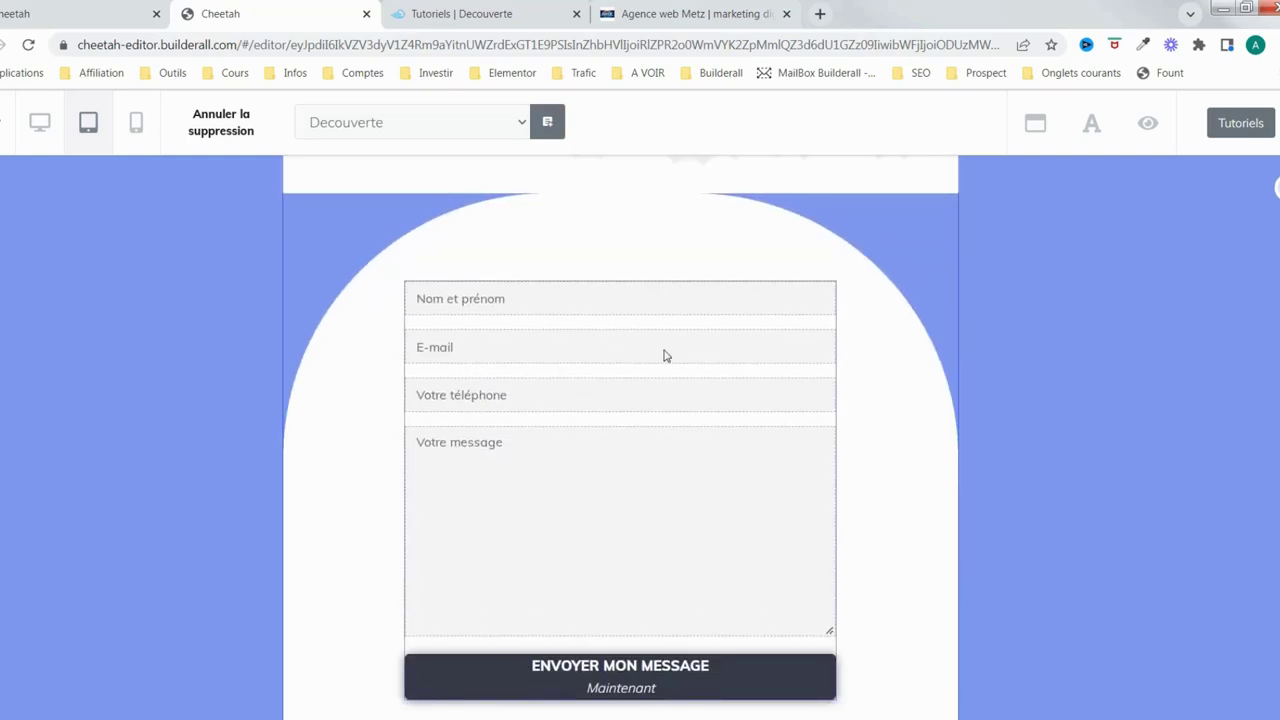
{"action": "left_click", "coordinate": [722, 372]}
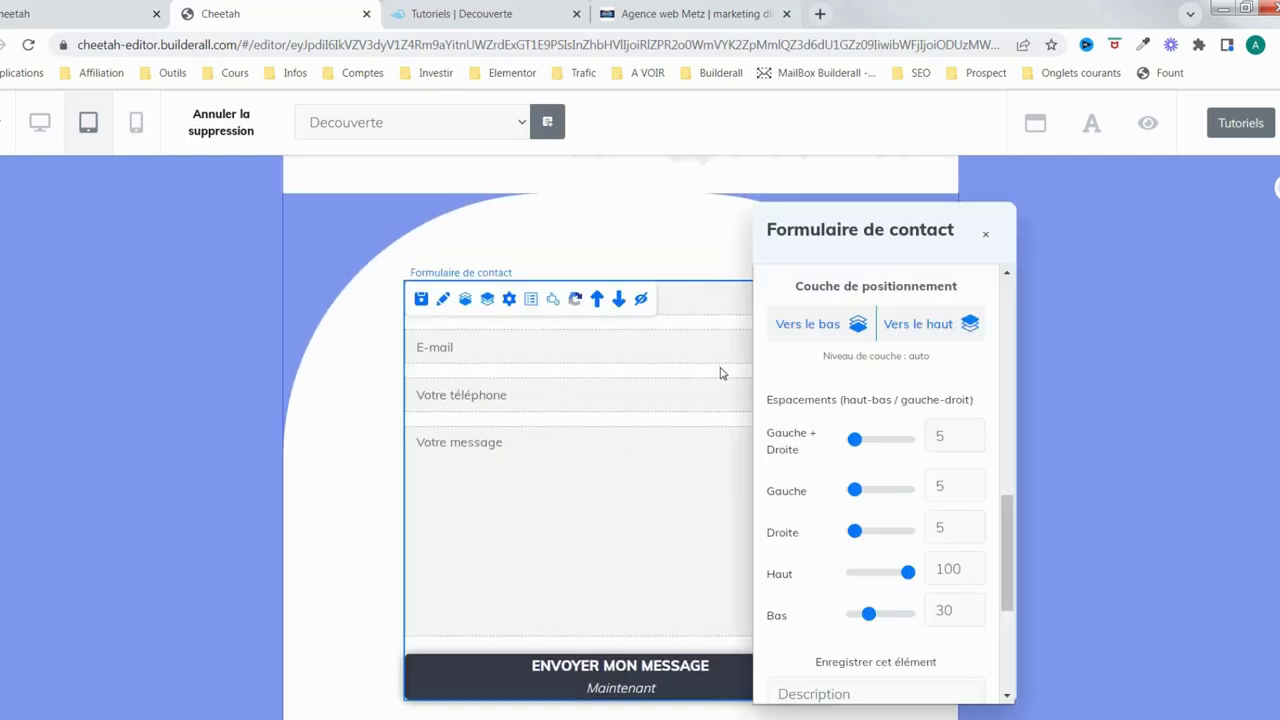
{"action": "left_click_drag", "start_coordinate": [930, 236], "coordinate": [1163, 238]}
Set Largeur maximale sur la tablette to 581, return to desktop view and save
{"action": "scroll", "coordinate": [1186, 543], "scroll_direction": "up", "scroll_amount": 10}
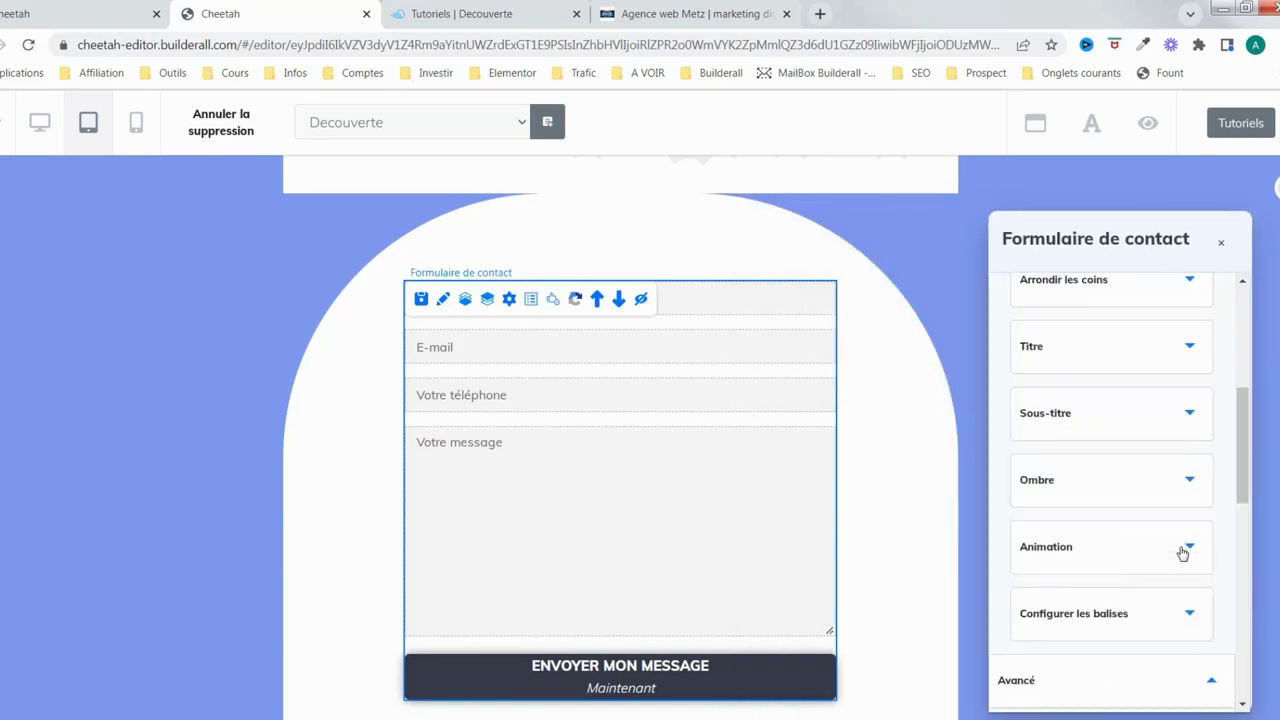
{"action": "left_click", "coordinate": [1162, 411]}
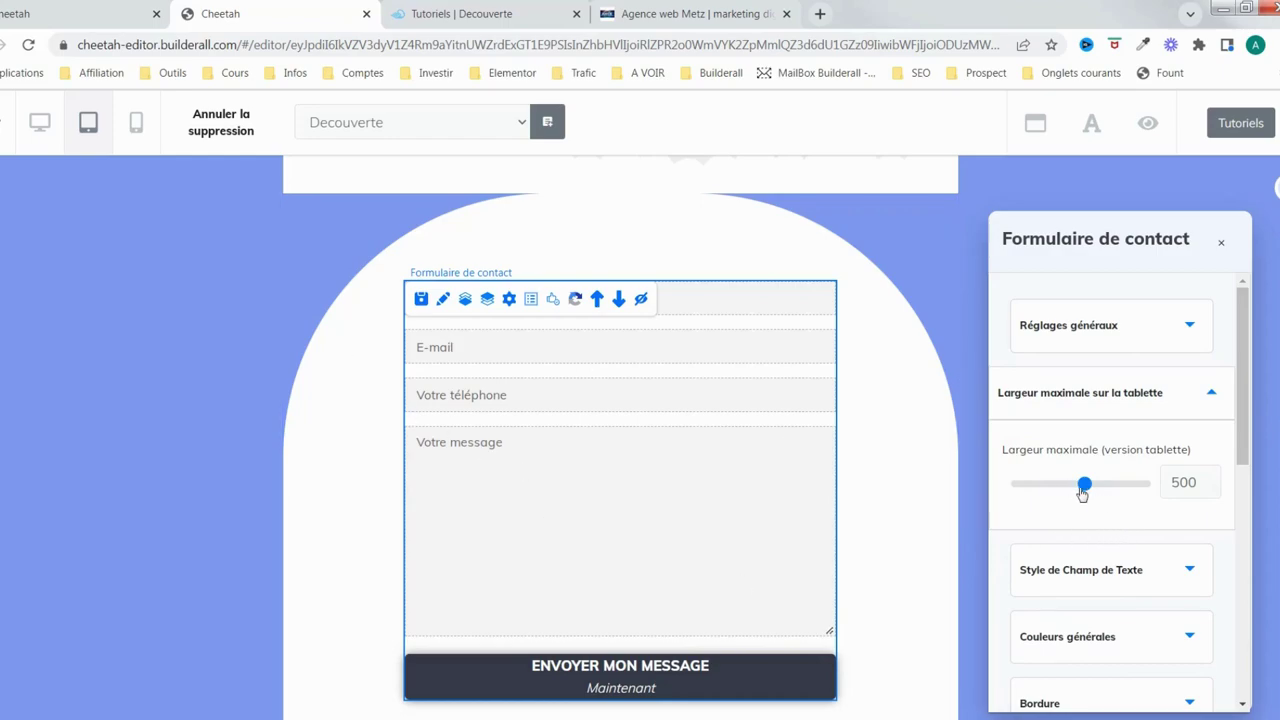
{"action": "left_click_drag", "start_coordinate": [1088, 493], "coordinate": [1104, 488]}
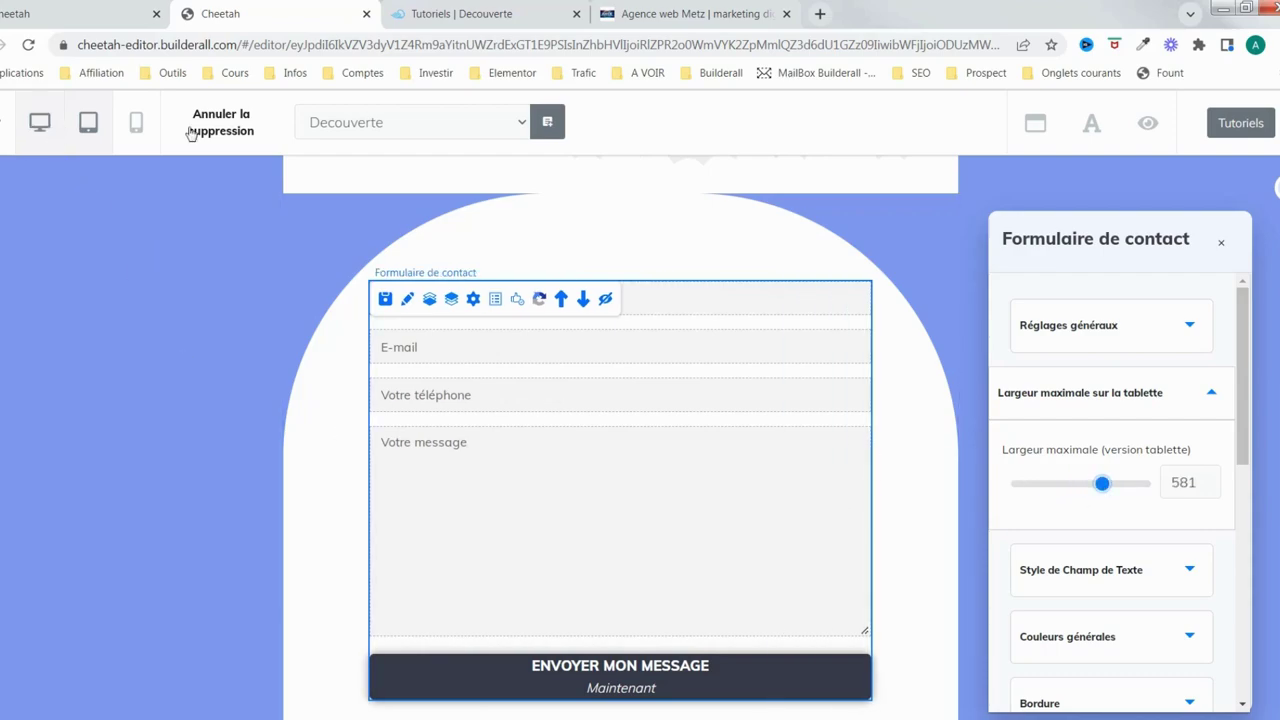
{"action": "left_click", "coordinate": [40, 128]}
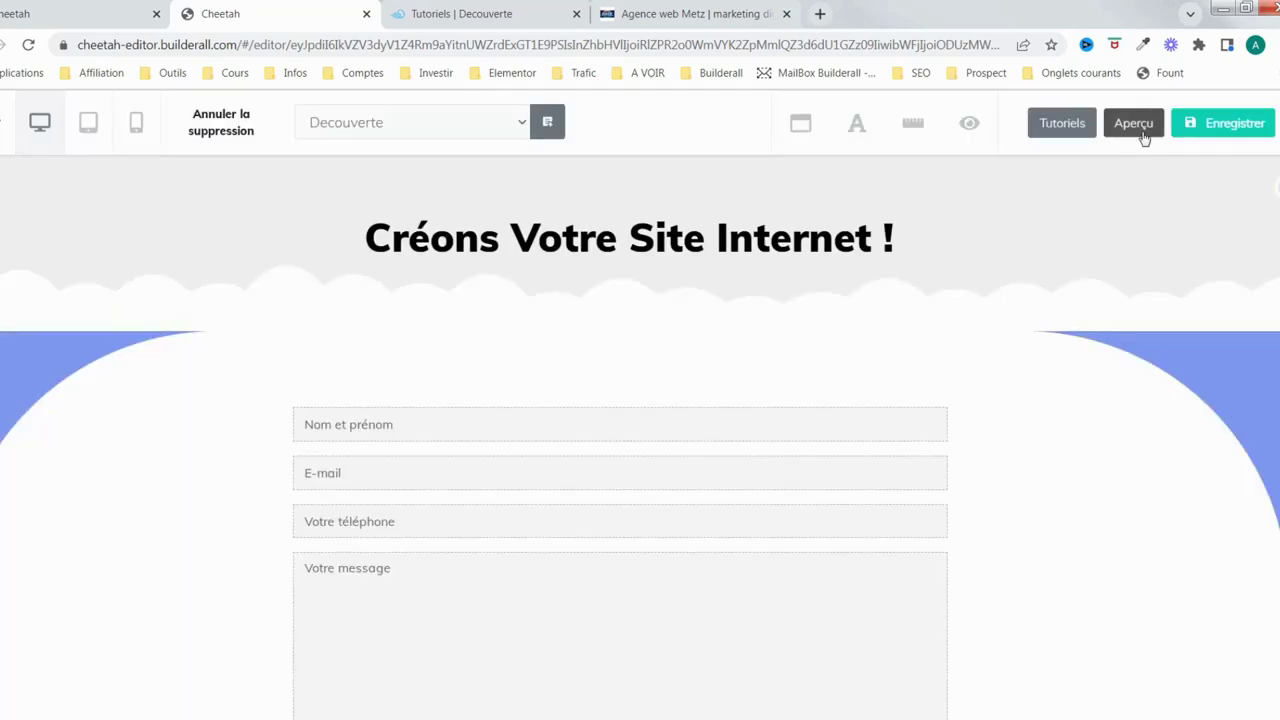
{"action": "left_click", "coordinate": [1212, 135]}
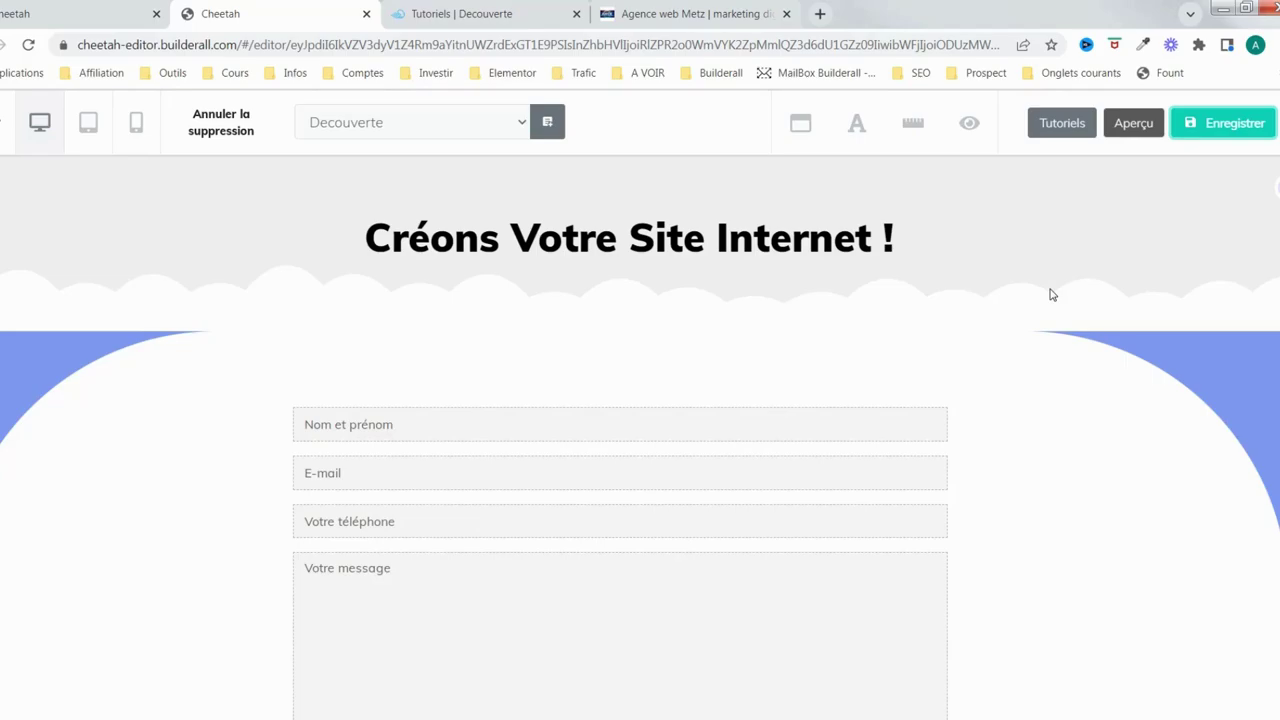